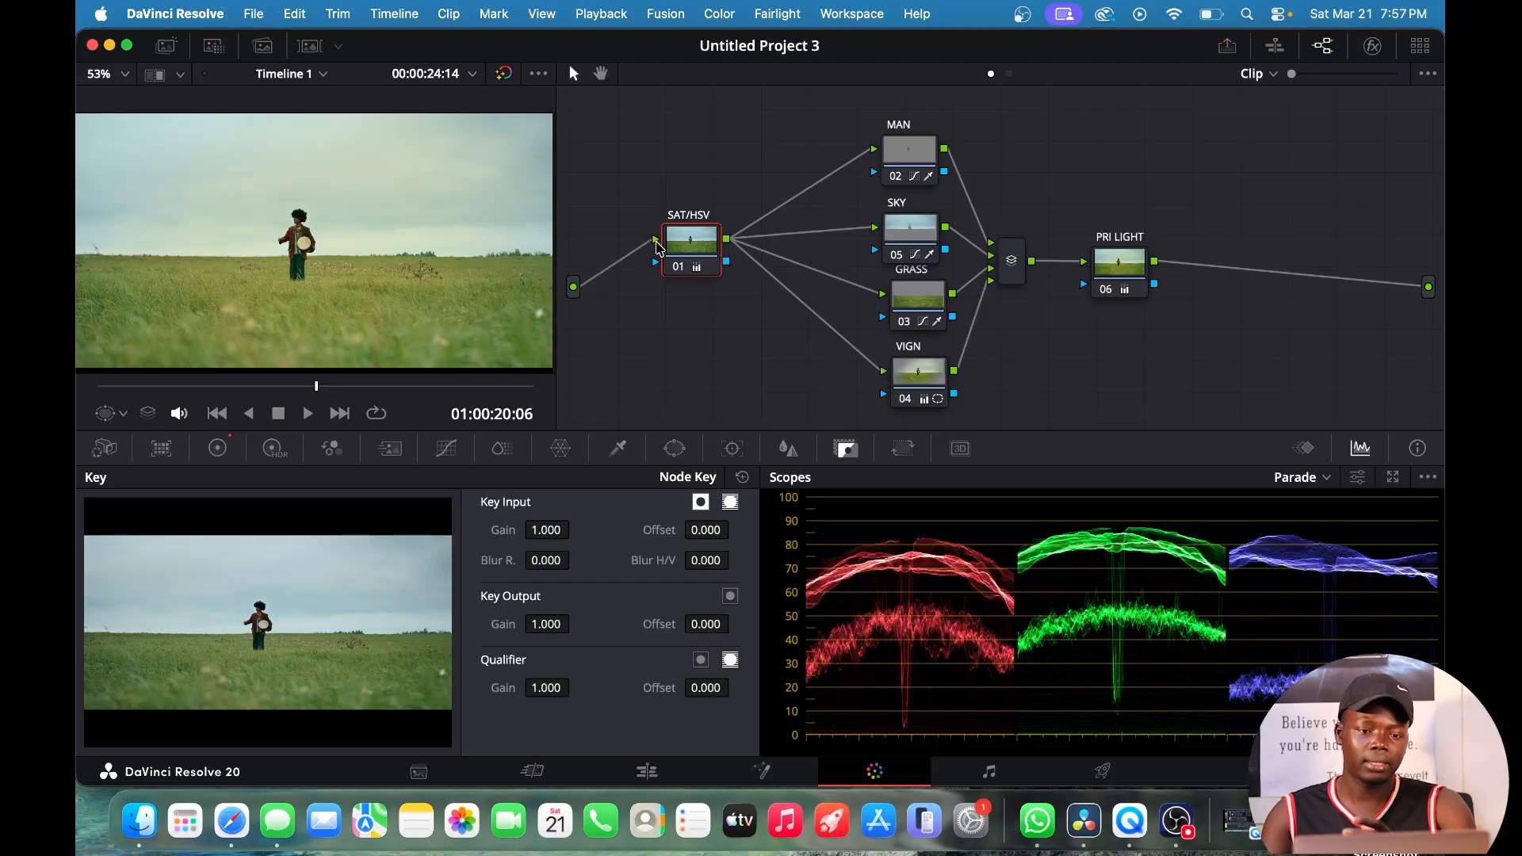
left_click(657, 243)
left_click(656, 244)
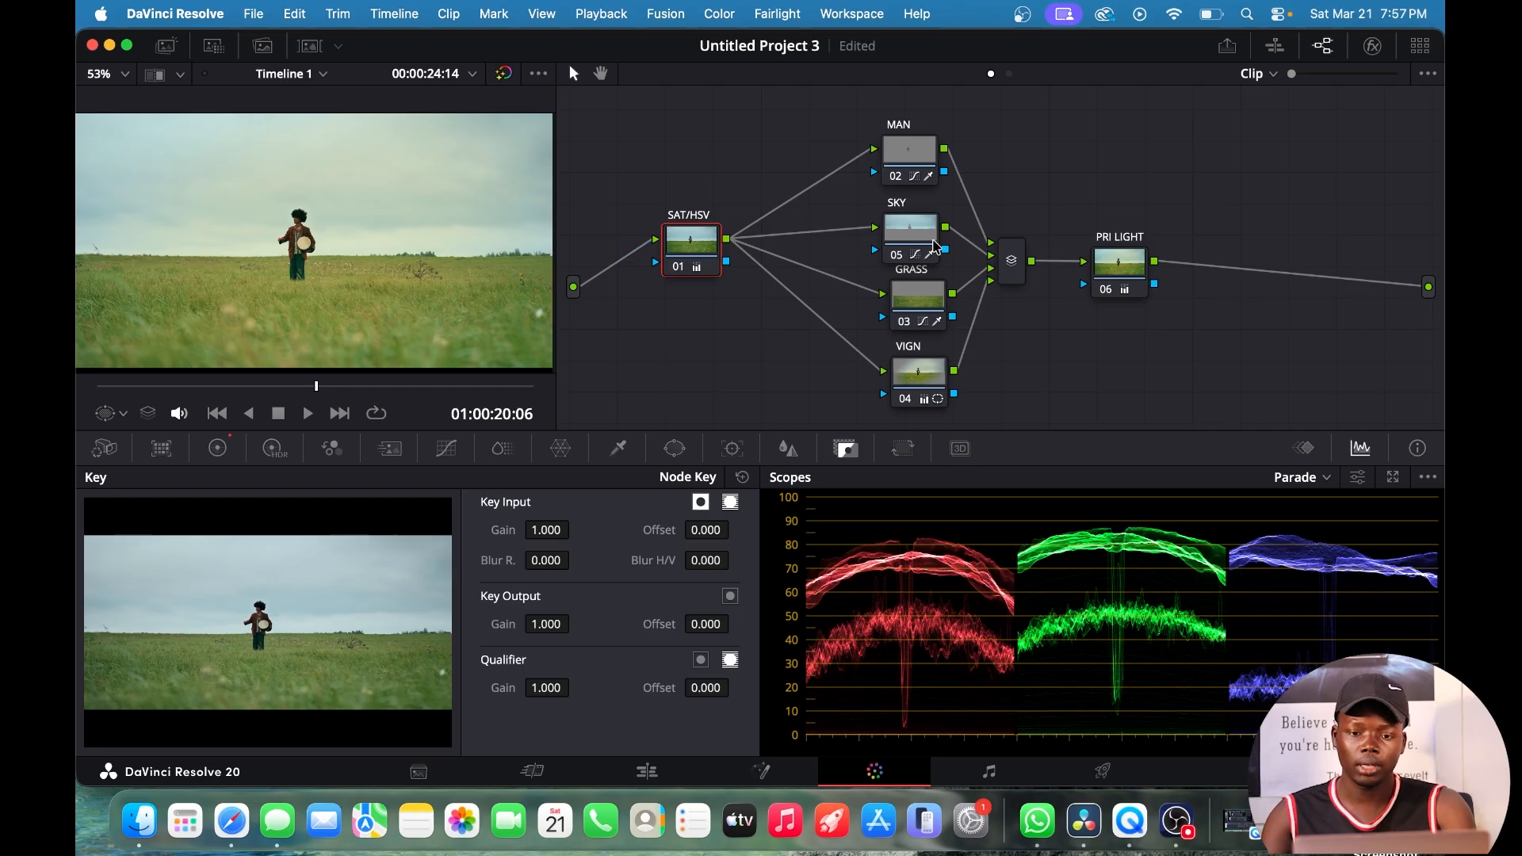
left_click(921, 301)
left_click_drag(922, 301, 915, 302)
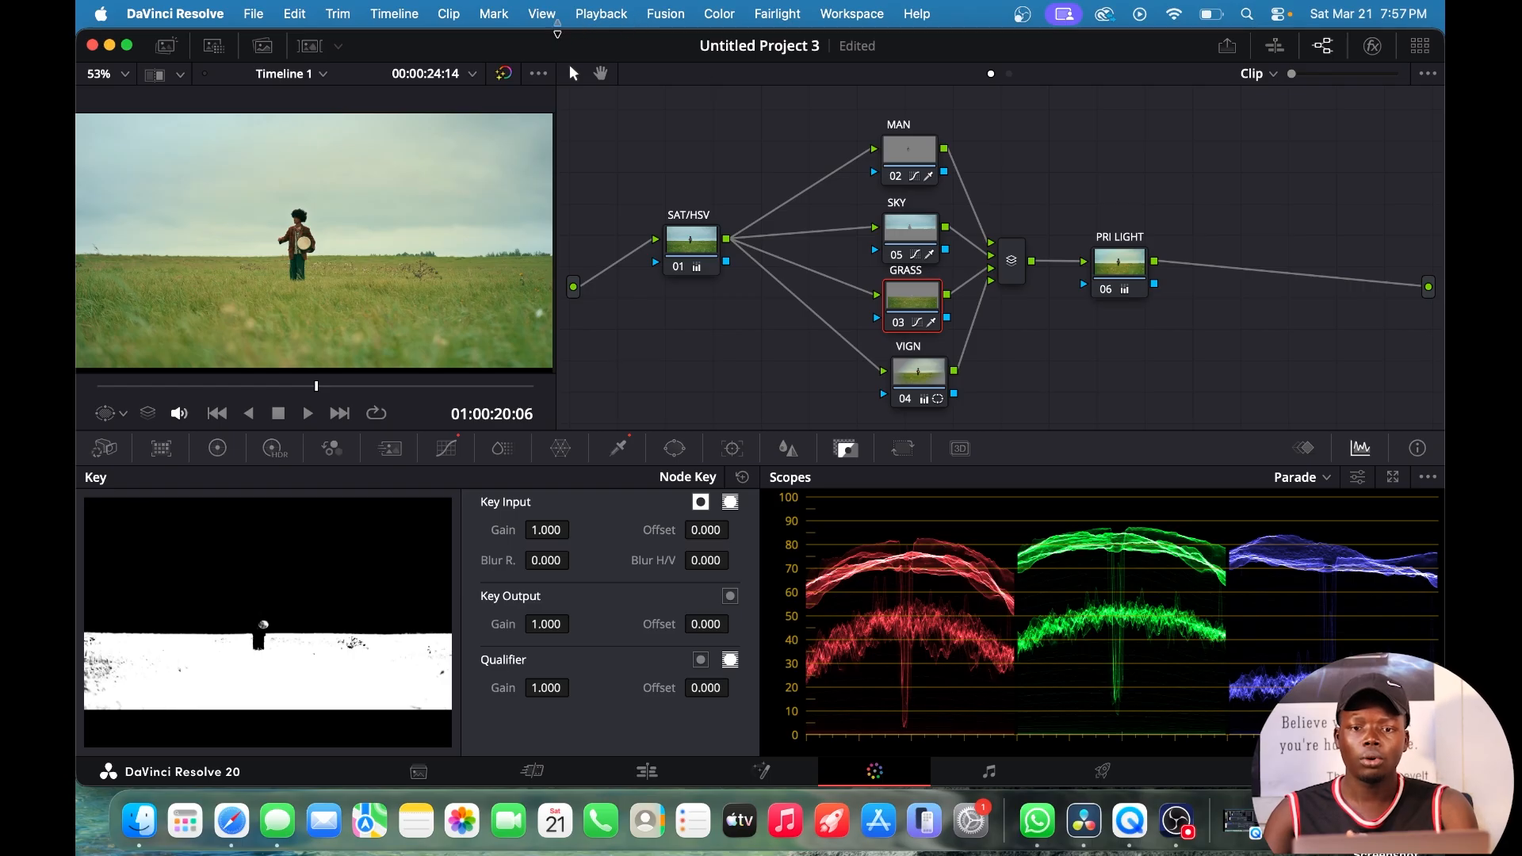
left_click_drag(914, 164, 920, 159)
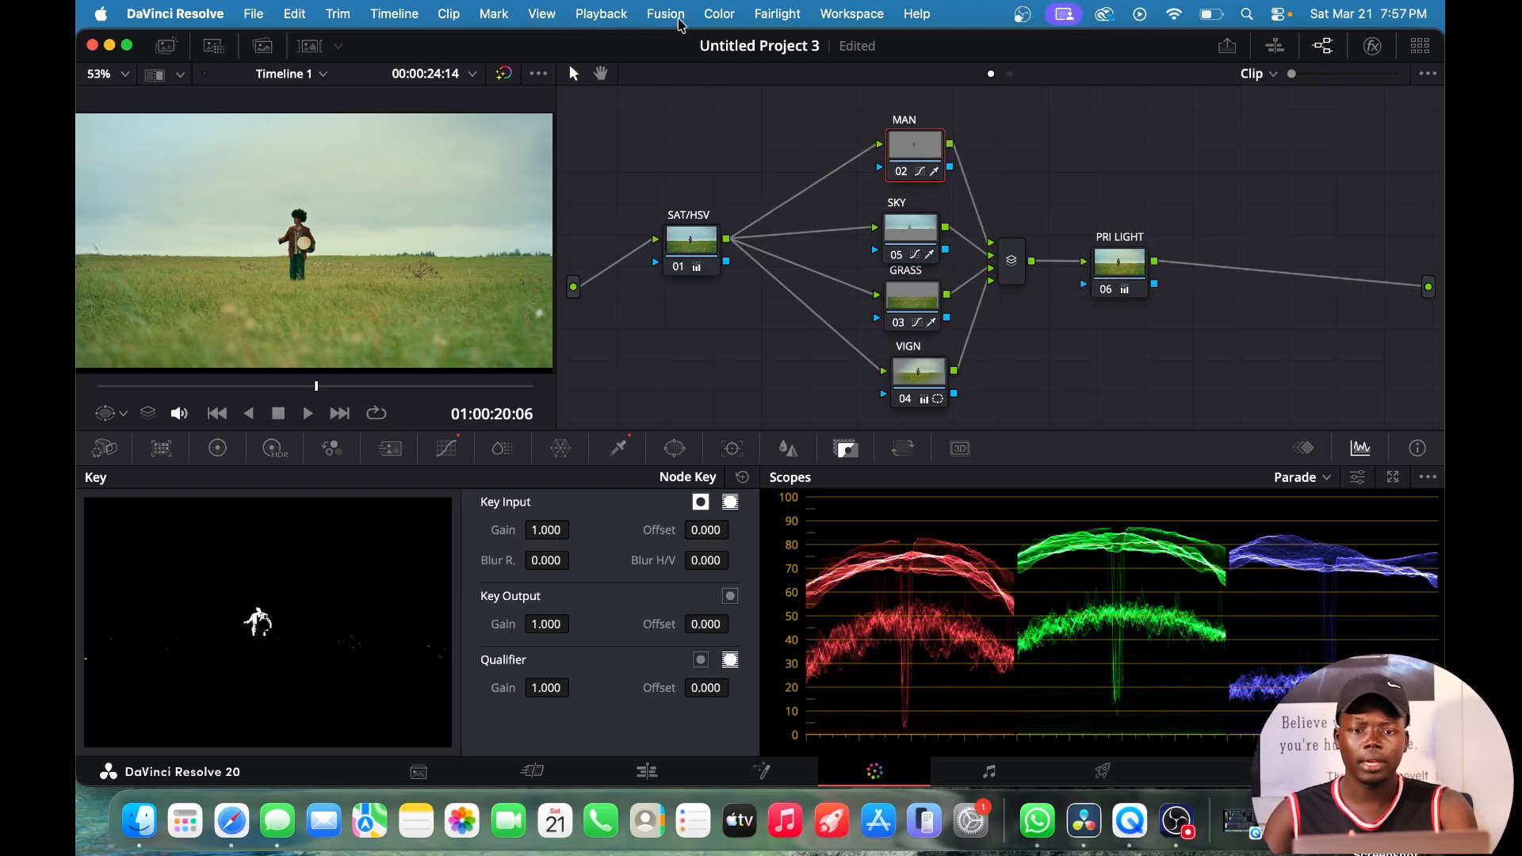
Reset all of the clip's grades while keeping the node structure.
left_click(719, 13)
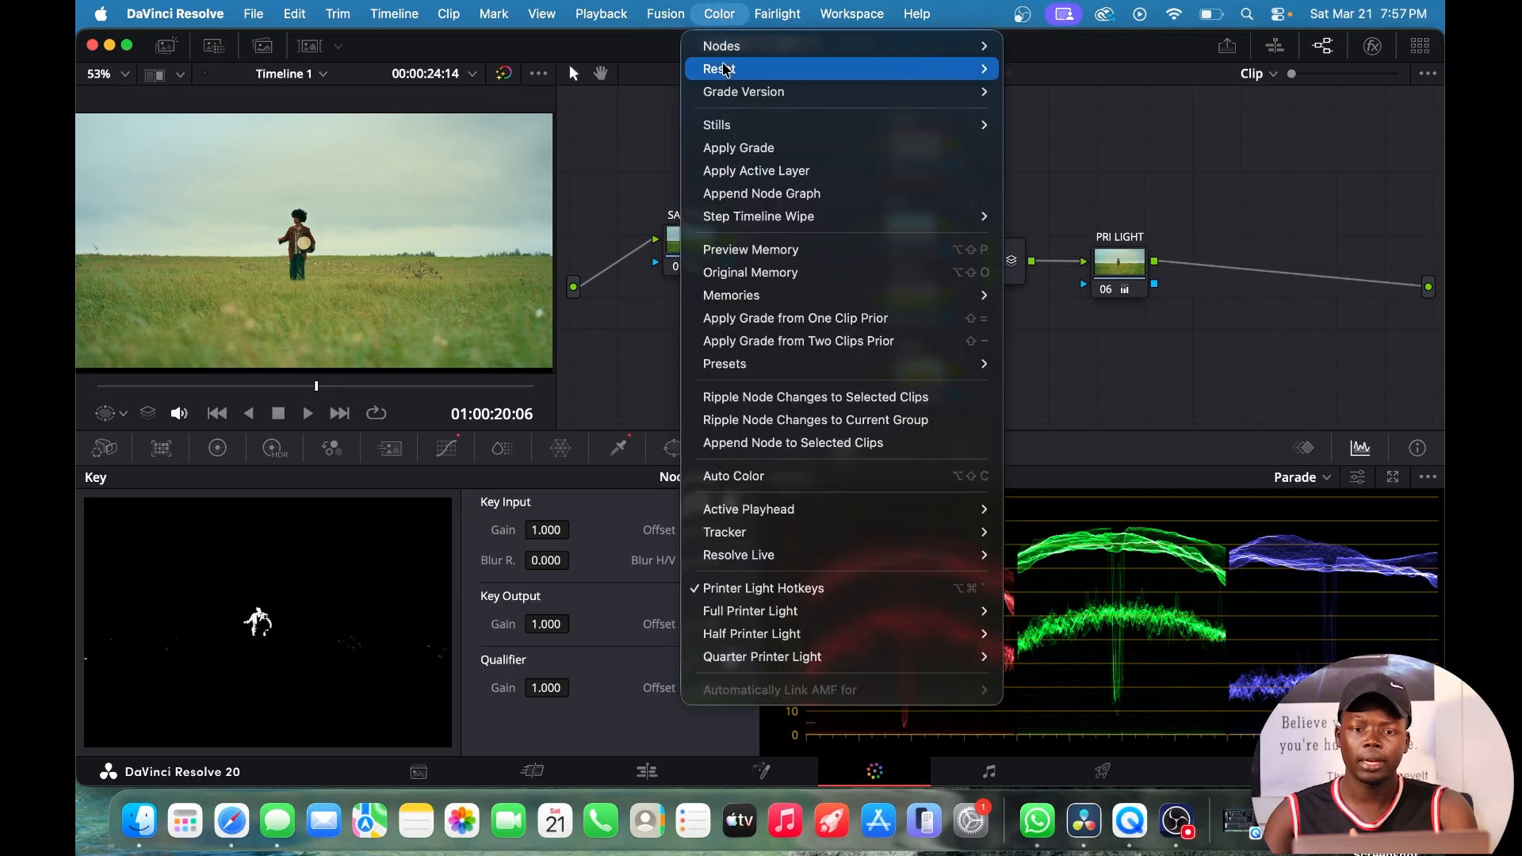
mouse_move(726, 70)
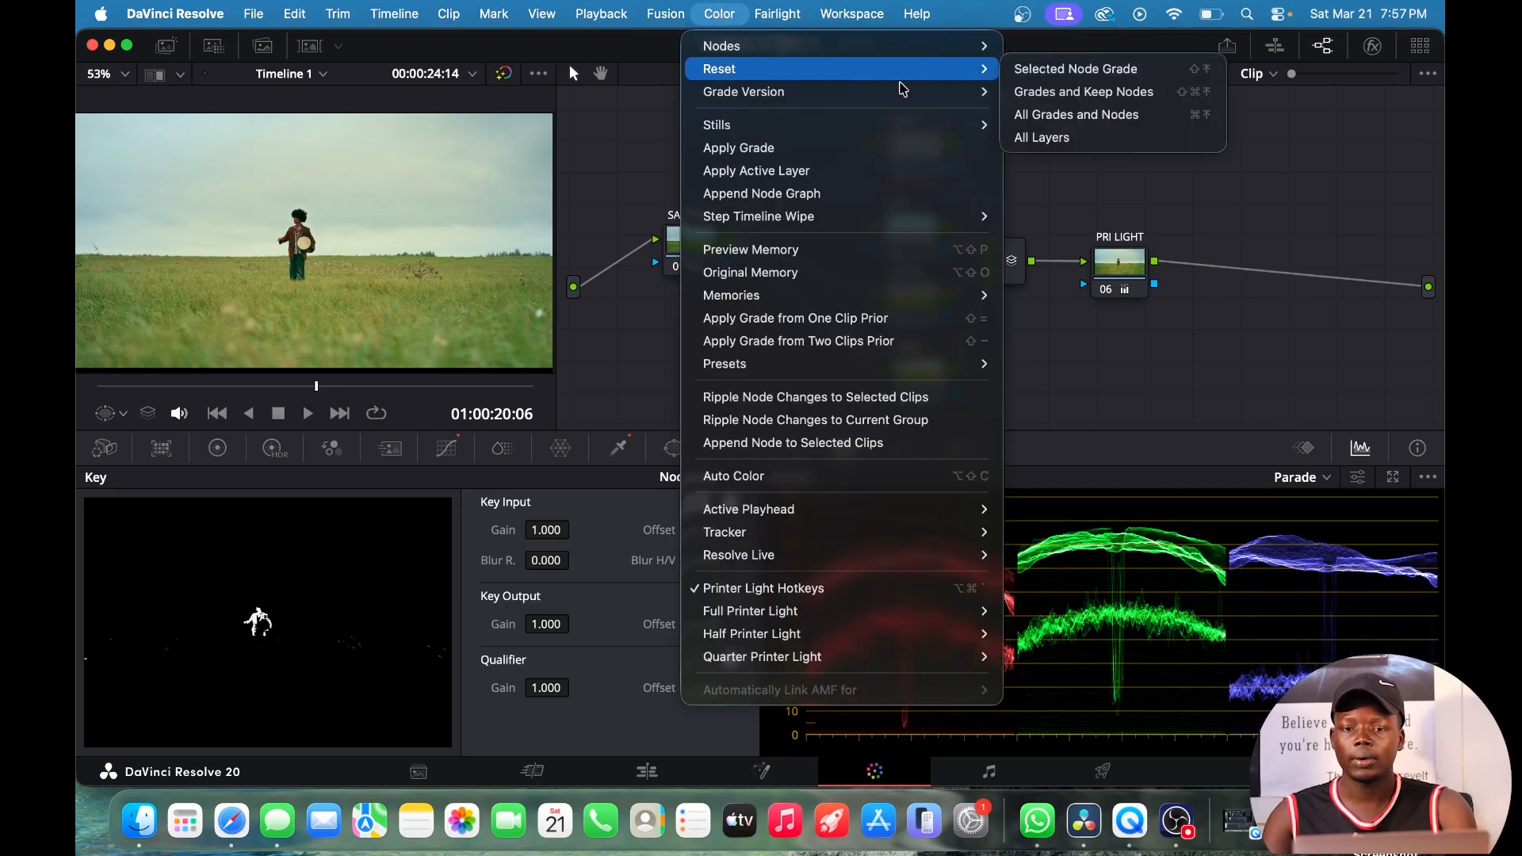
left_click(1058, 97)
left_click_drag(928, 163, 923, 161)
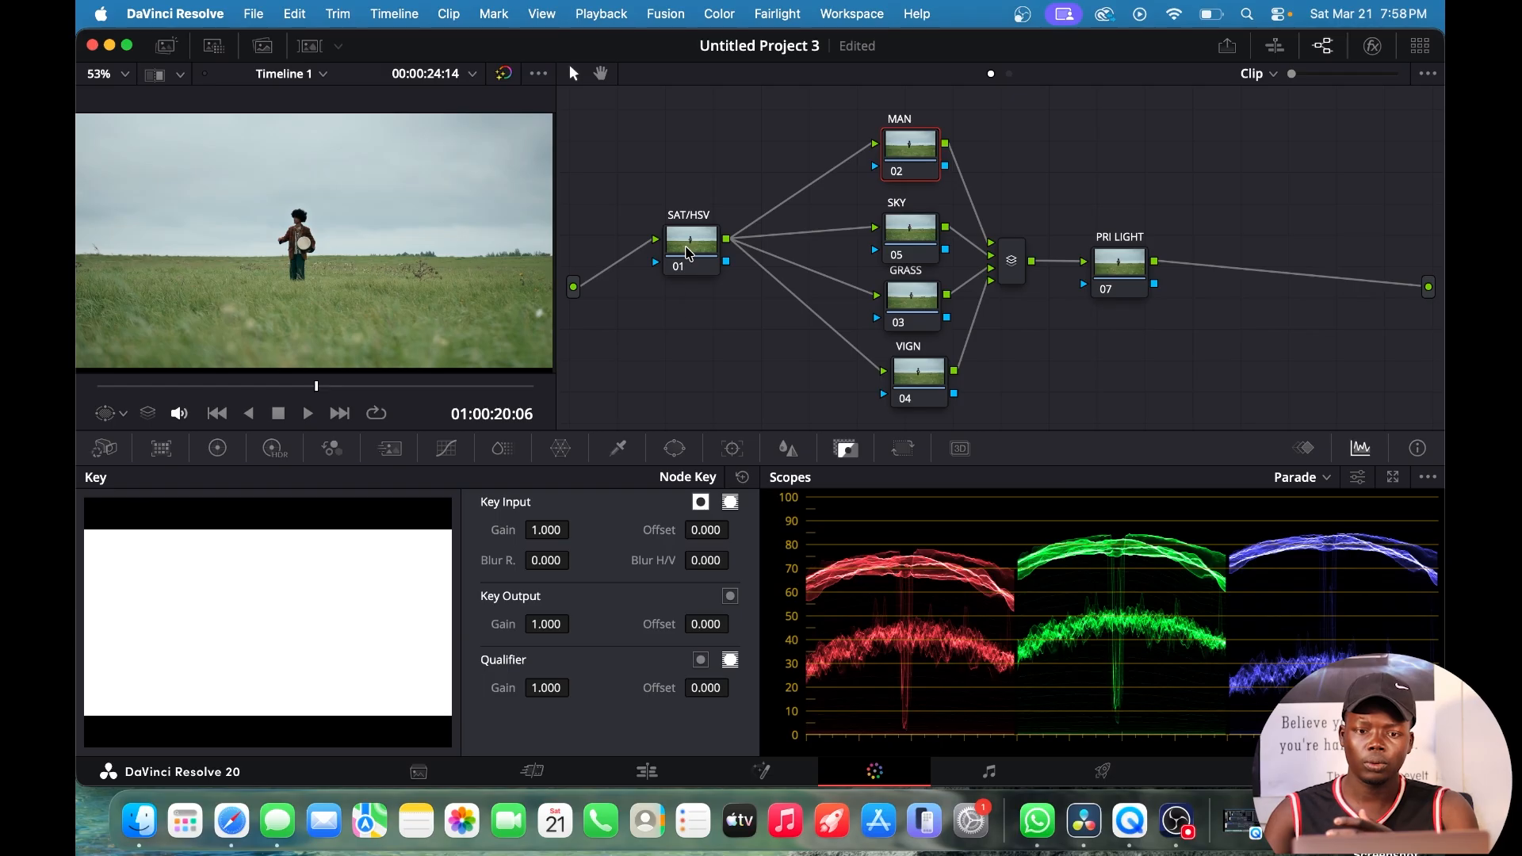
Set the SAT/HSV node's color space to HSV.
left_click(690, 251)
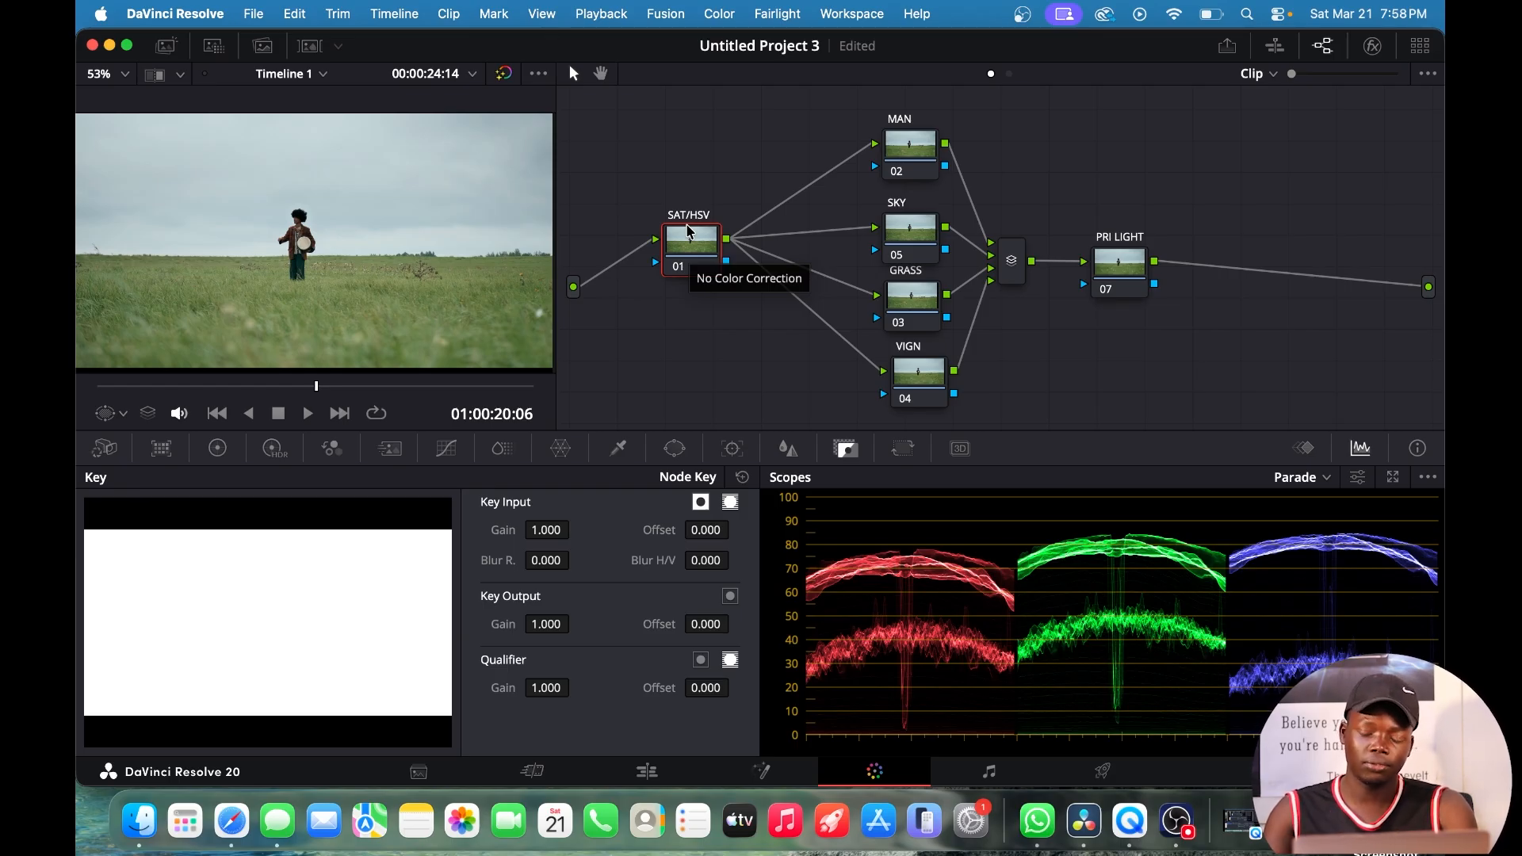
right_click(693, 240)
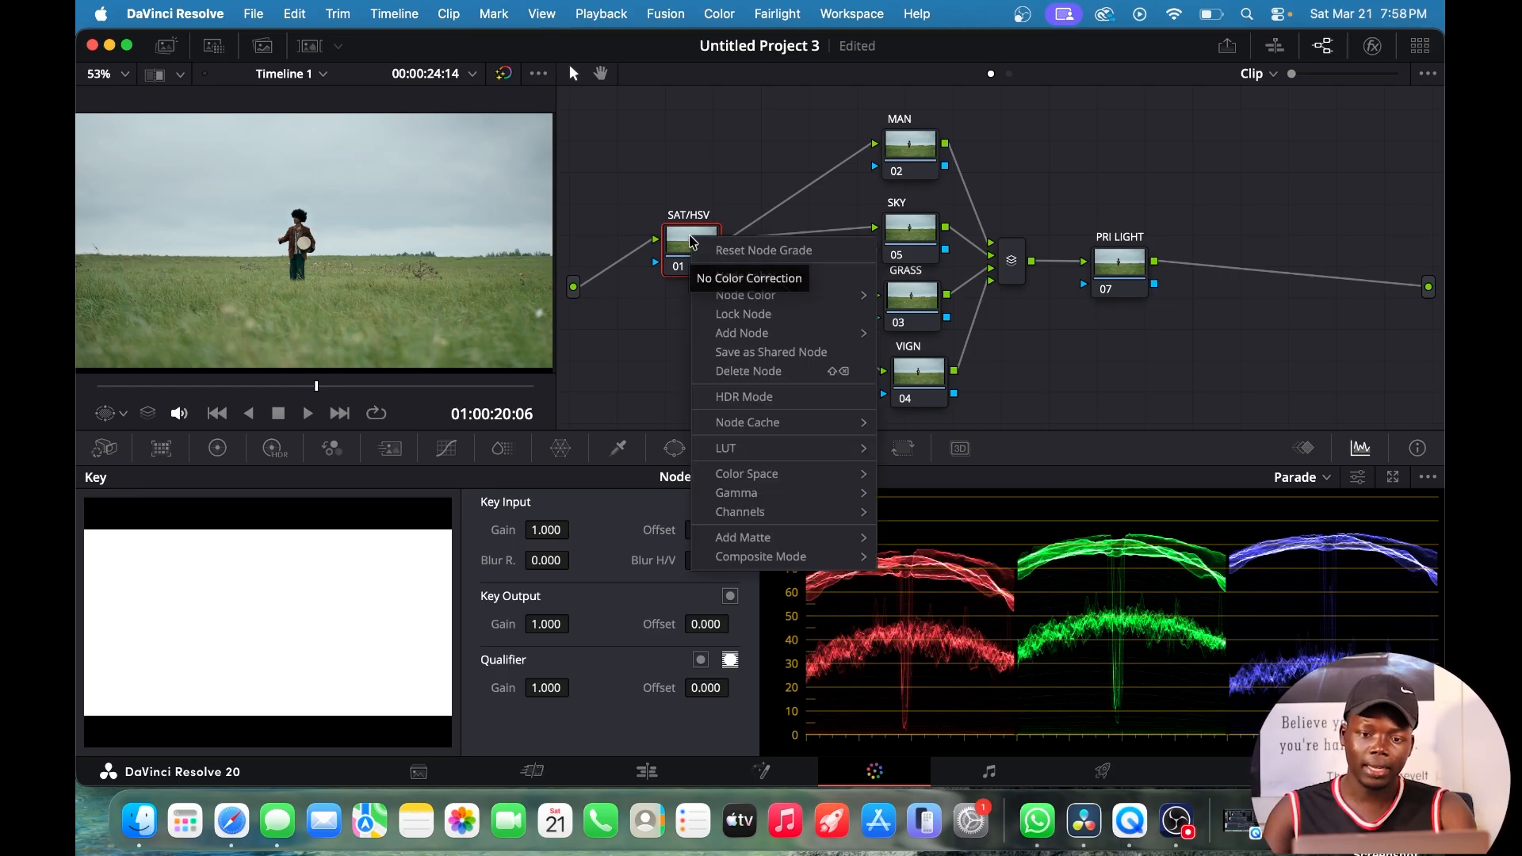
mouse_move(740, 478)
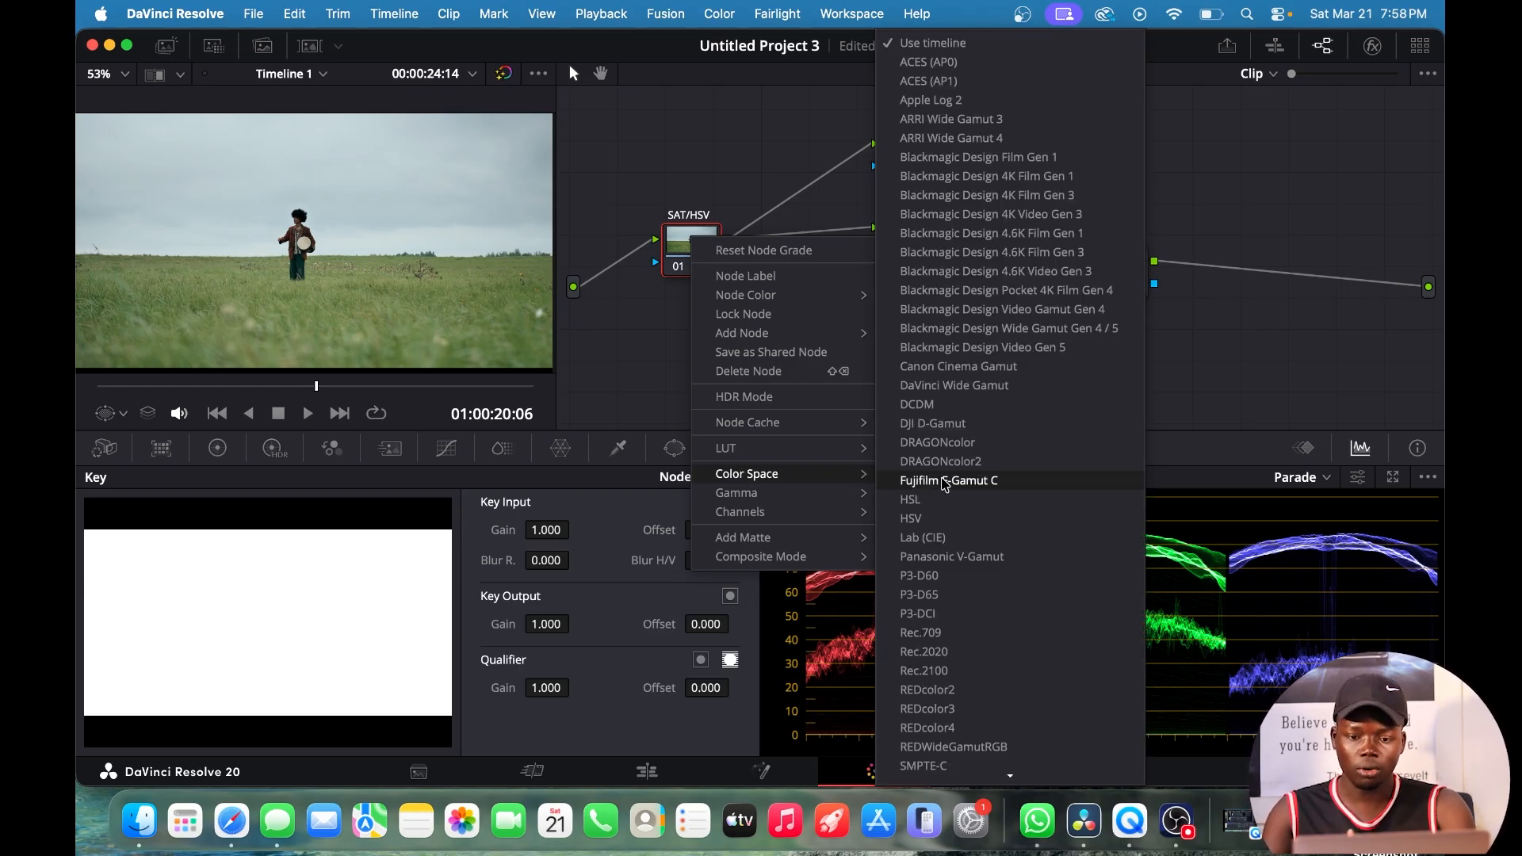
left_click(938, 521)
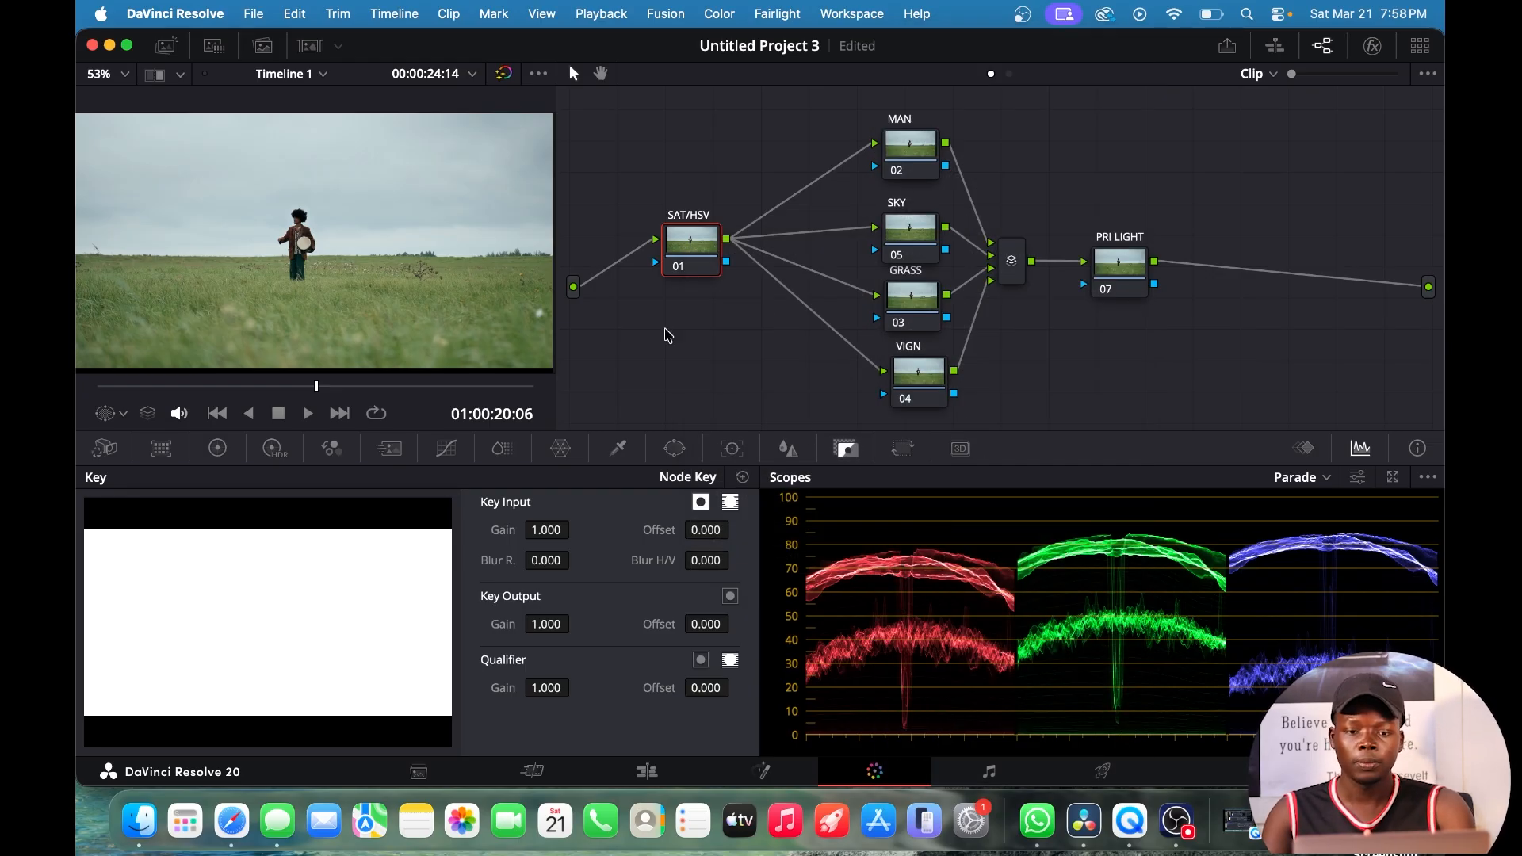
Disable Channel 1 and Channel 3 on the SAT/HSV node, leaving only Channel 2 active.
right_click(683, 248)
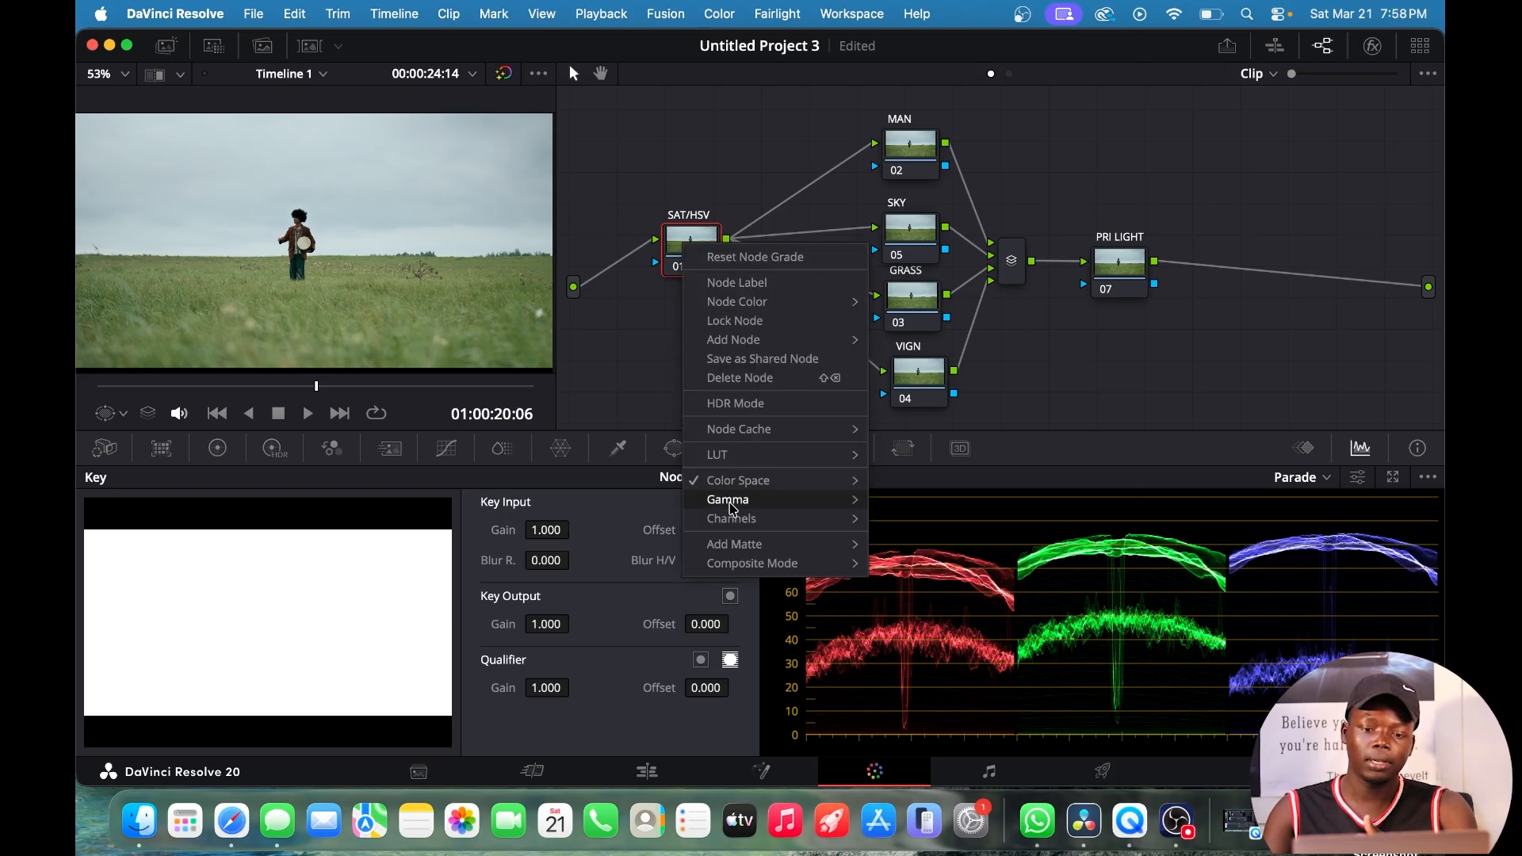
mouse_move(735, 519)
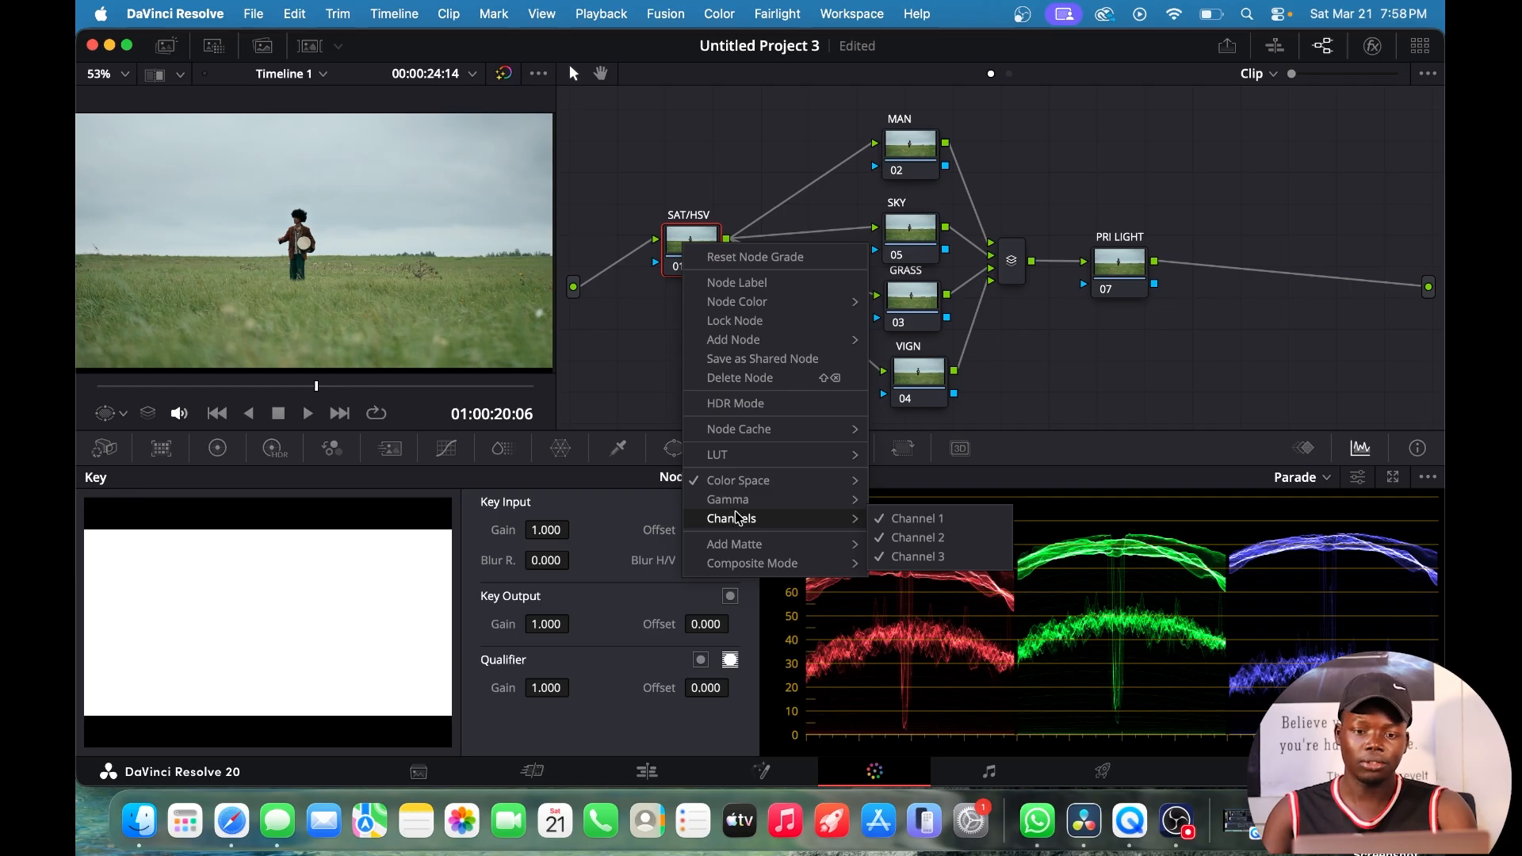
left_click(909, 520)
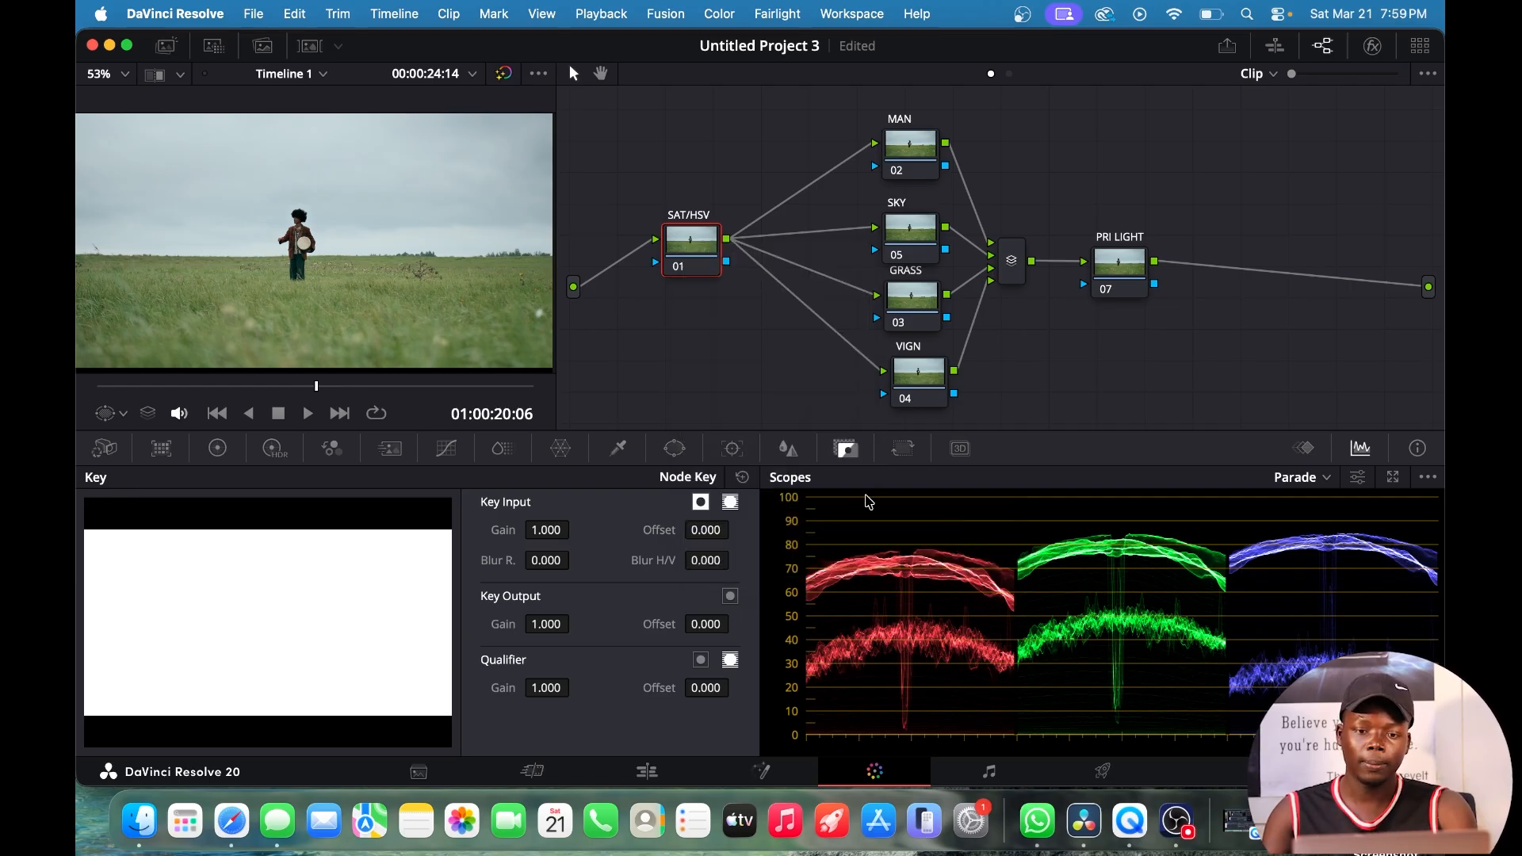
right_click(701, 253)
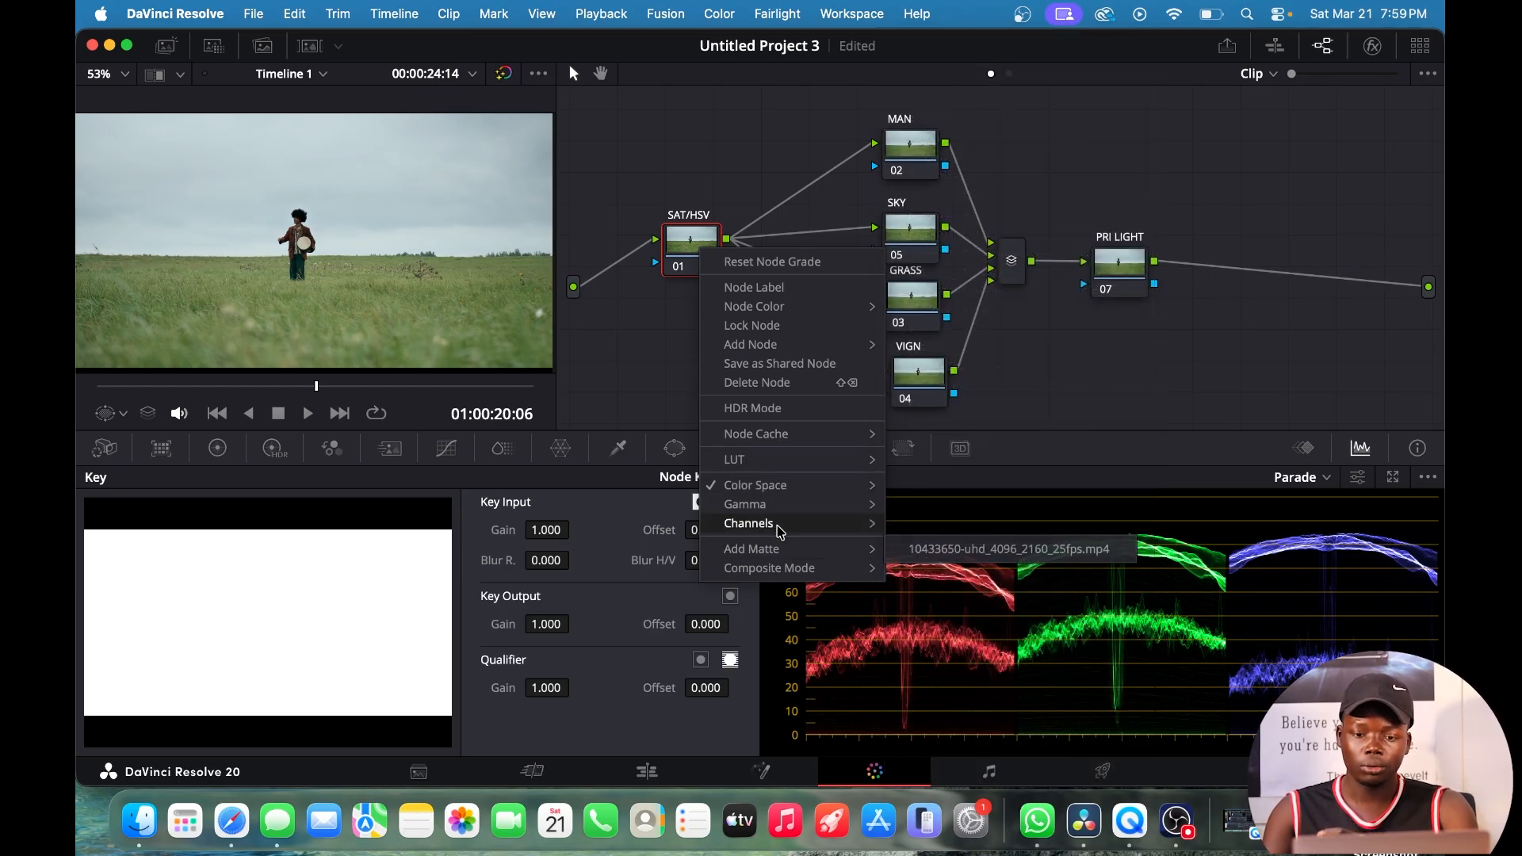
mouse_move(808, 536)
left_click(953, 563)
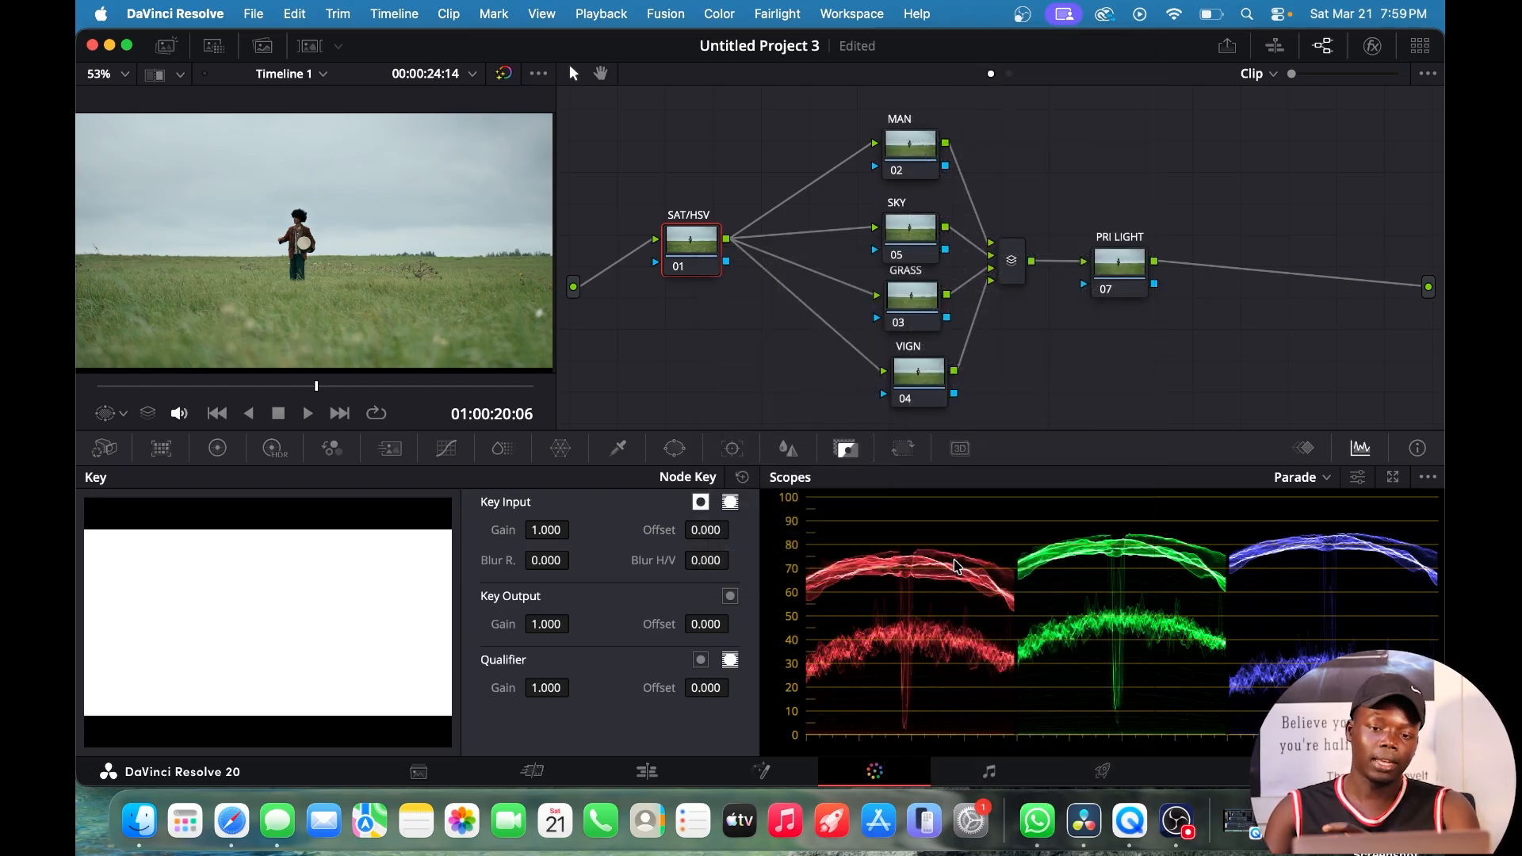
Show the primary color wheels for the SAT/HSV node and save the project.
left_click_drag(693, 249, 693, 238)
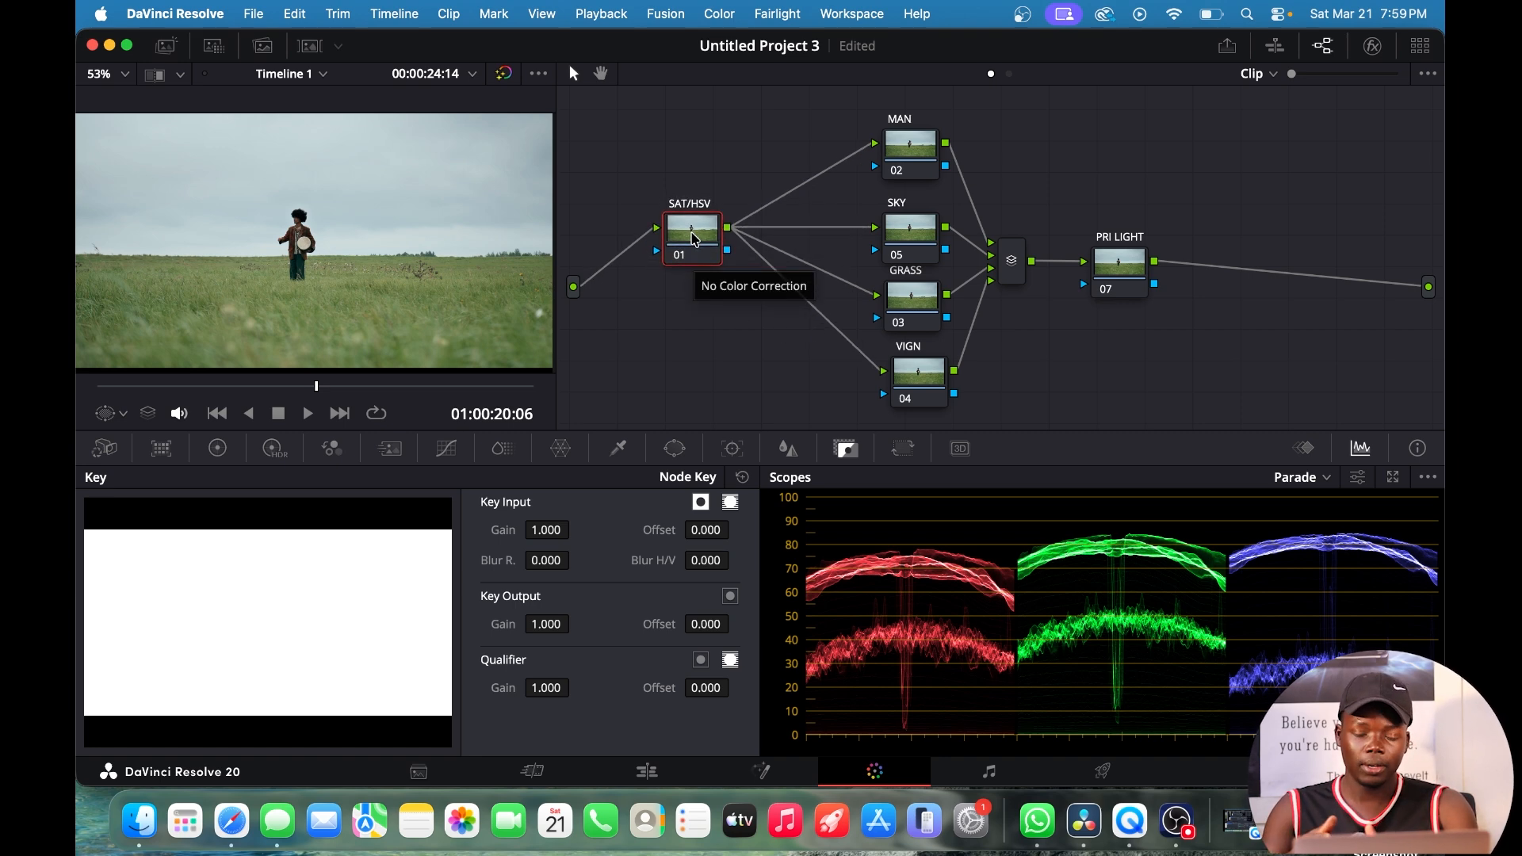
left_click(216, 449)
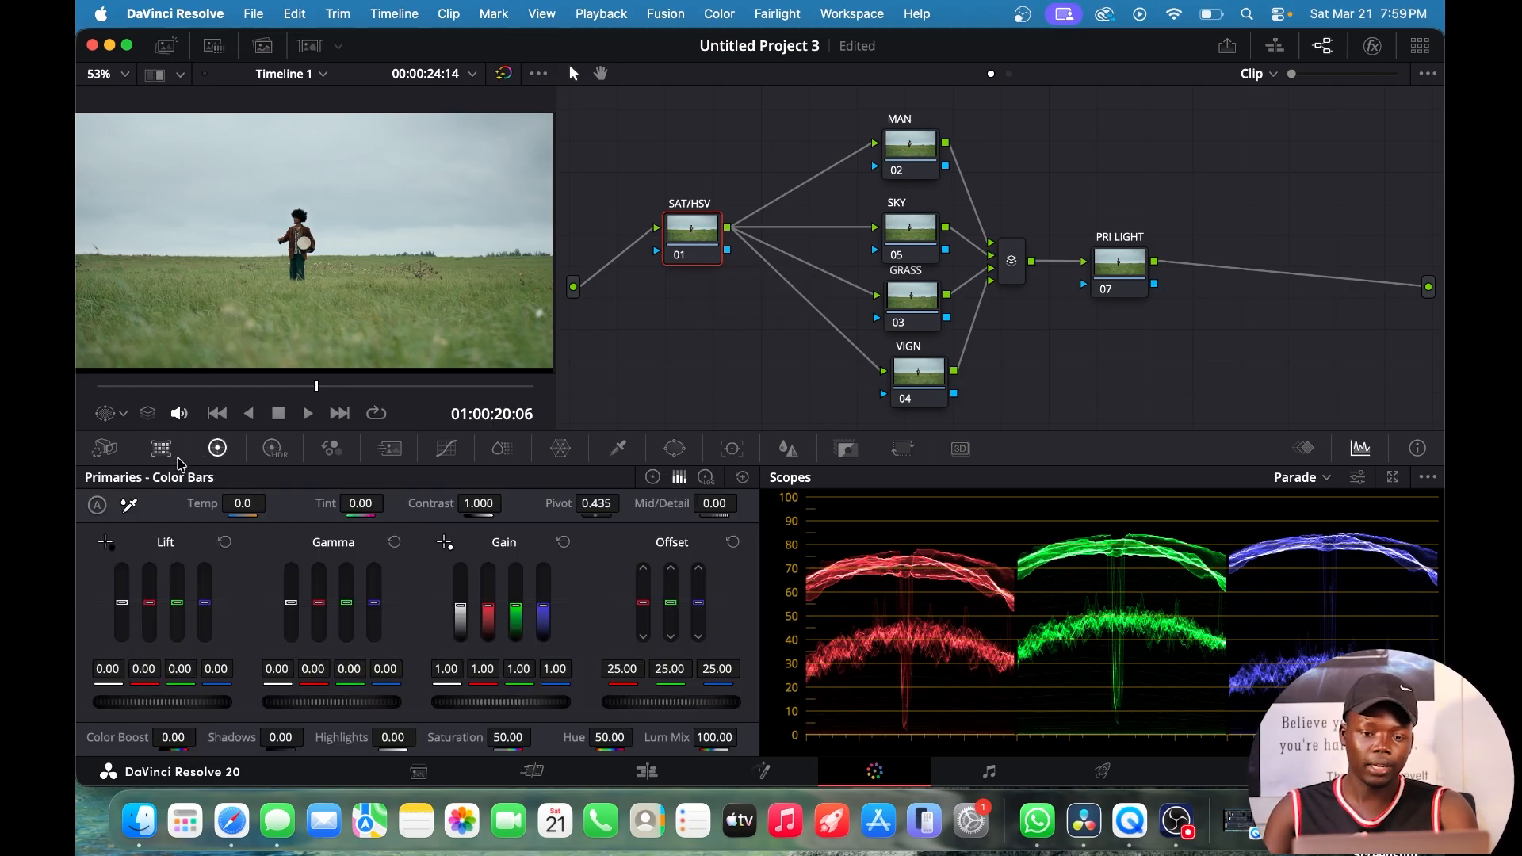
left_click(651, 478)
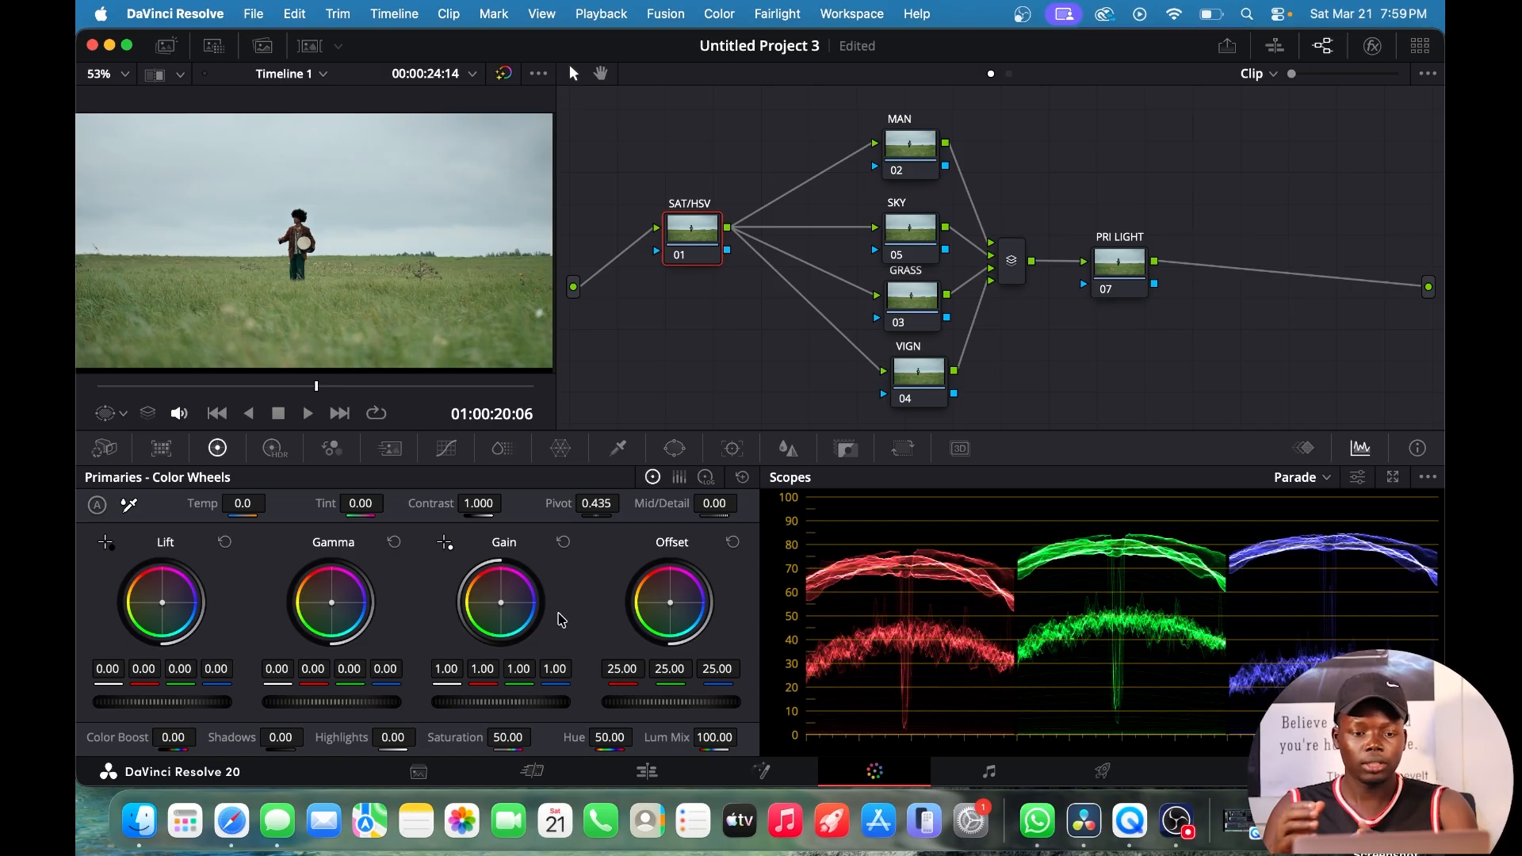
key("super+s")
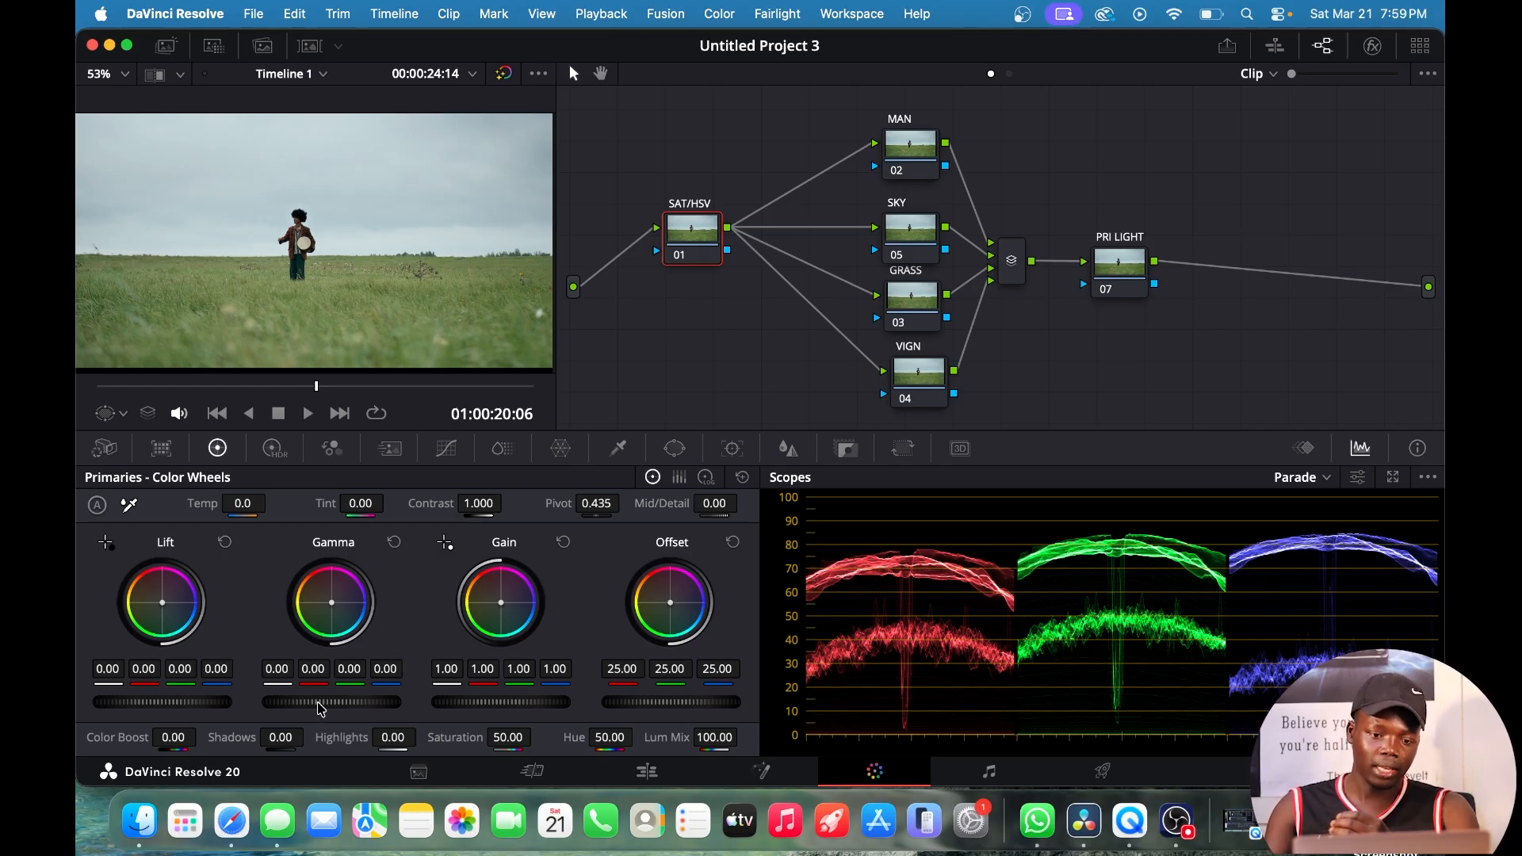
Raise the SAT/HSV node's overall gamma to 0.01 and its overall gain to 1.01.
left_click_drag(327, 703, 324, 702)
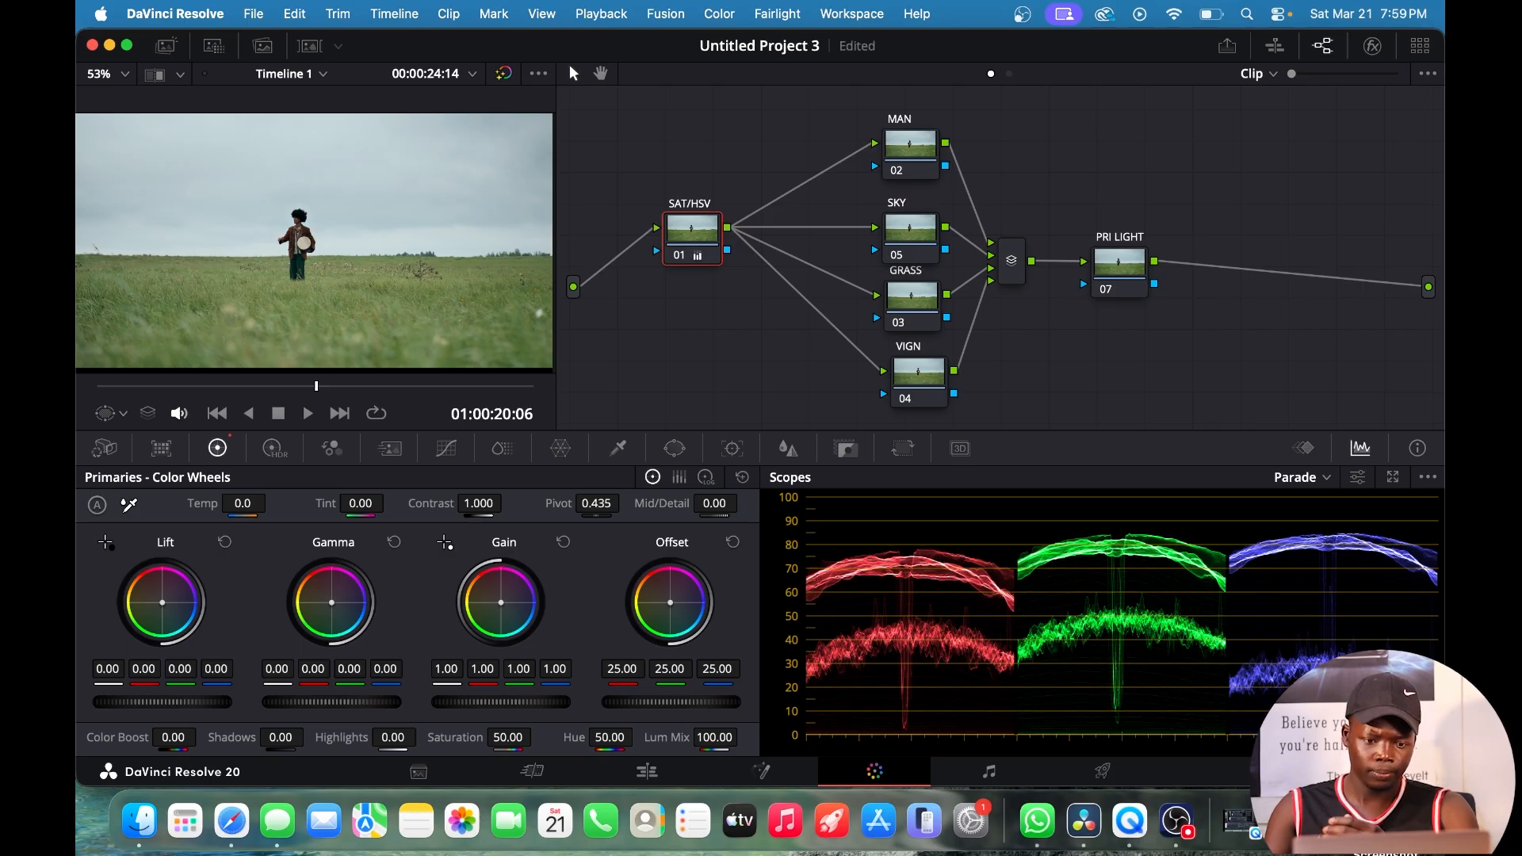
left_click_drag(324, 703, 331, 703)
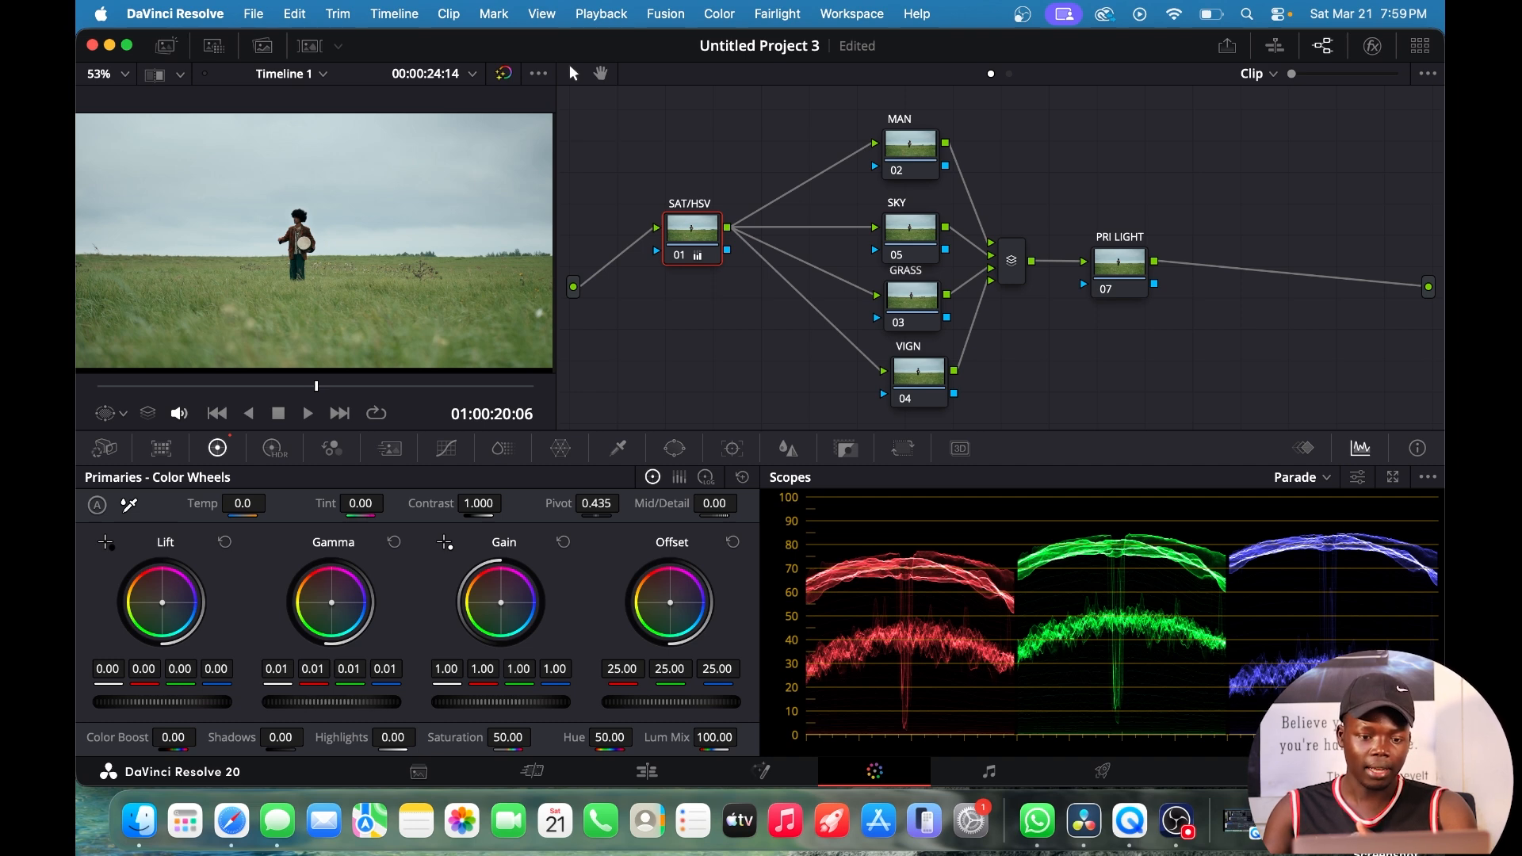
left_click_drag(331, 703, 331, 703)
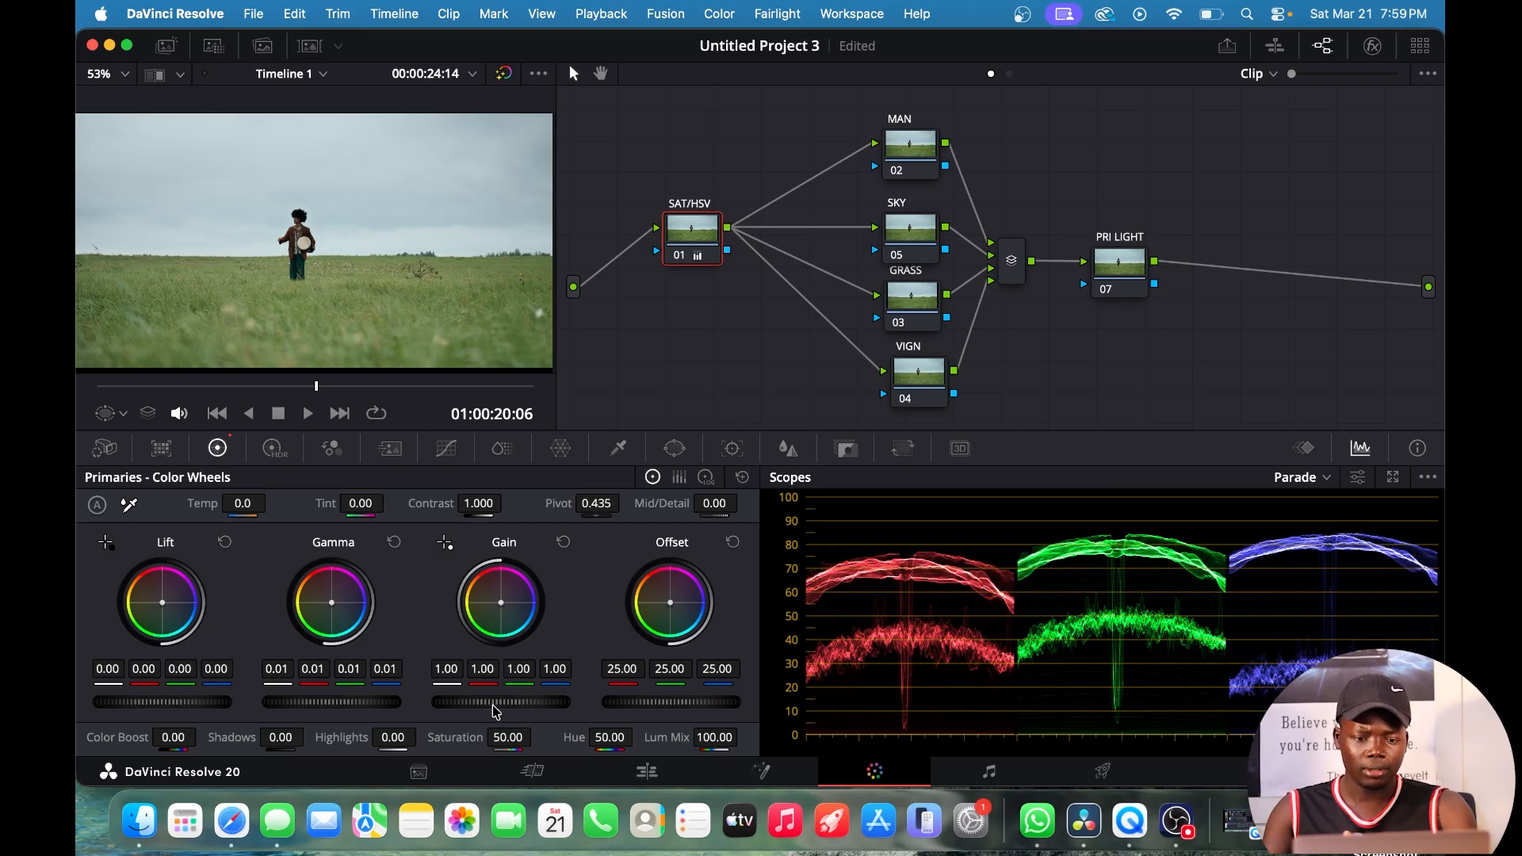
left_click_drag(493, 711, 494, 711)
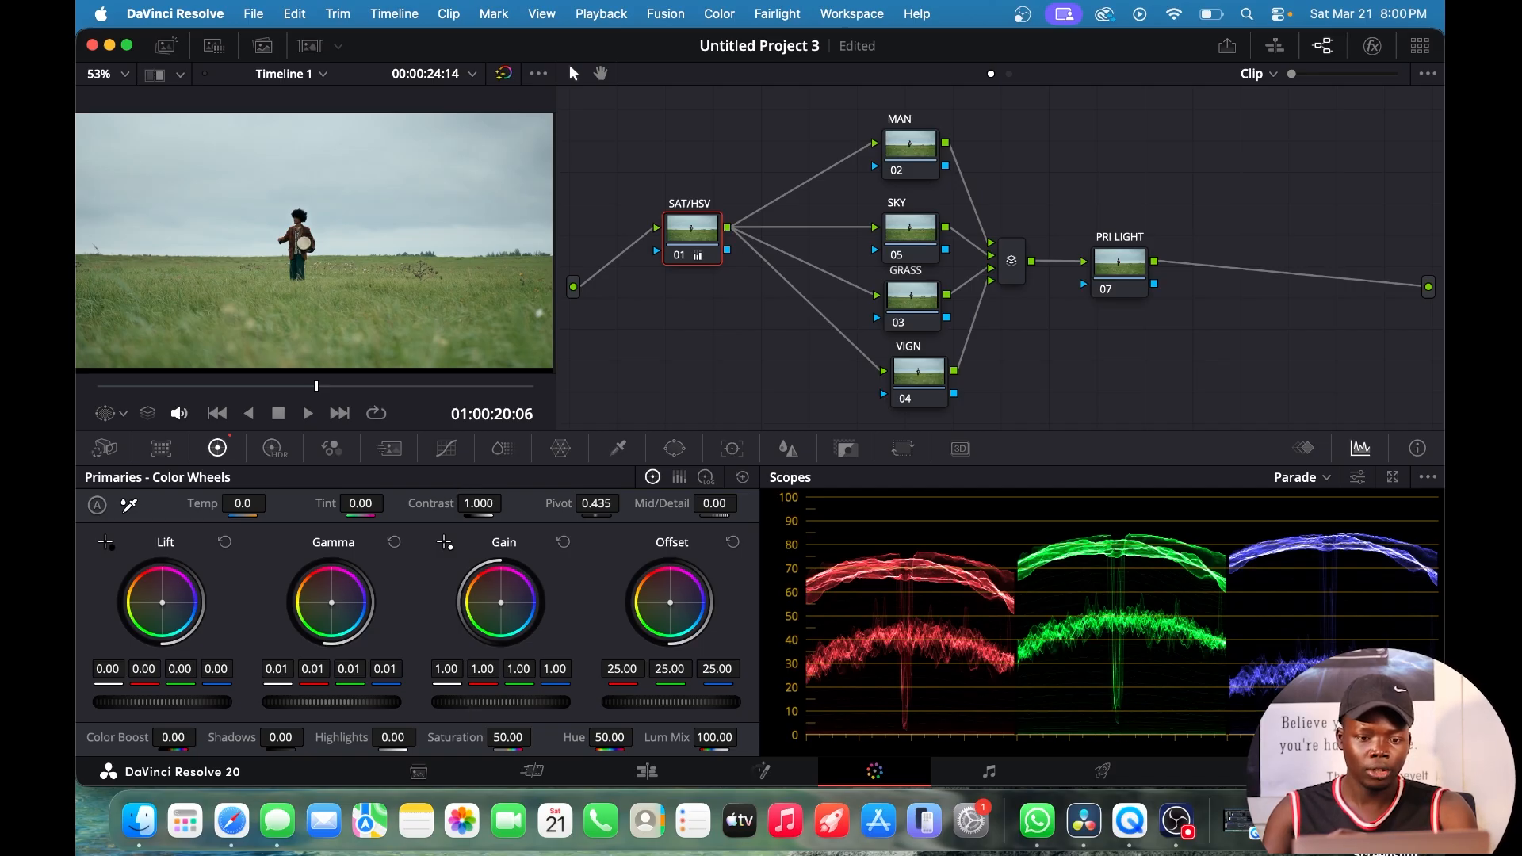
left_click_drag(442, 704, 447, 704)
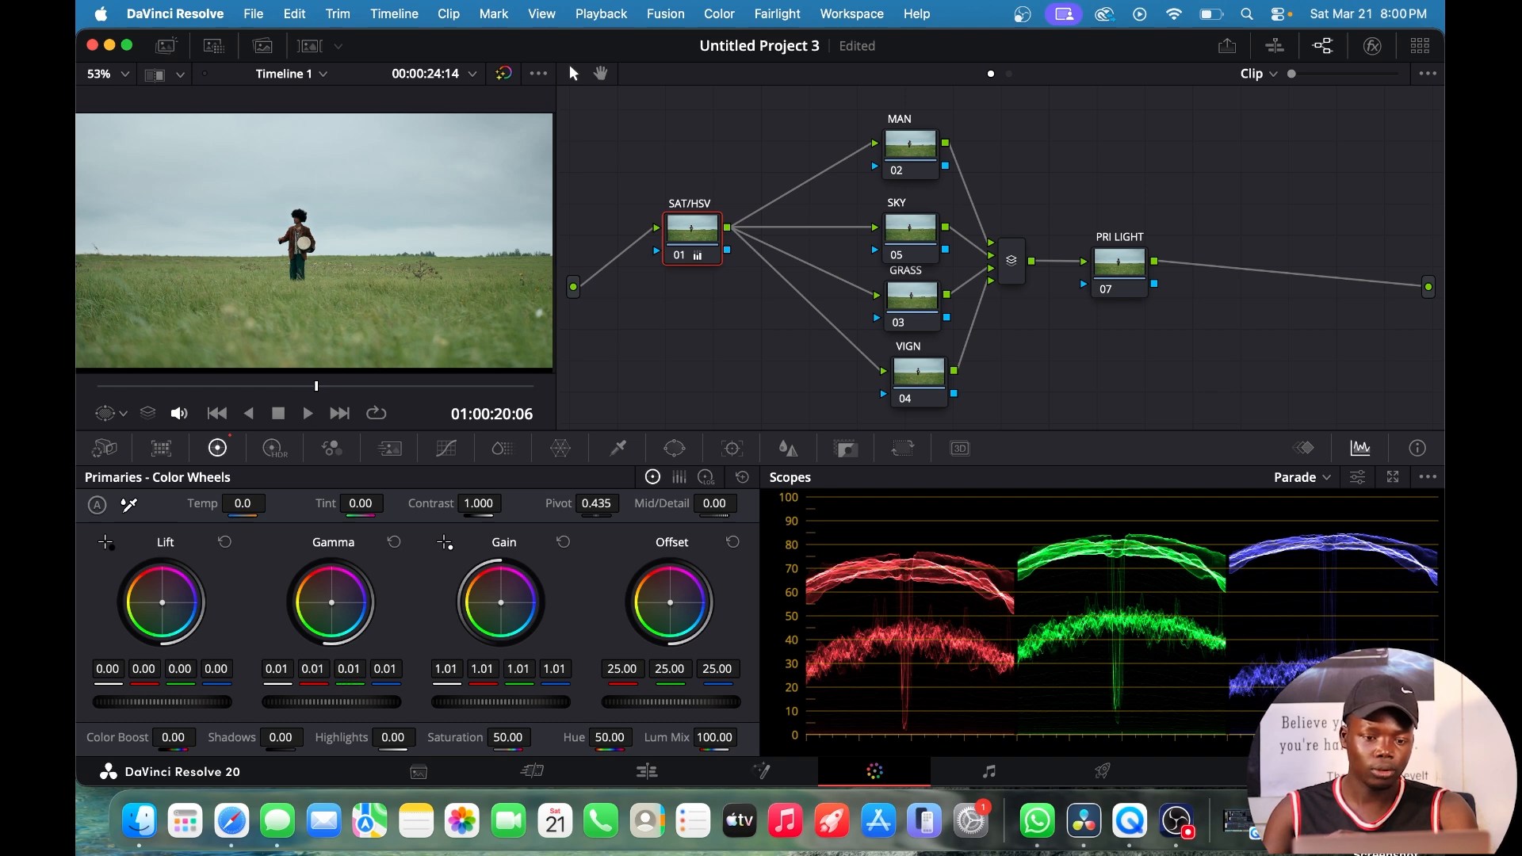
Set the SAT/HSV node's gamma to -0.01 red and 0.07 green, and its gain to 1.14 red and 1.10 green.
left_click_drag(312, 669, 308, 668)
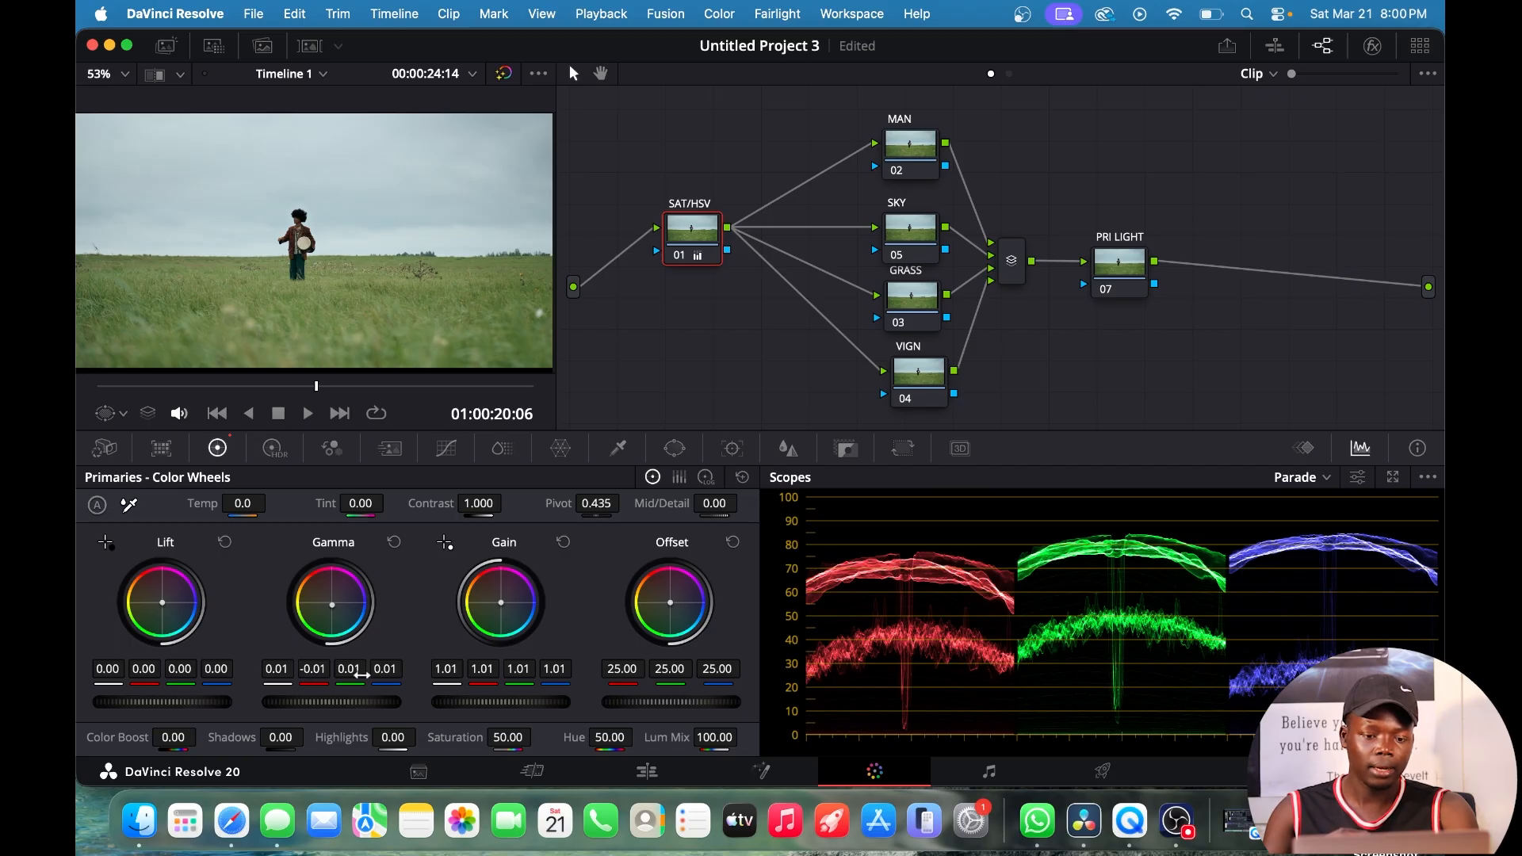
left_click_drag(349, 668, 356, 669)
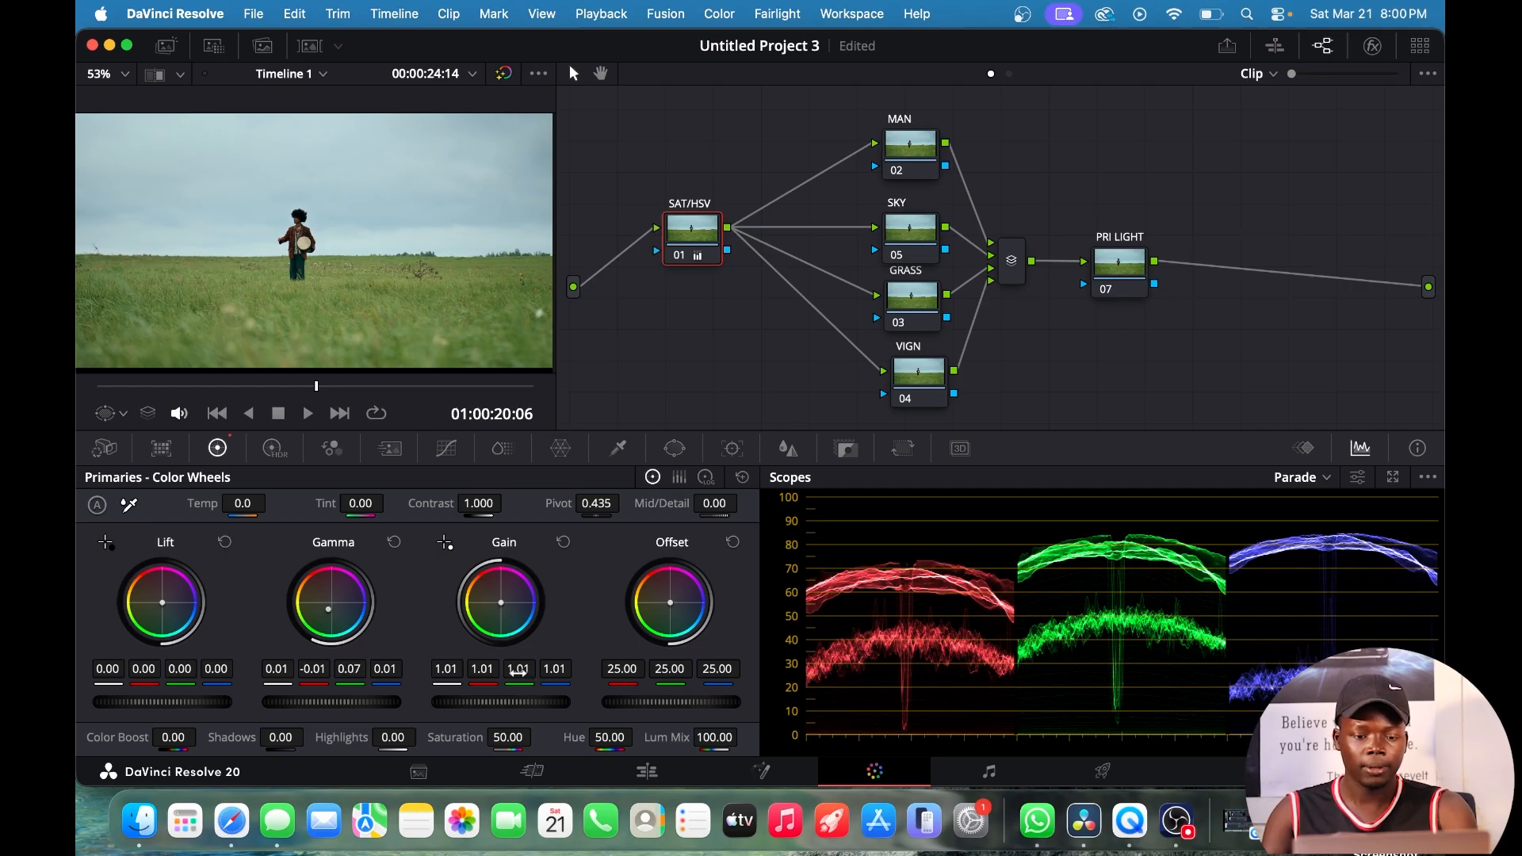
left_click_drag(525, 679, 485, 670)
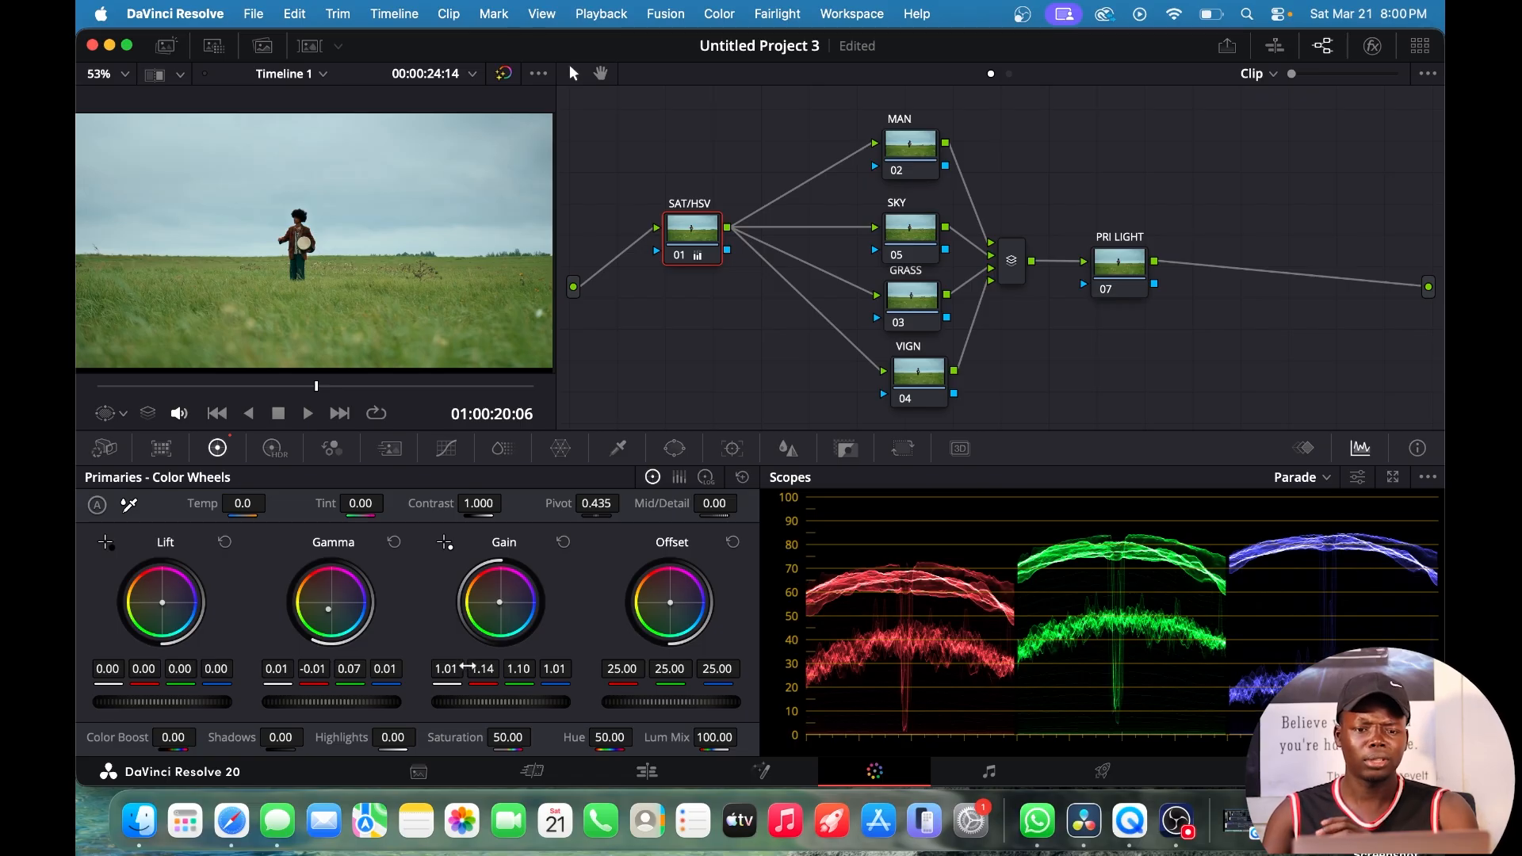
Compare the image with the SAT/HSV node disabled and enabled, and examine the color channels in the parade scope.
left_click(661, 229)
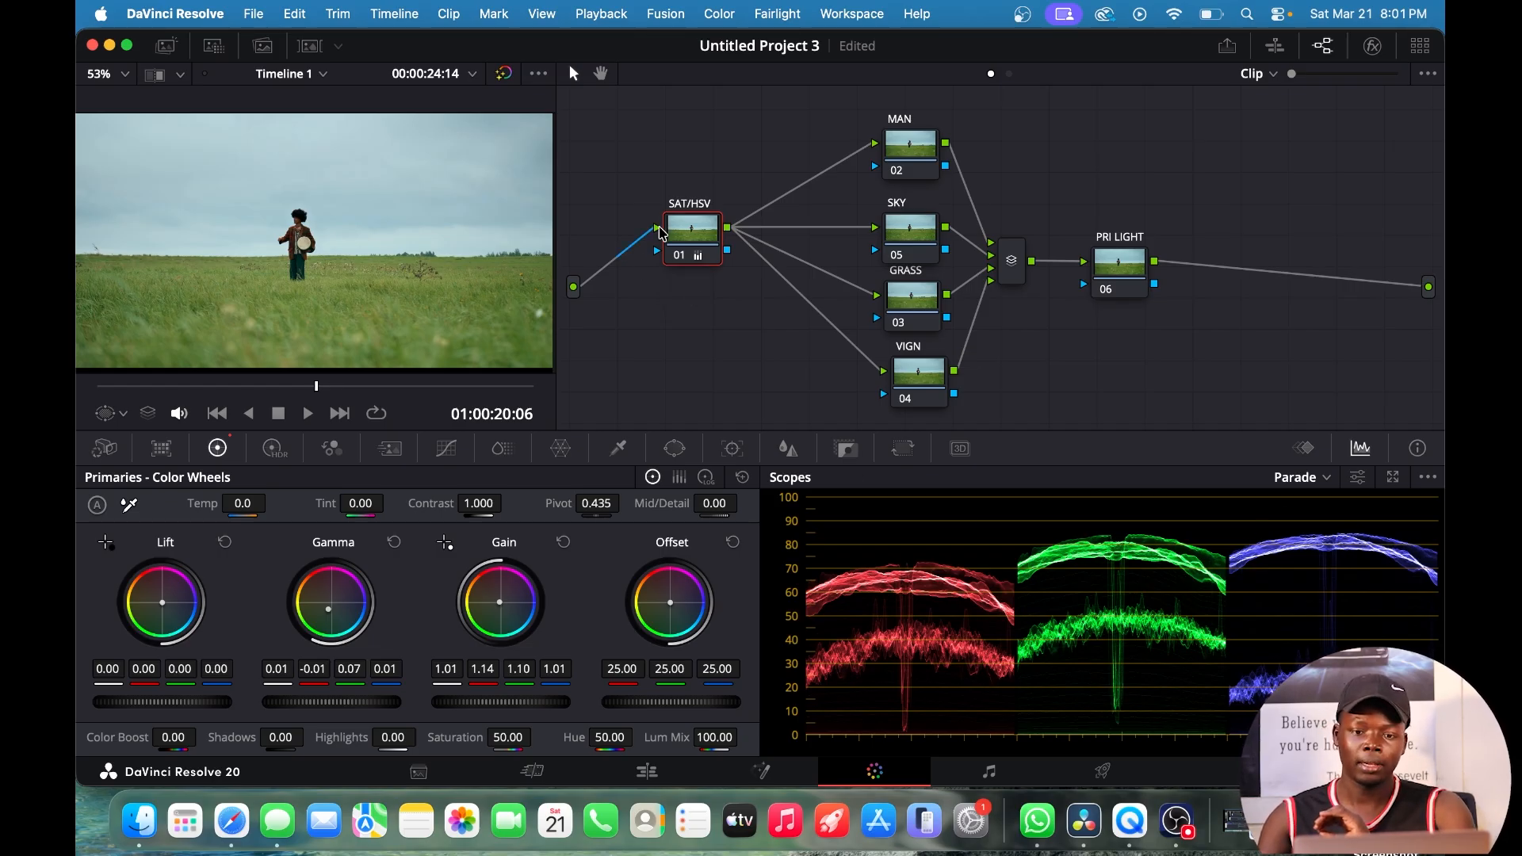
key("super+d")
key("super+d")
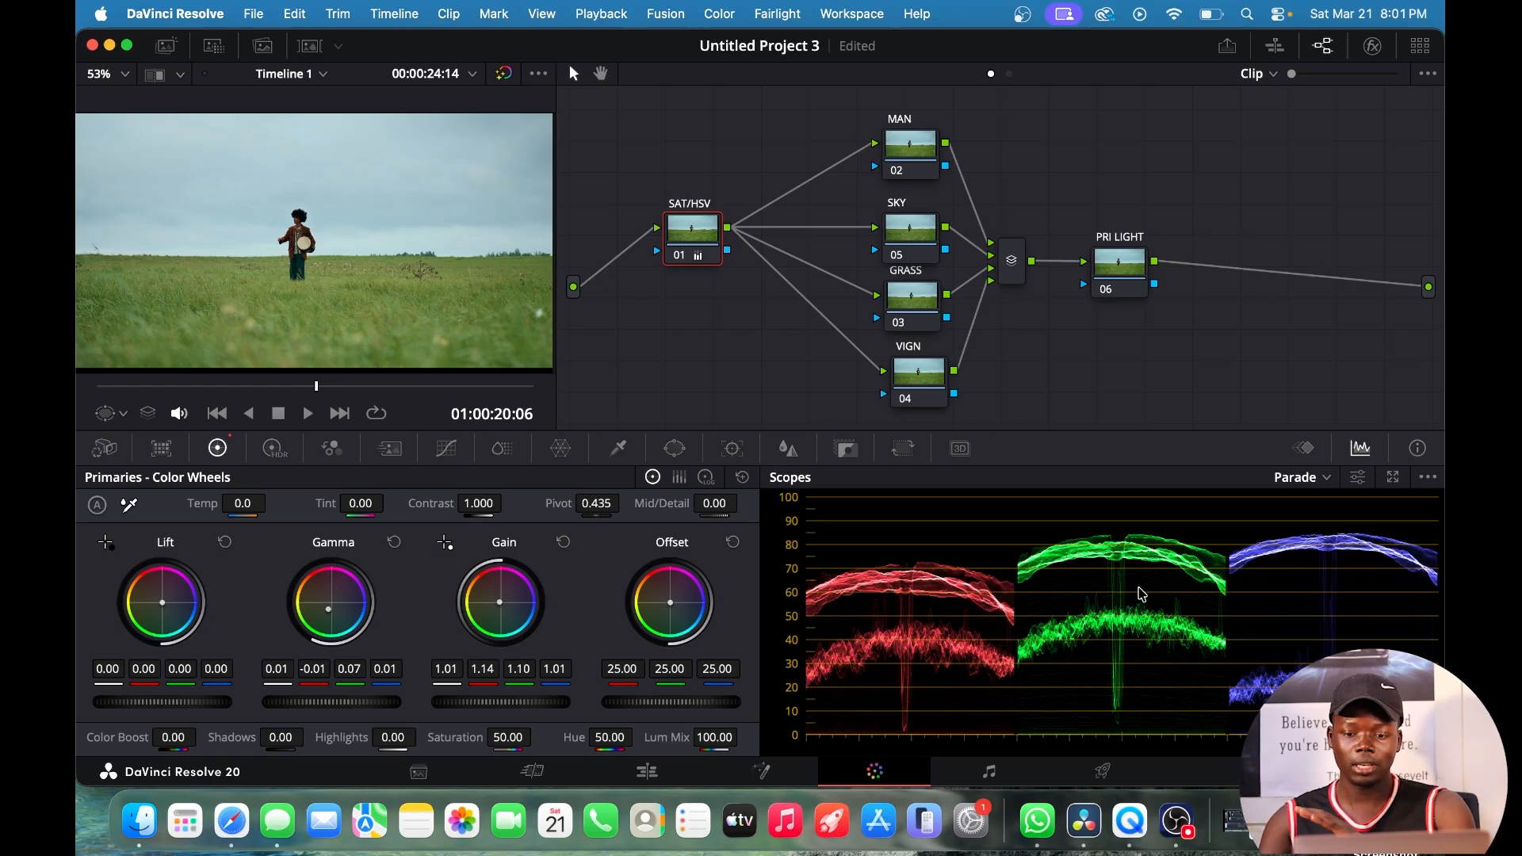
scroll(907, 607, "down", 5)
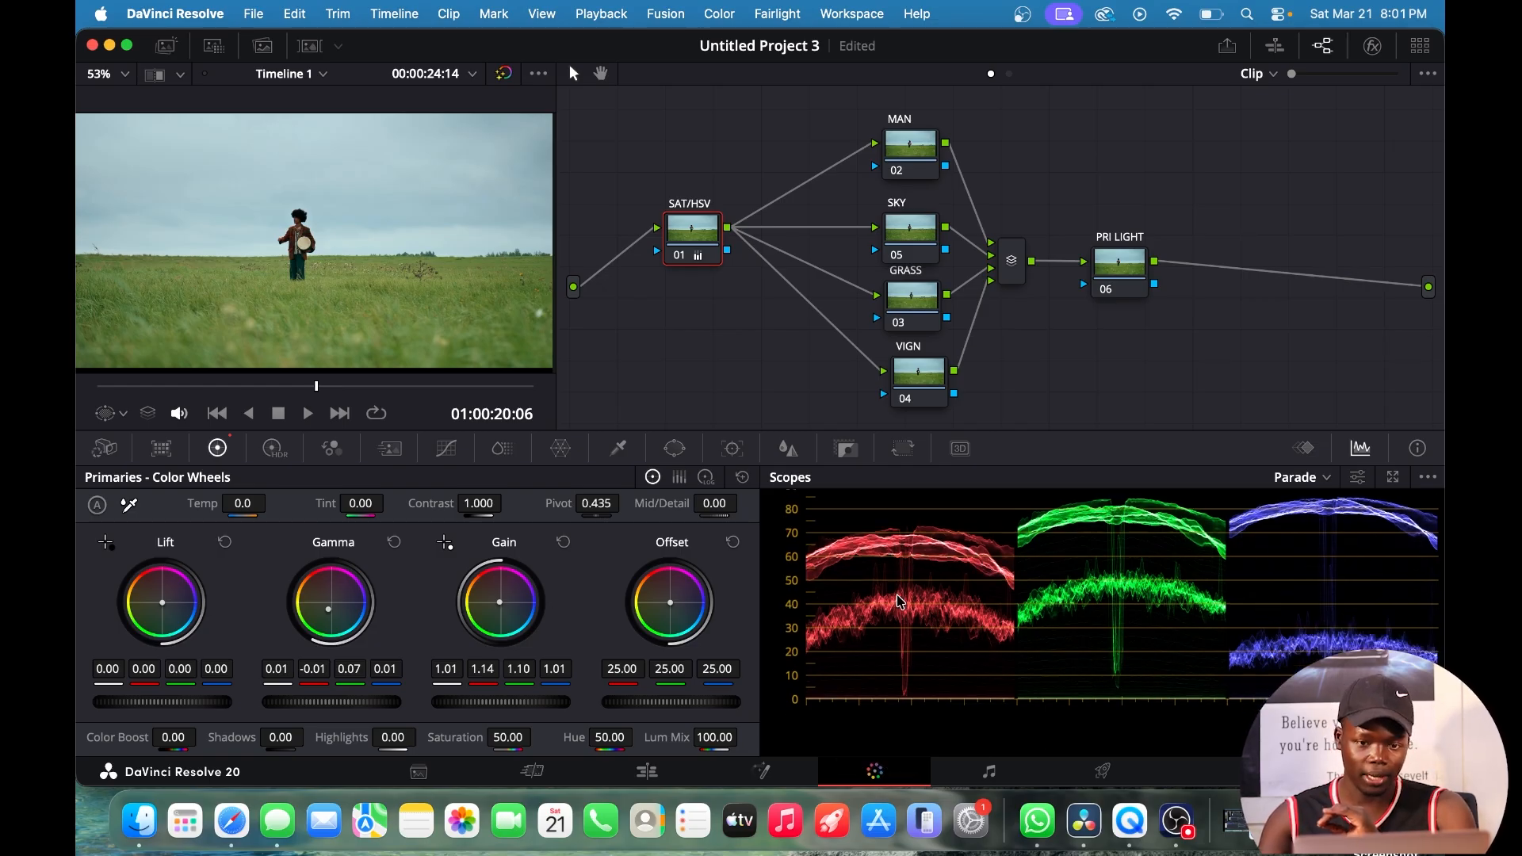
scroll(907, 585, "up", 8)
Save the project and slightly reposition the MAN and VIGN nodes in the node graph.
left_click(905, 135)
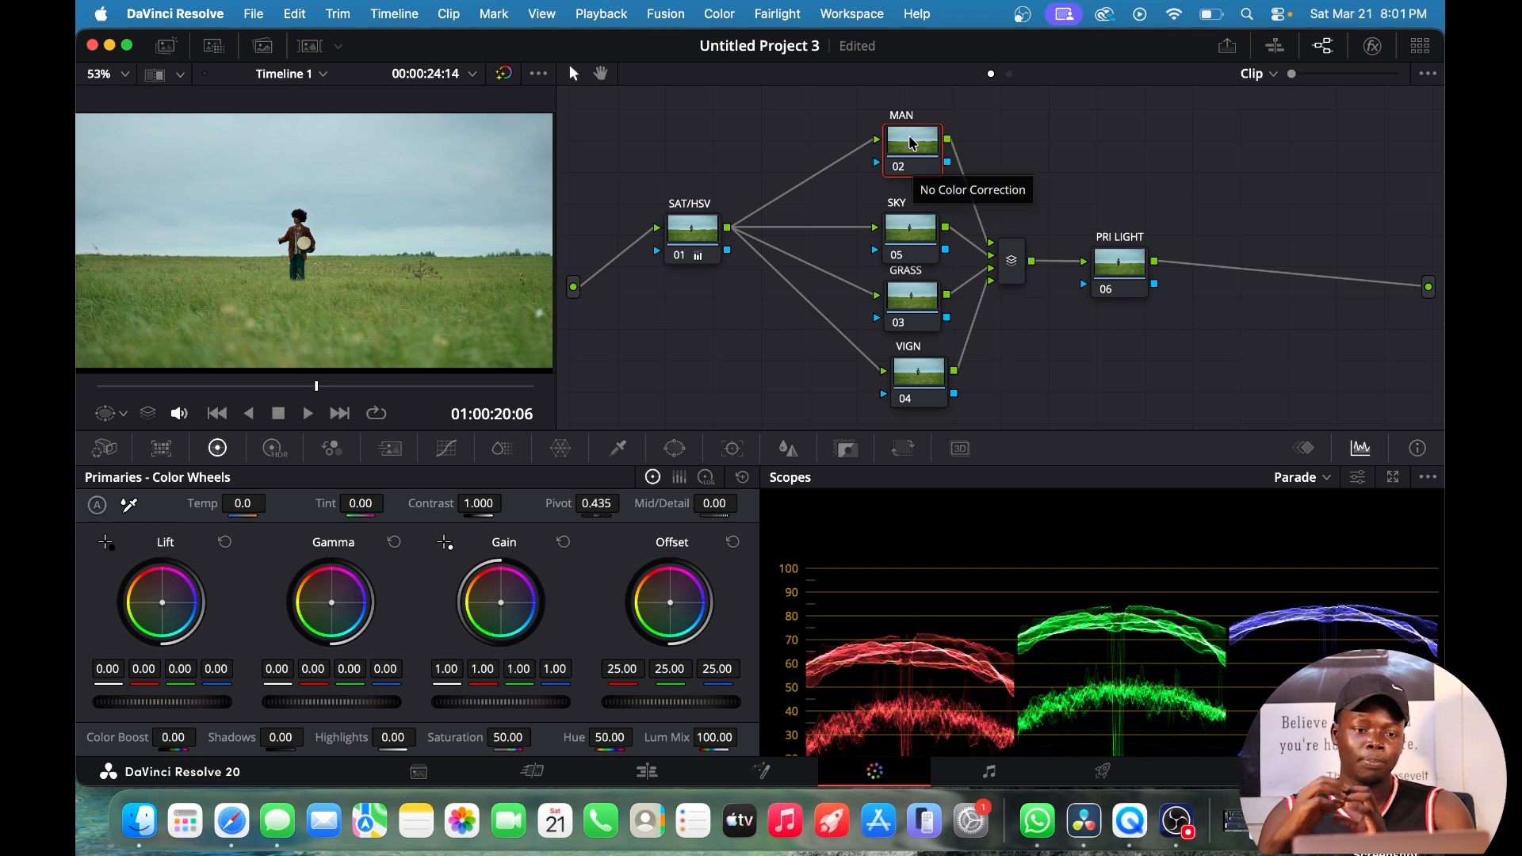
key("super+s")
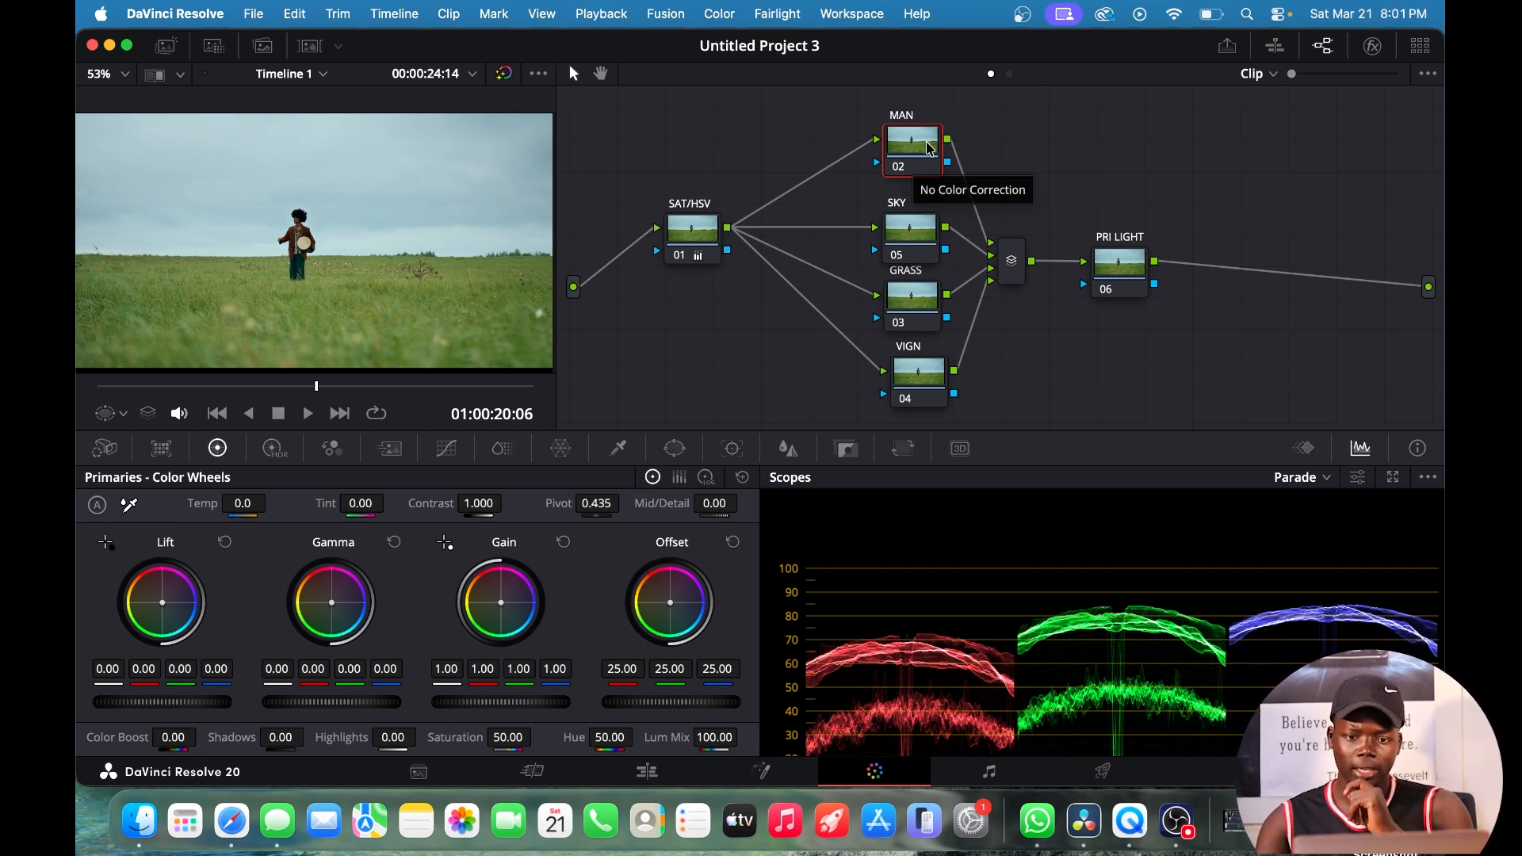
left_click_drag(928, 148, 932, 145)
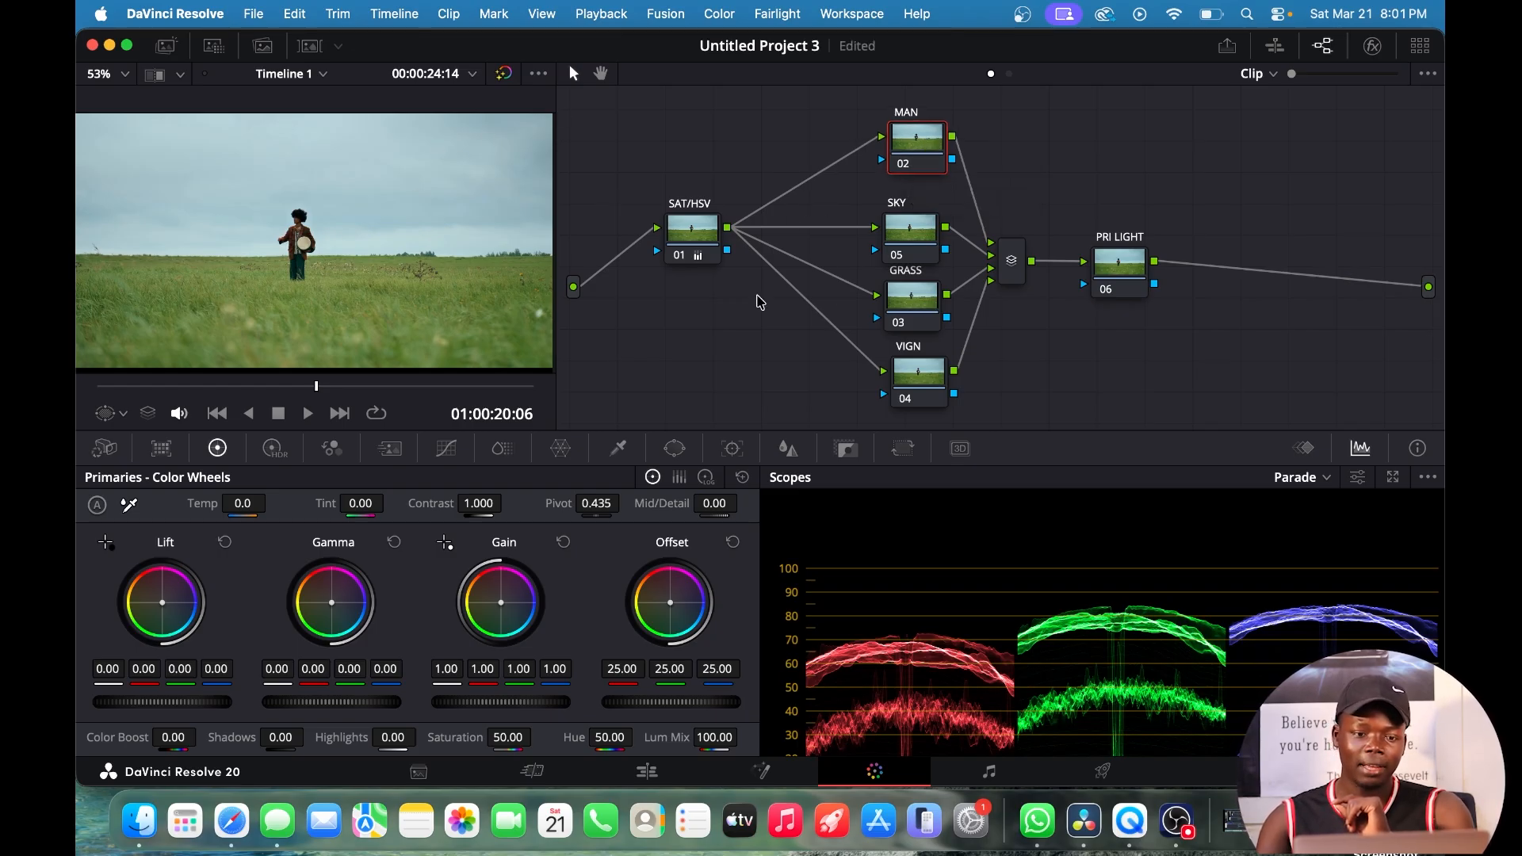
left_click_drag(924, 387, 910, 387)
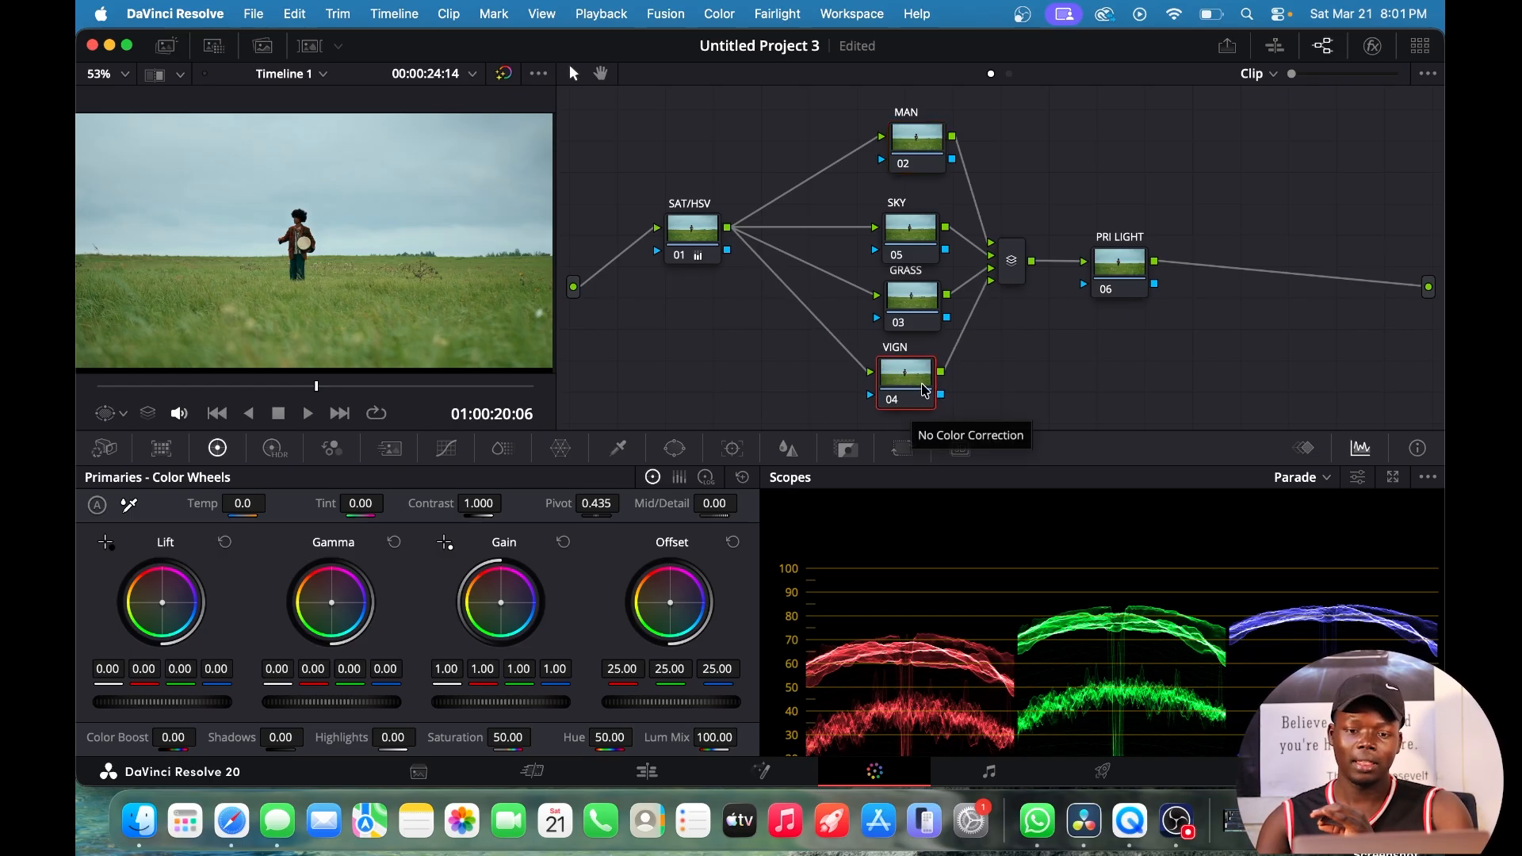
left_click_drag(923, 388, 927, 386)
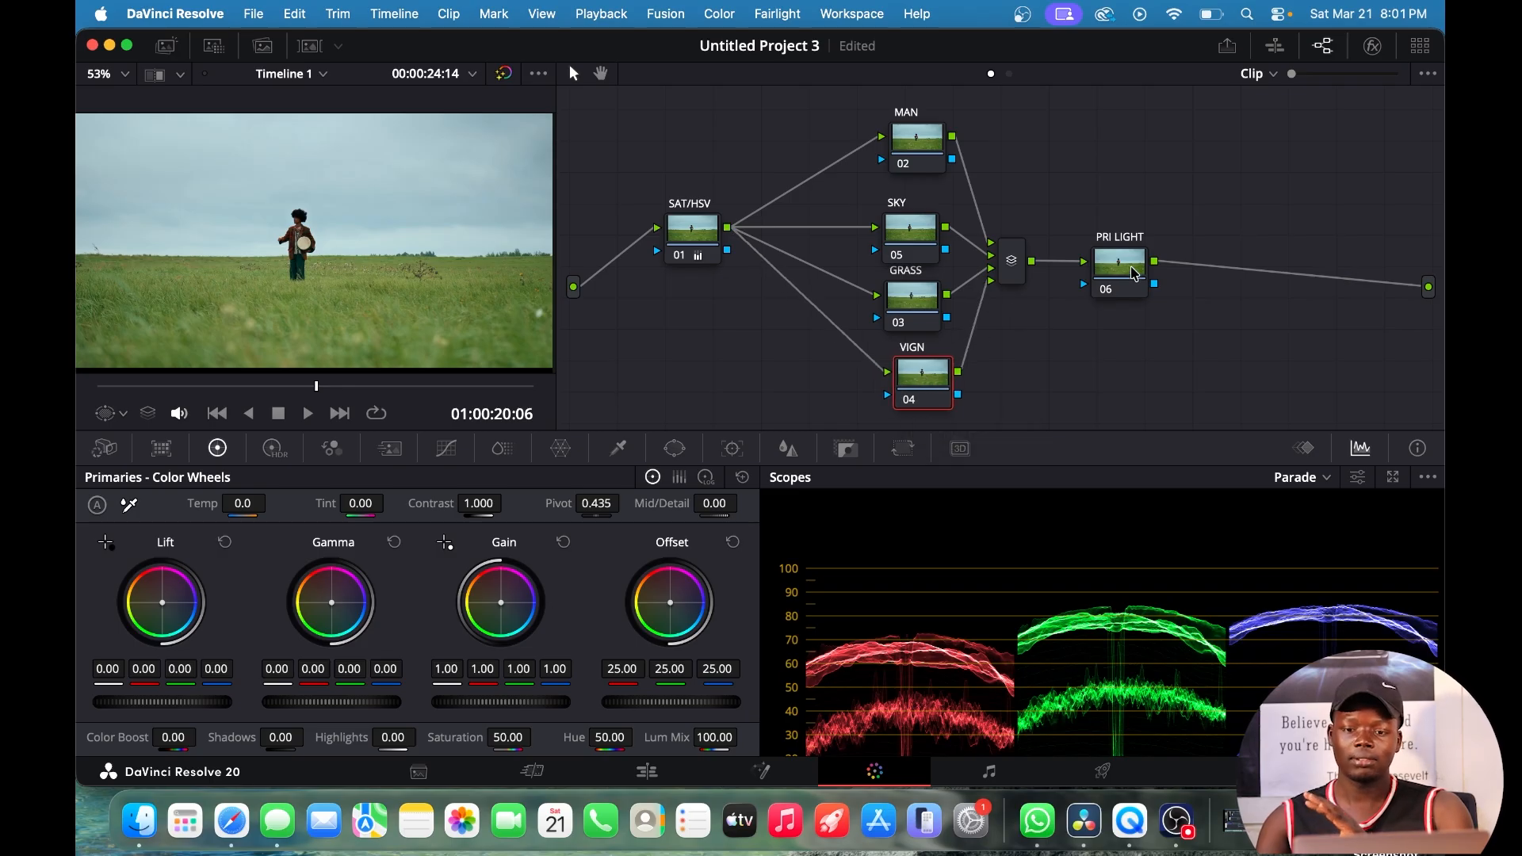
Reposition the PRI LIGHT and MAN nodes slightly in the node graph.
left_click_drag(1133, 273, 1156, 280)
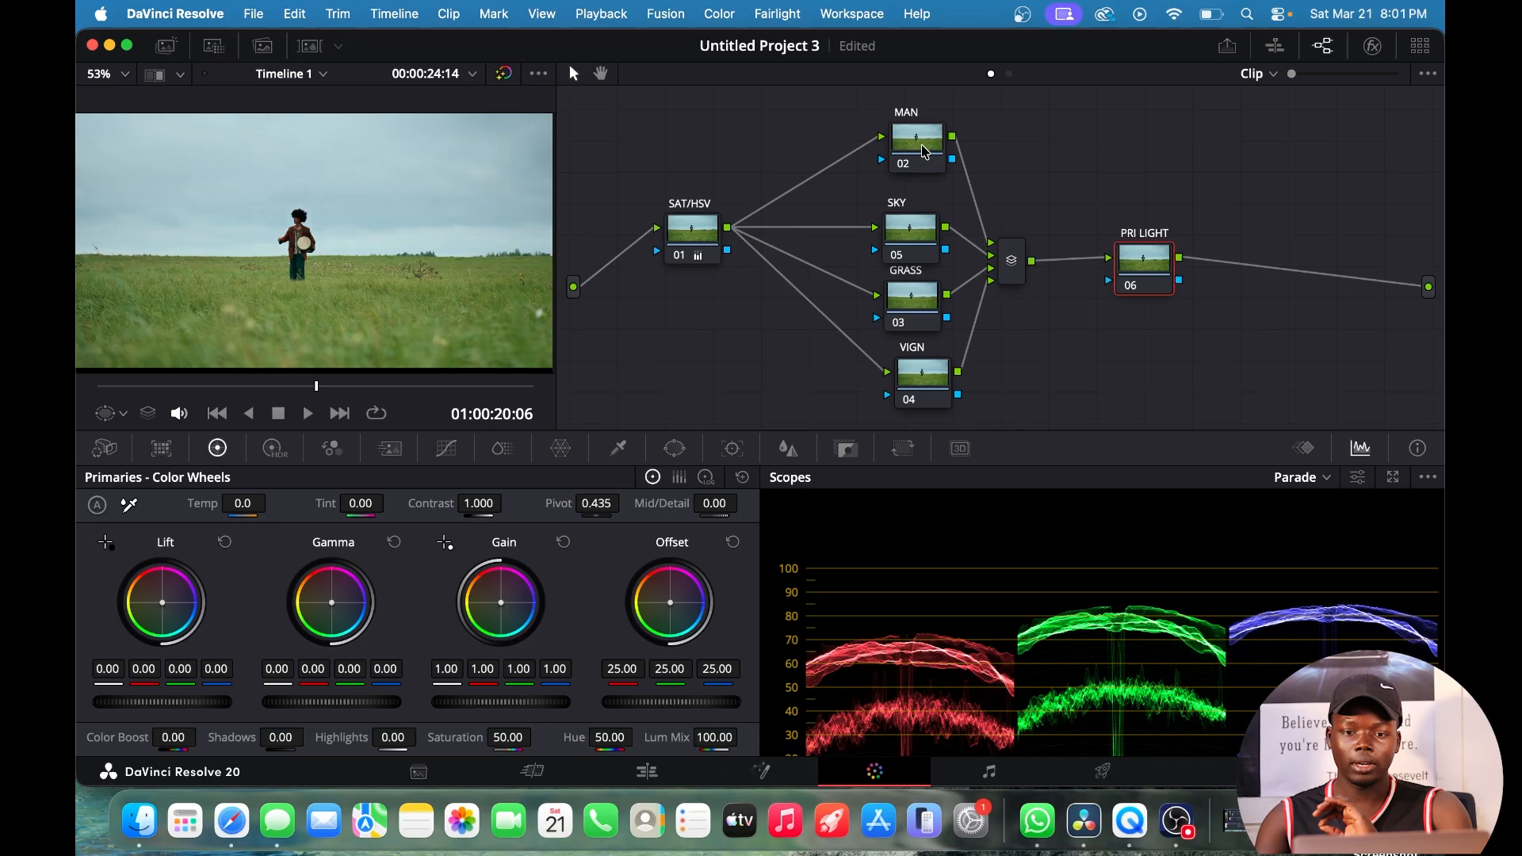
left_click_drag(925, 150, 915, 150)
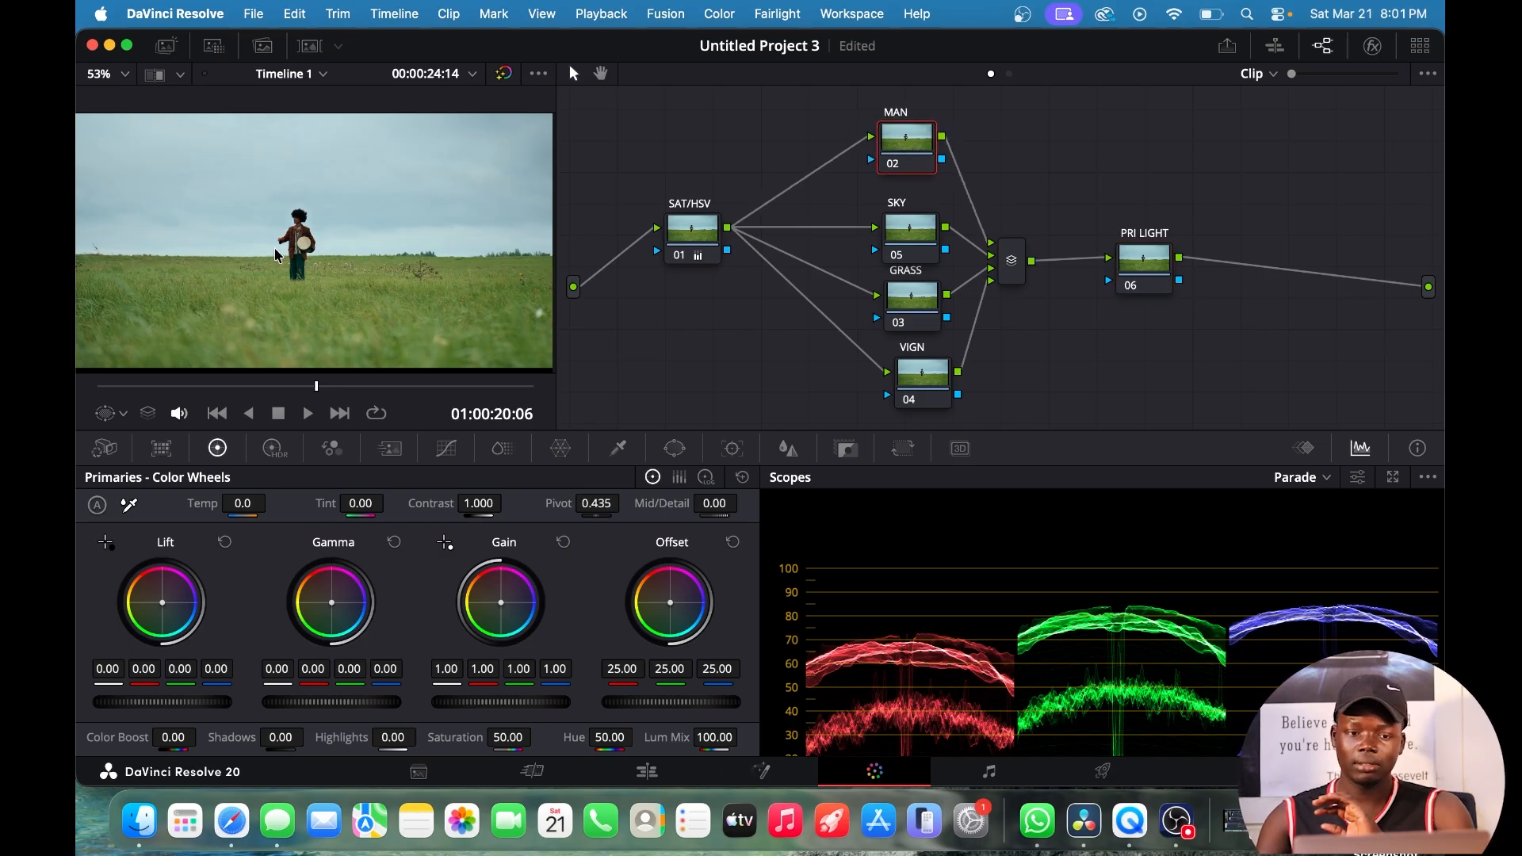
Move to the frame at 01:00:23:06 and enlarge the man's face and upper body in the viewer.
scroll(332, 231, "up", 5)
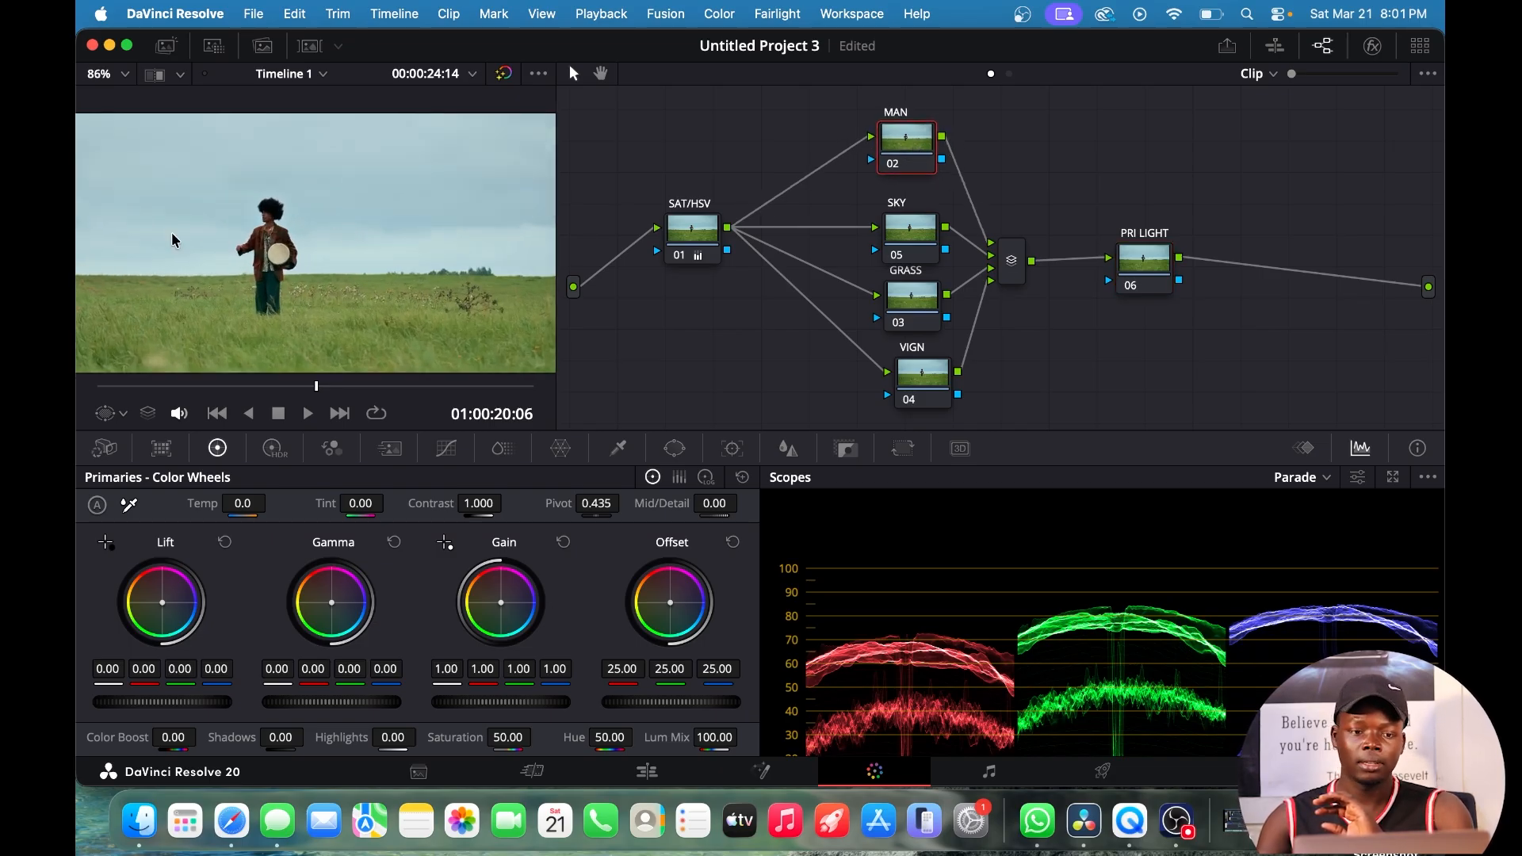
scroll(360, 187, "up", 4)
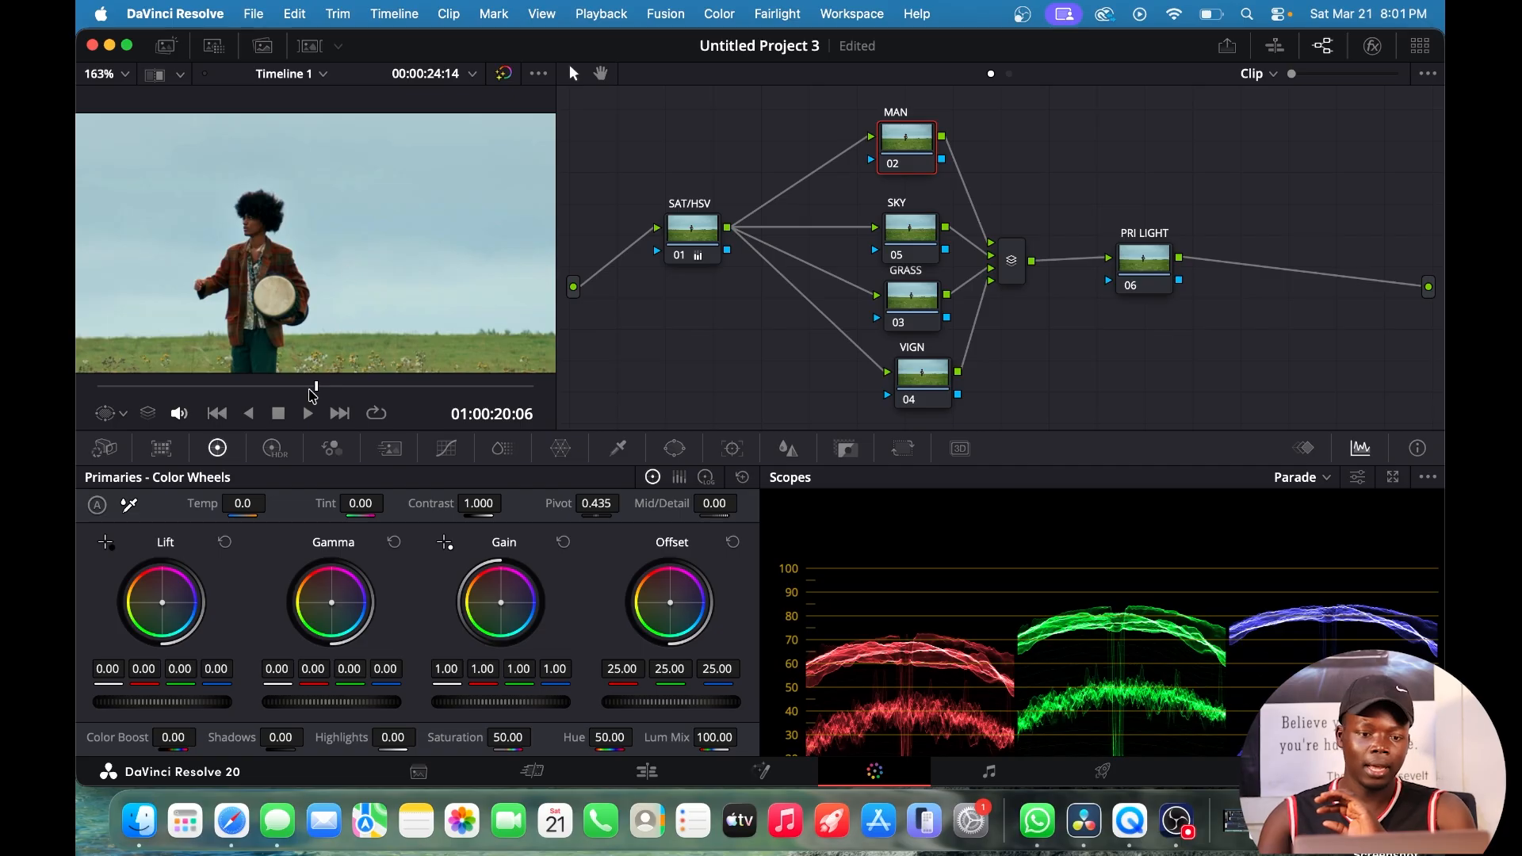
key("j")
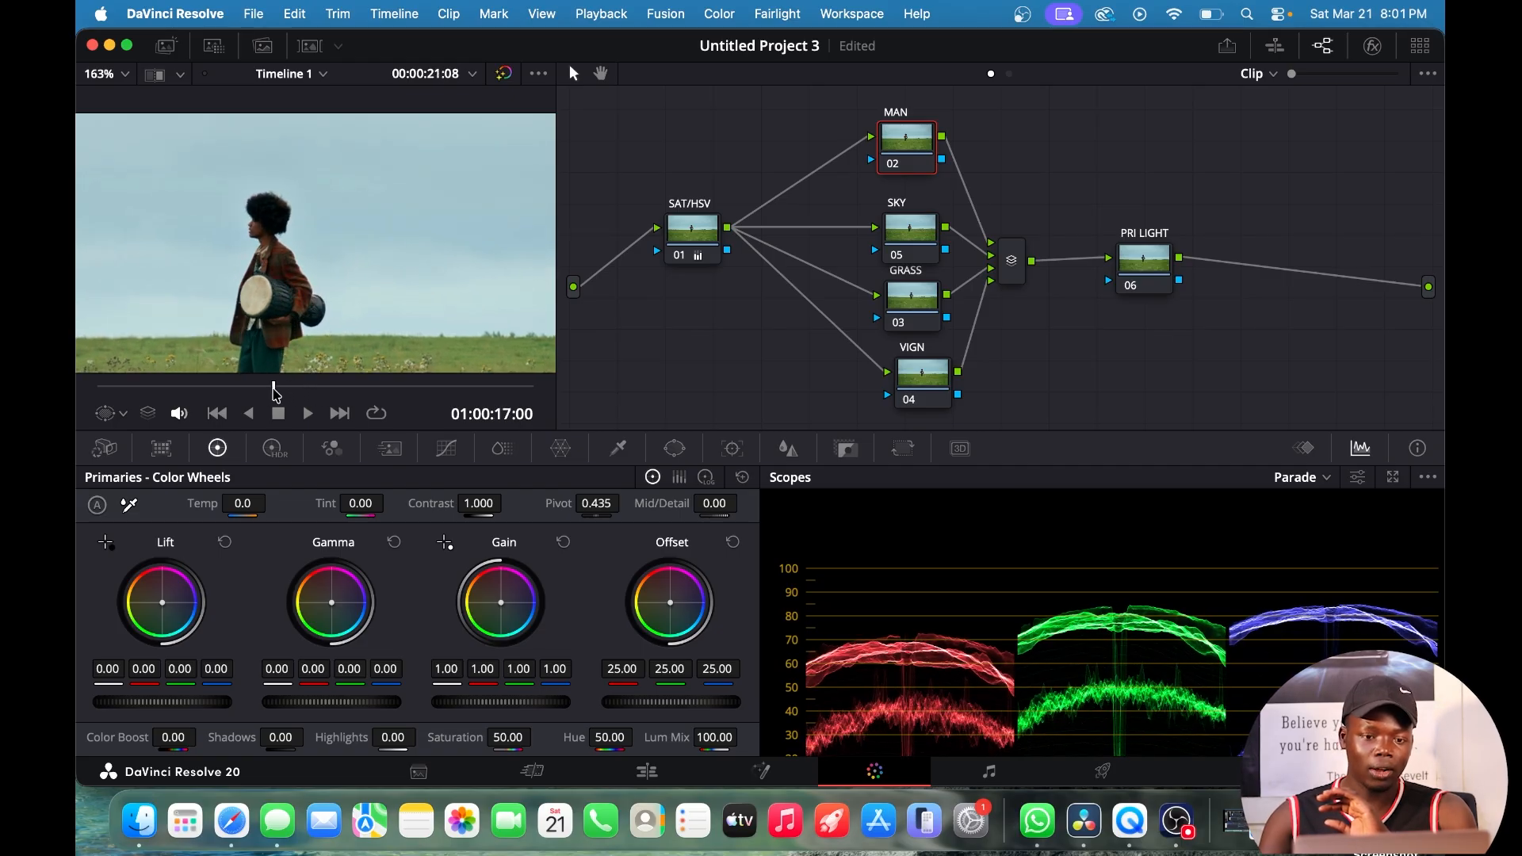
left_click_drag(317, 391, 352, 393)
scroll(123, 269, "up", 3)
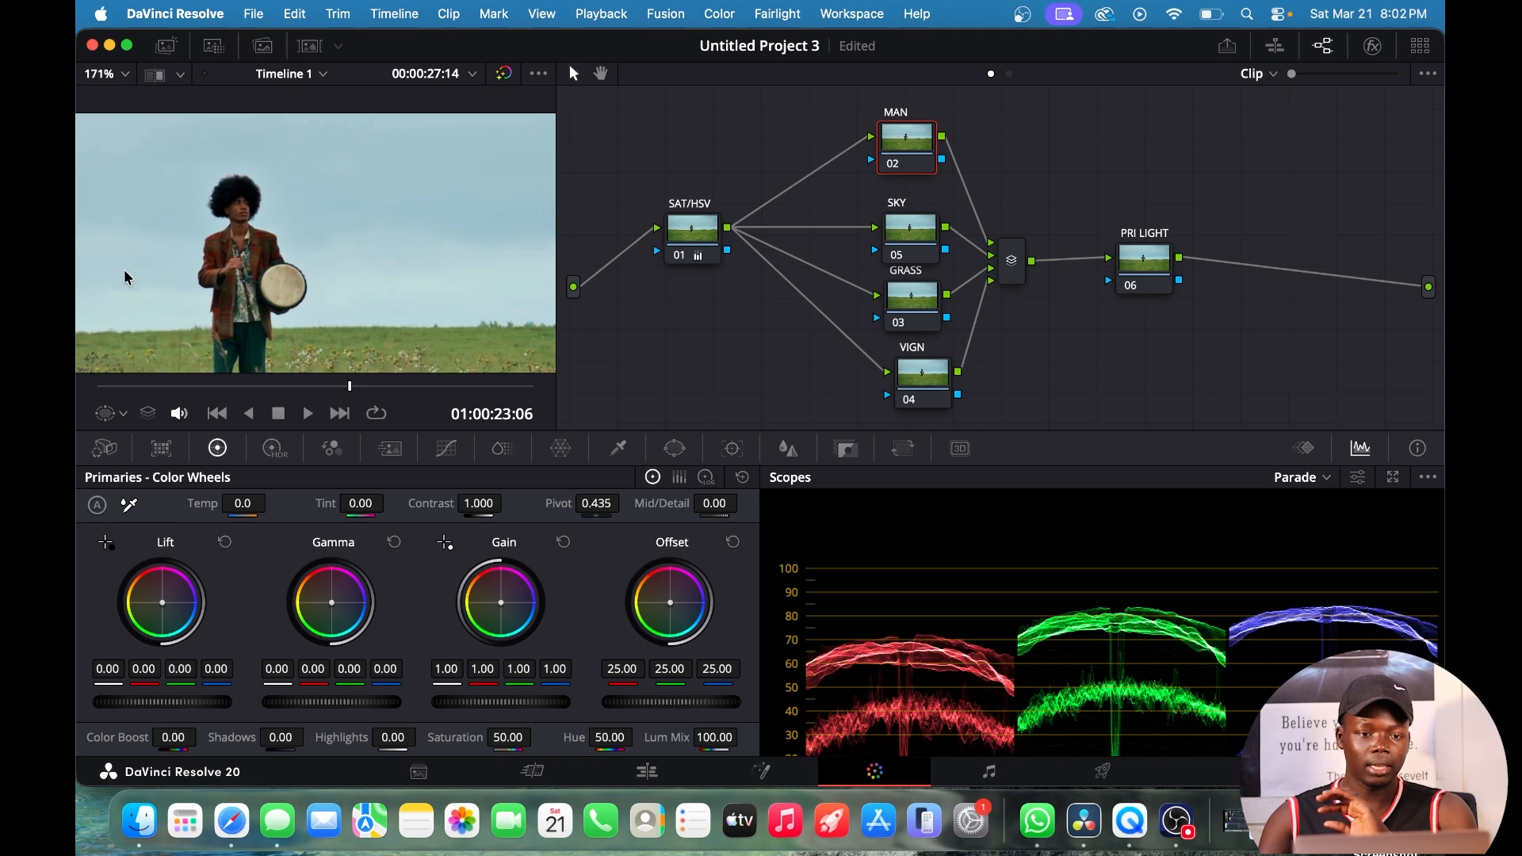
scroll(111, 256, "up", 5)
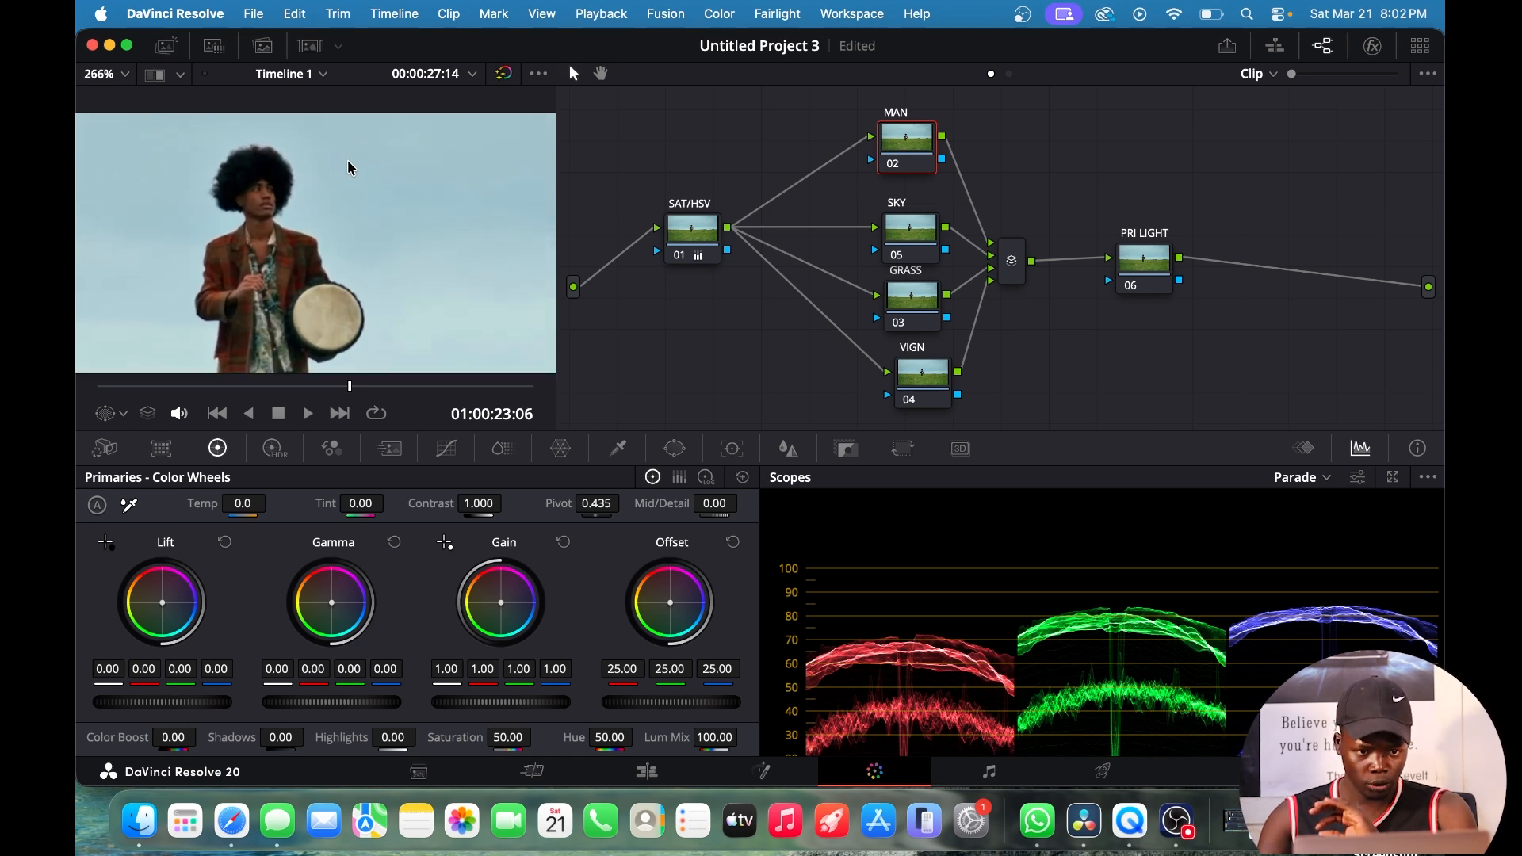
scroll(224, 174, "up", 6)
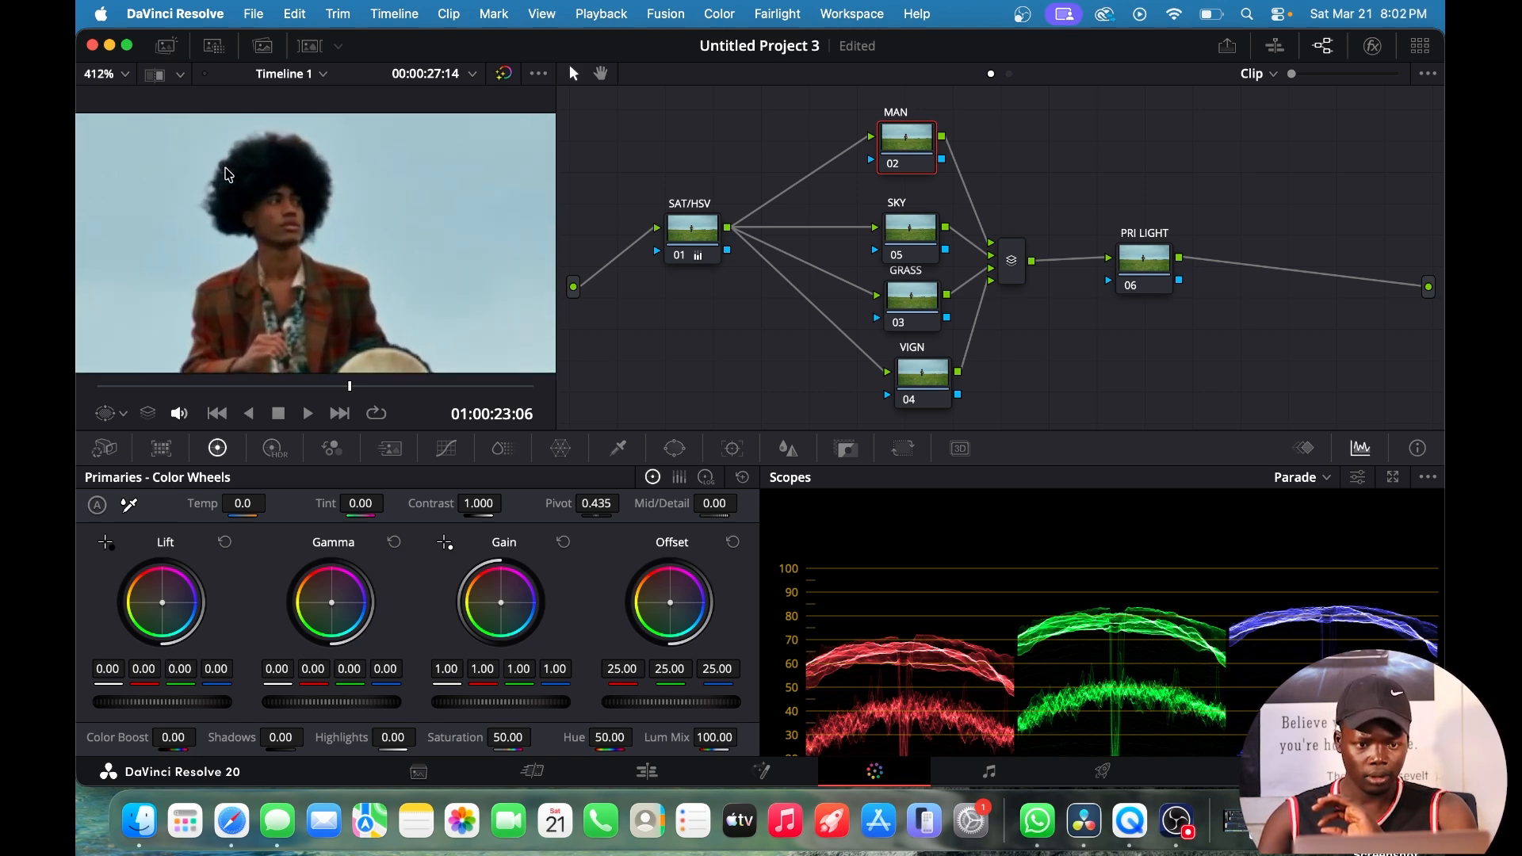
scroll(225, 169, "up", 3)
scroll(225, 168, "down", 3)
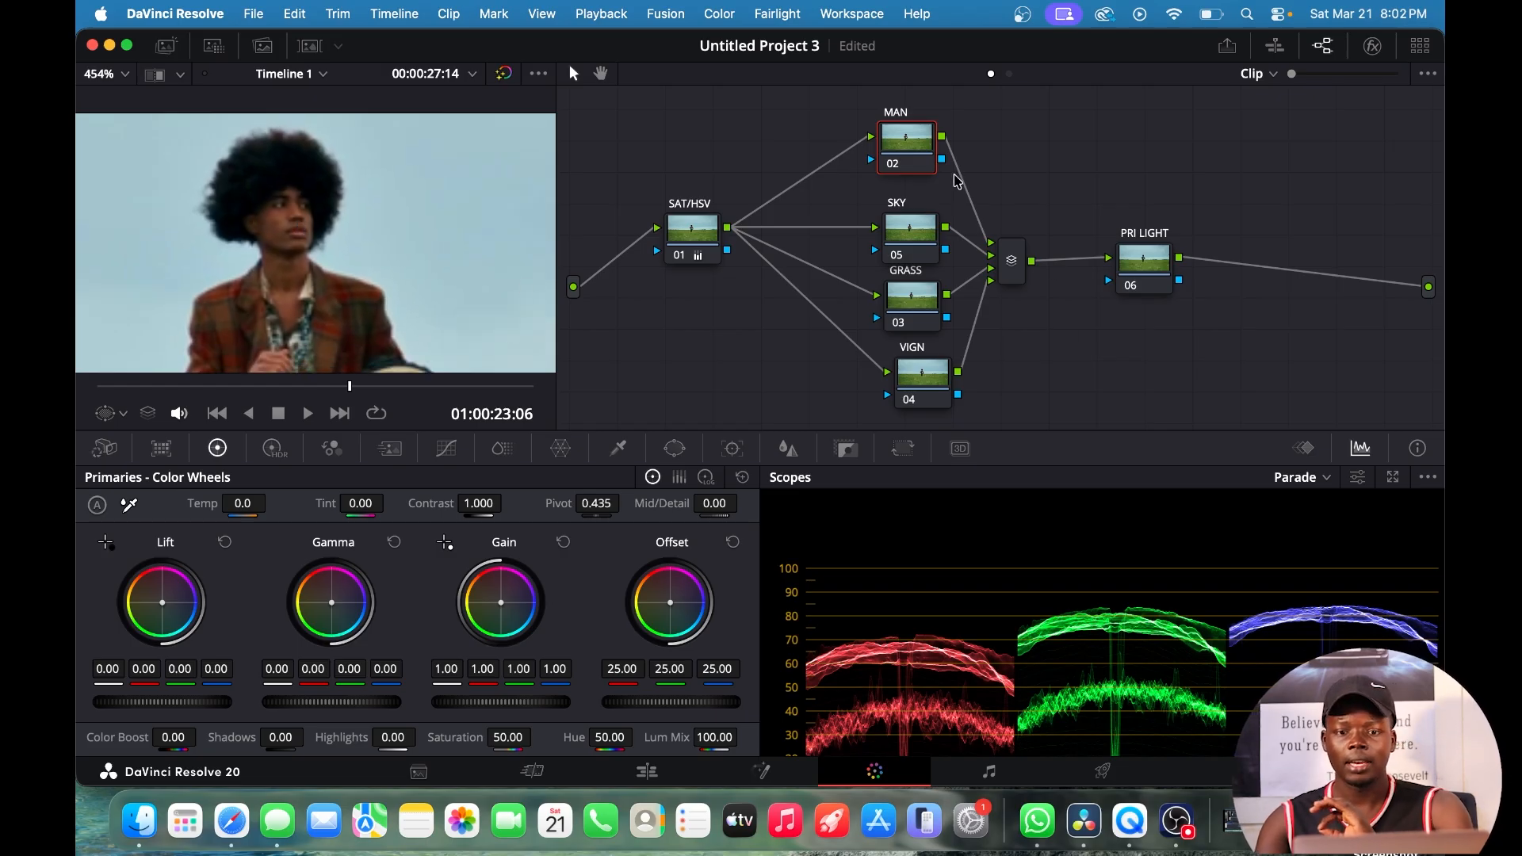
Sample the man's face with the HSL qualifier on the MAN node and show the selection in highlight view.
left_click_drag(928, 156, 937, 153)
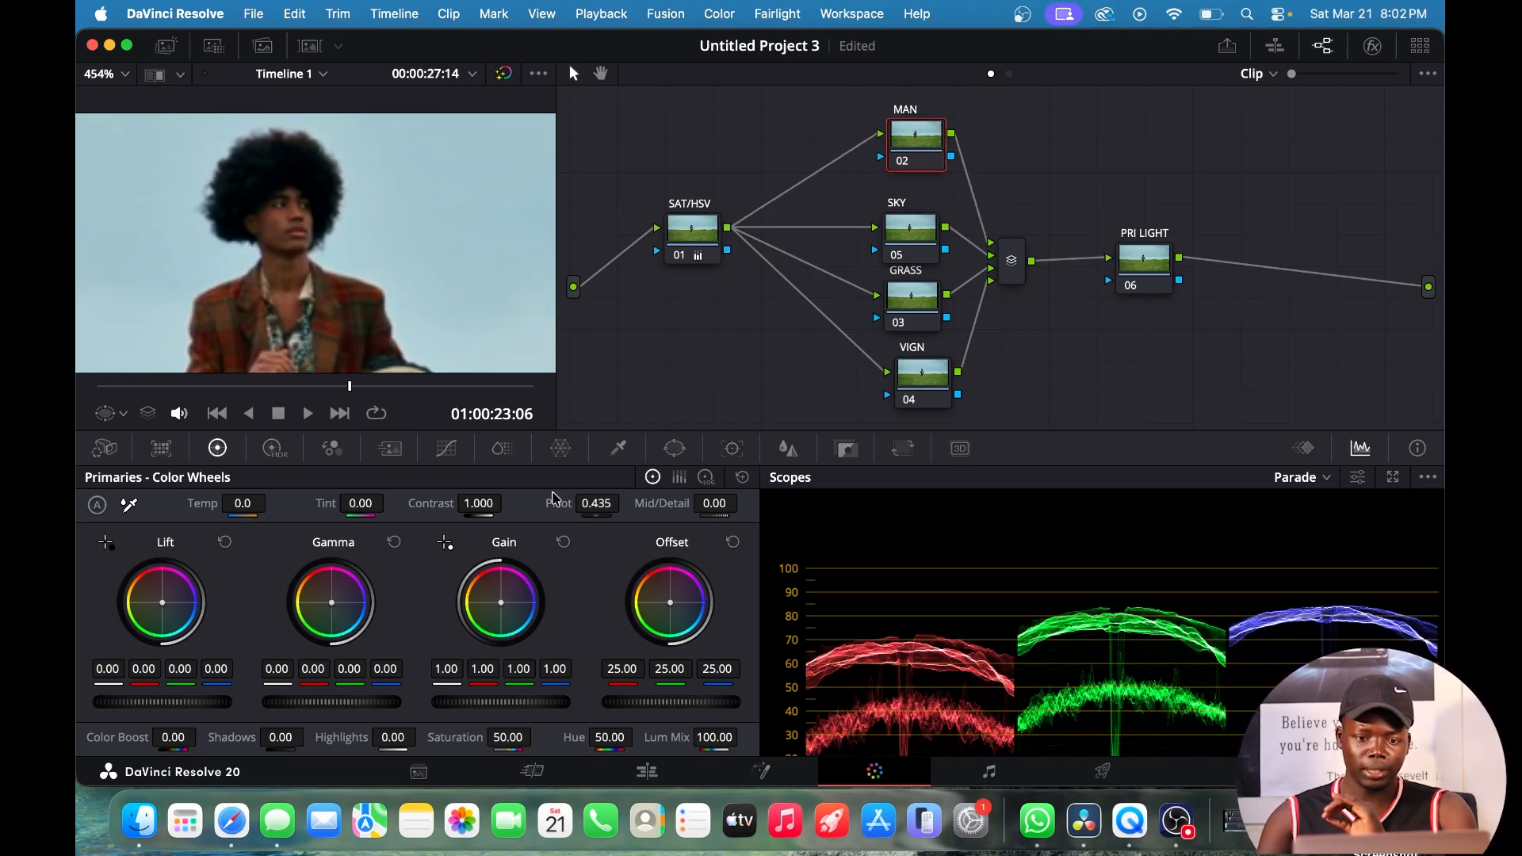
left_click(621, 449)
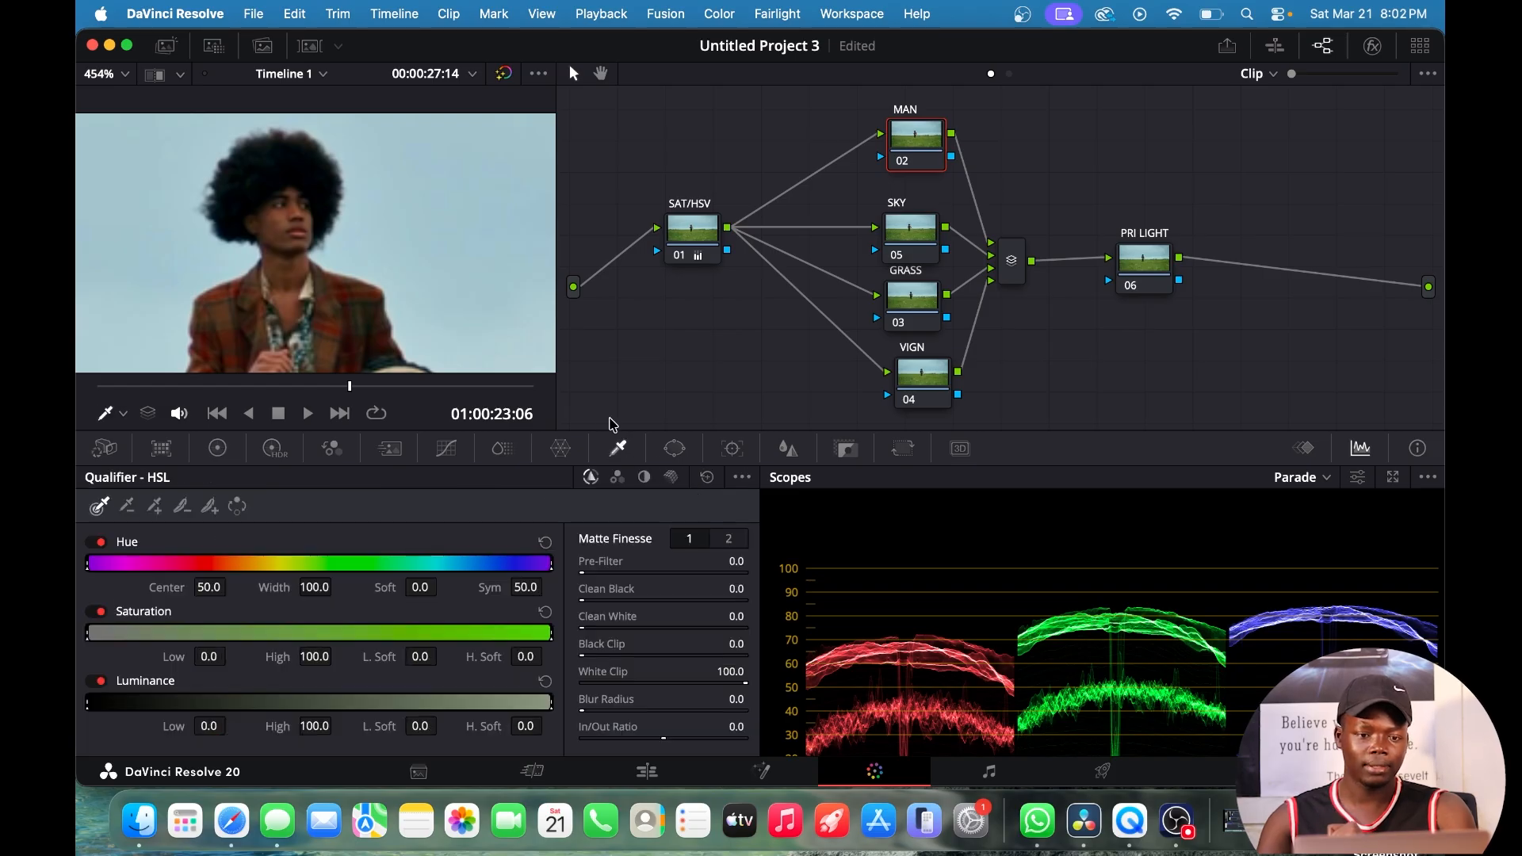
left_click(285, 215)
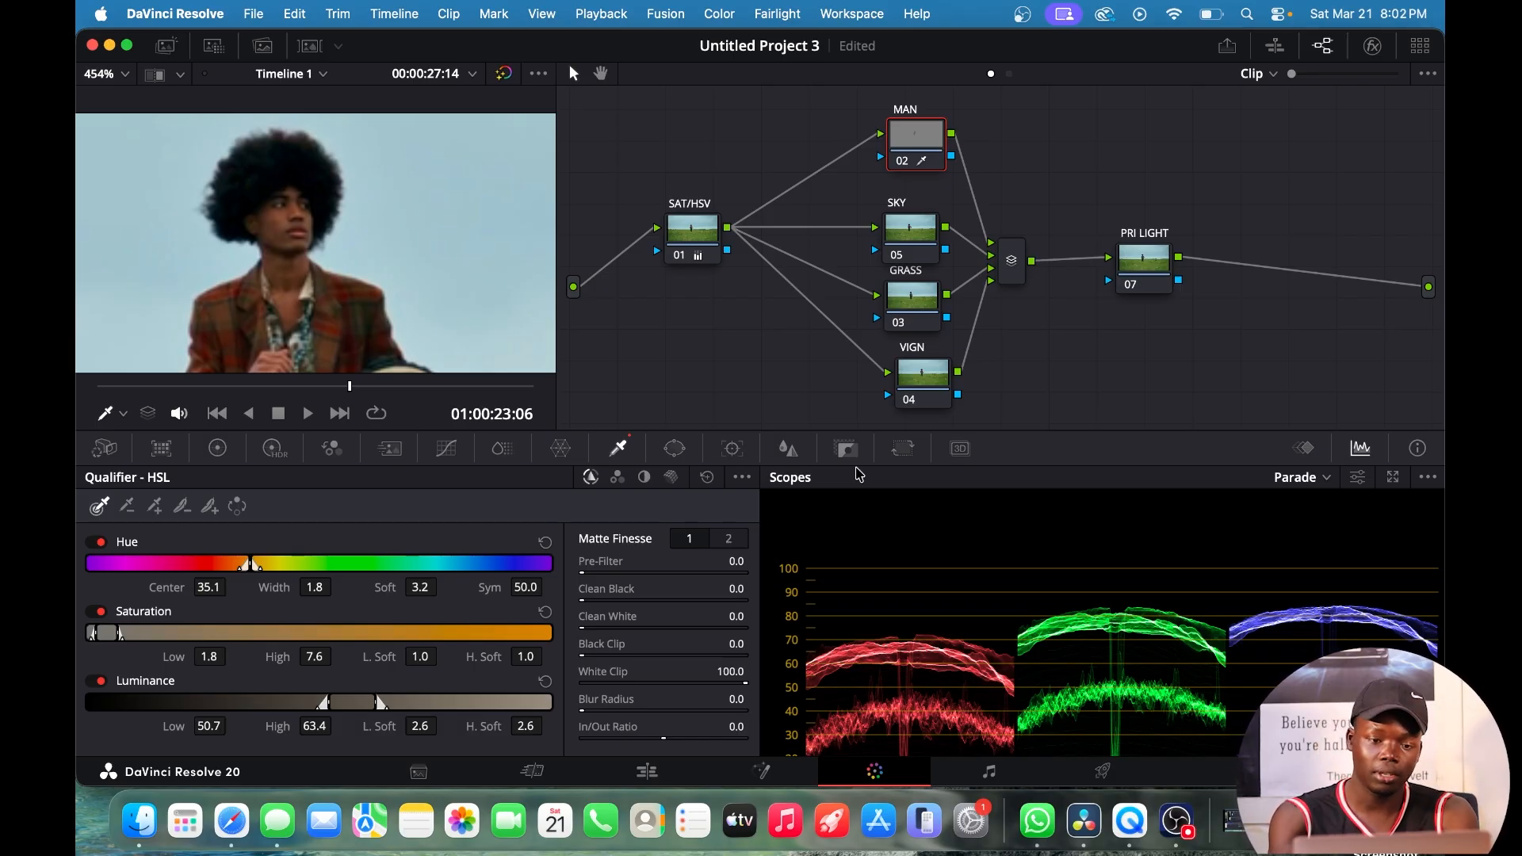
key("shift+h")
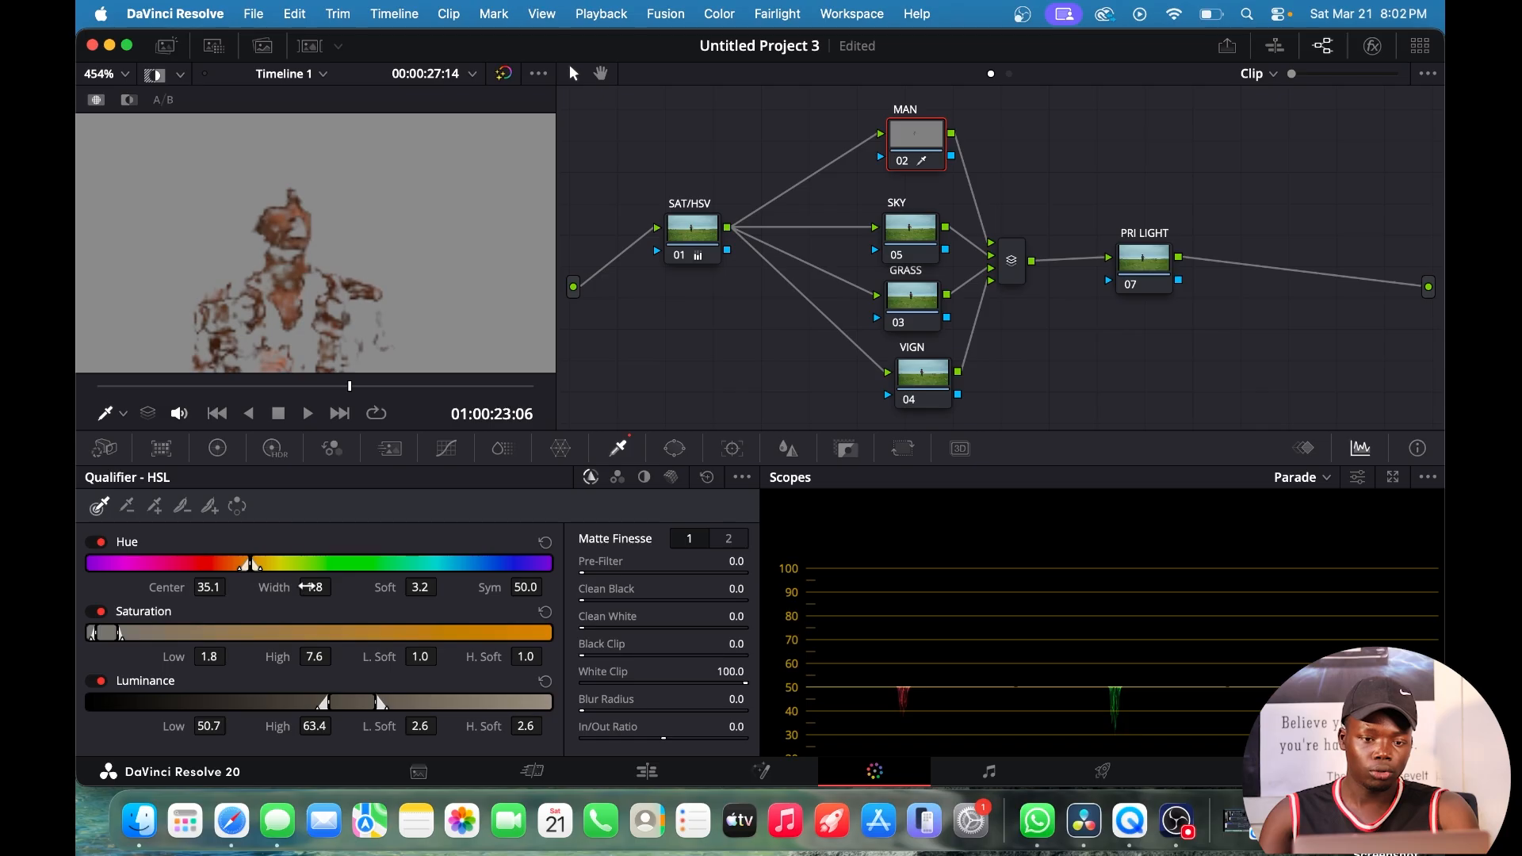
Widen the MAN node's qualified hue range to a width of 13.4 centered at 36.3.
left_click_drag(307, 587, 337, 585)
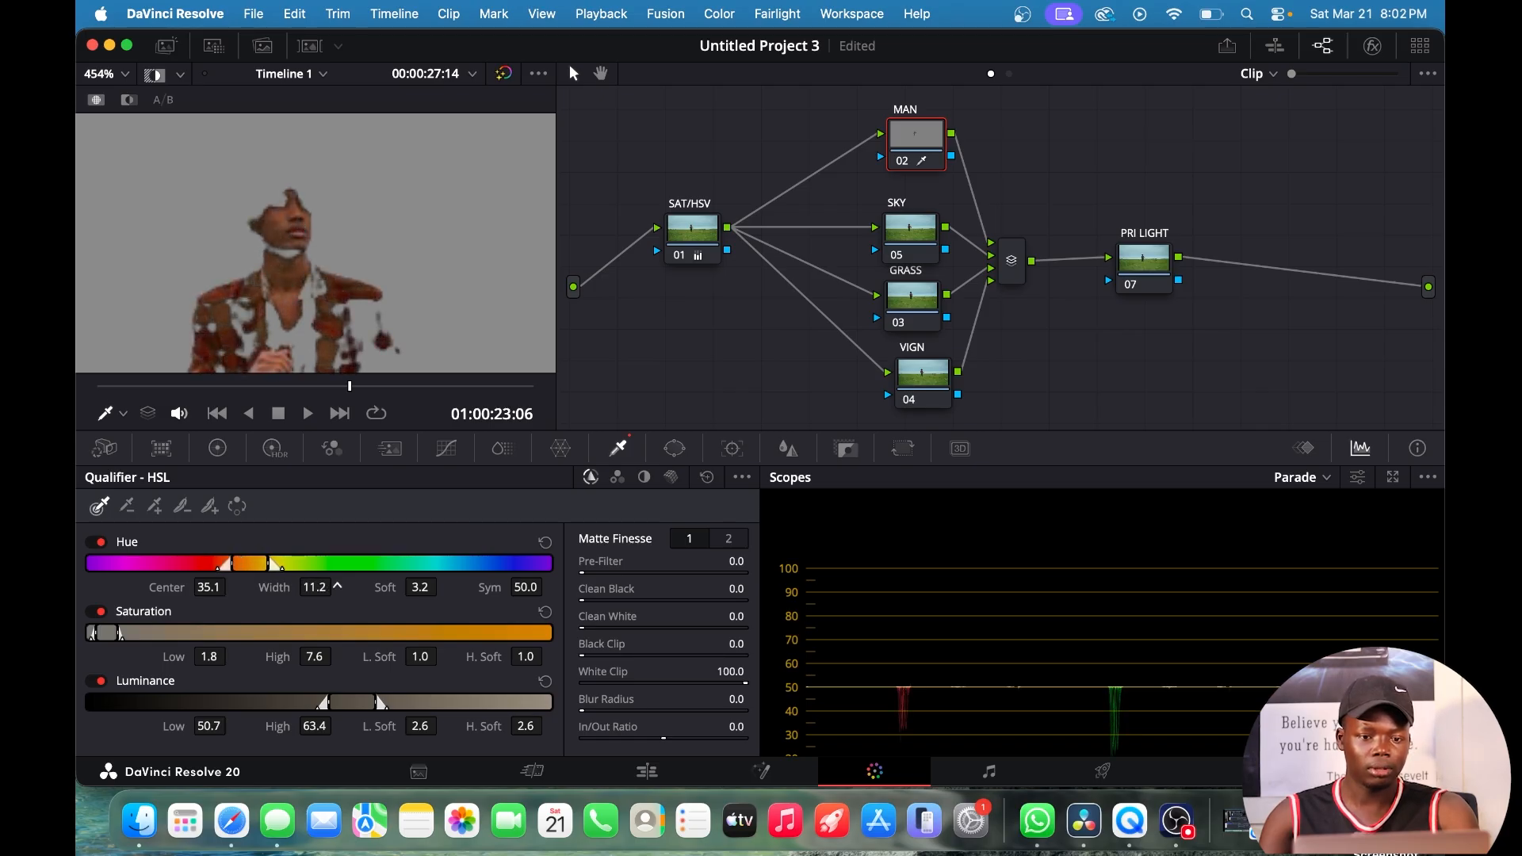
left_click_drag(210, 588, 337, 587)
left_click_drag(210, 589, 310, 588)
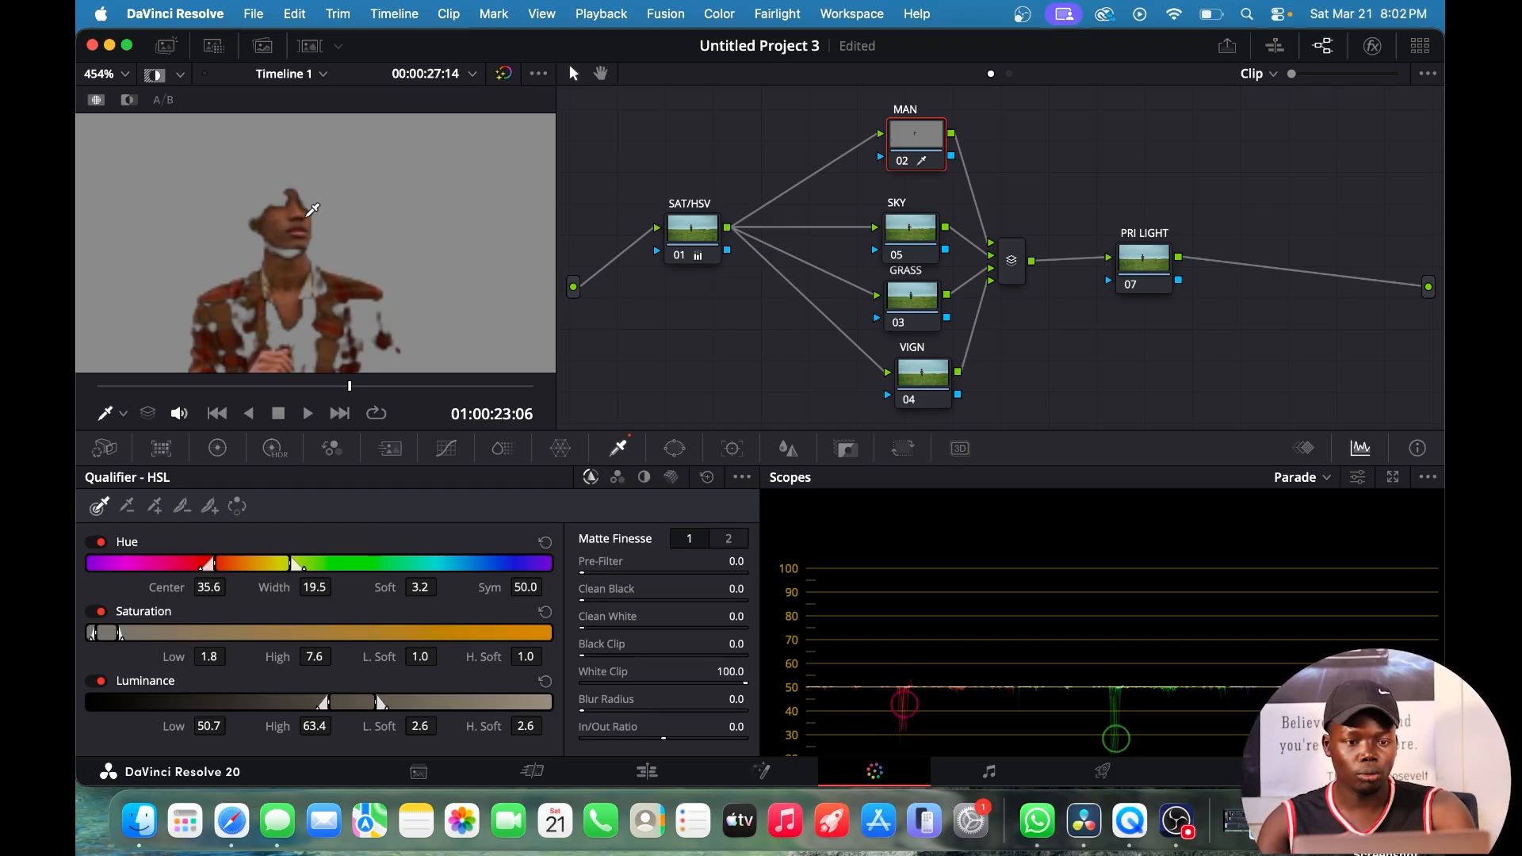
scroll(280, 270, "up", 2)
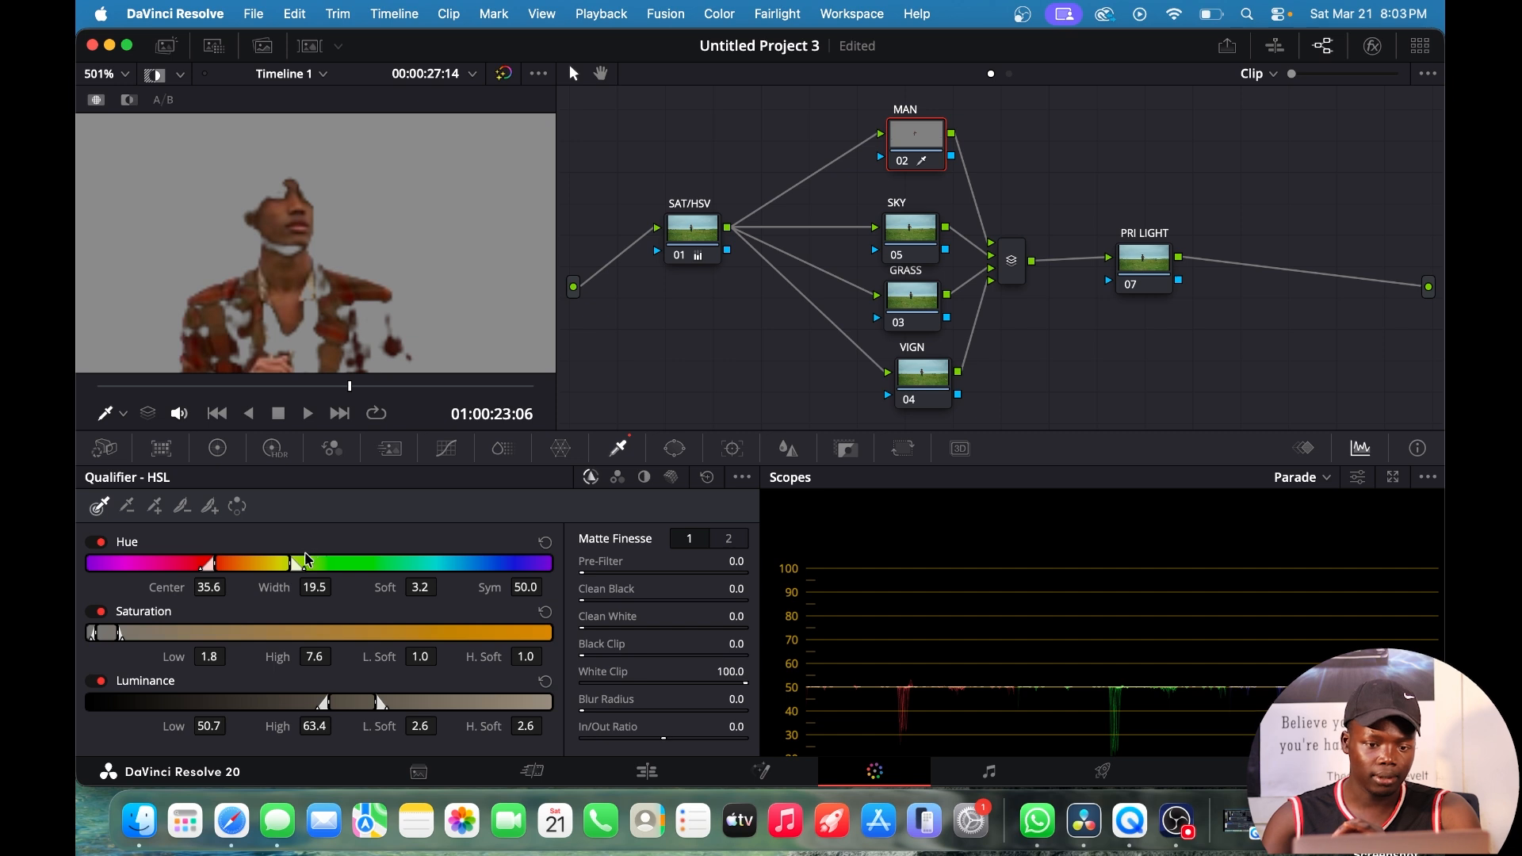
left_click_drag(293, 564, 242, 565)
scroll(380, 297, "down", 2)
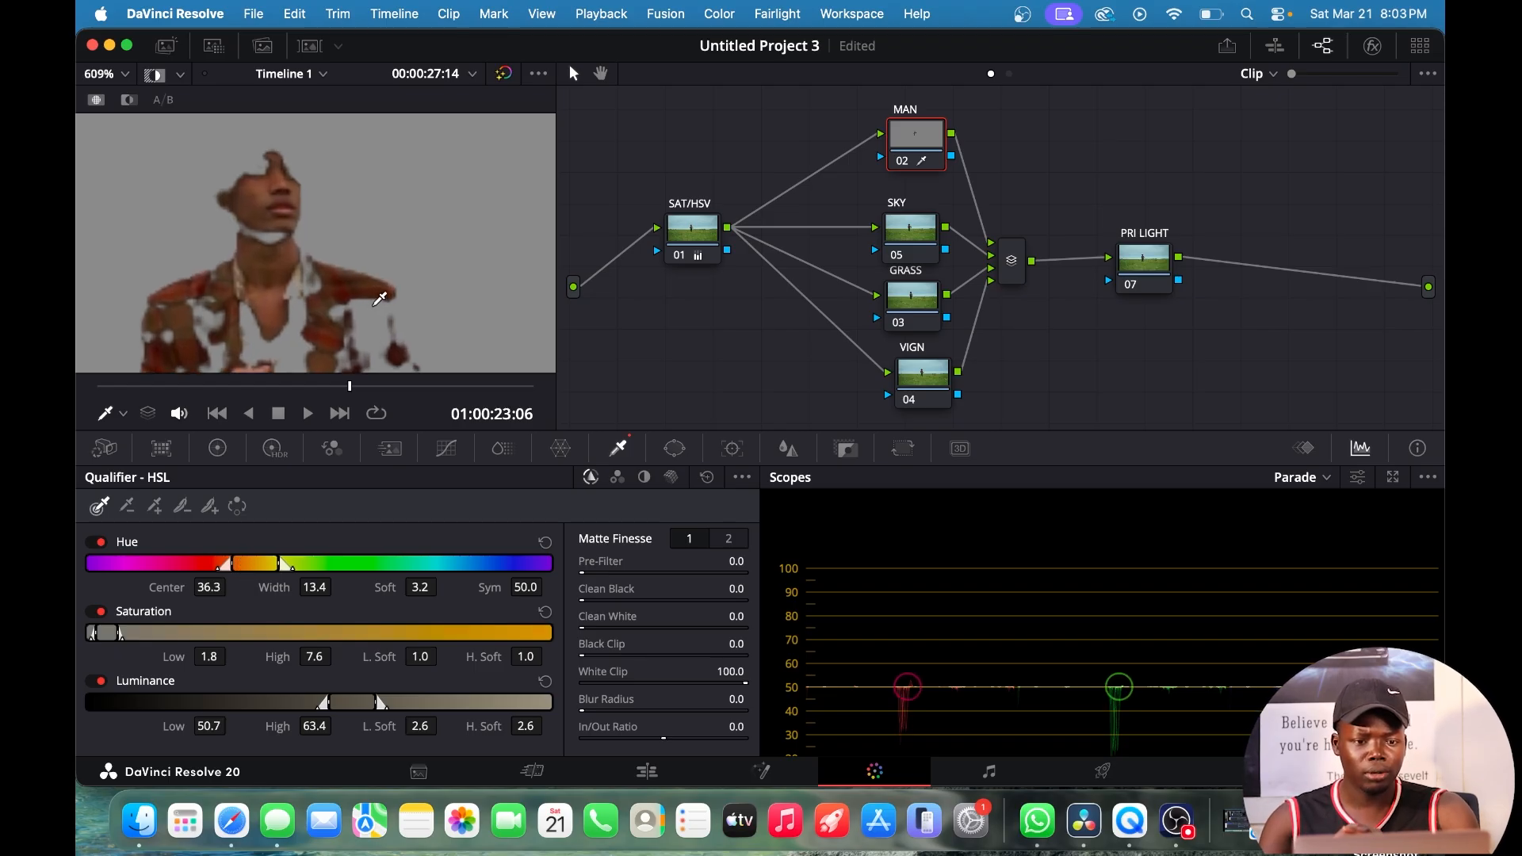
Set the MAN qualifier's saturation high limit to 13.9.
scroll(380, 298, "down", 5)
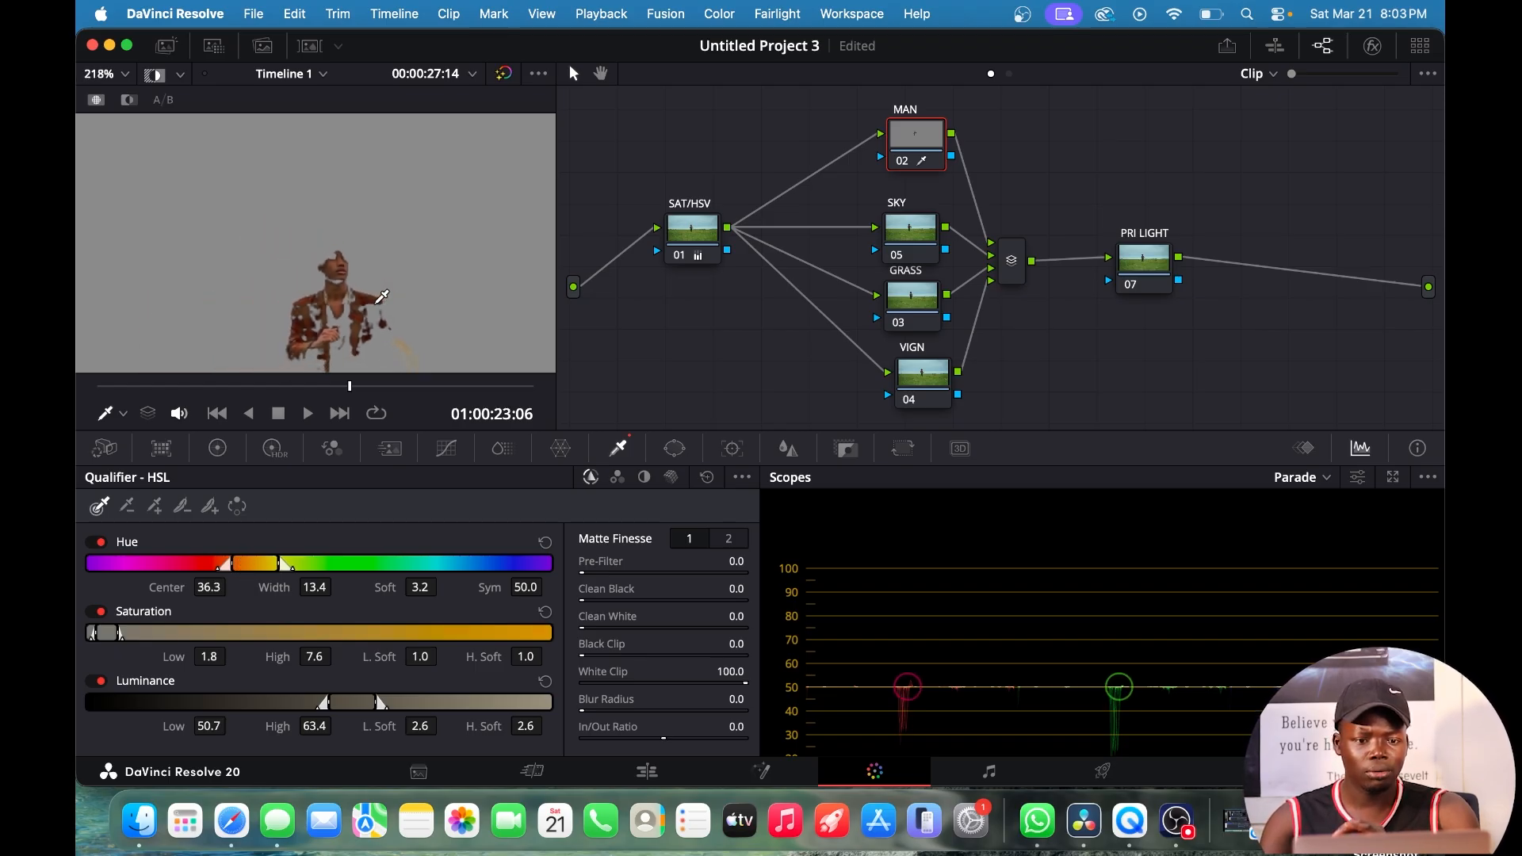
scroll(382, 297, "up", 3)
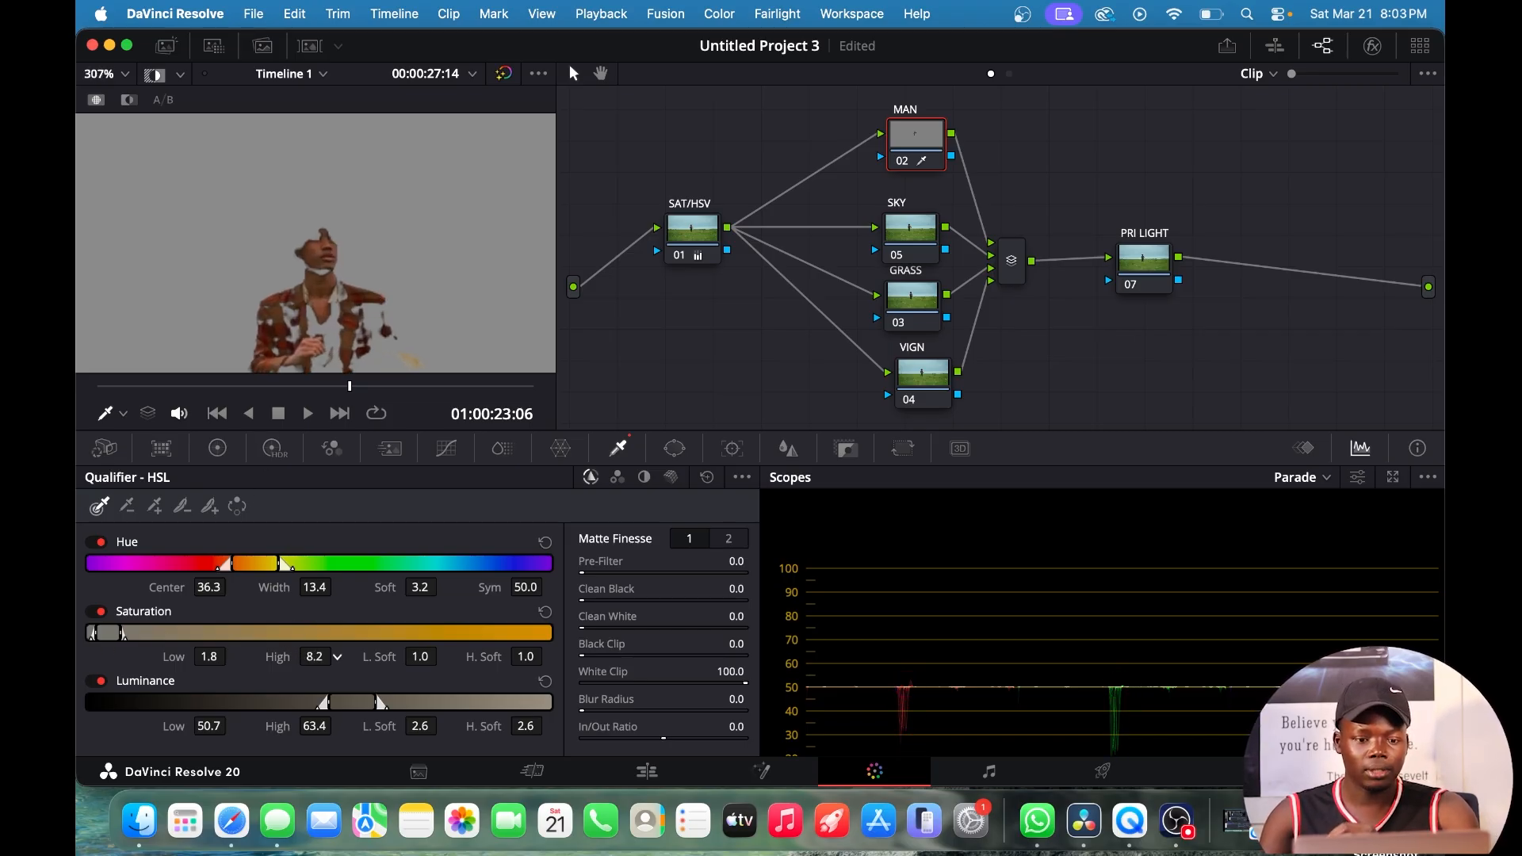
left_click_drag(337, 655, 337, 655)
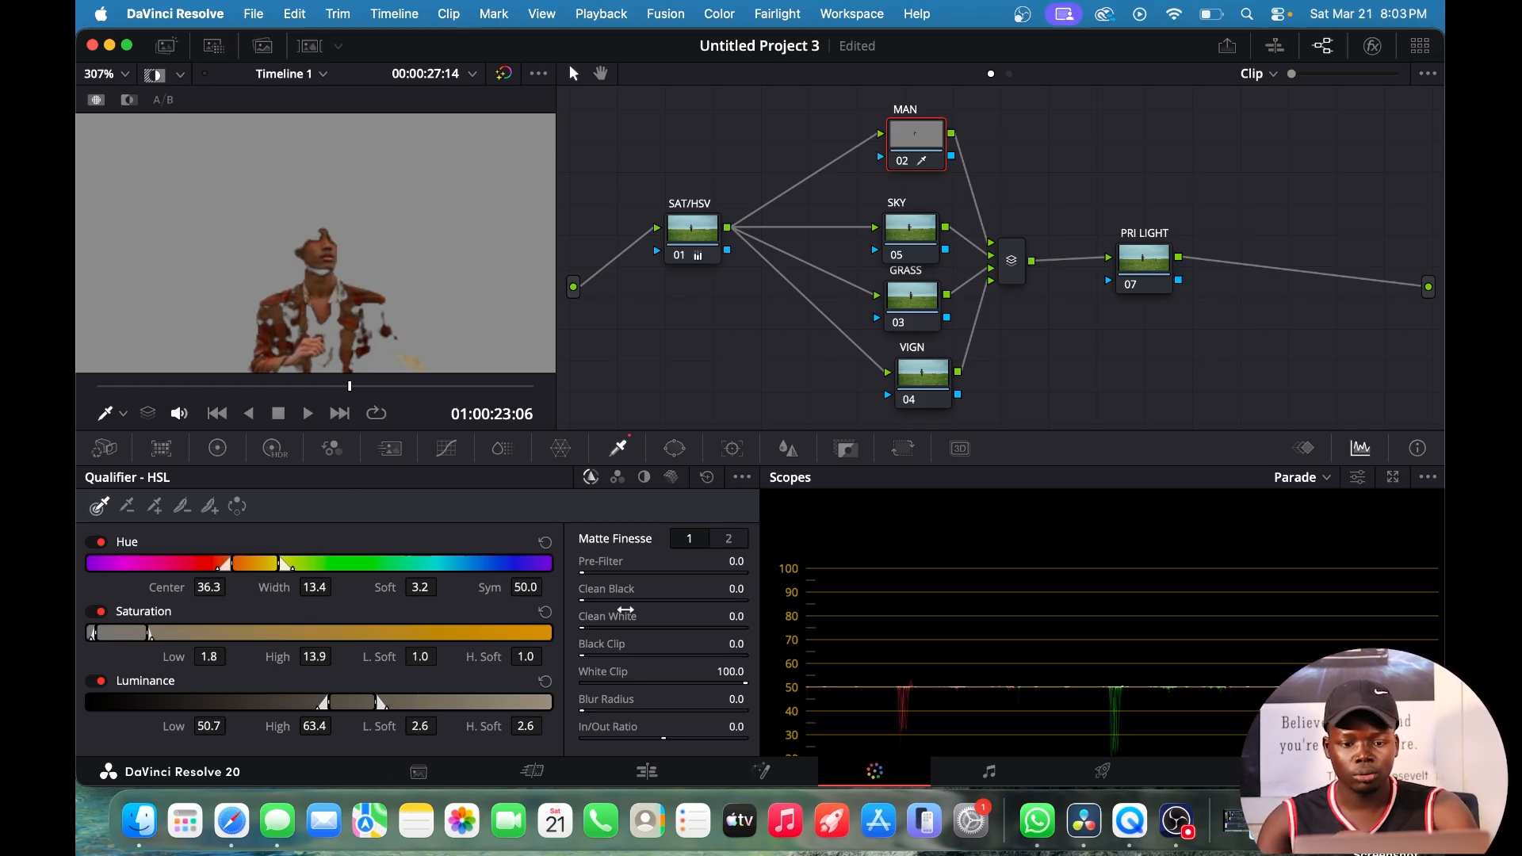
Set the MAN qualifier's matte denoise to 1.1 and inspect the key around the man's face and jacket.
left_click(728, 542)
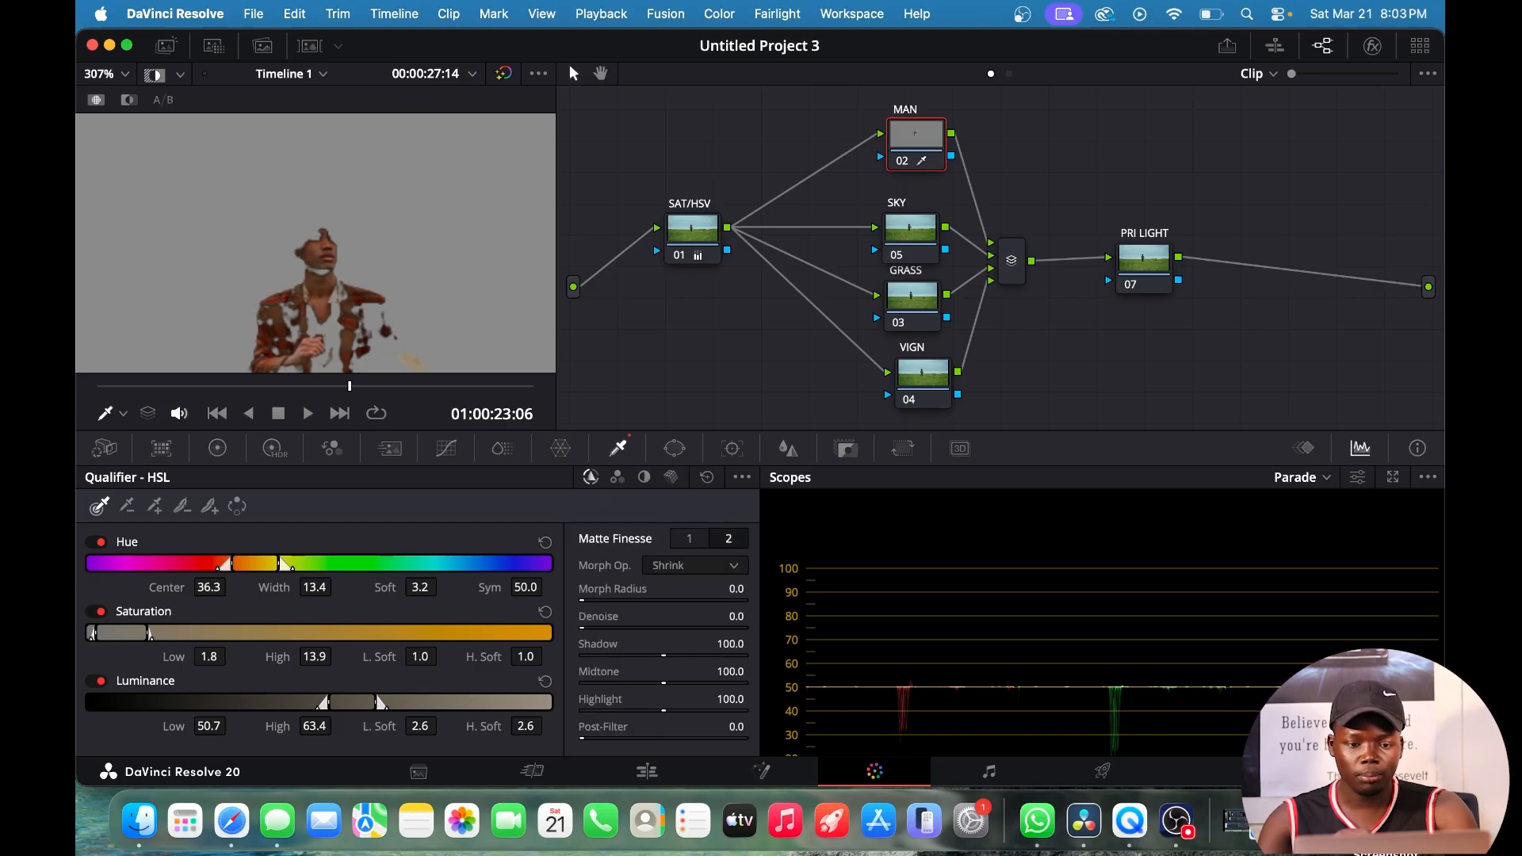
left_click_drag(736, 617, 742, 617)
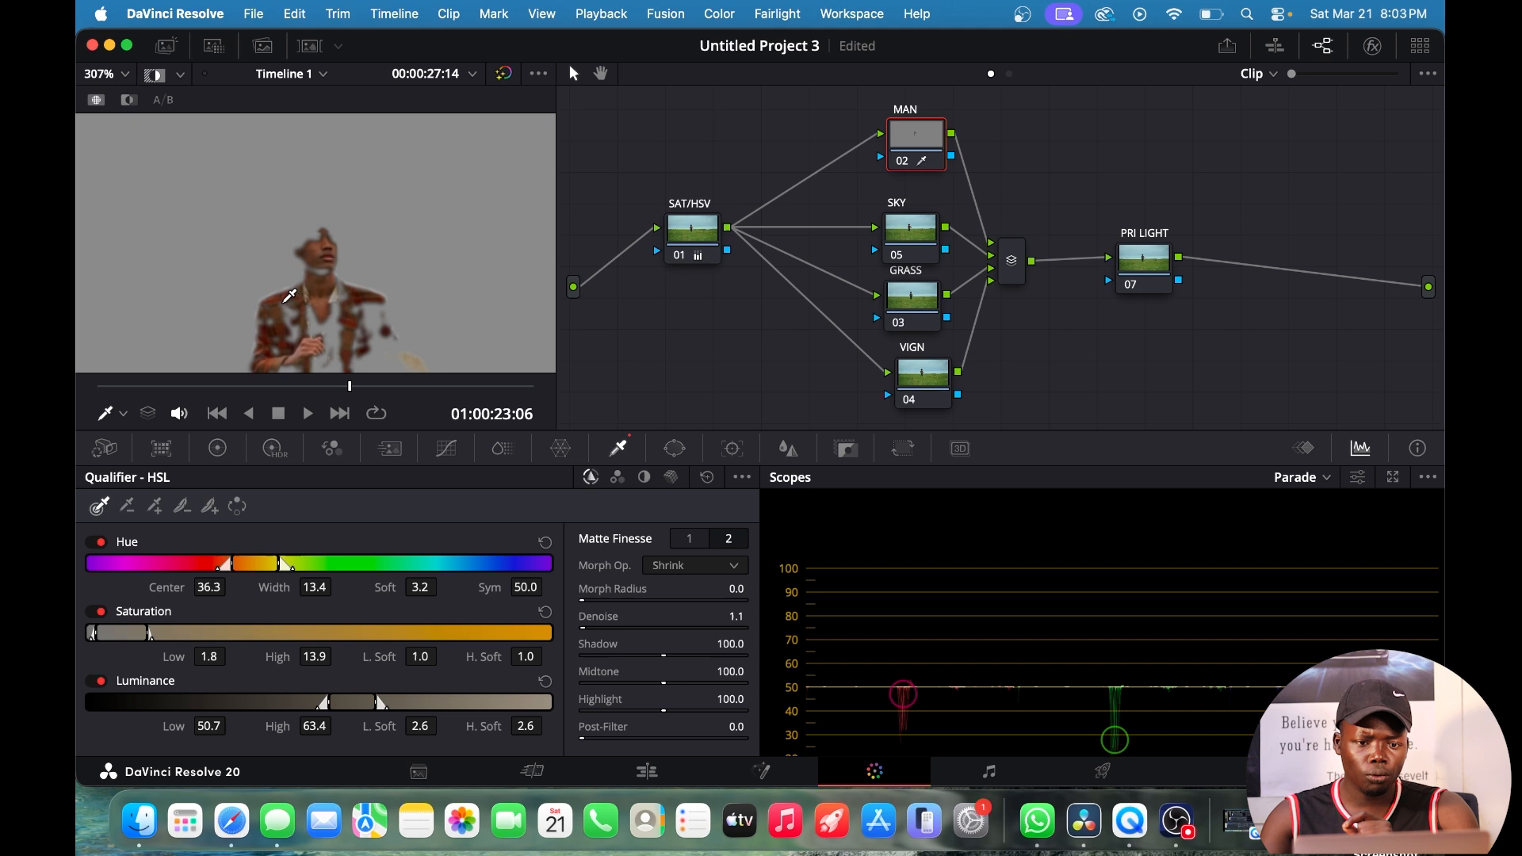
scroll(345, 260, "down", 2)
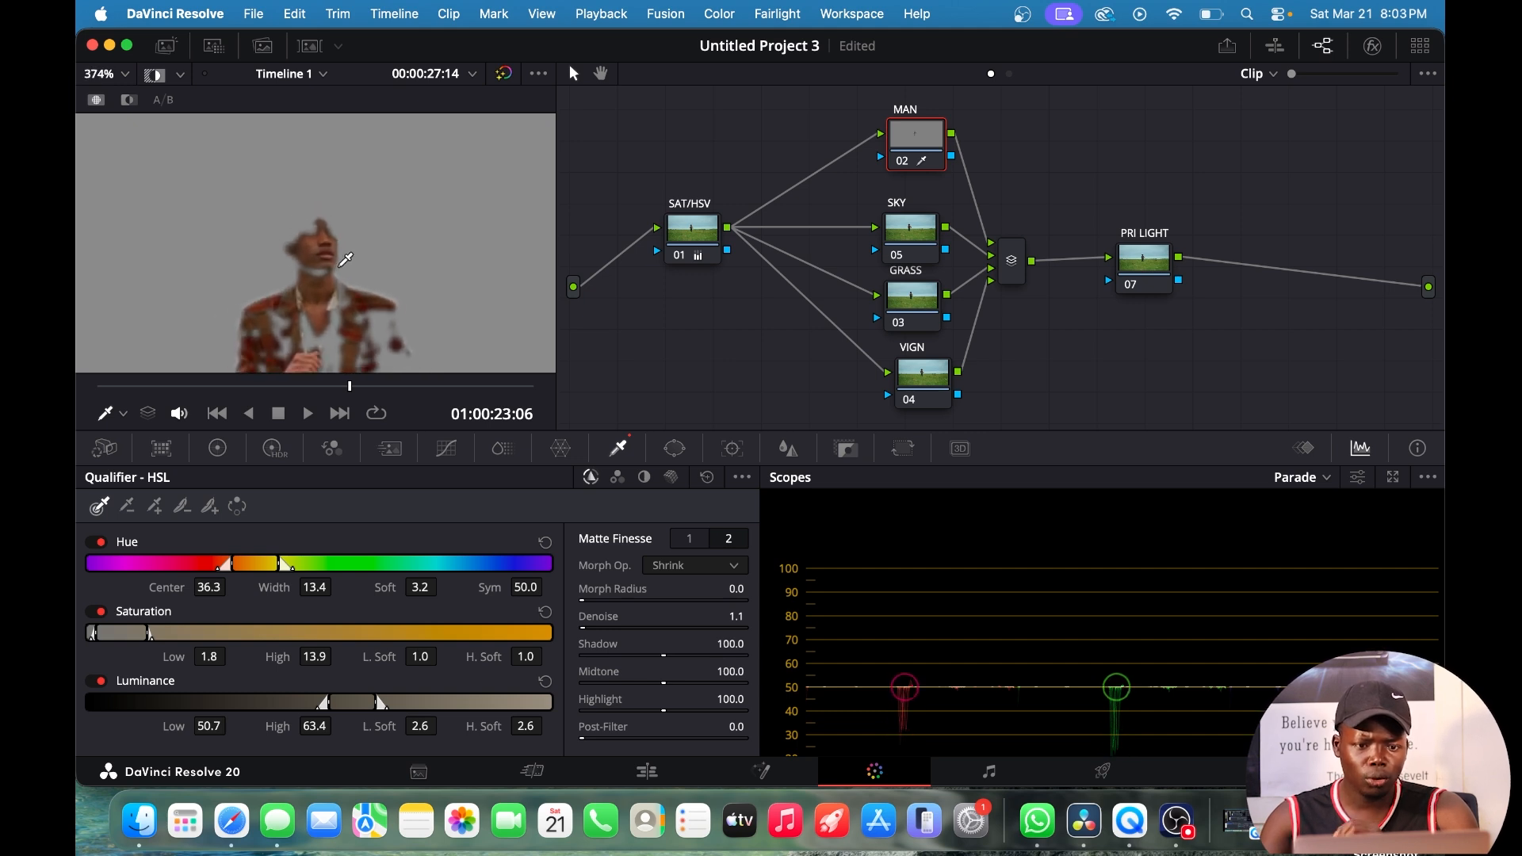
scroll(348, 261, "up", 8)
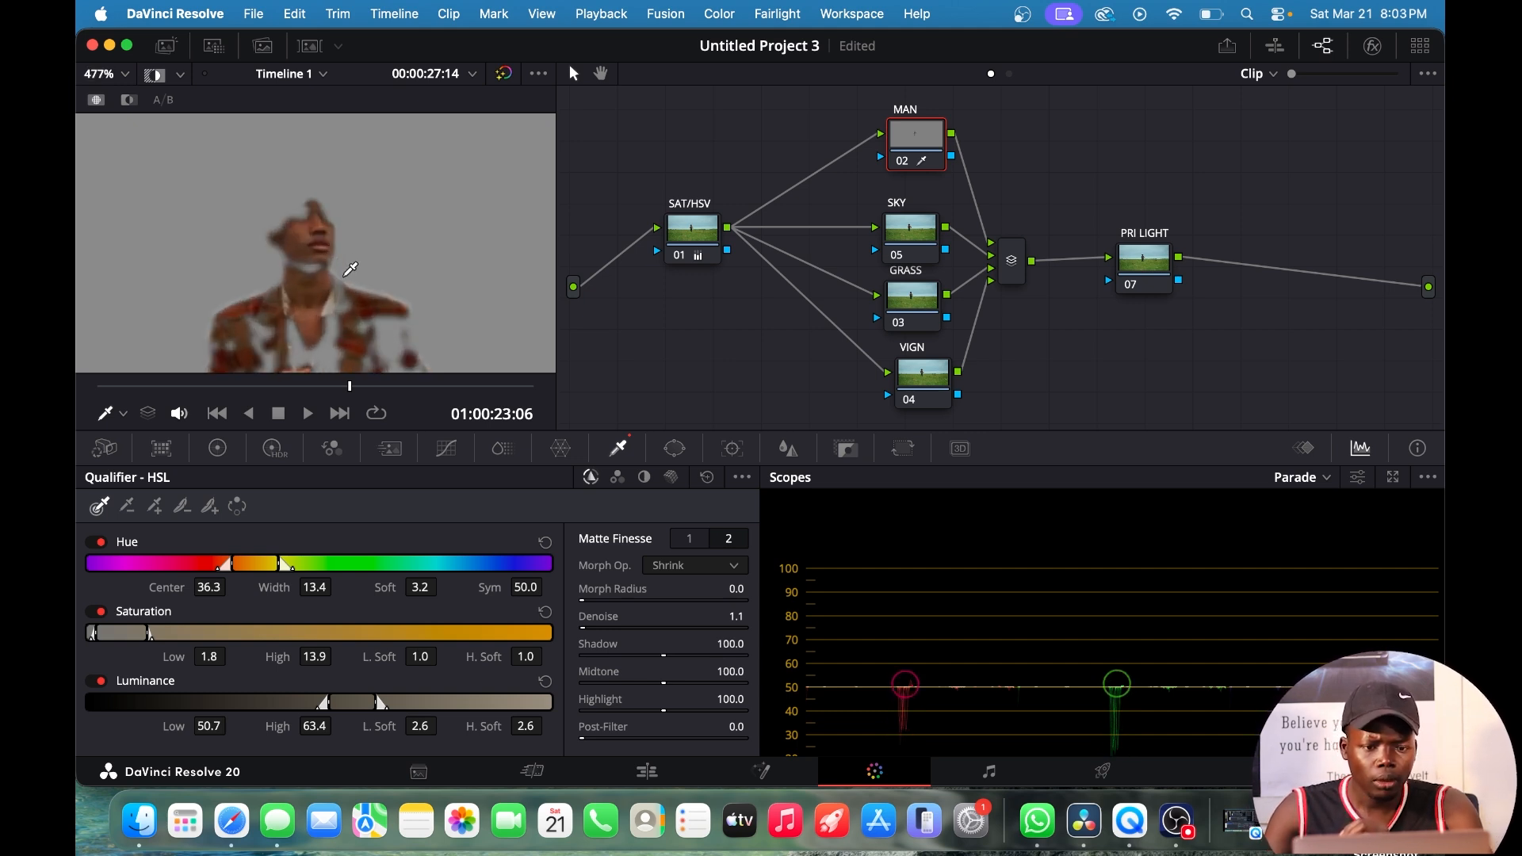
scroll(351, 270, "up", 10)
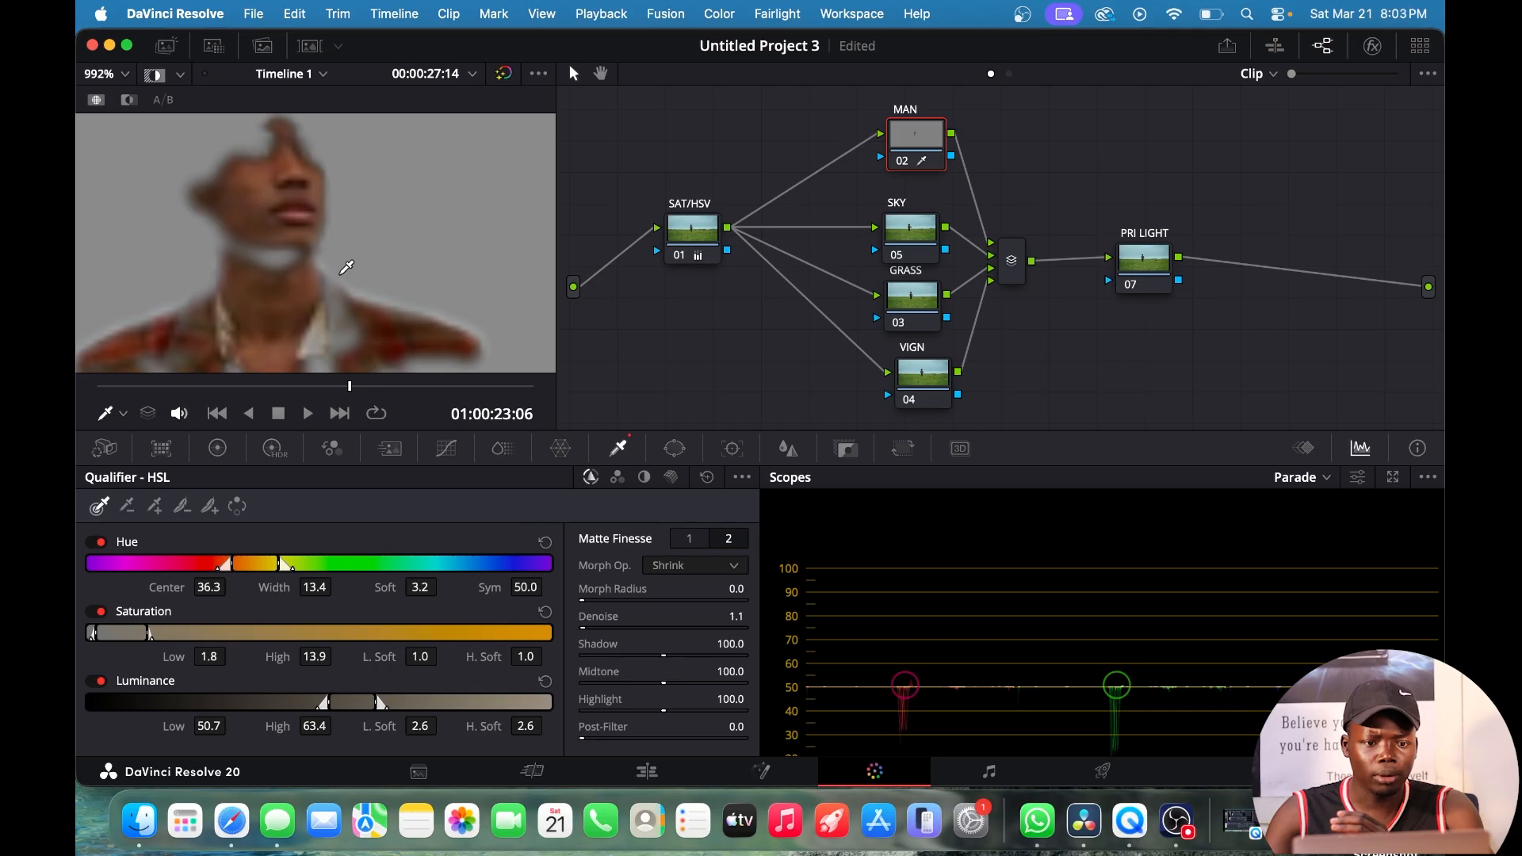
scroll(346, 267, "down", 10)
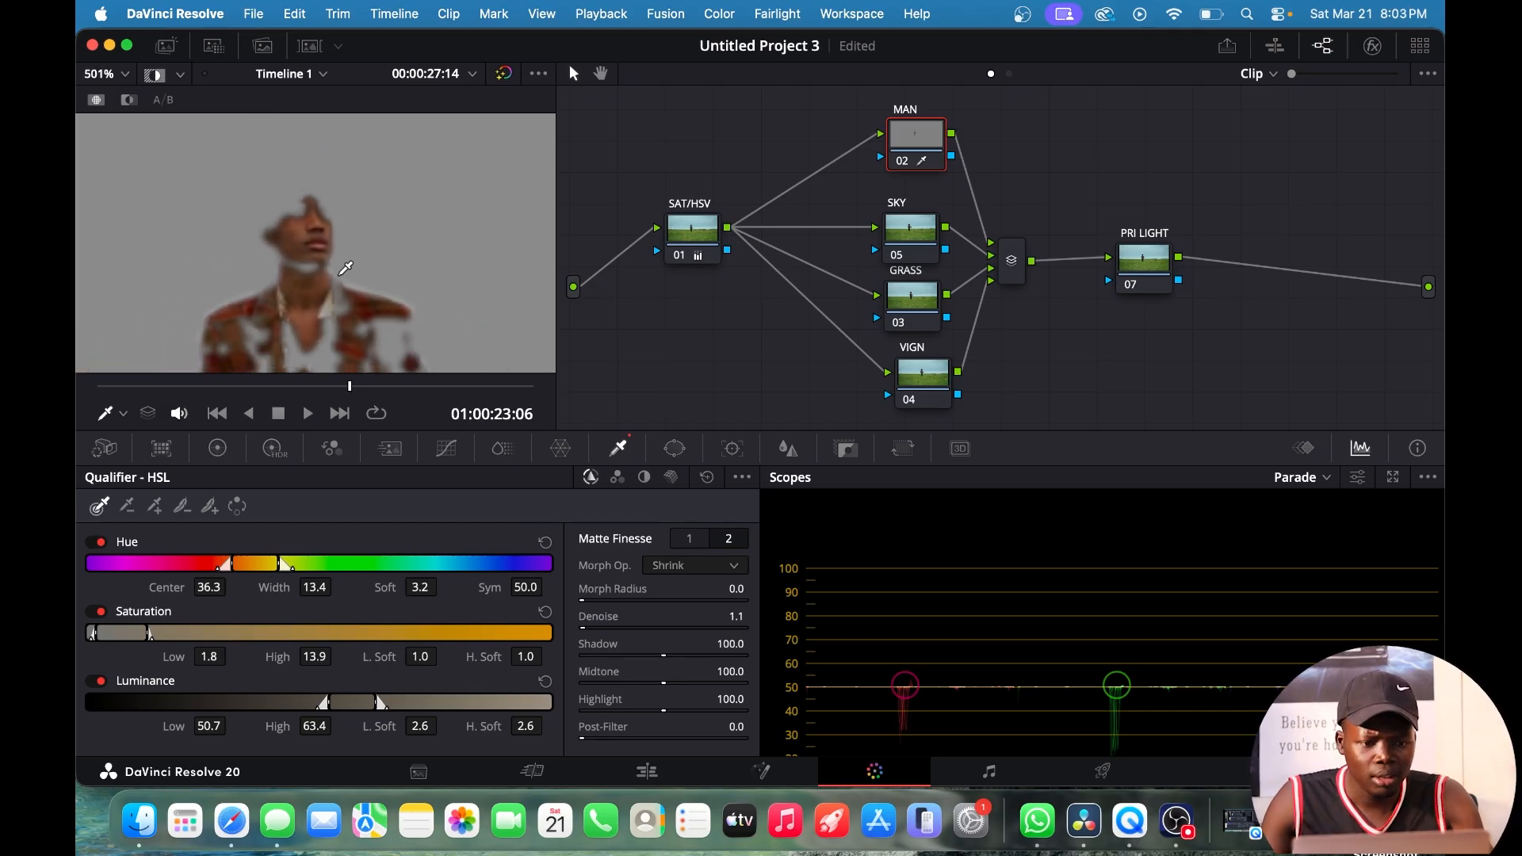
scroll(347, 271, "down", 5)
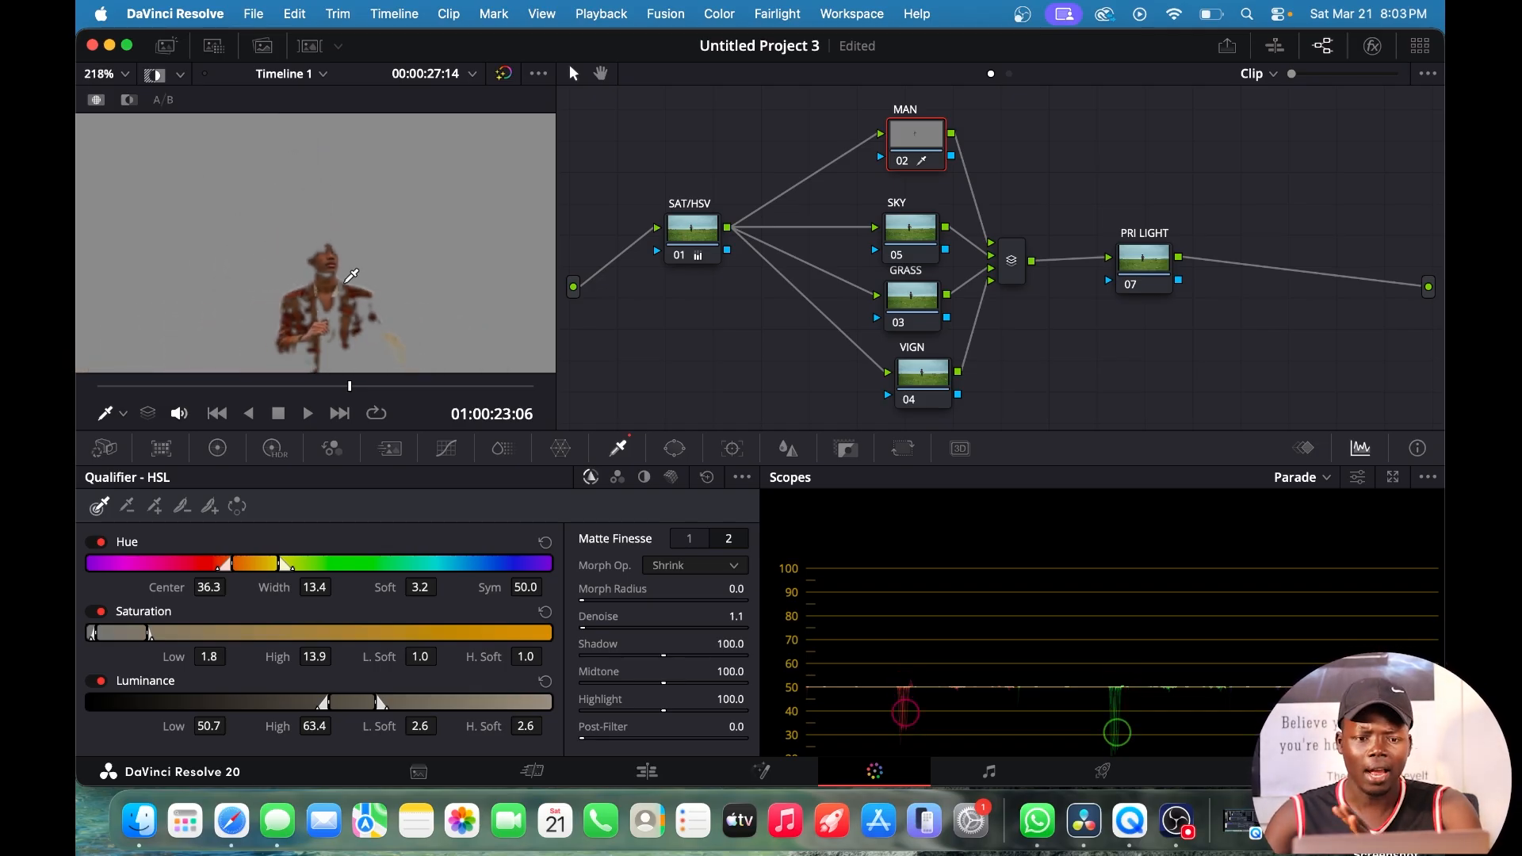
Align the SKY node below the MAN node and sample the sky with its HSL qualifier.
left_click(920, 232)
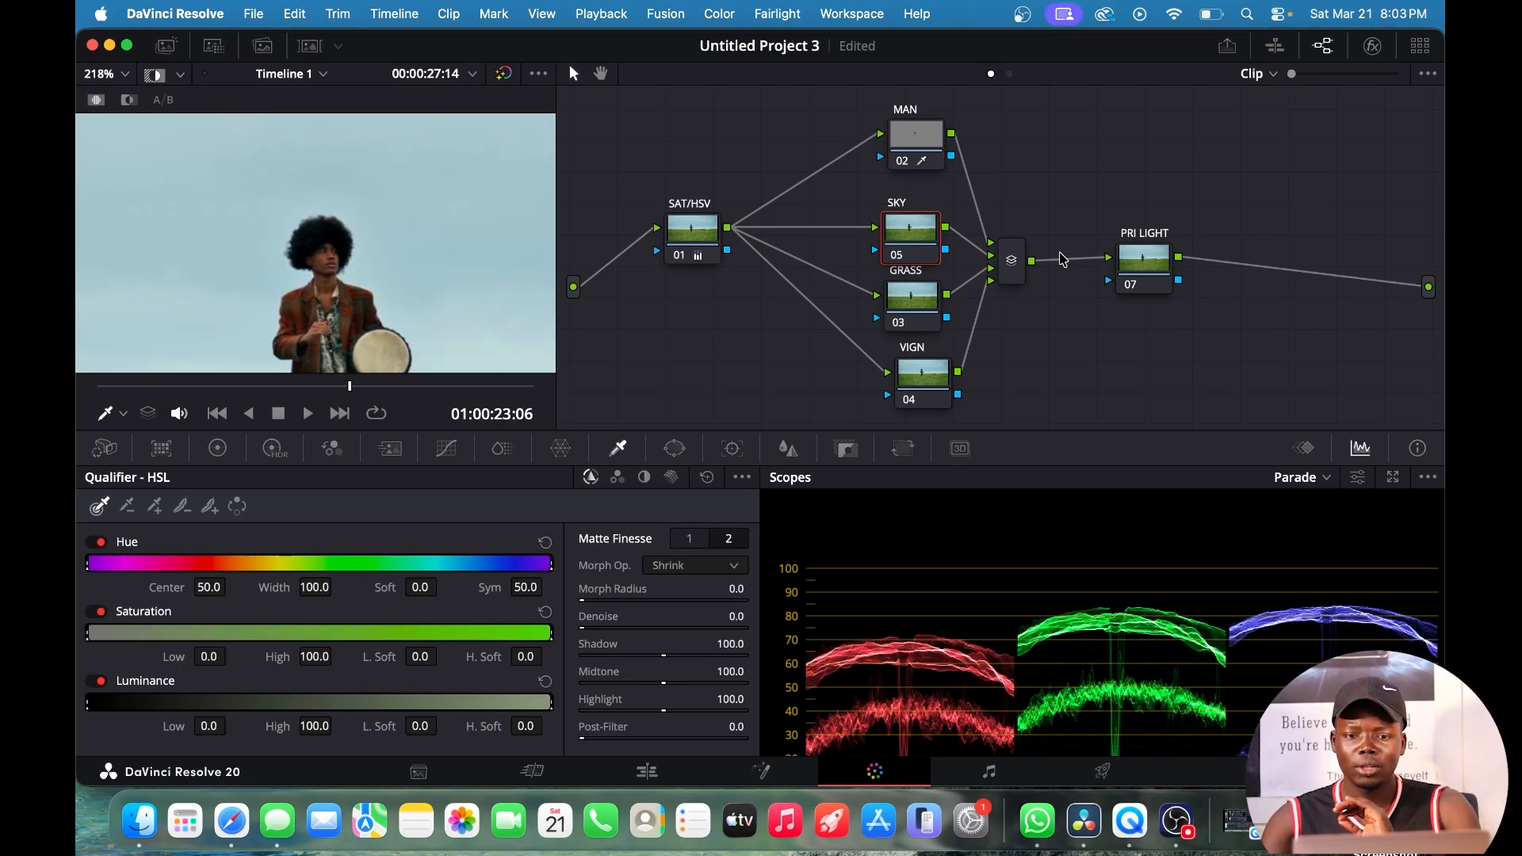
scroll(210, 217, "up", 1)
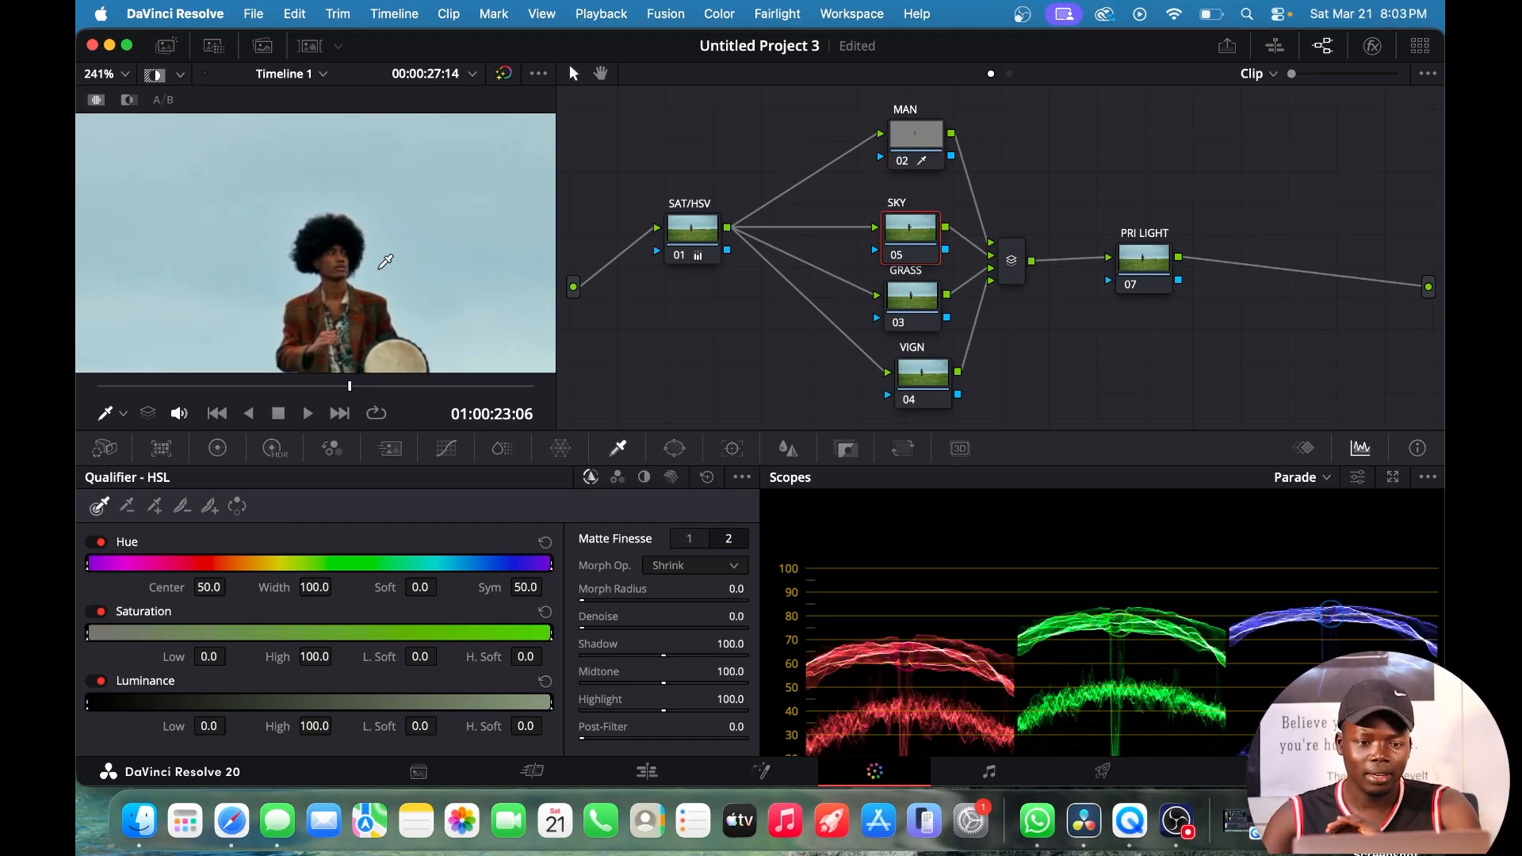
scroll(387, 256, "down", 5)
scroll(387, 256, "down", 2)
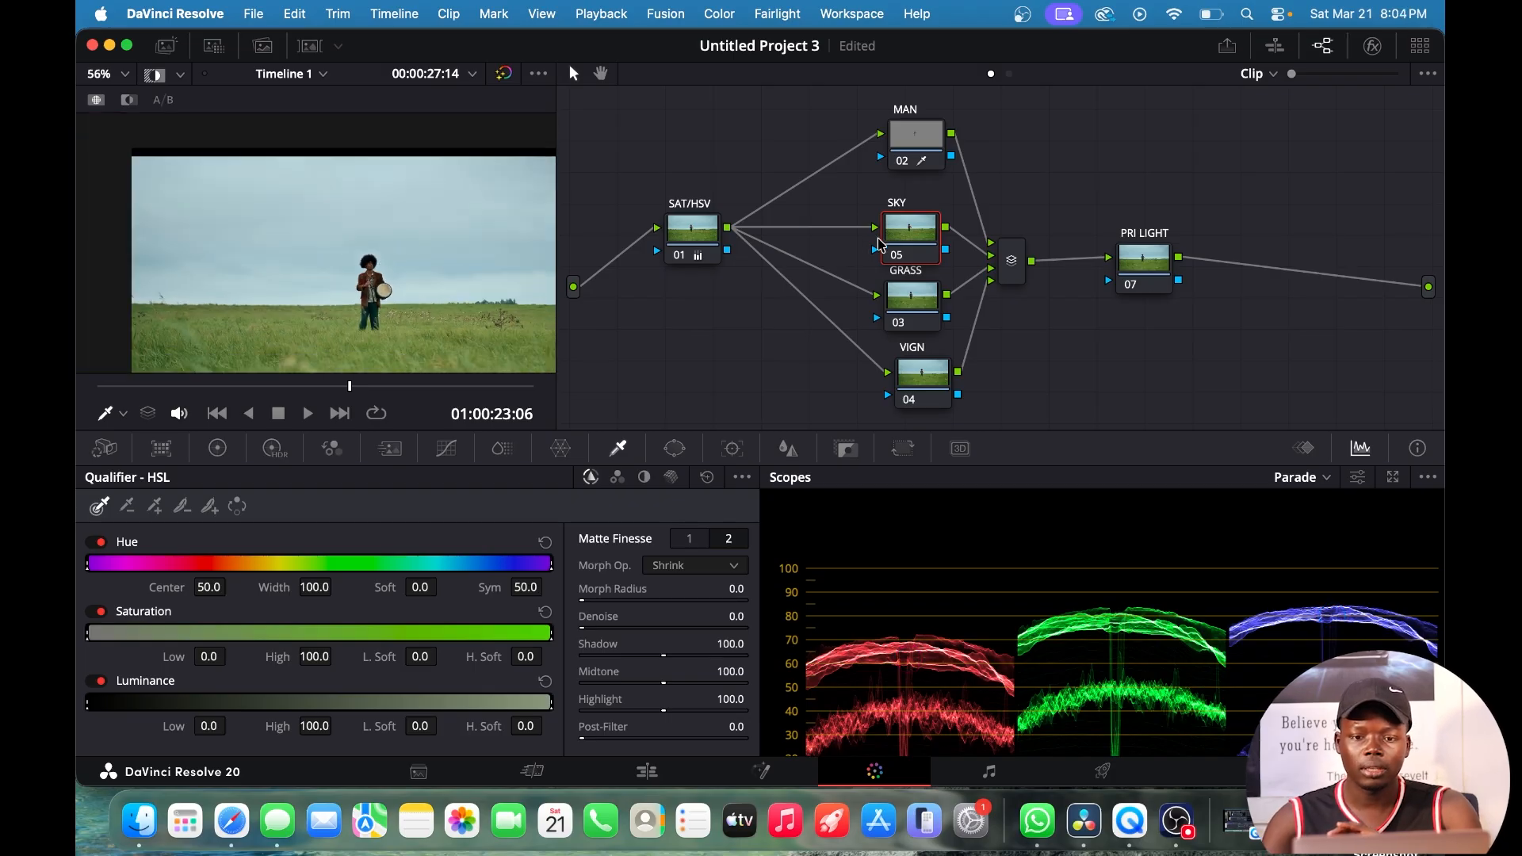
left_click_drag(913, 240, 918, 225)
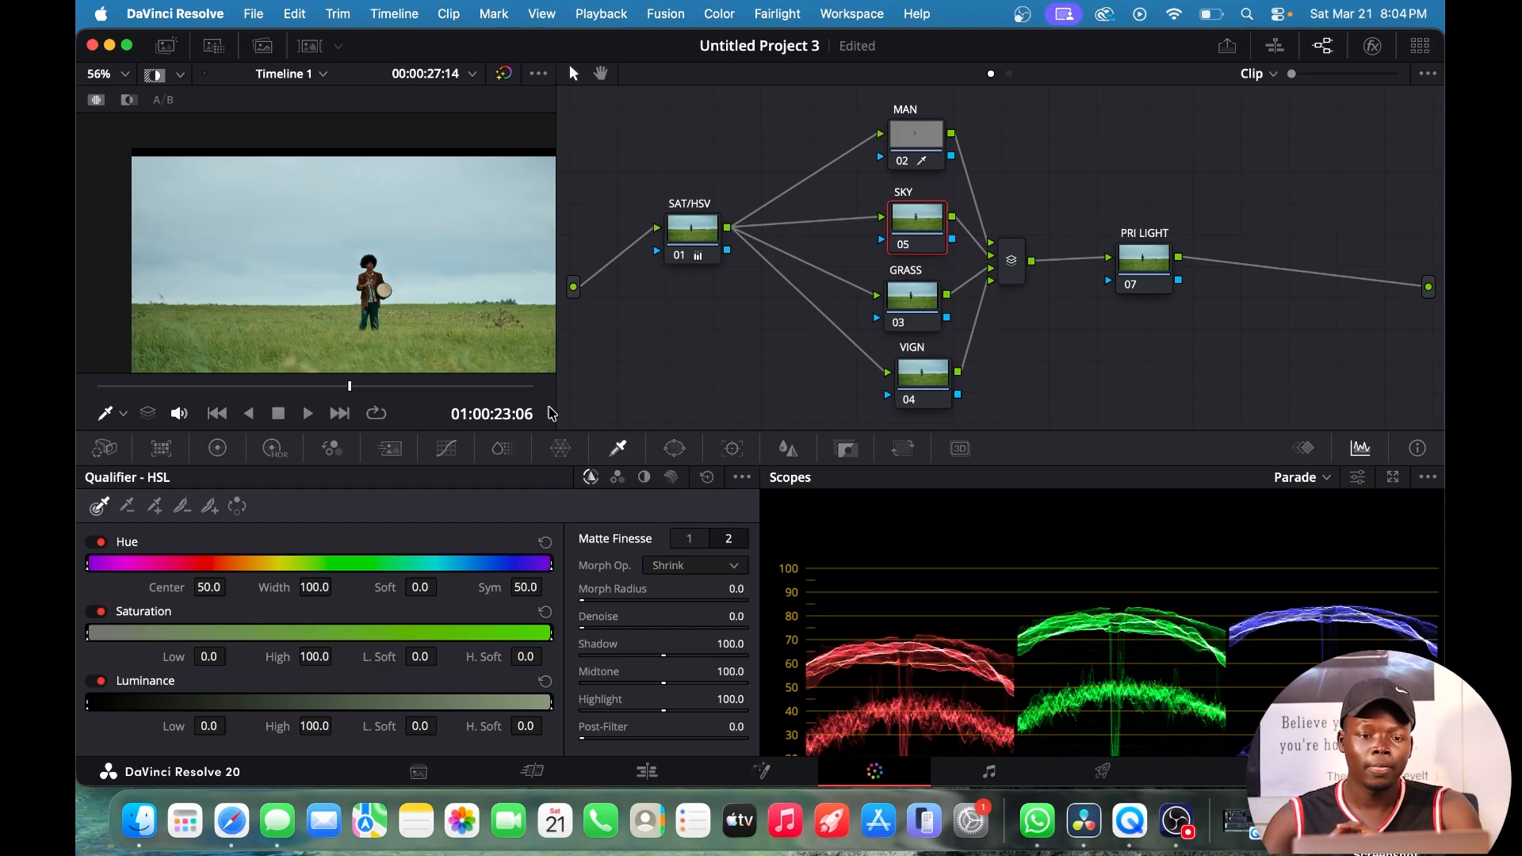
left_click(414, 218)
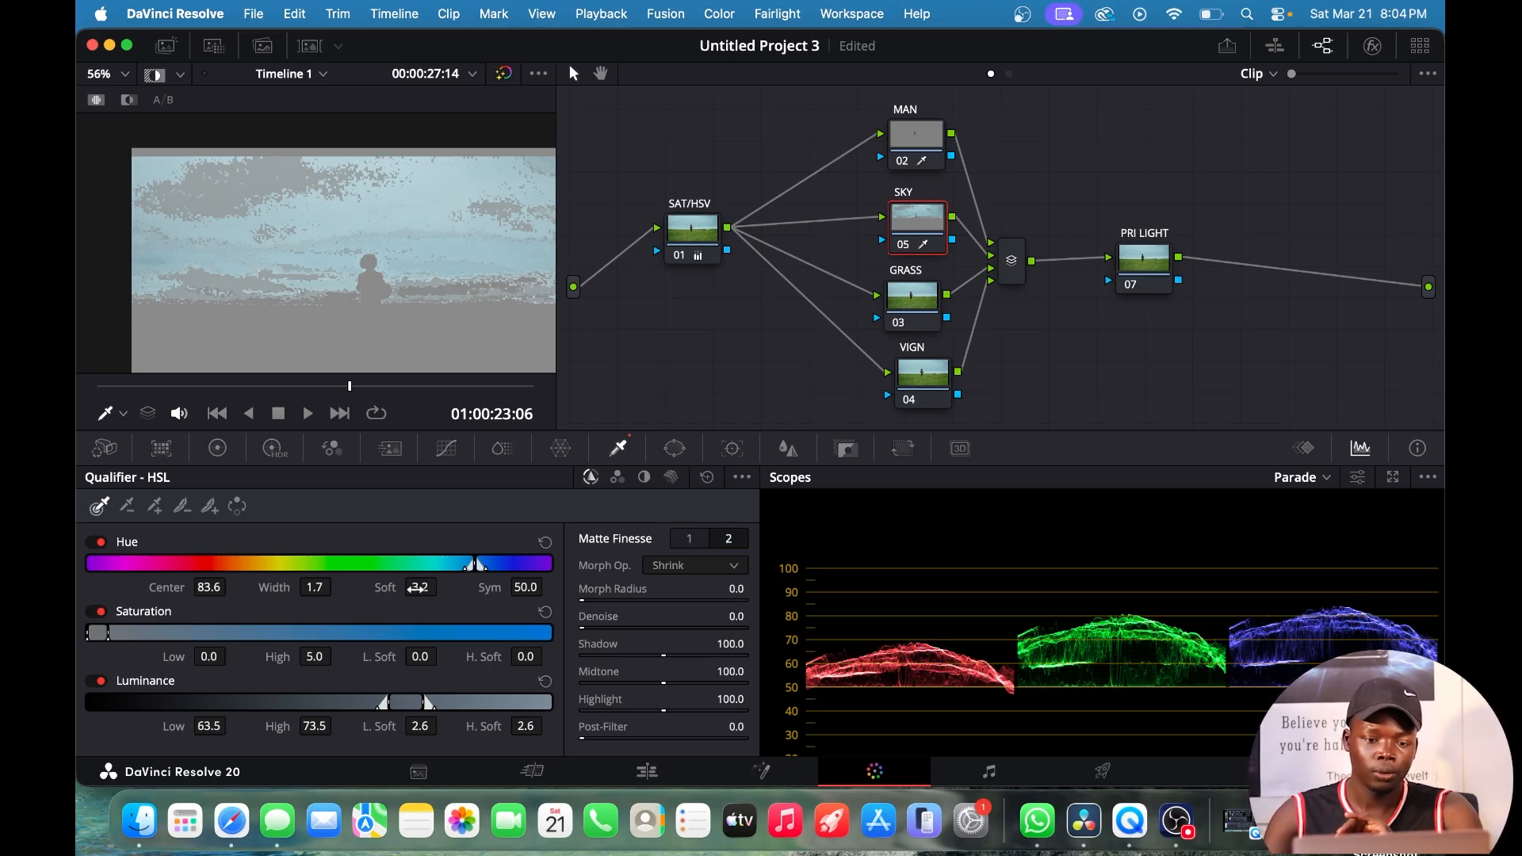
Refine the SKY qualifier to hue width 15.3, hue center 82.1 and saturation high 10.0, with matte denoise 2.2.
mouse_move(310, 587)
left_mouse_down()
mouse_move(297, 588)
mouse_move(337, 586)
left_mouse_up()
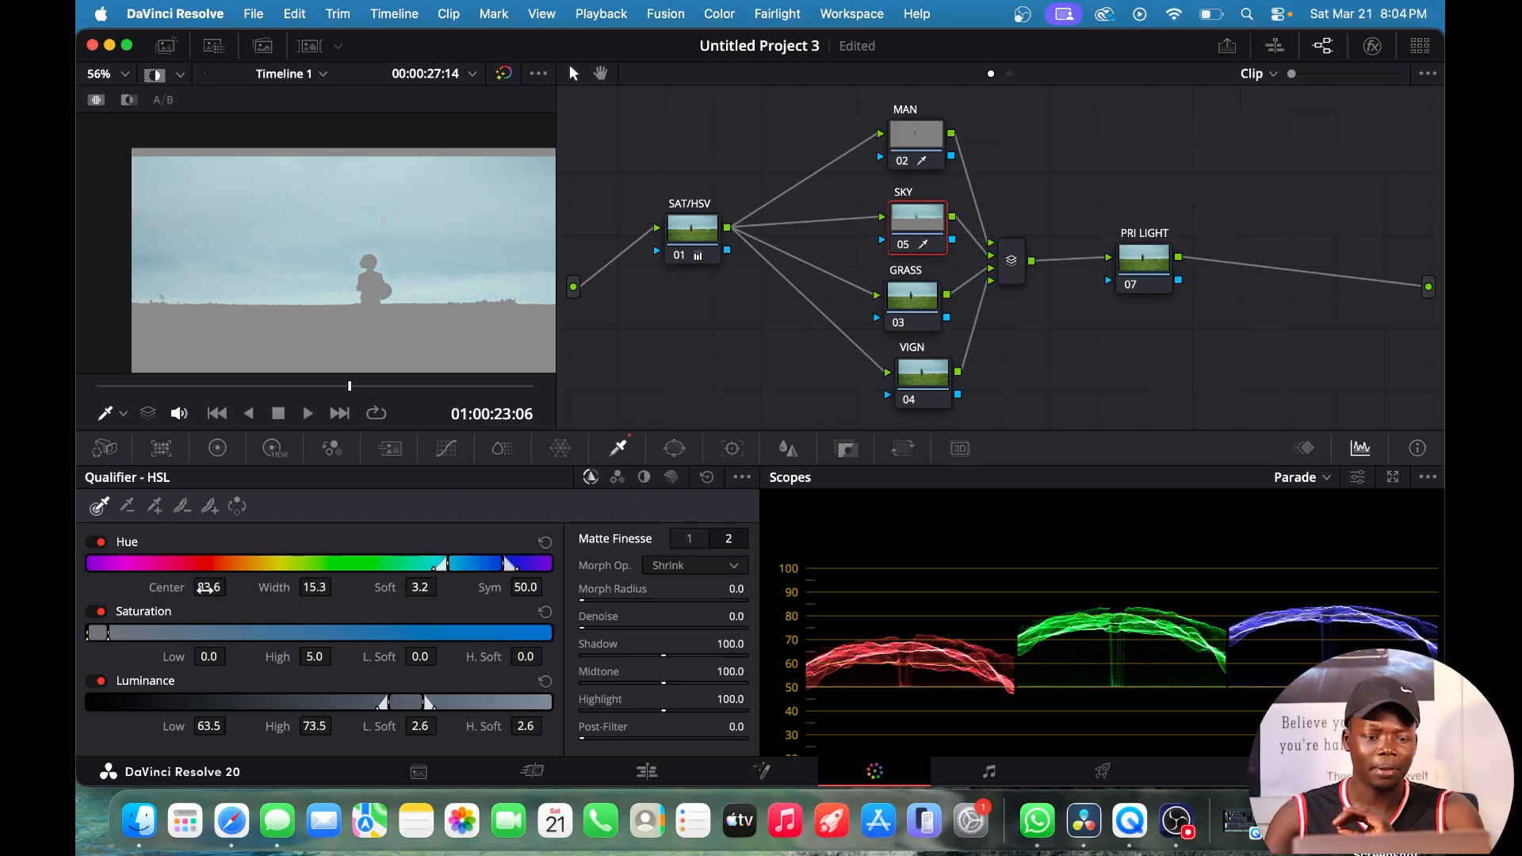
left_click_drag(210, 587, 229, 587)
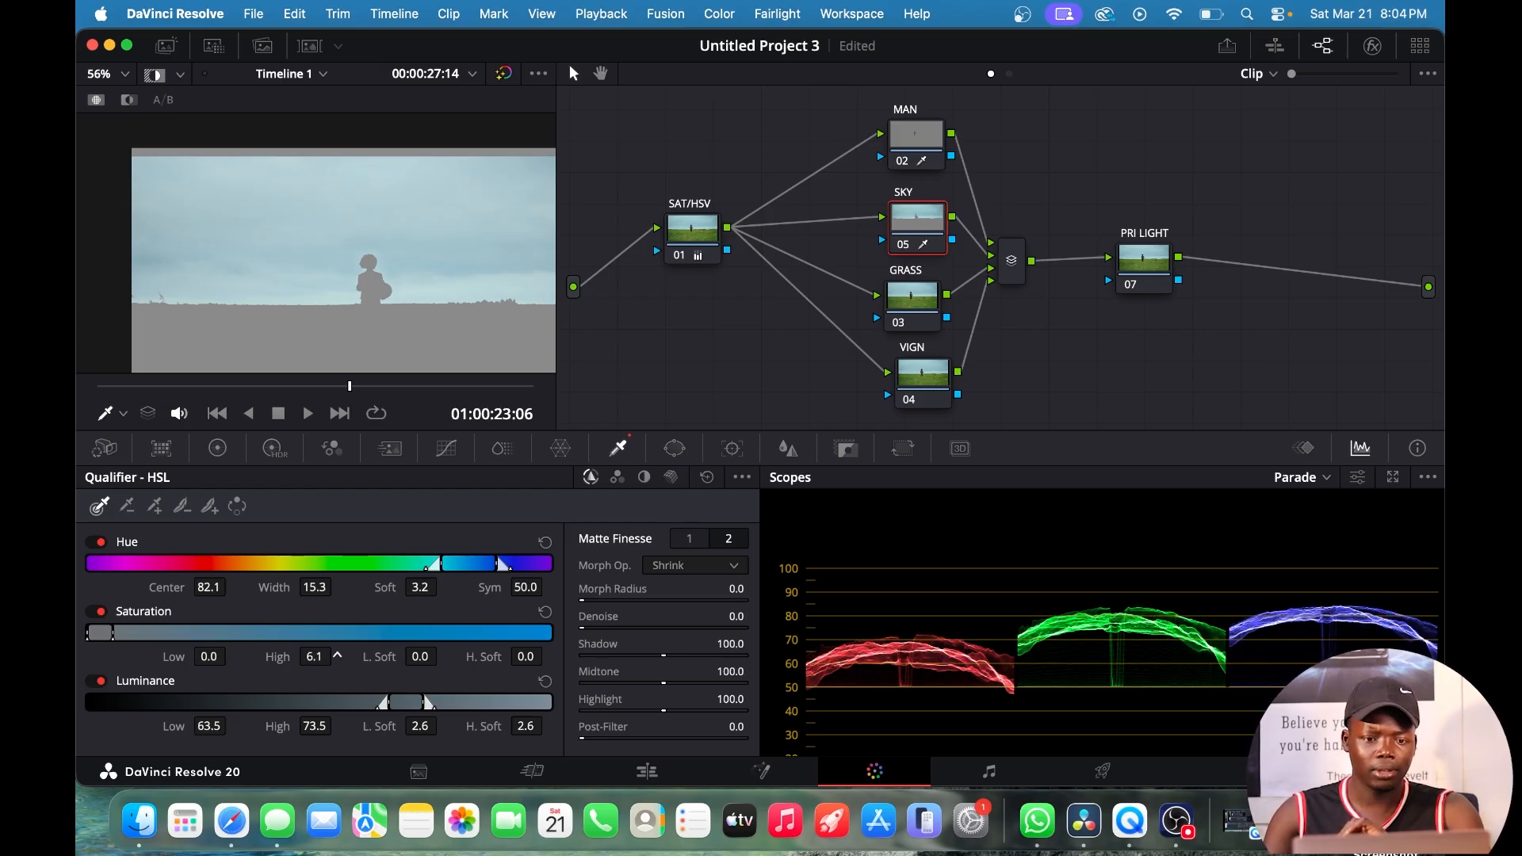
left_click_drag(337, 657, 337, 655)
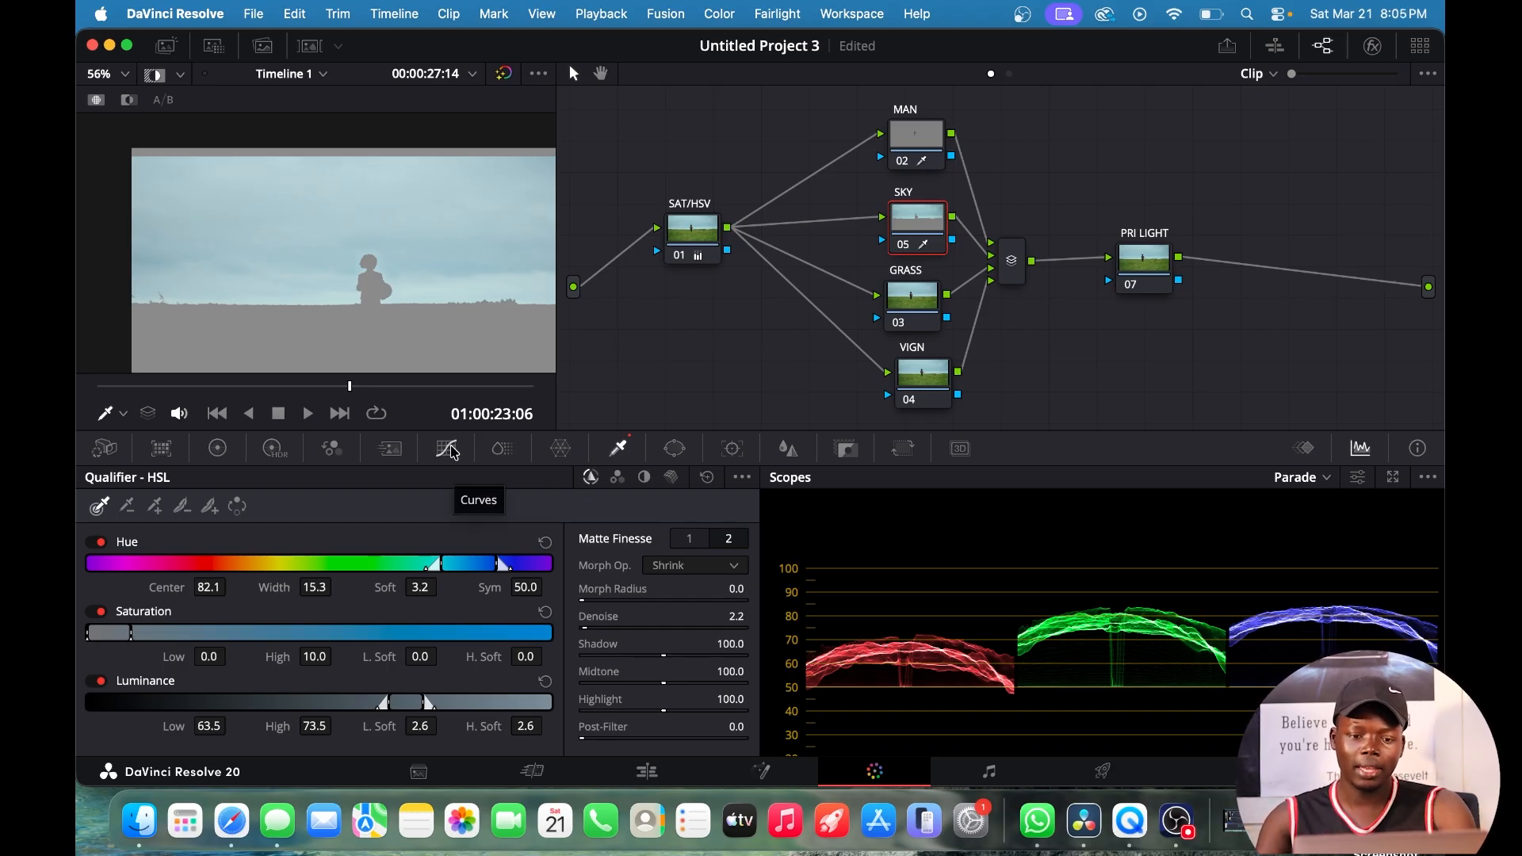
Add four Hue Vs Hue points from red to yellow on the SKY node, raising the one at input hue 318.32 to hue rotate 16.80.
left_click(447, 449)
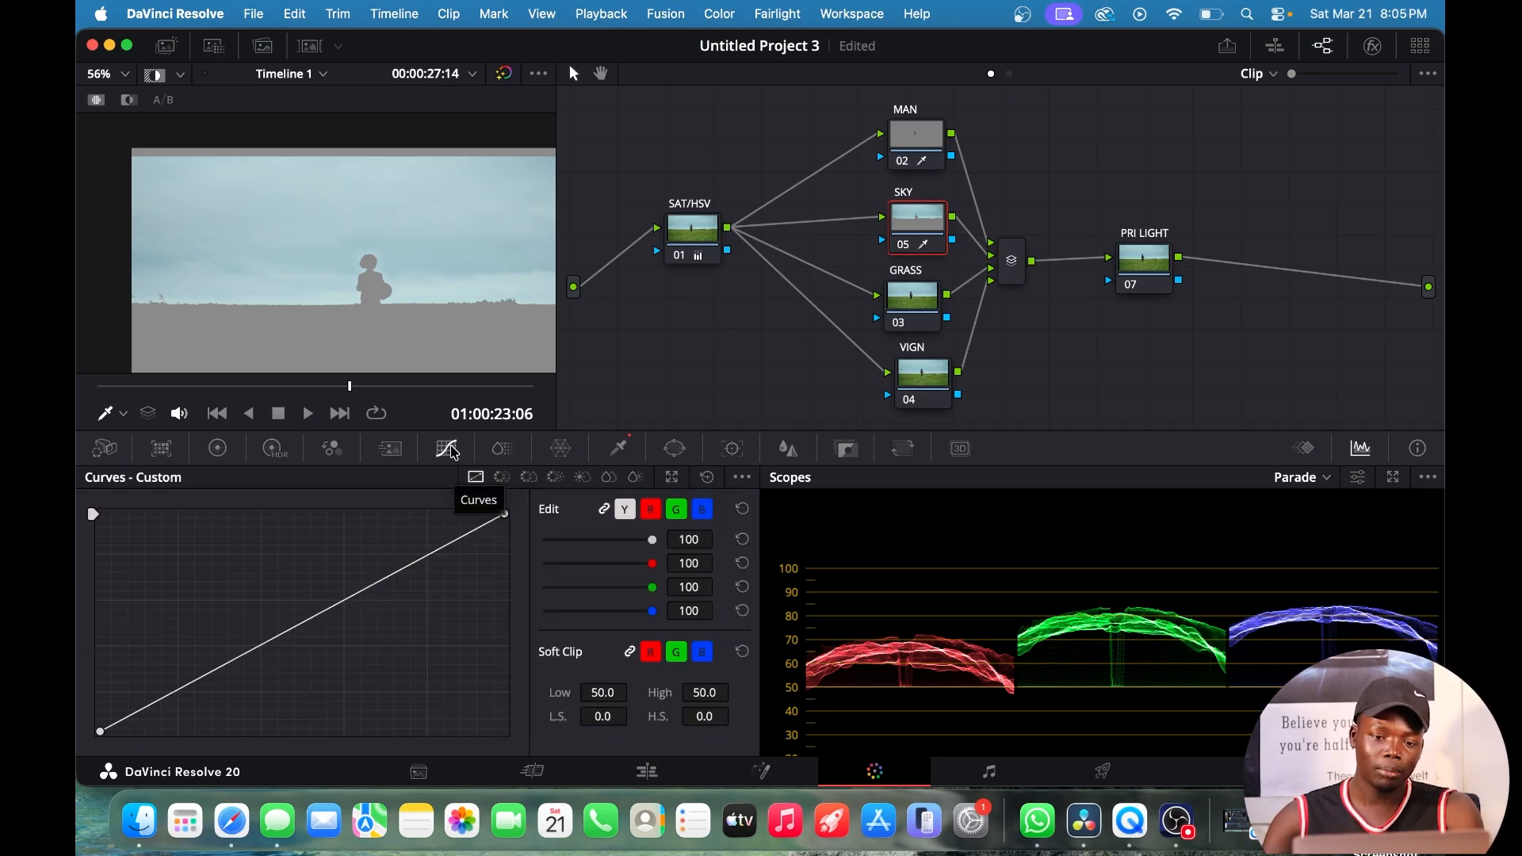
left_click(502, 478)
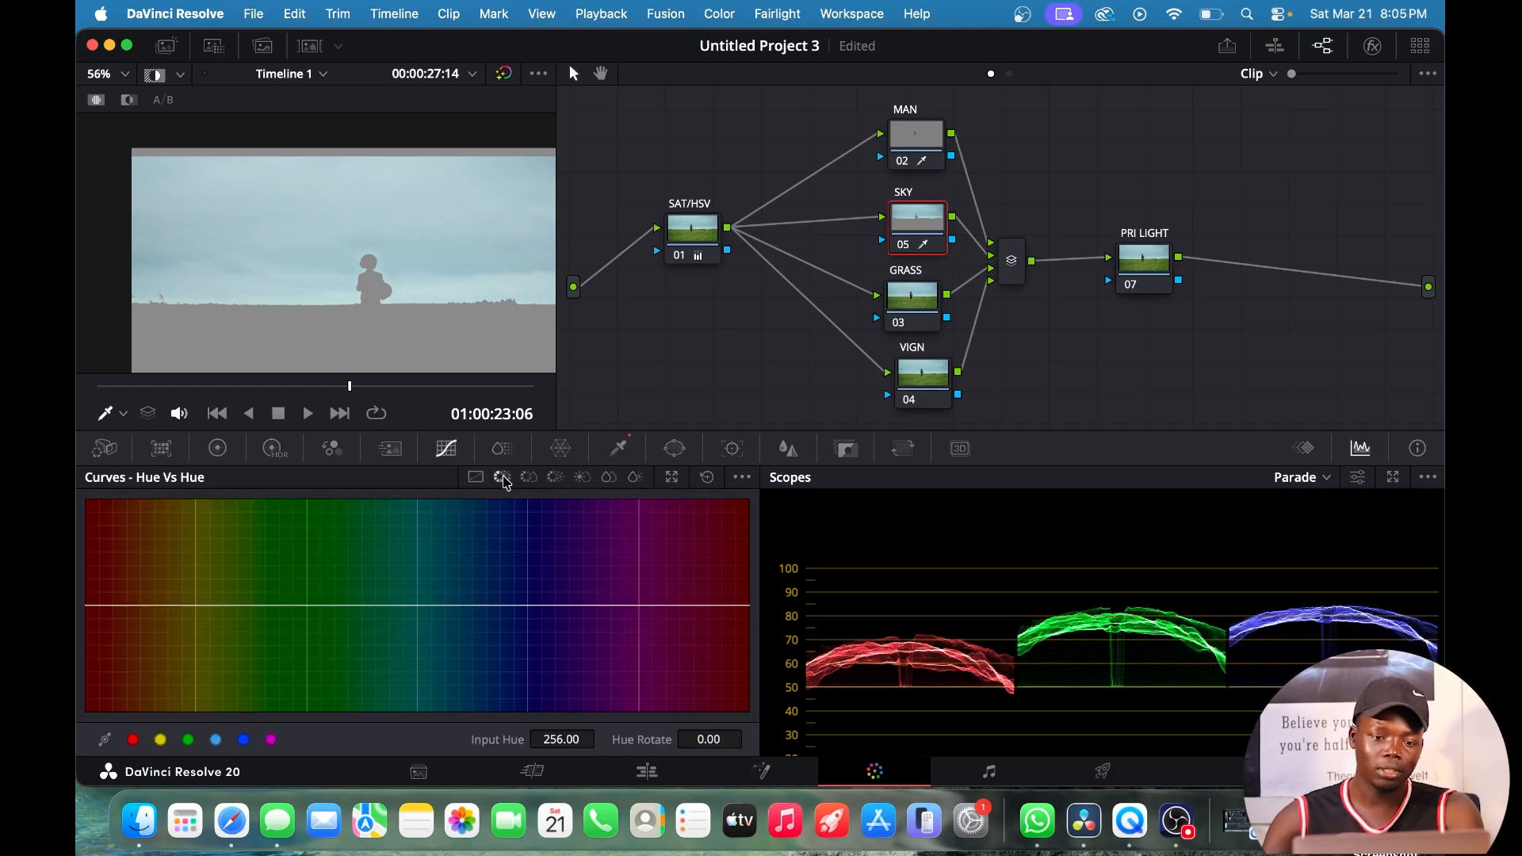
left_click(216, 605)
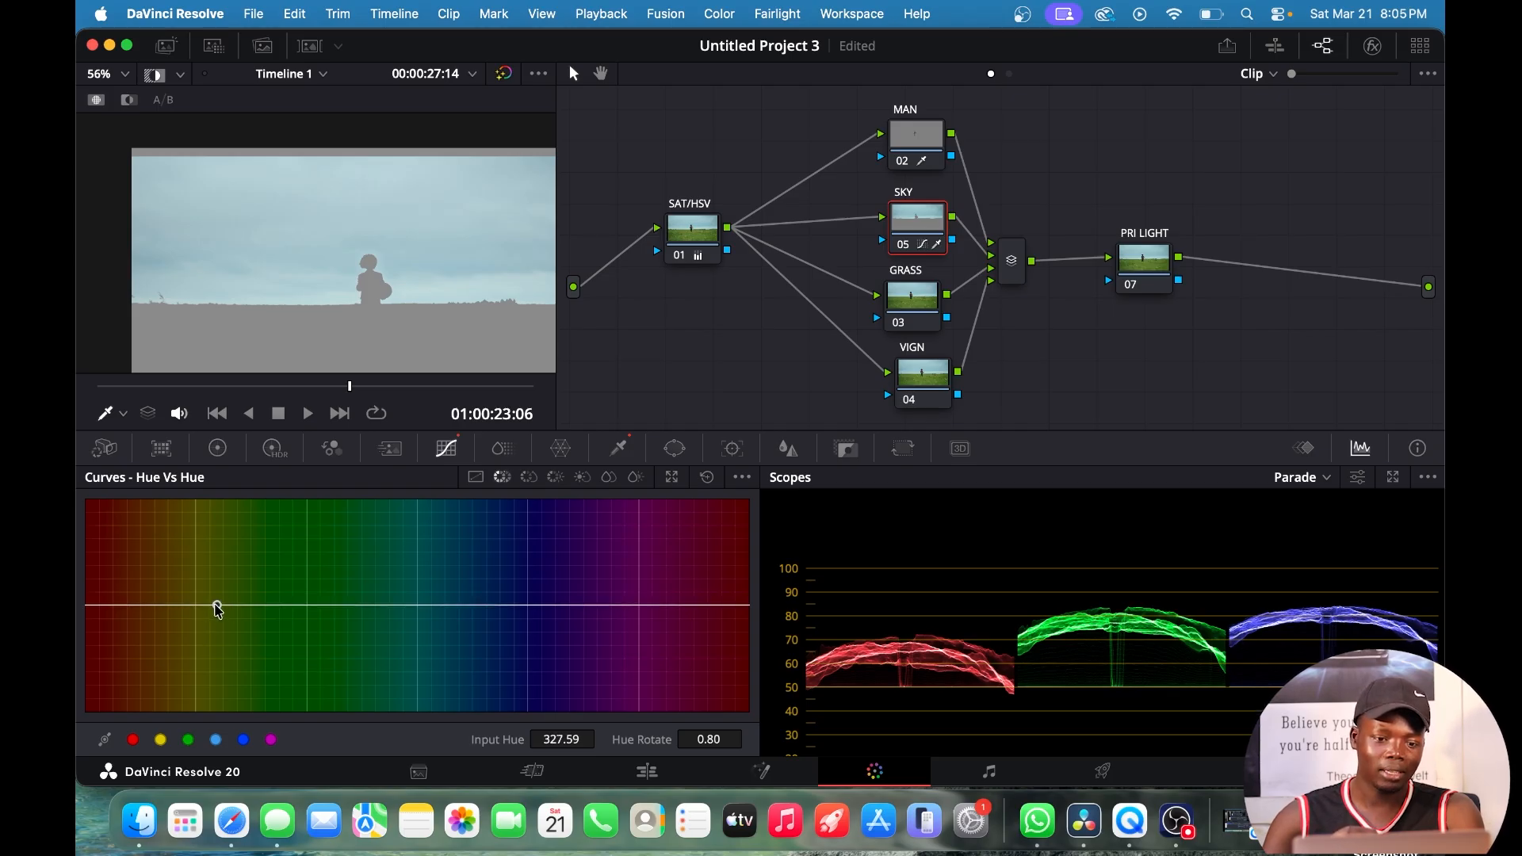
left_click(123, 605)
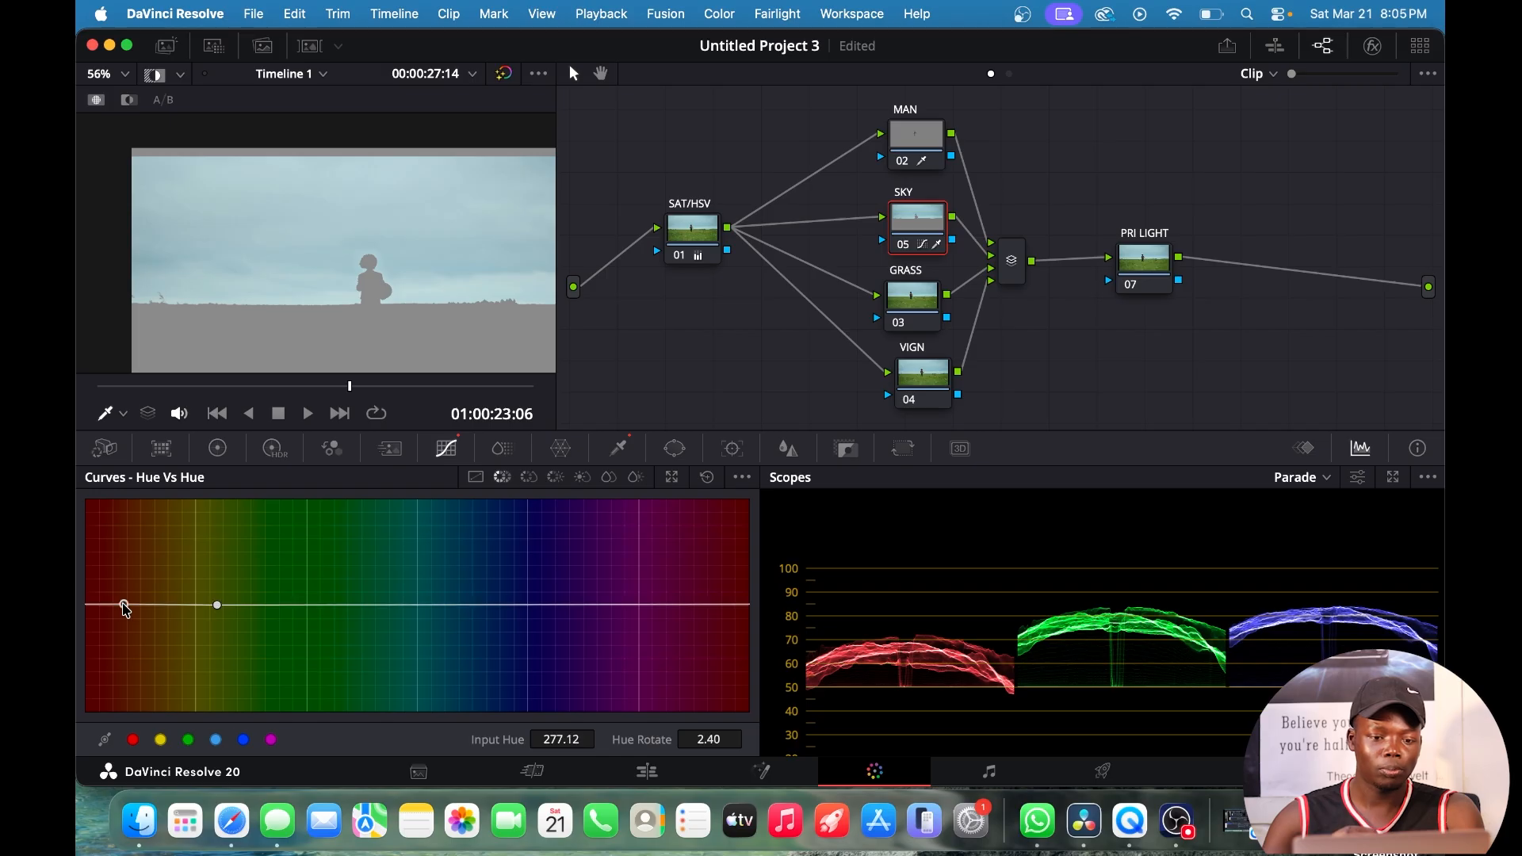
left_click(139, 605)
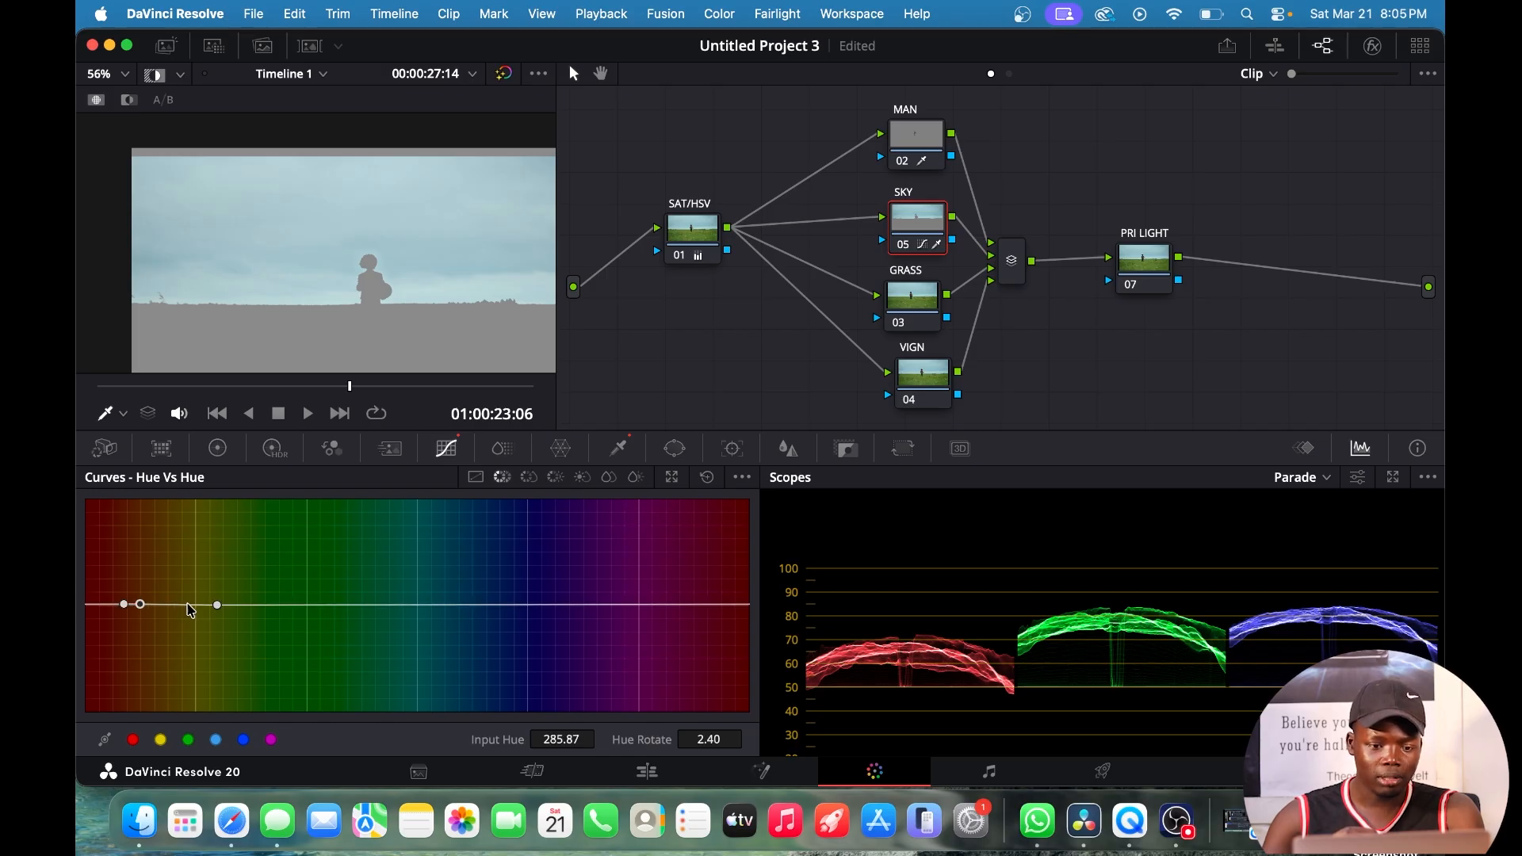
left_click(203, 605)
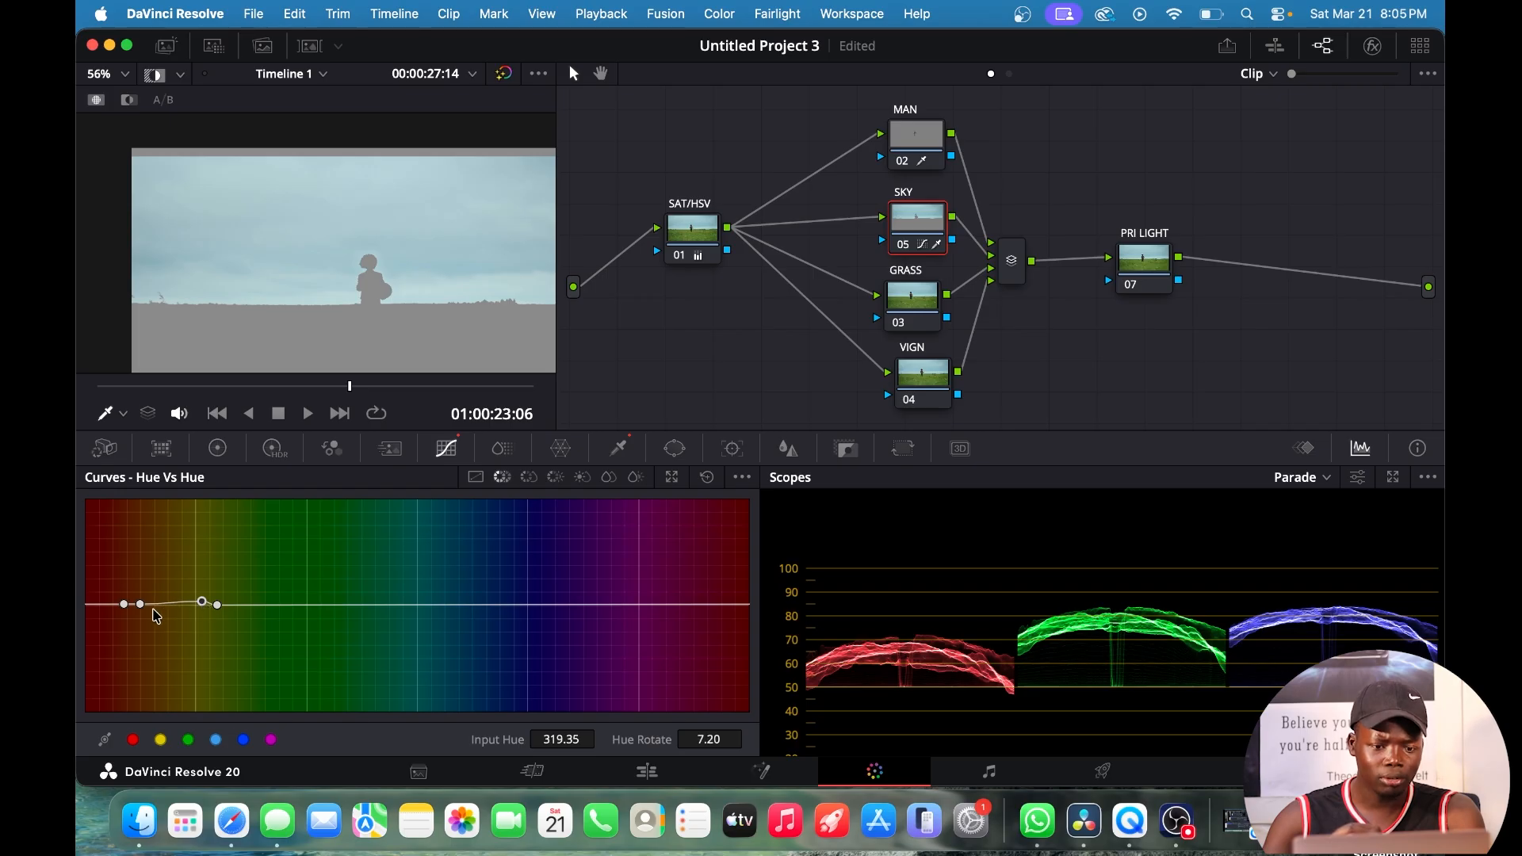
left_click_drag(142, 605, 204, 602)
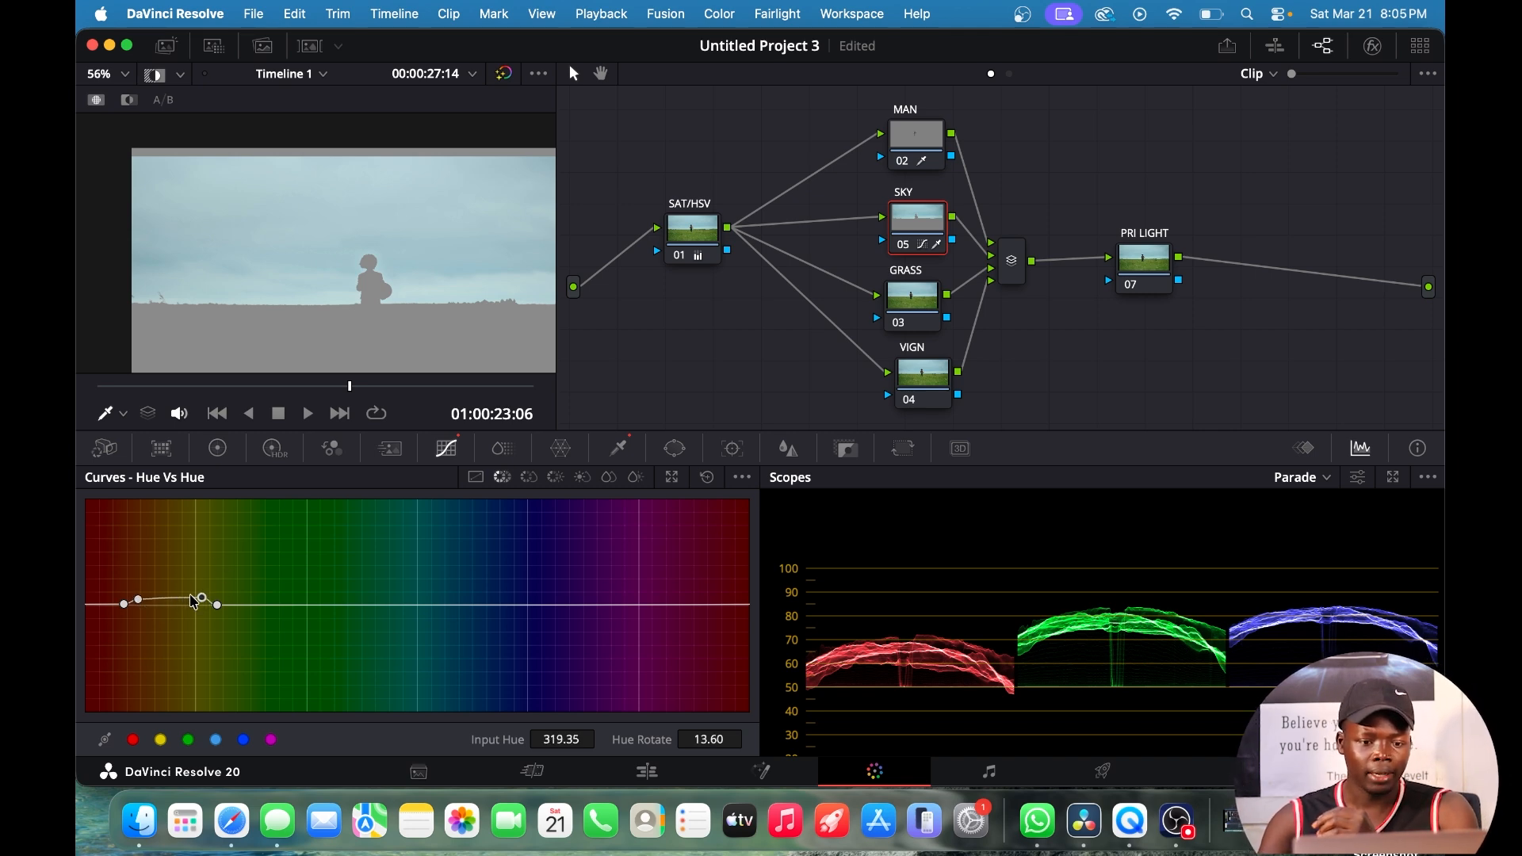
left_click_drag(203, 597, 199, 594)
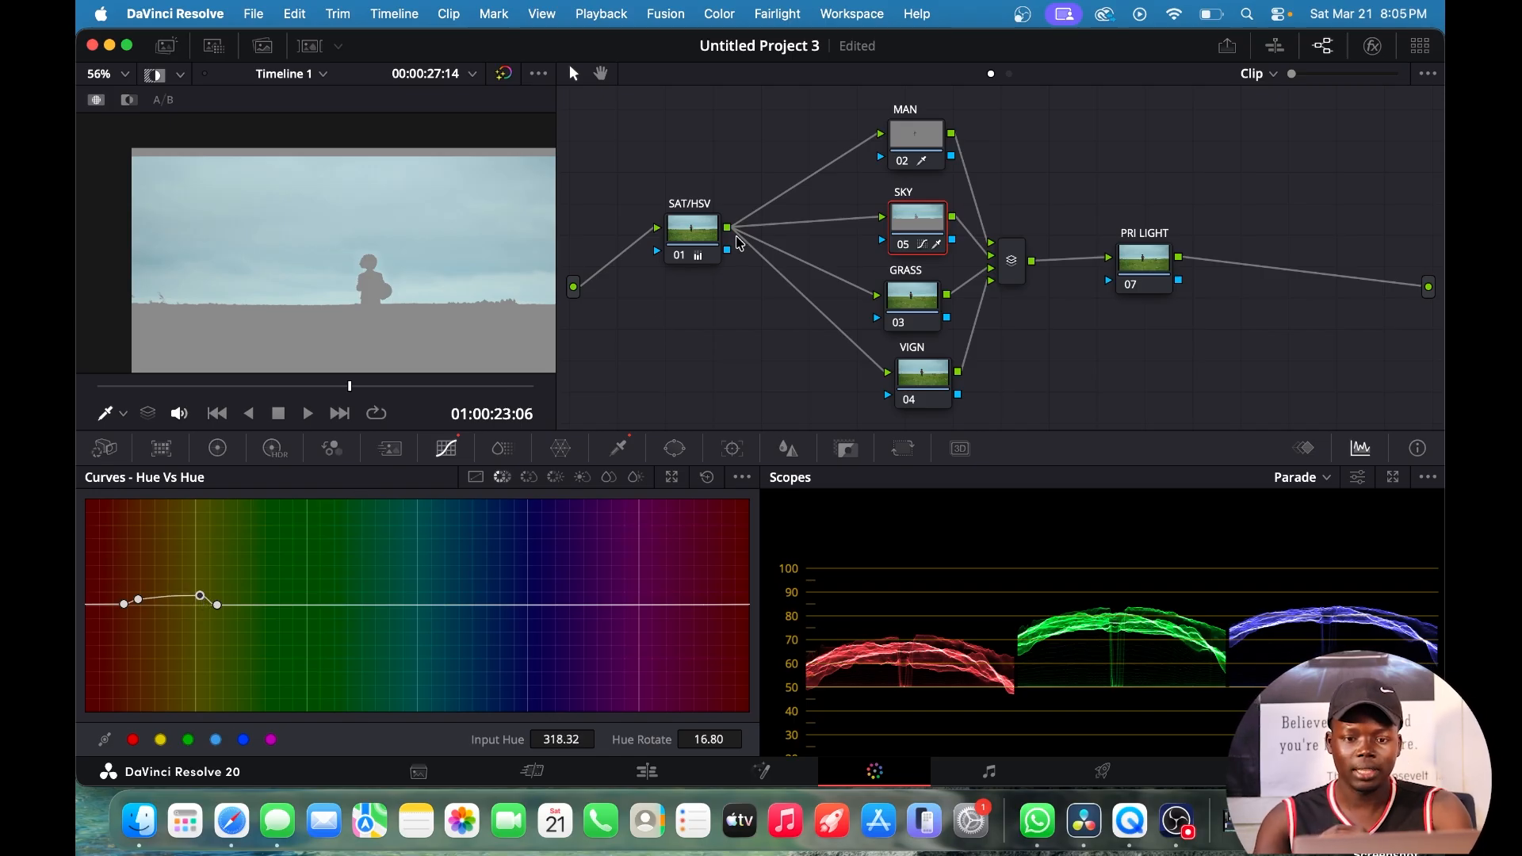
Compare the shot with the SKY node disabled and enabled, and examine the sky across the full frame.
left_click_drag(924, 233, 918, 235)
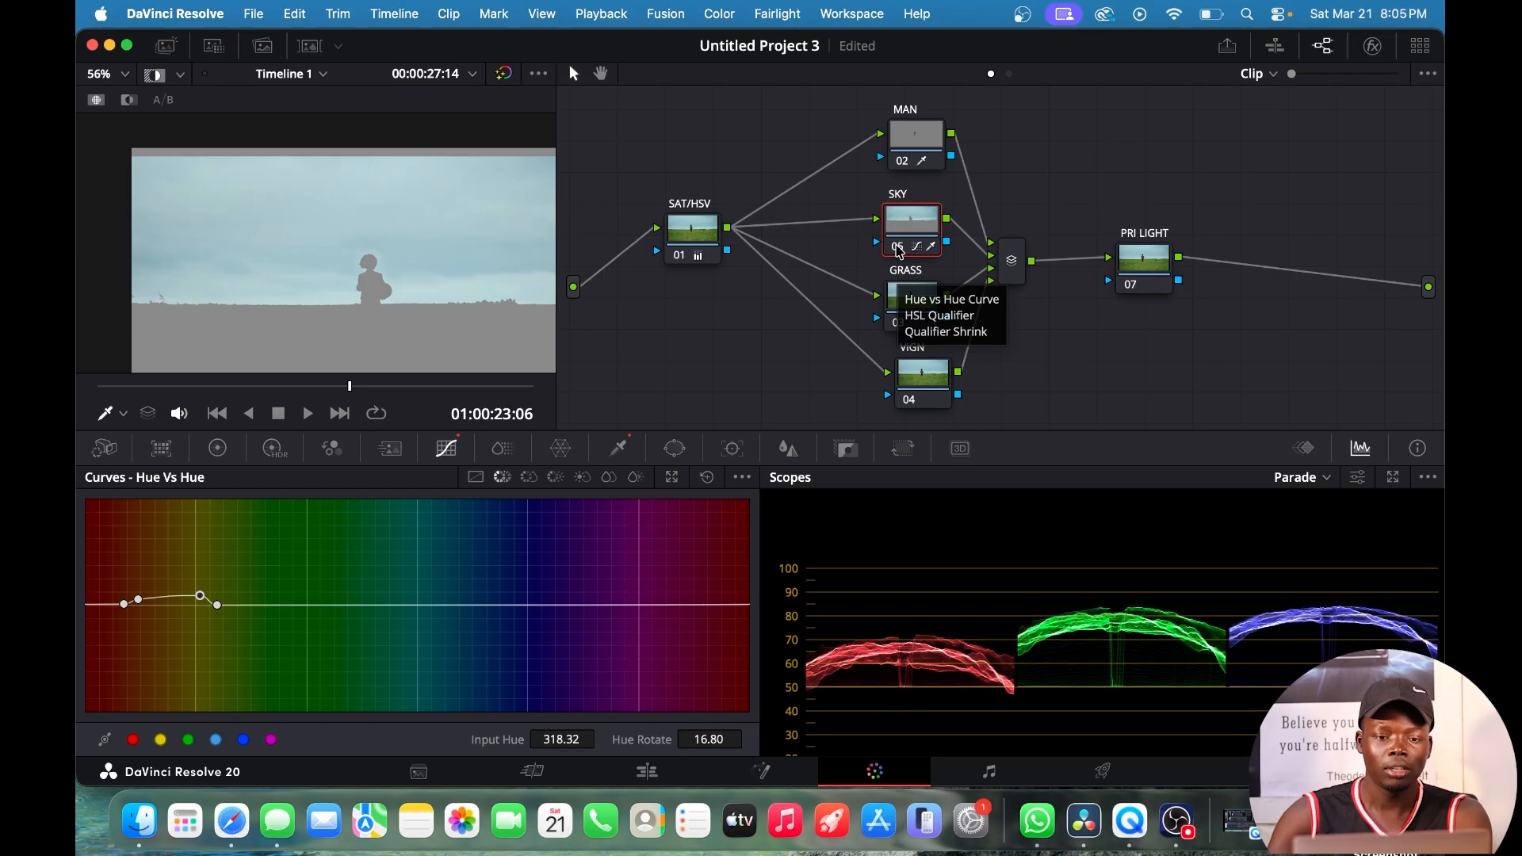
left_click(900, 250)
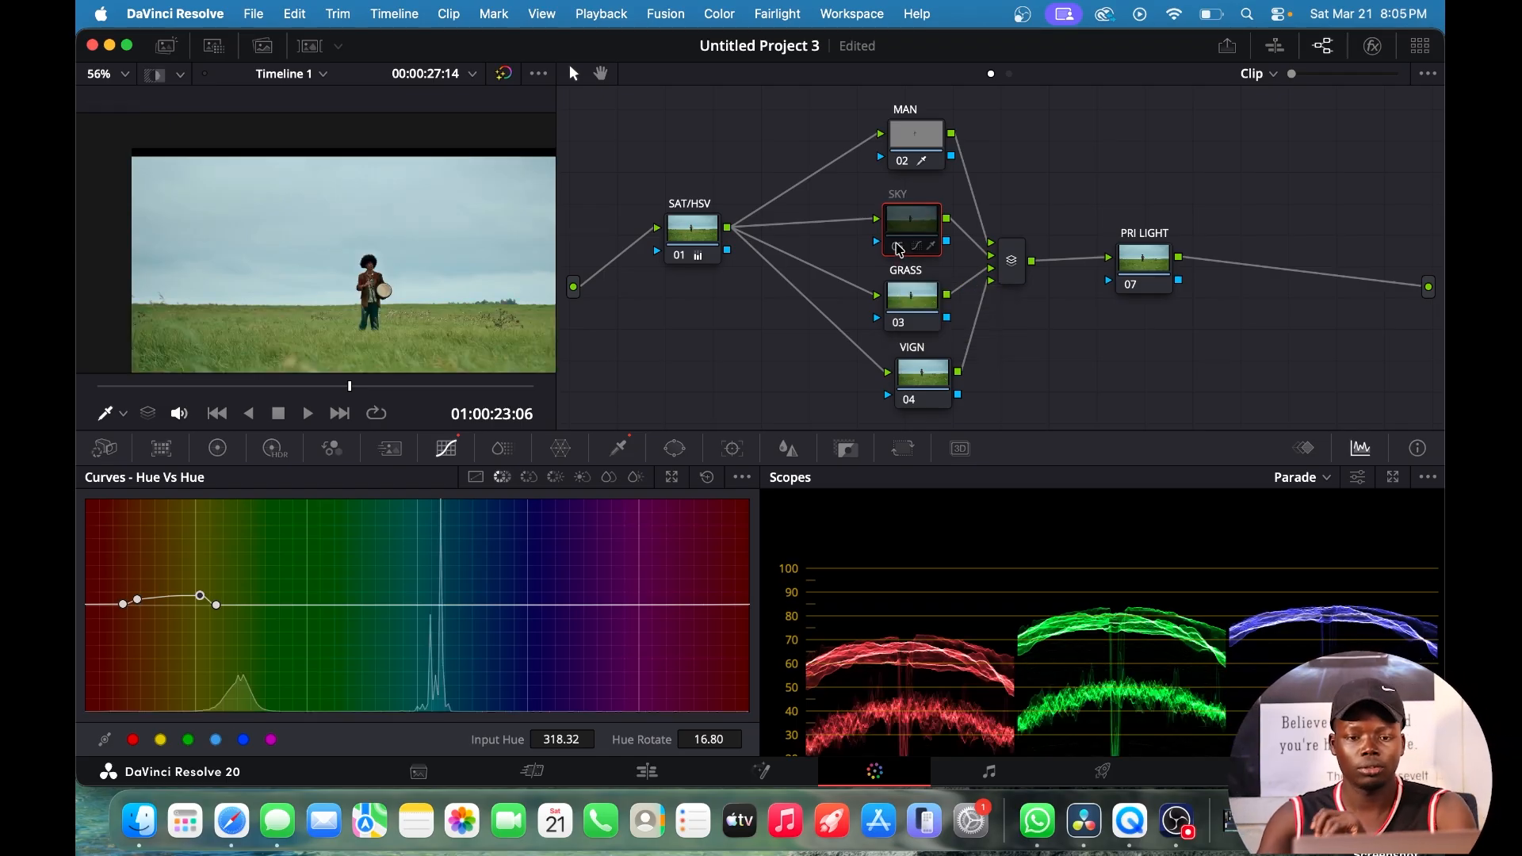
left_click(899, 249)
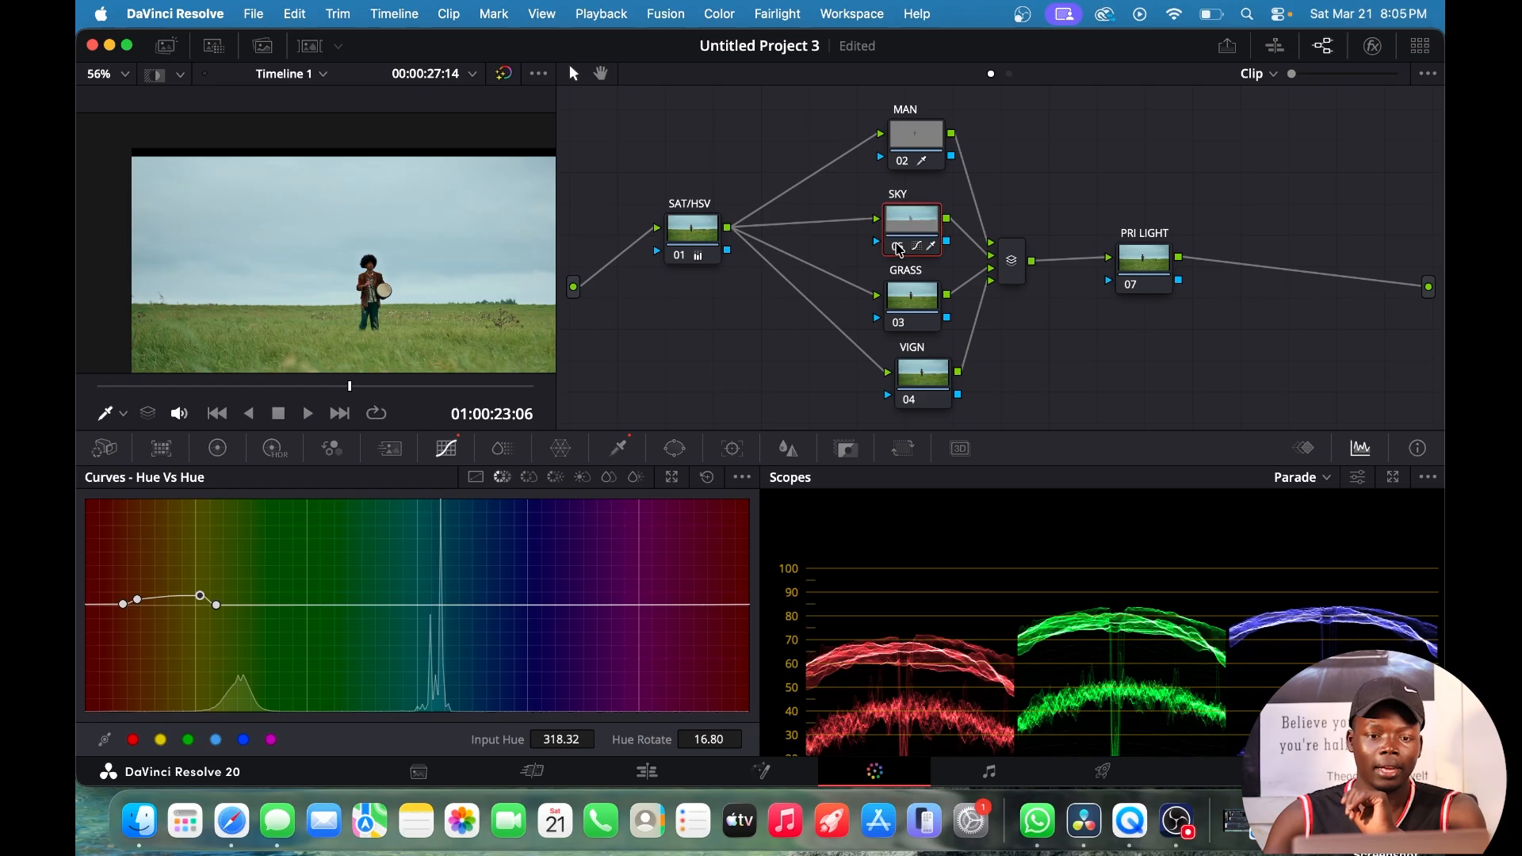
left_click(900, 250)
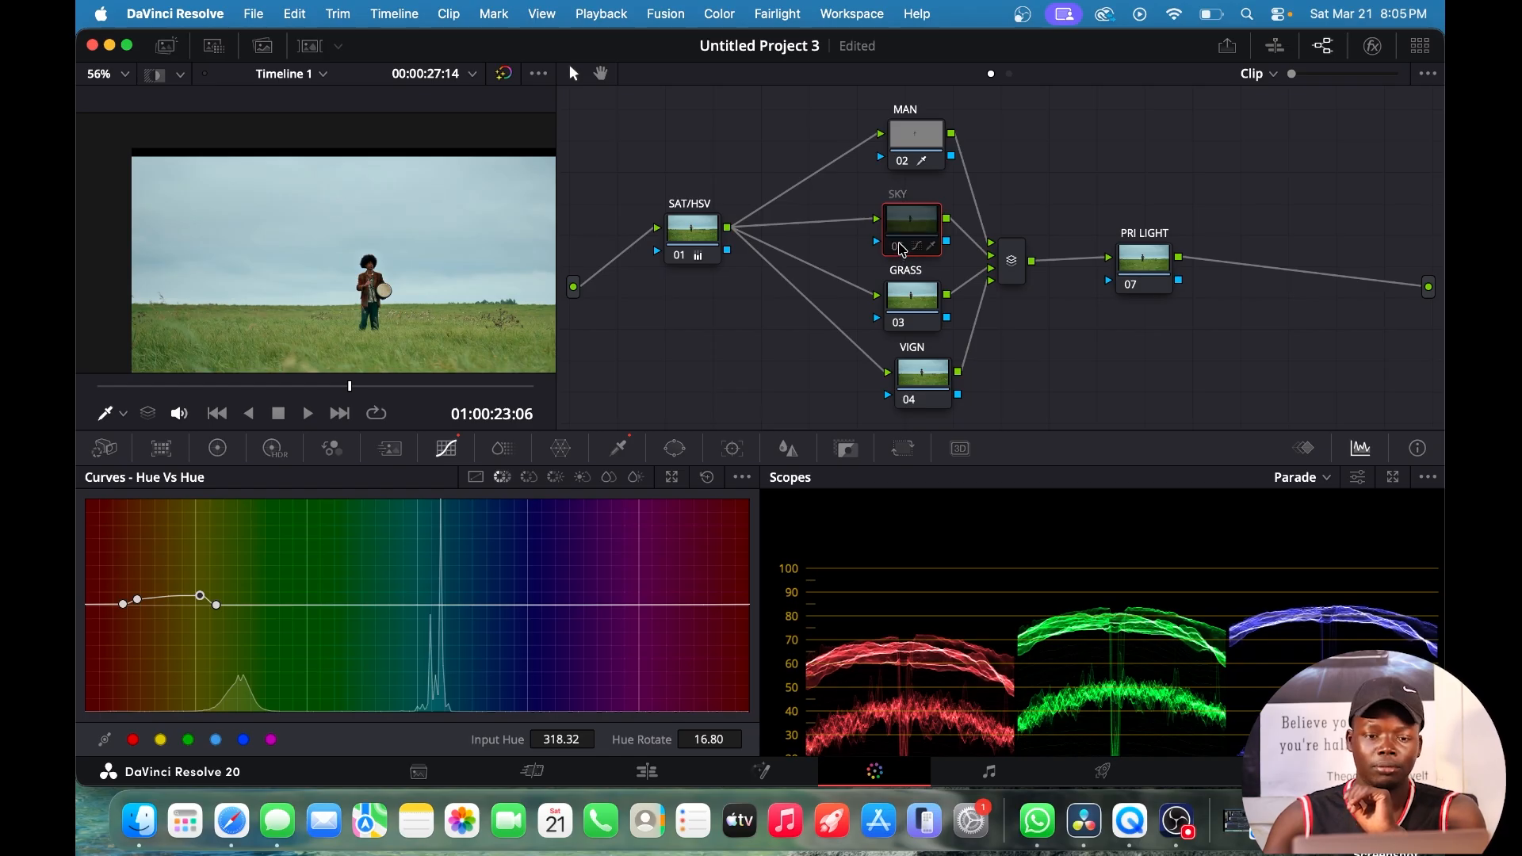
left_click(900, 250)
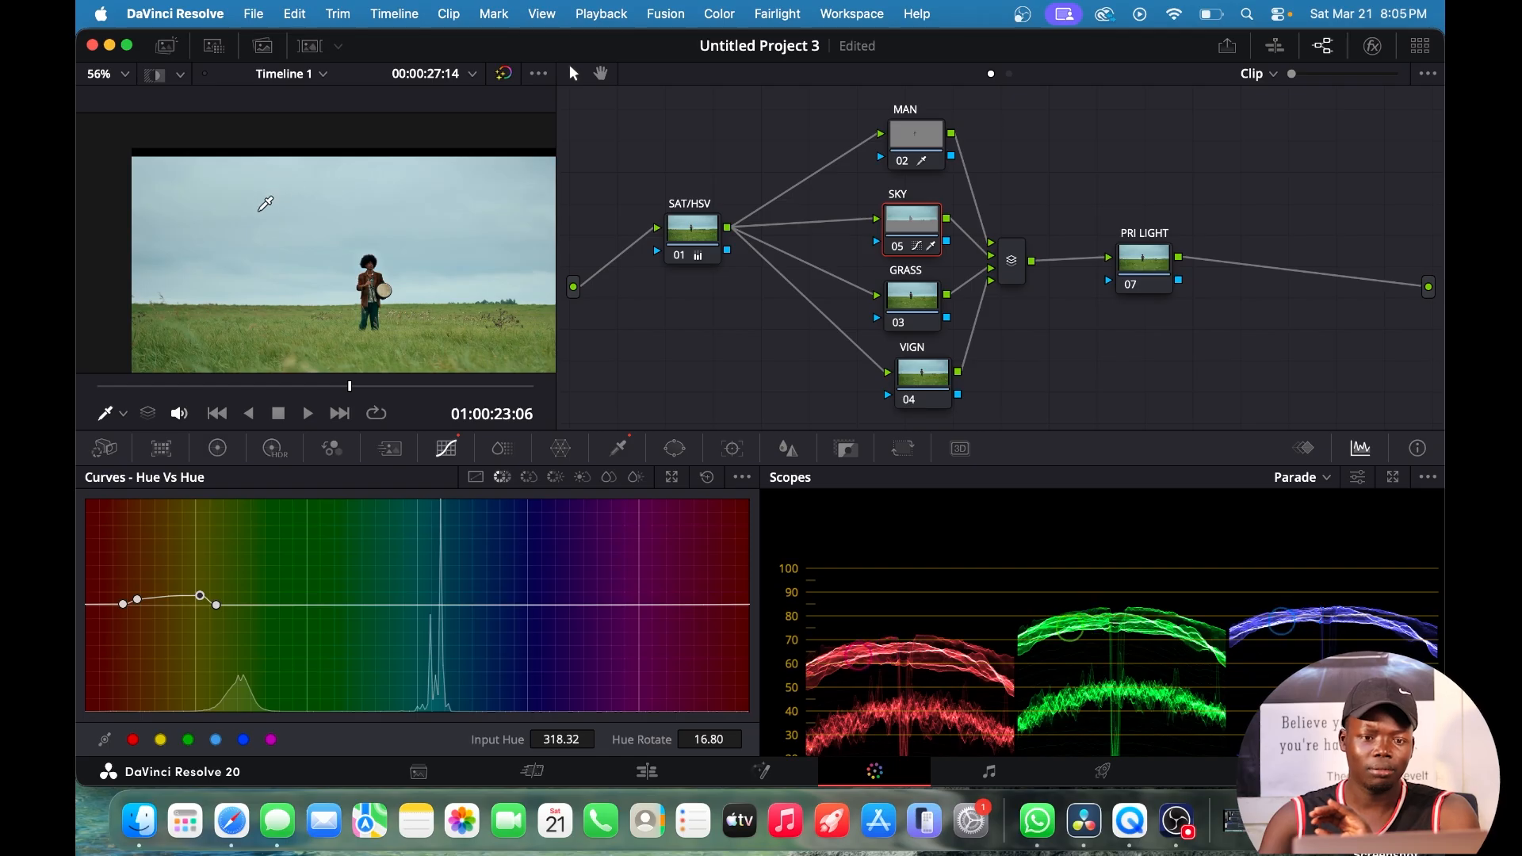
scroll(394, 206, "down", 2)
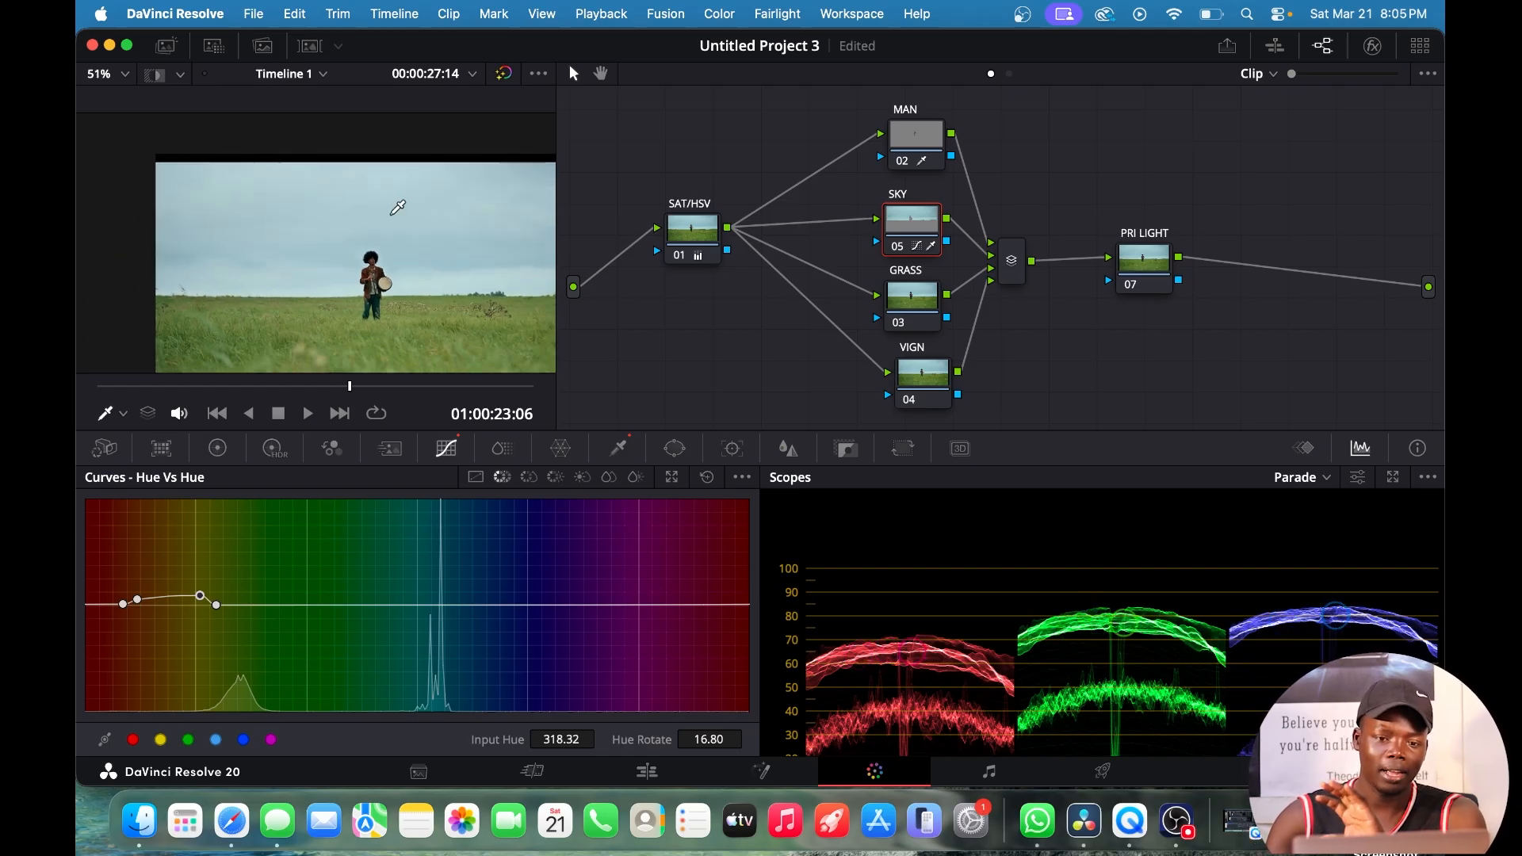
scroll(397, 207, "down", 2)
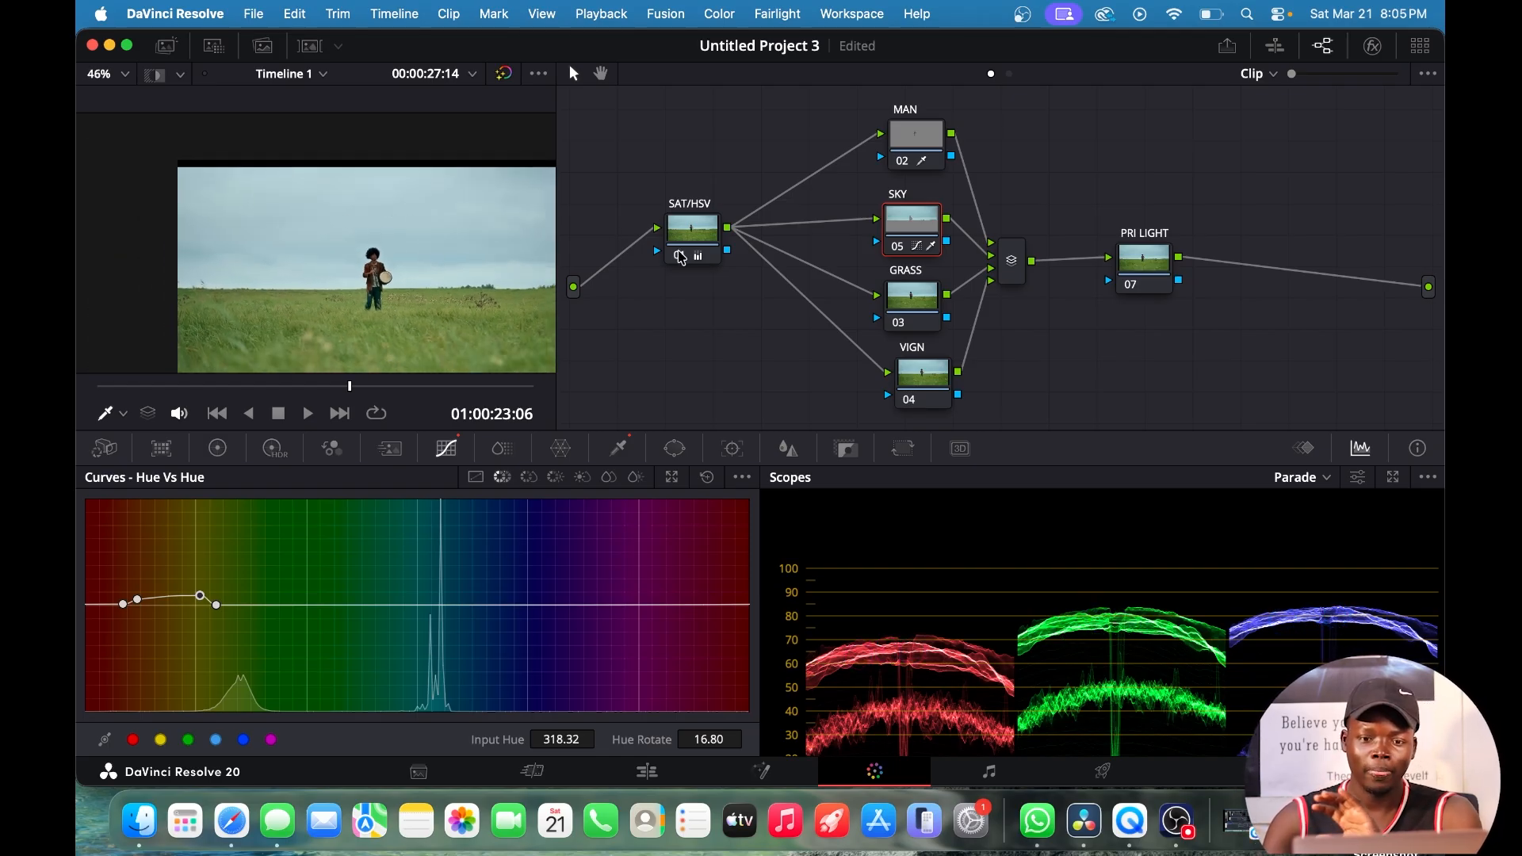
key("shift+d")
left_click_drag(574, 287, 659, 231)
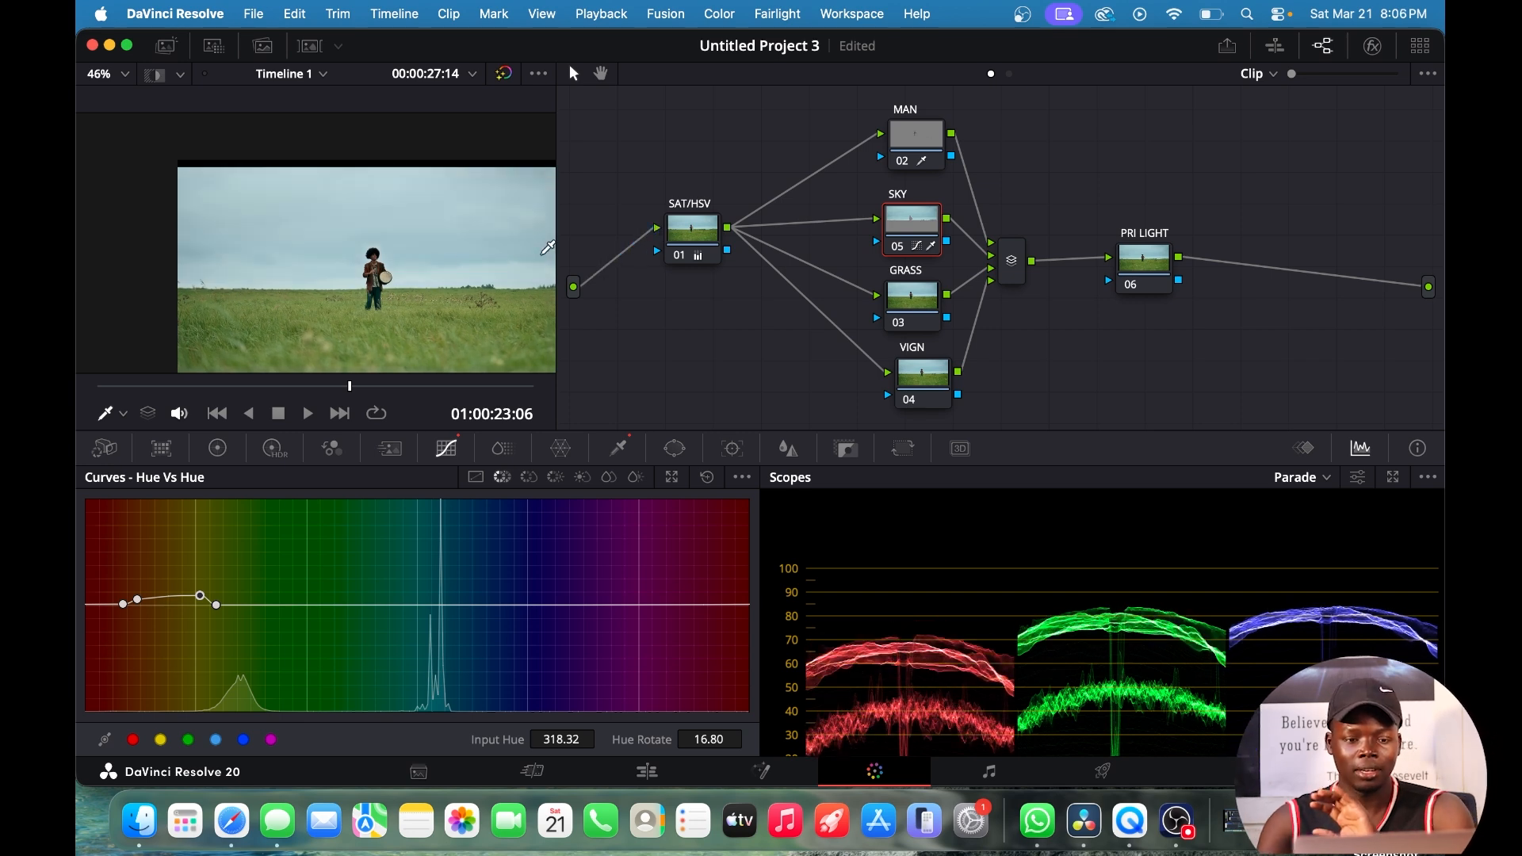
scroll(461, 255, "up", 2)
scroll(461, 255, "down", 2)
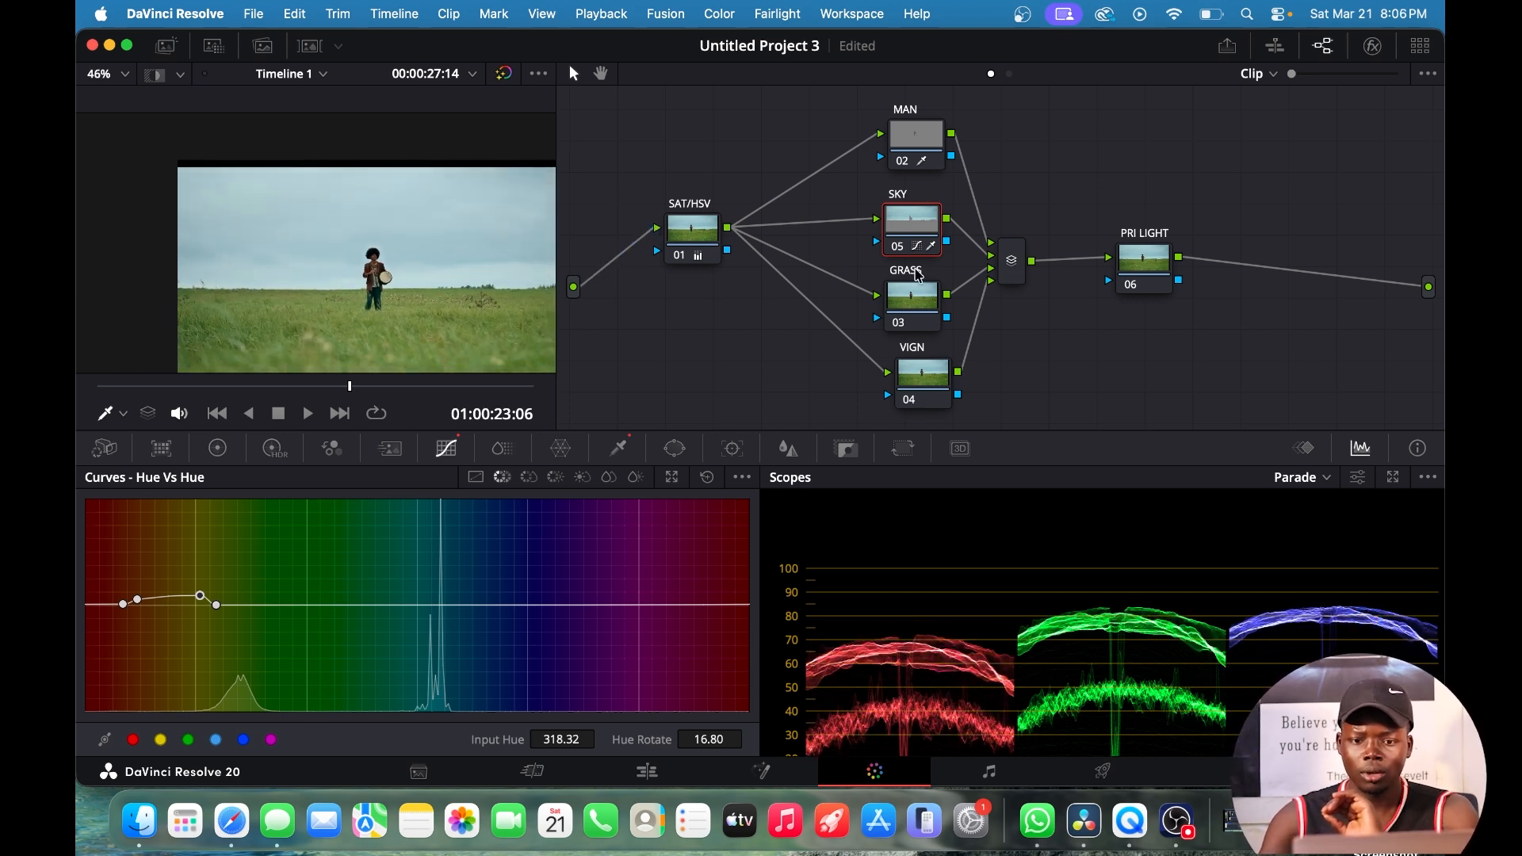
Sample the grass with the GRASS node's HSL qualifier and highlight the resulting selection.
left_click_drag(913, 242, 914, 238)
left_click(923, 309)
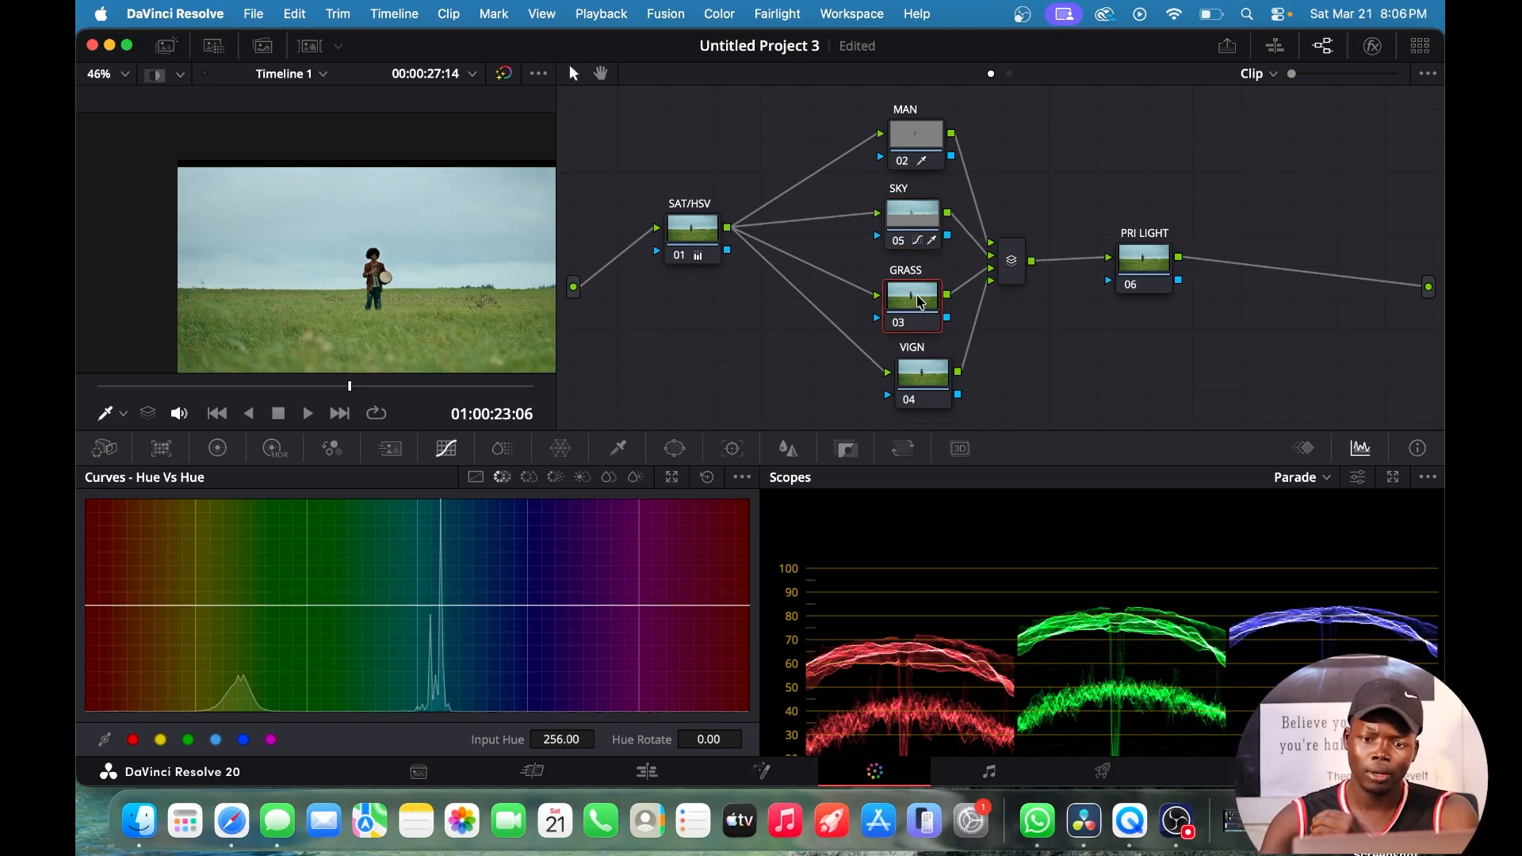
left_click(618, 449)
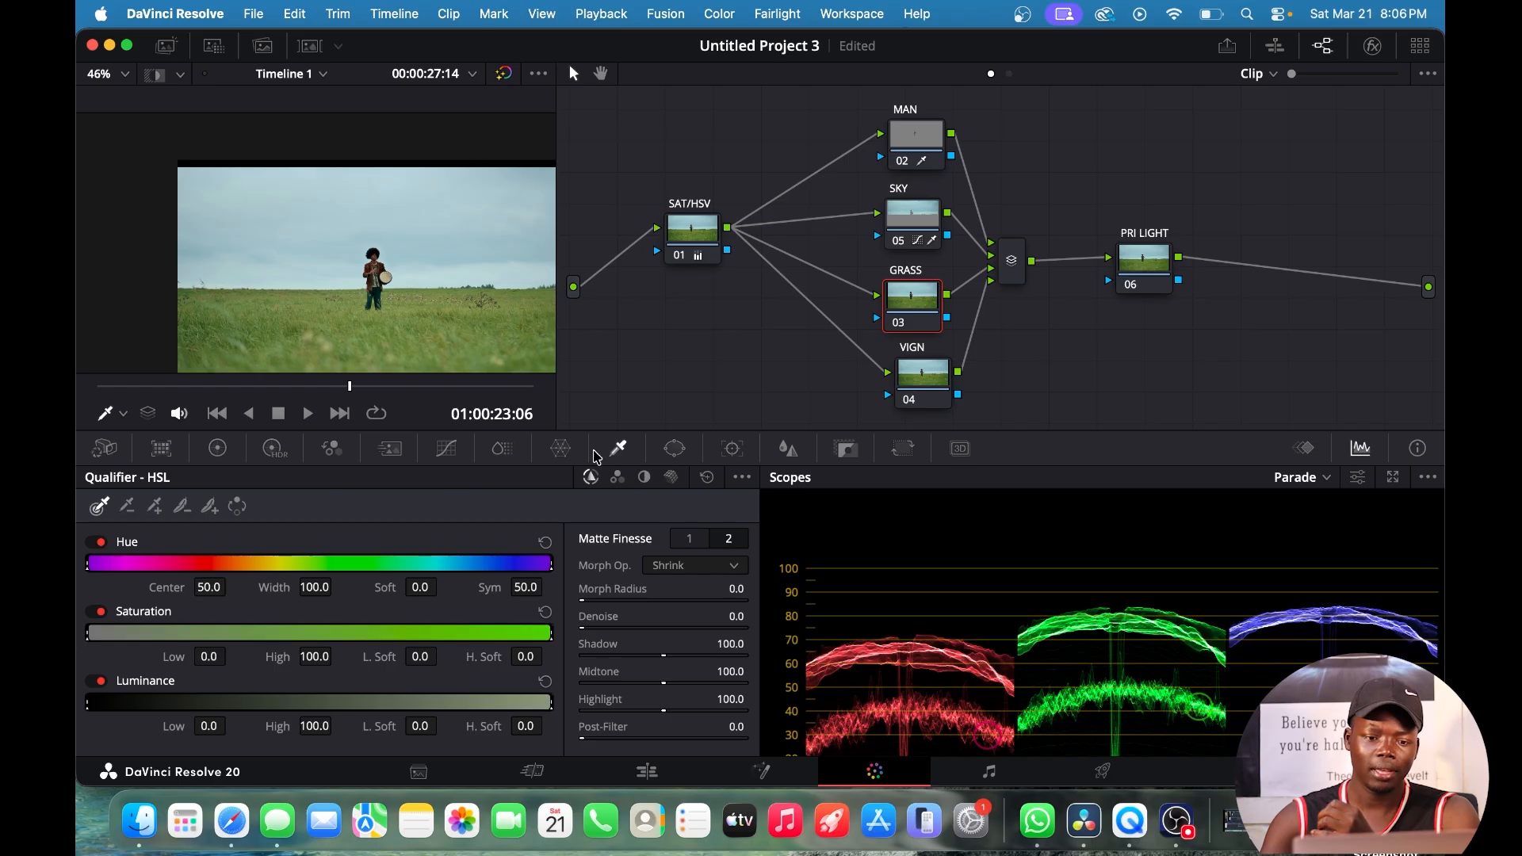
left_click(449, 325)
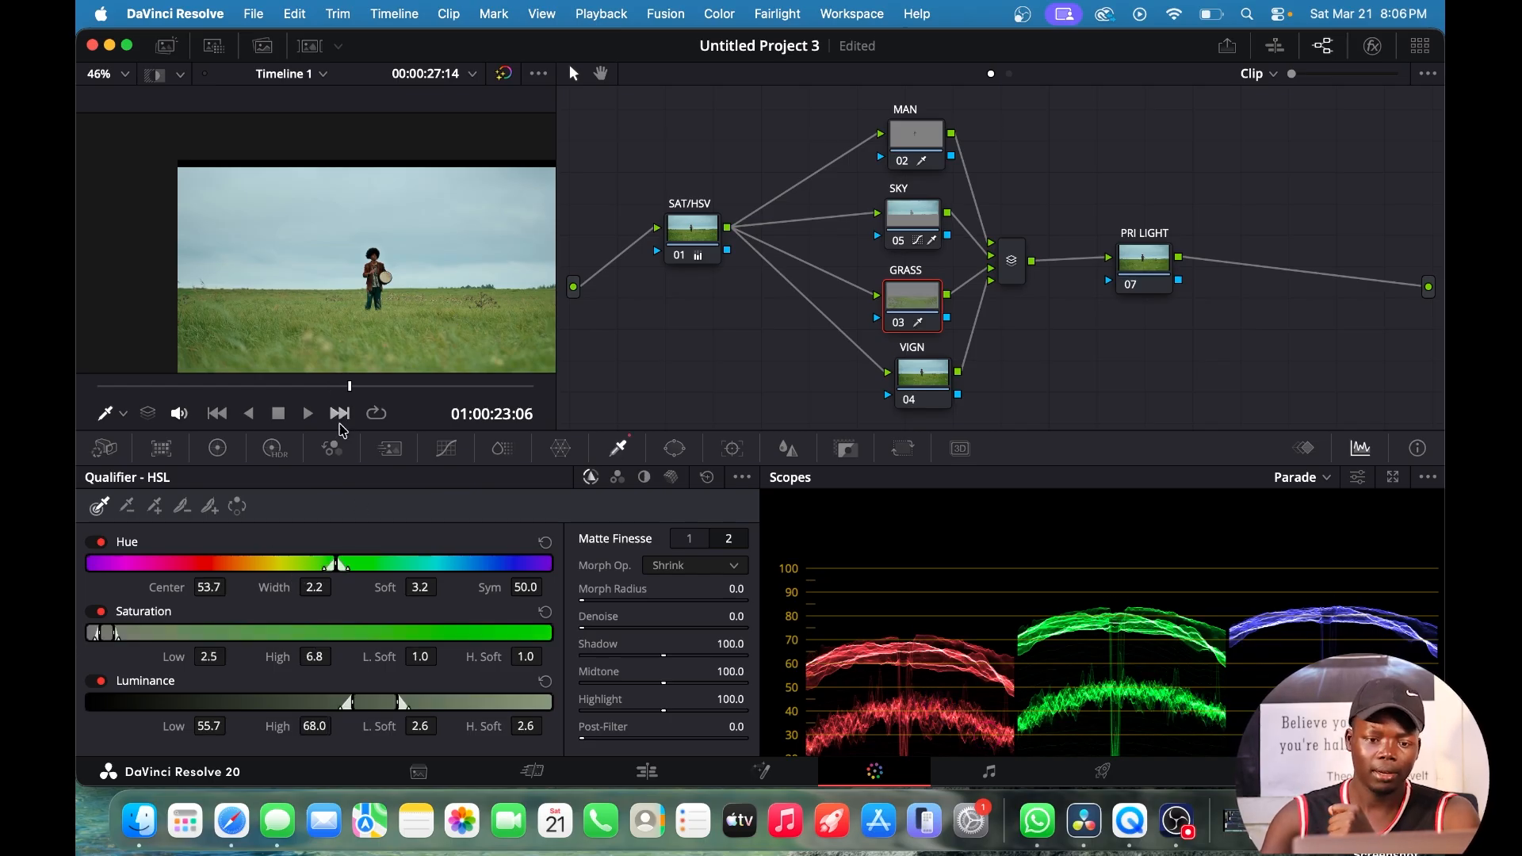
key("shift+h")
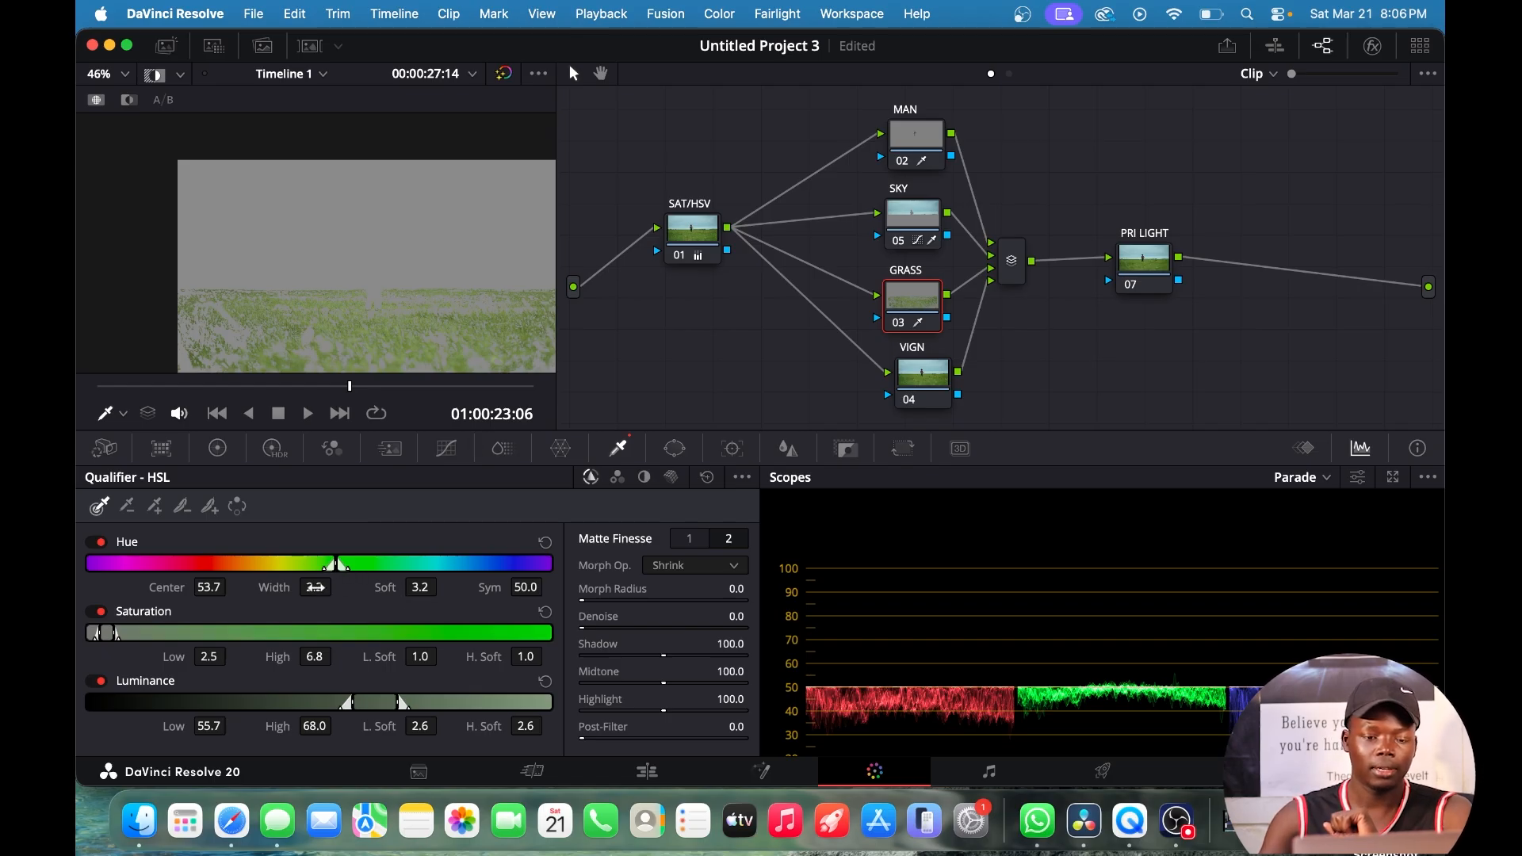
Refine the GRASS qualifier to hue center 54.5, hue width 33.0 and saturation high 11.7, with matte denoise 1.6.
left_click_drag(316, 587, 337, 587)
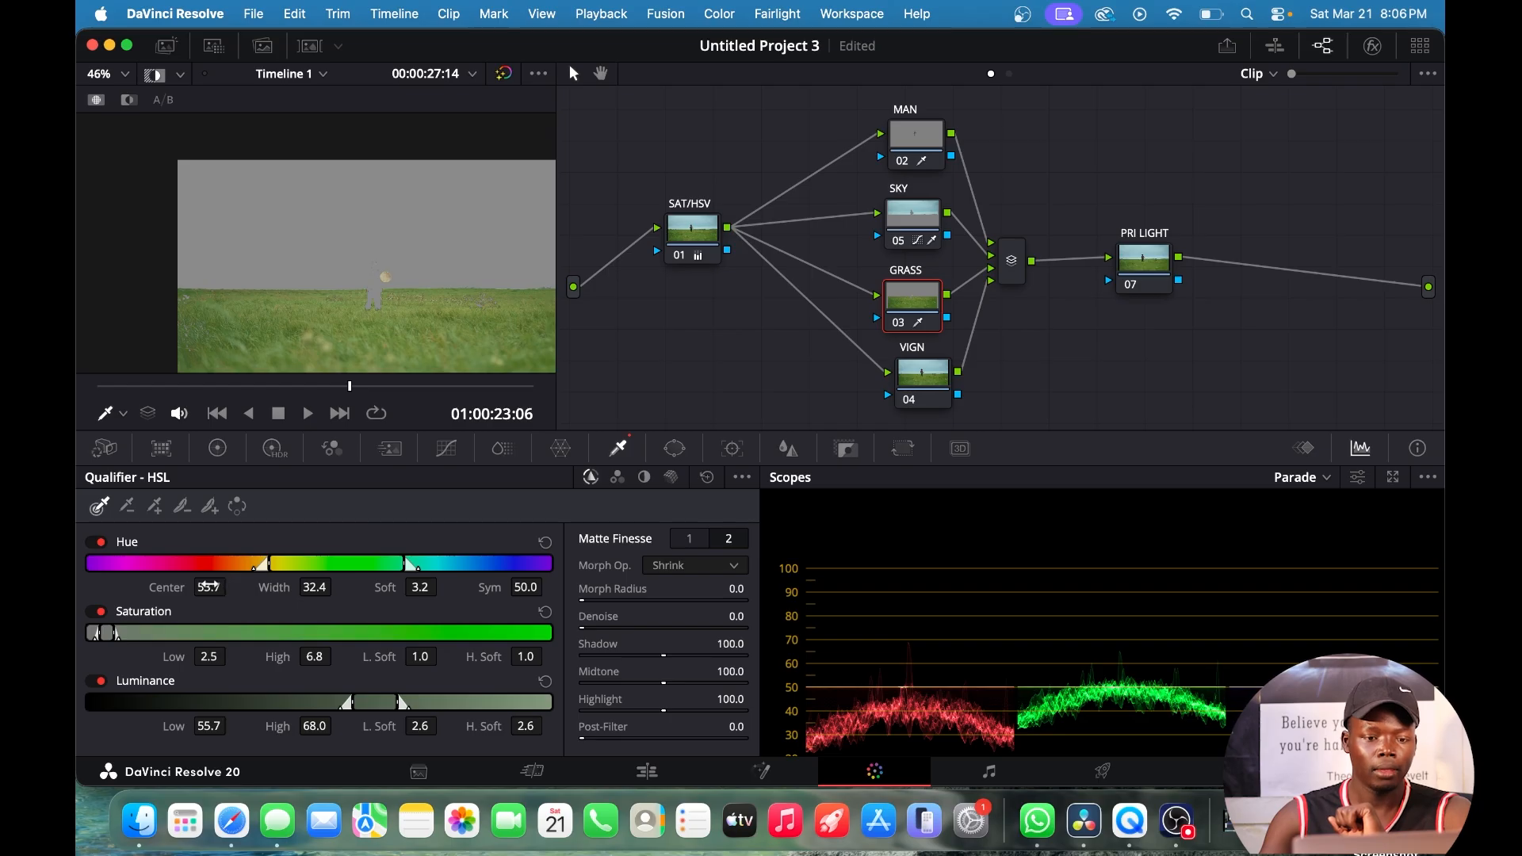
left_click_drag(232, 588, 232, 586)
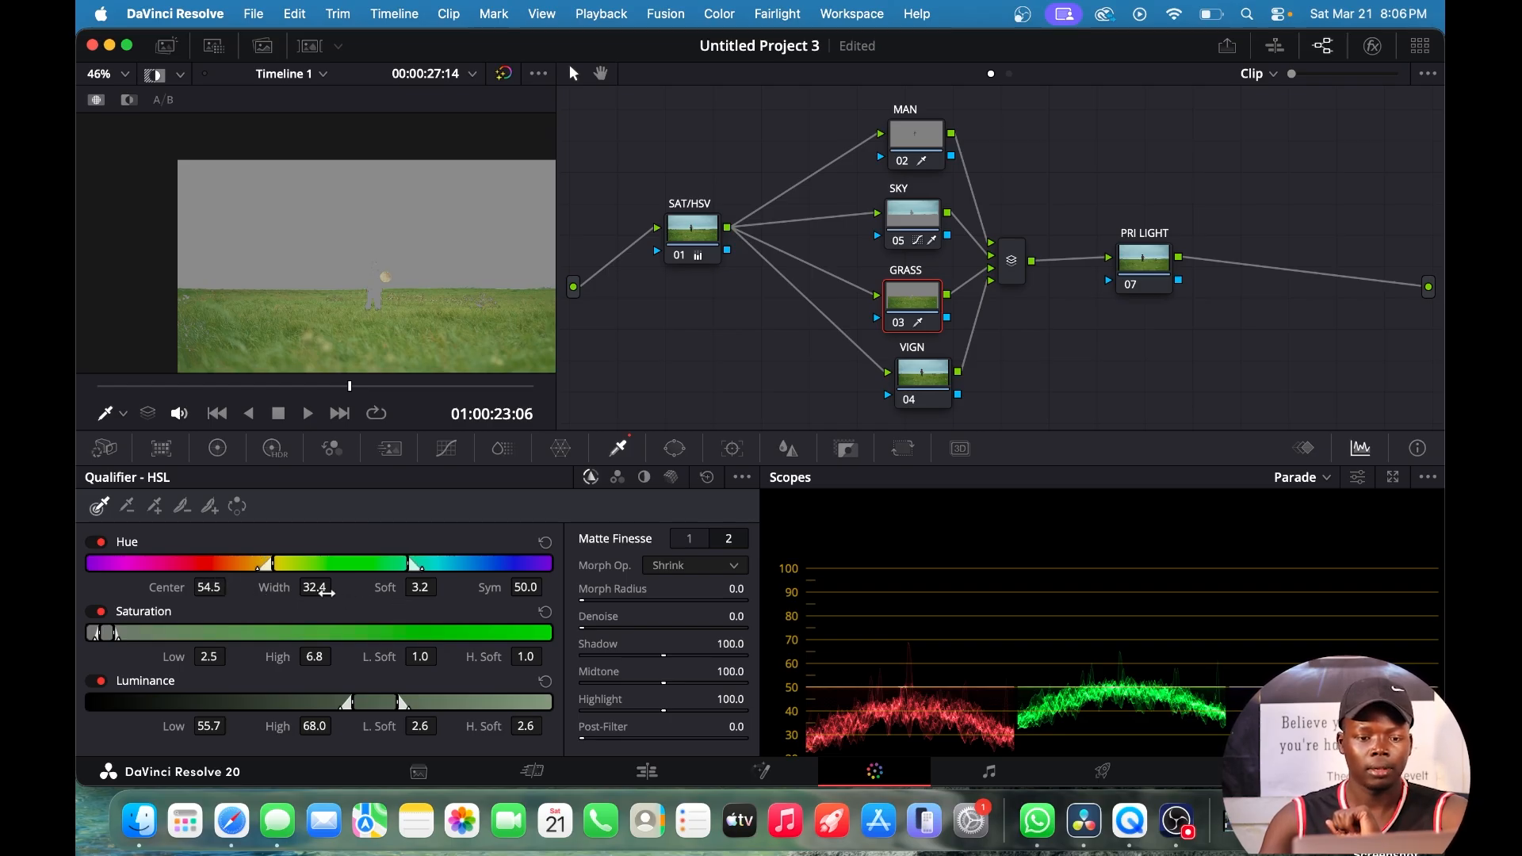
left_click_drag(315, 587, 319, 587)
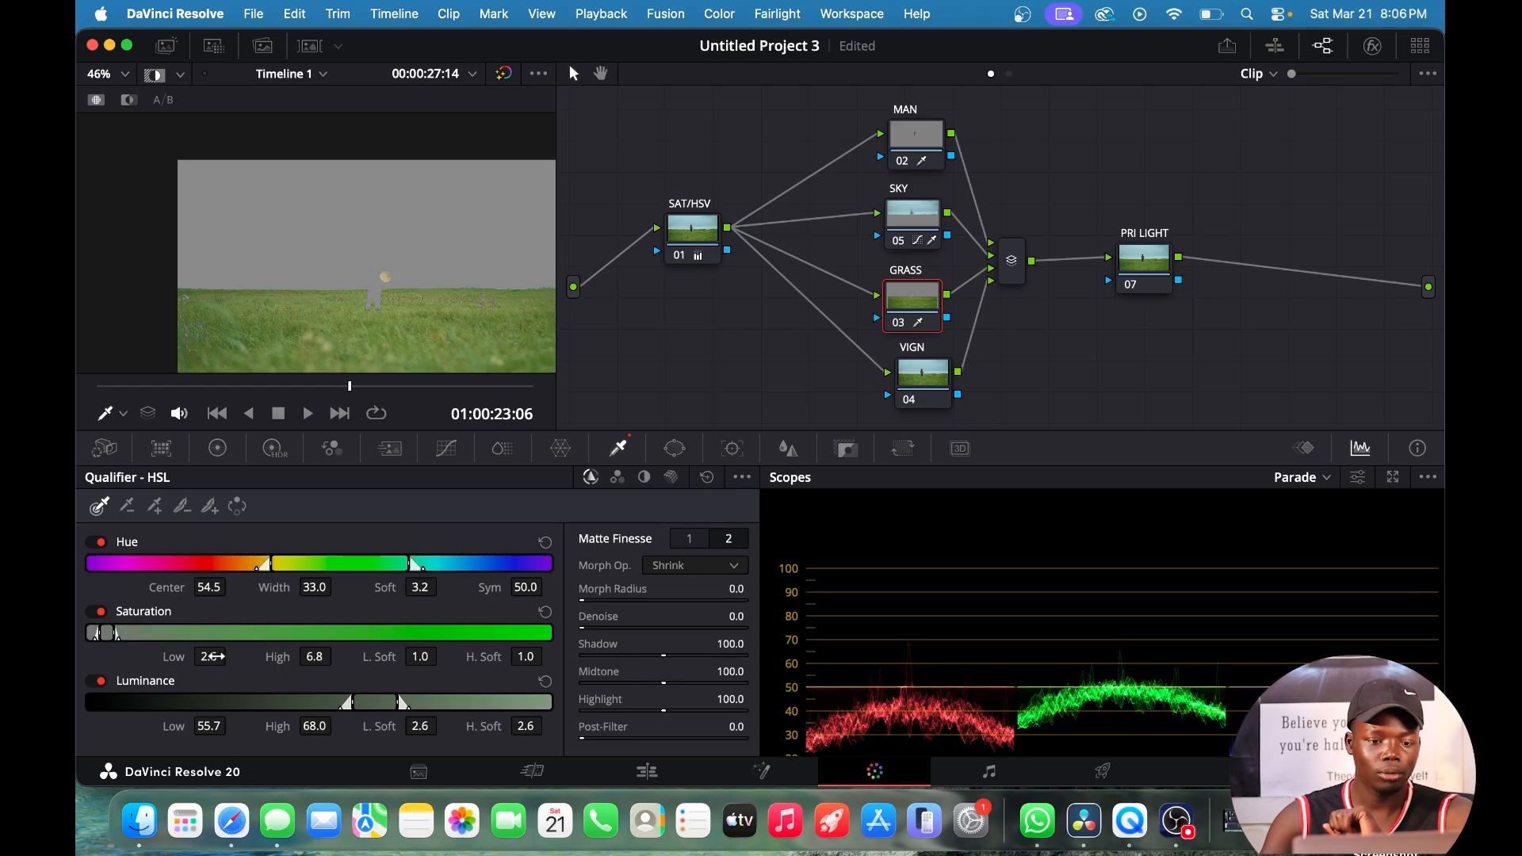
left_click_drag(310, 657, 311, 657)
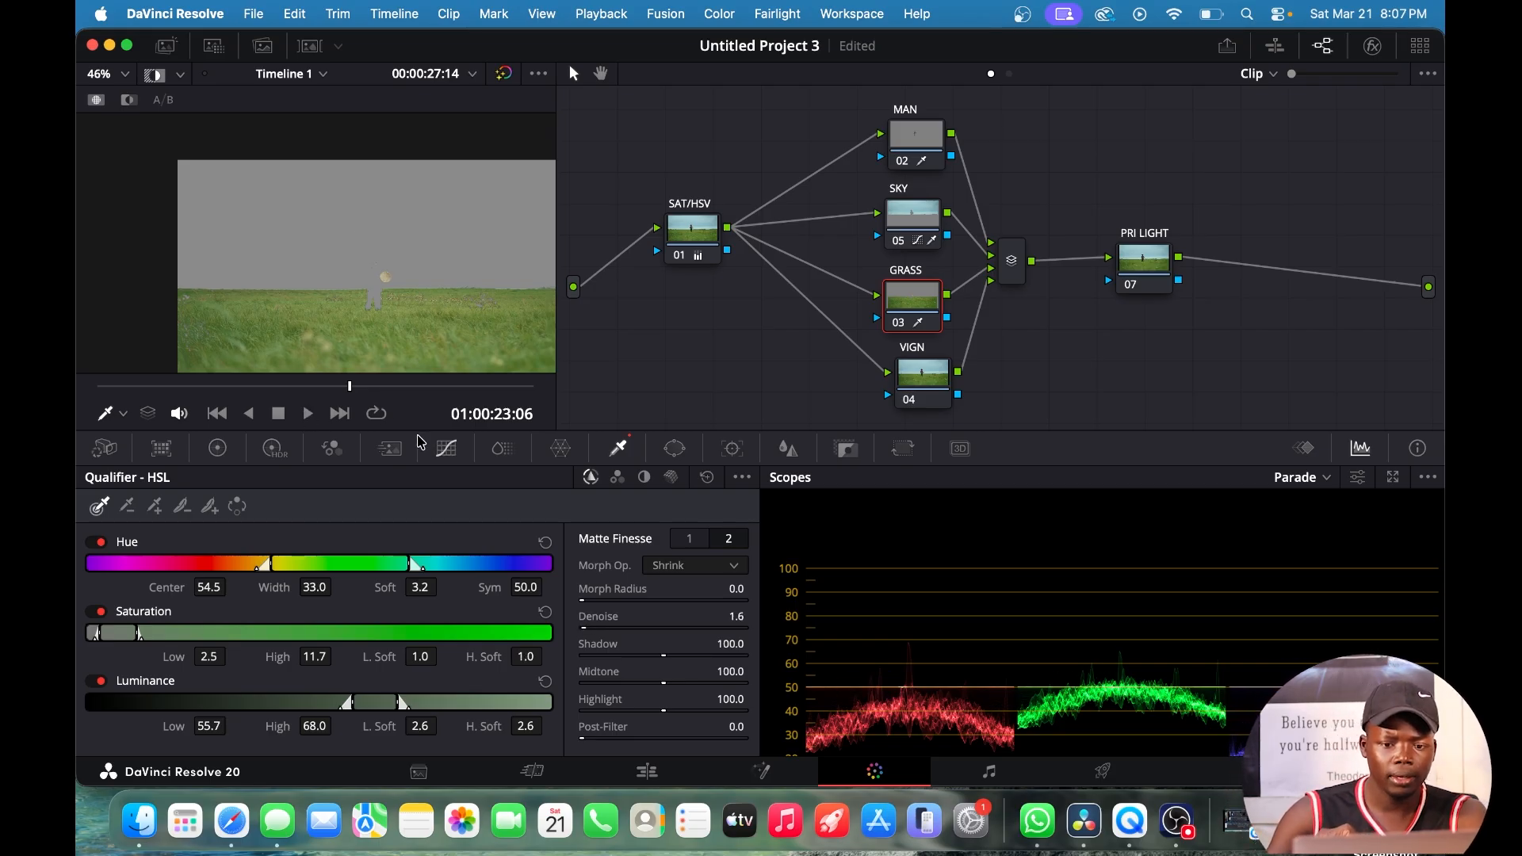
Sample the grass on the GRASS node's Hue Vs Hue curve and set the middle point to input hue 327.59, hue rotate 12.00.
left_click(448, 449)
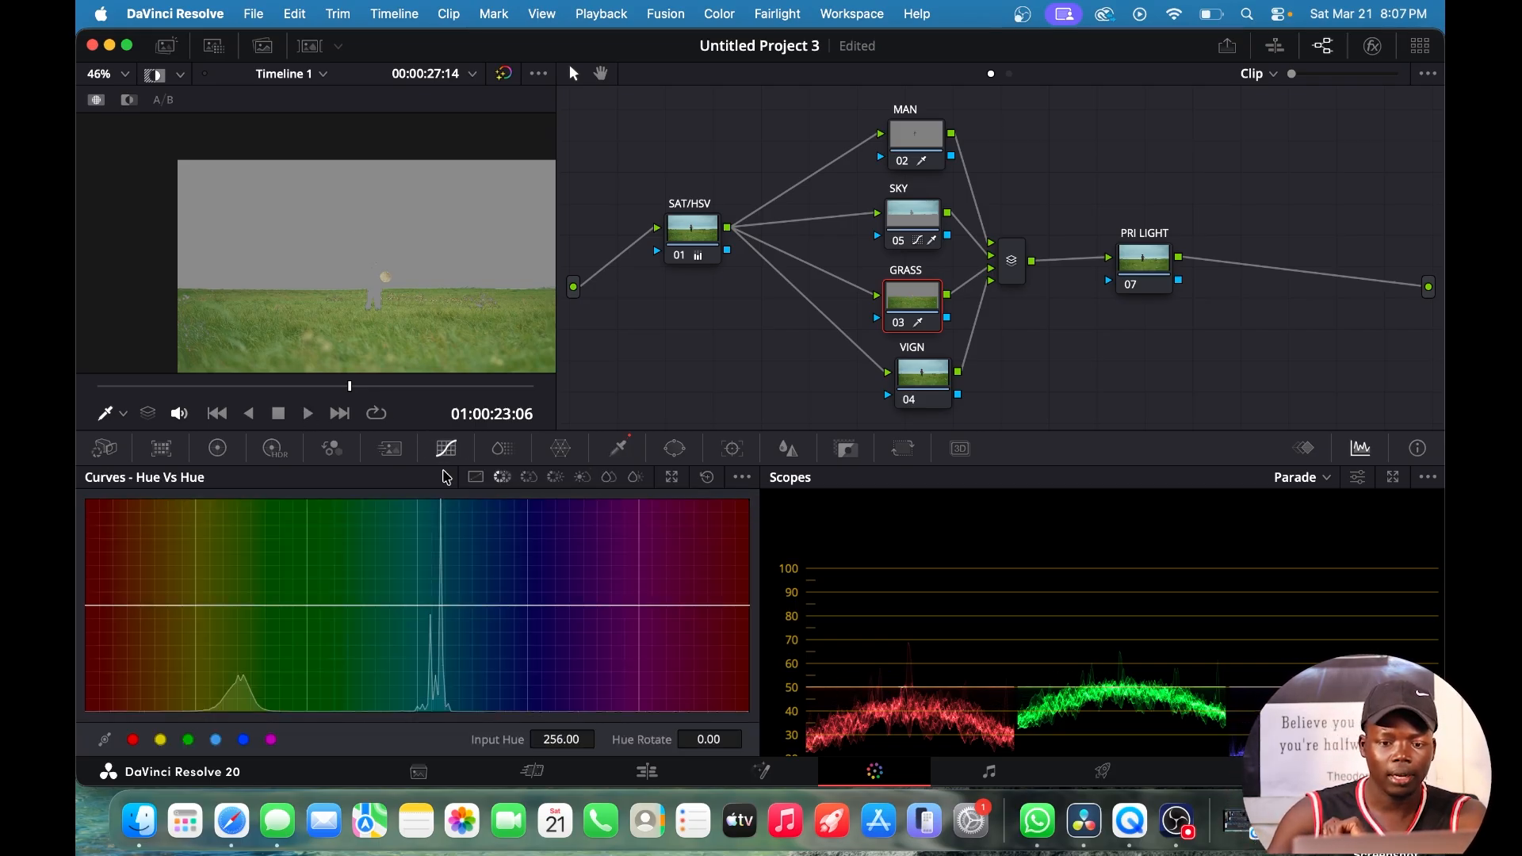
left_click(433, 333)
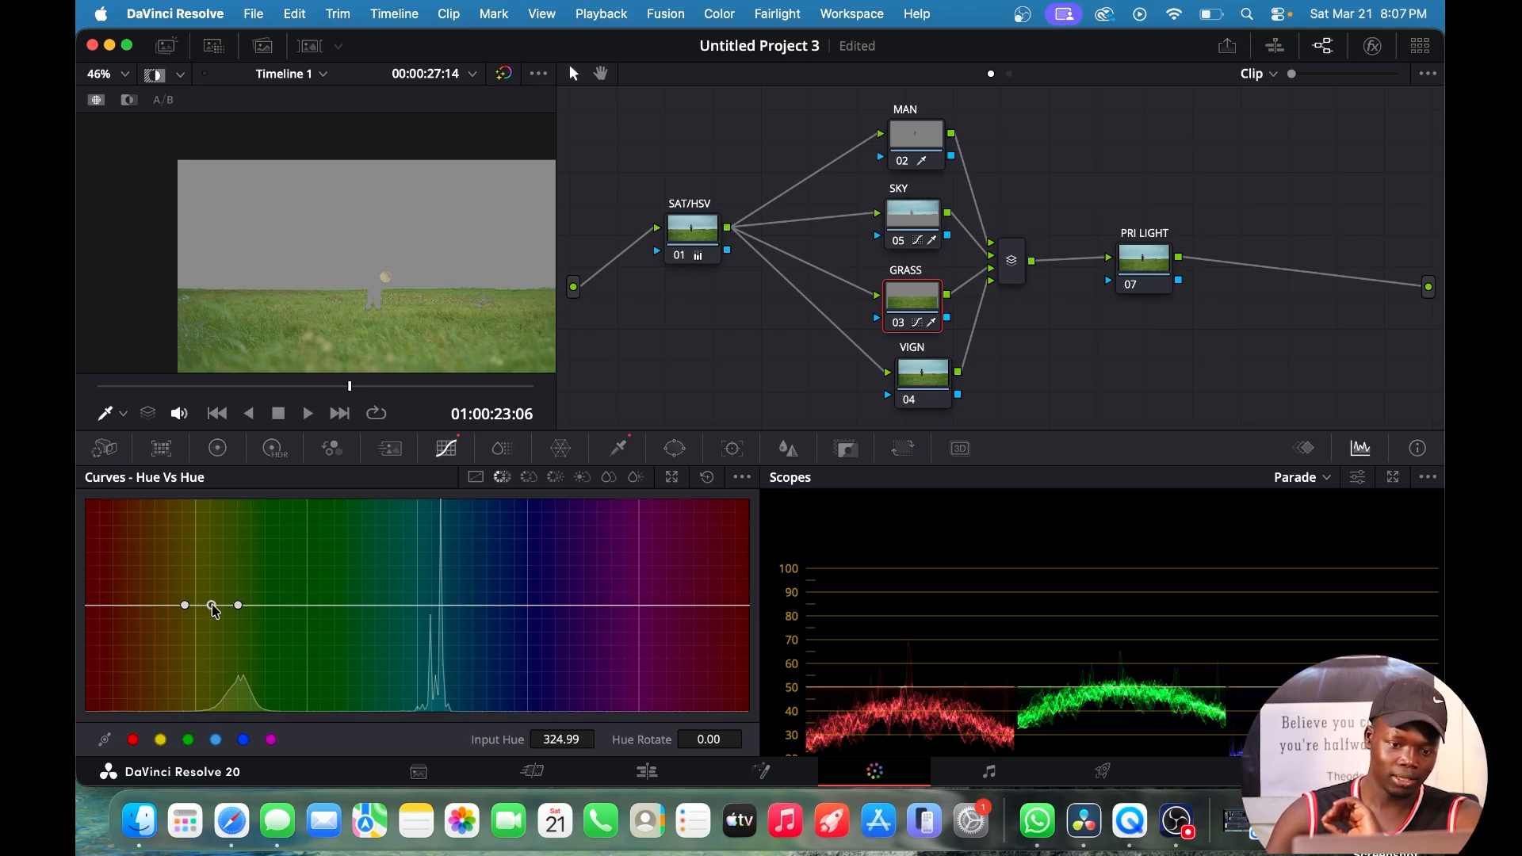
mouse_move(213, 606)
left_mouse_down()
mouse_move(212, 622)
mouse_move(214, 592)
mouse_move(217, 607)
left_mouse_up()
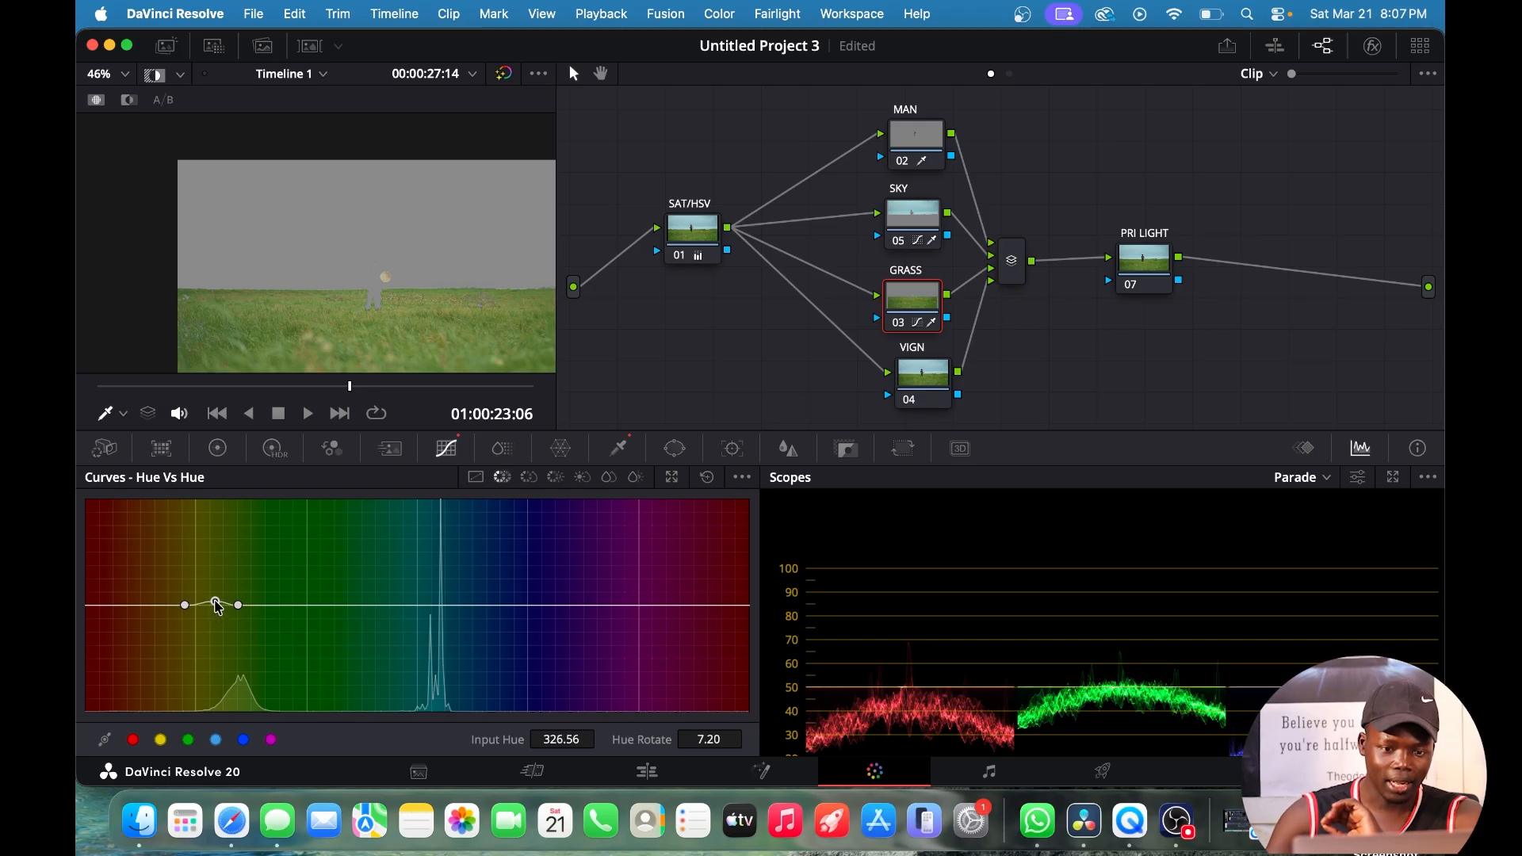
left_click_drag(217, 605, 219, 608)
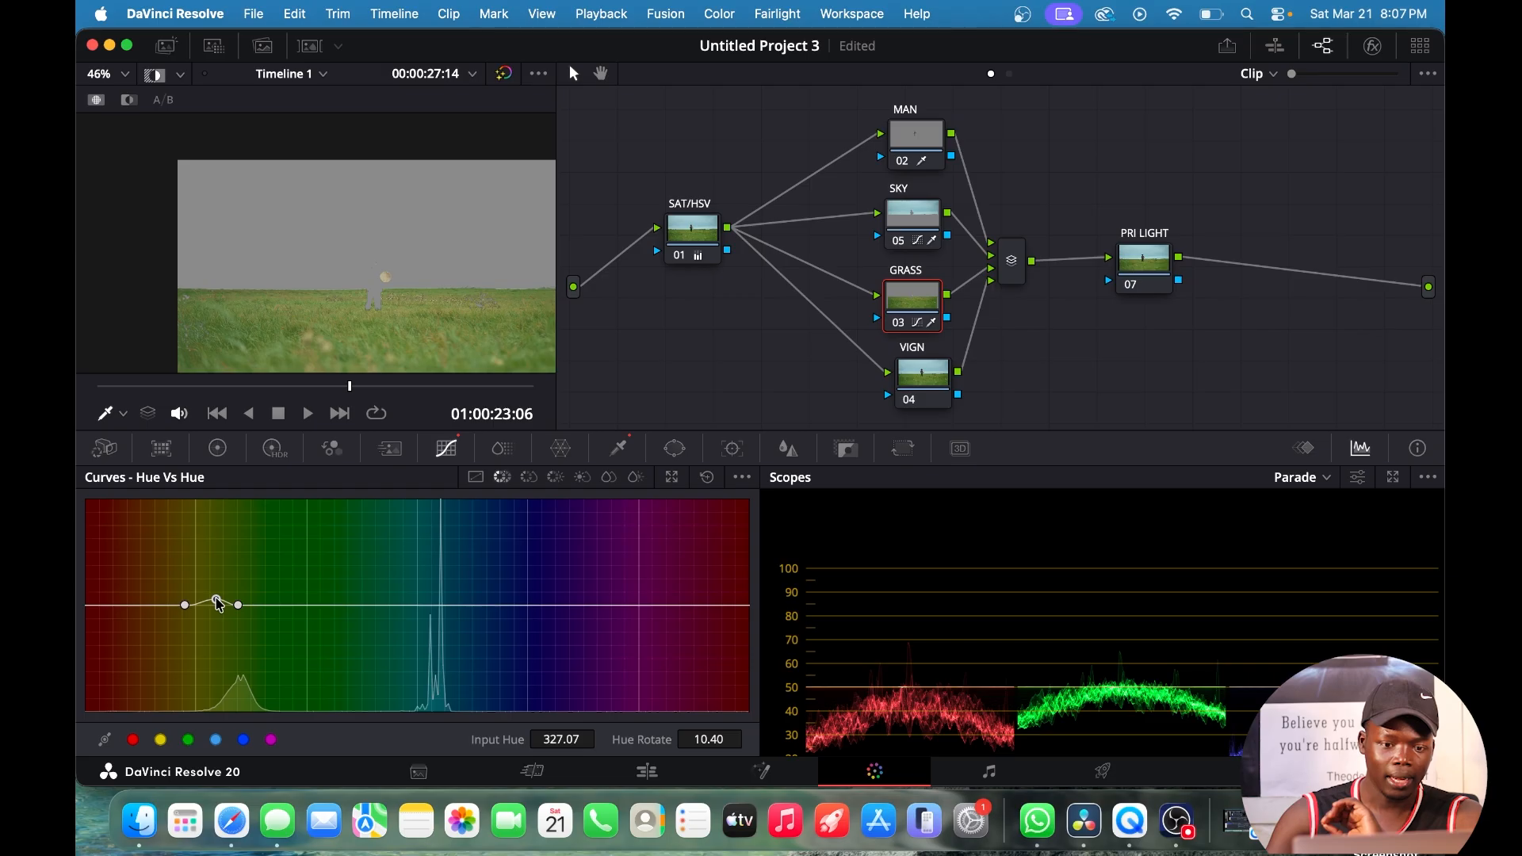
left_click_drag(219, 600, 220, 600)
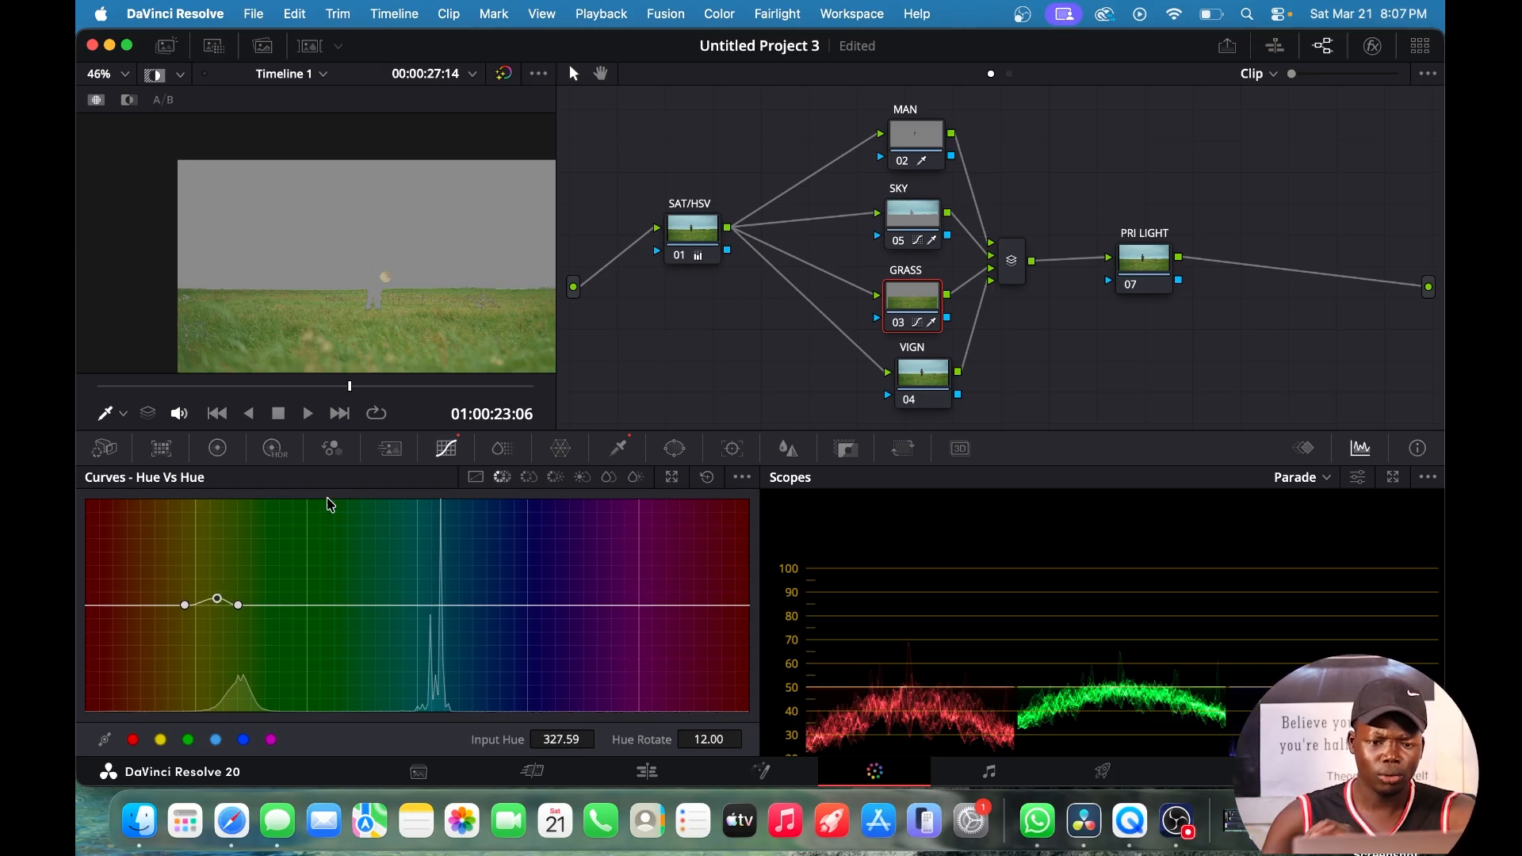
Inspect the highlighted grass key and its hue shift around the man and across the whole field.
scroll(381, 285, "up", 3)
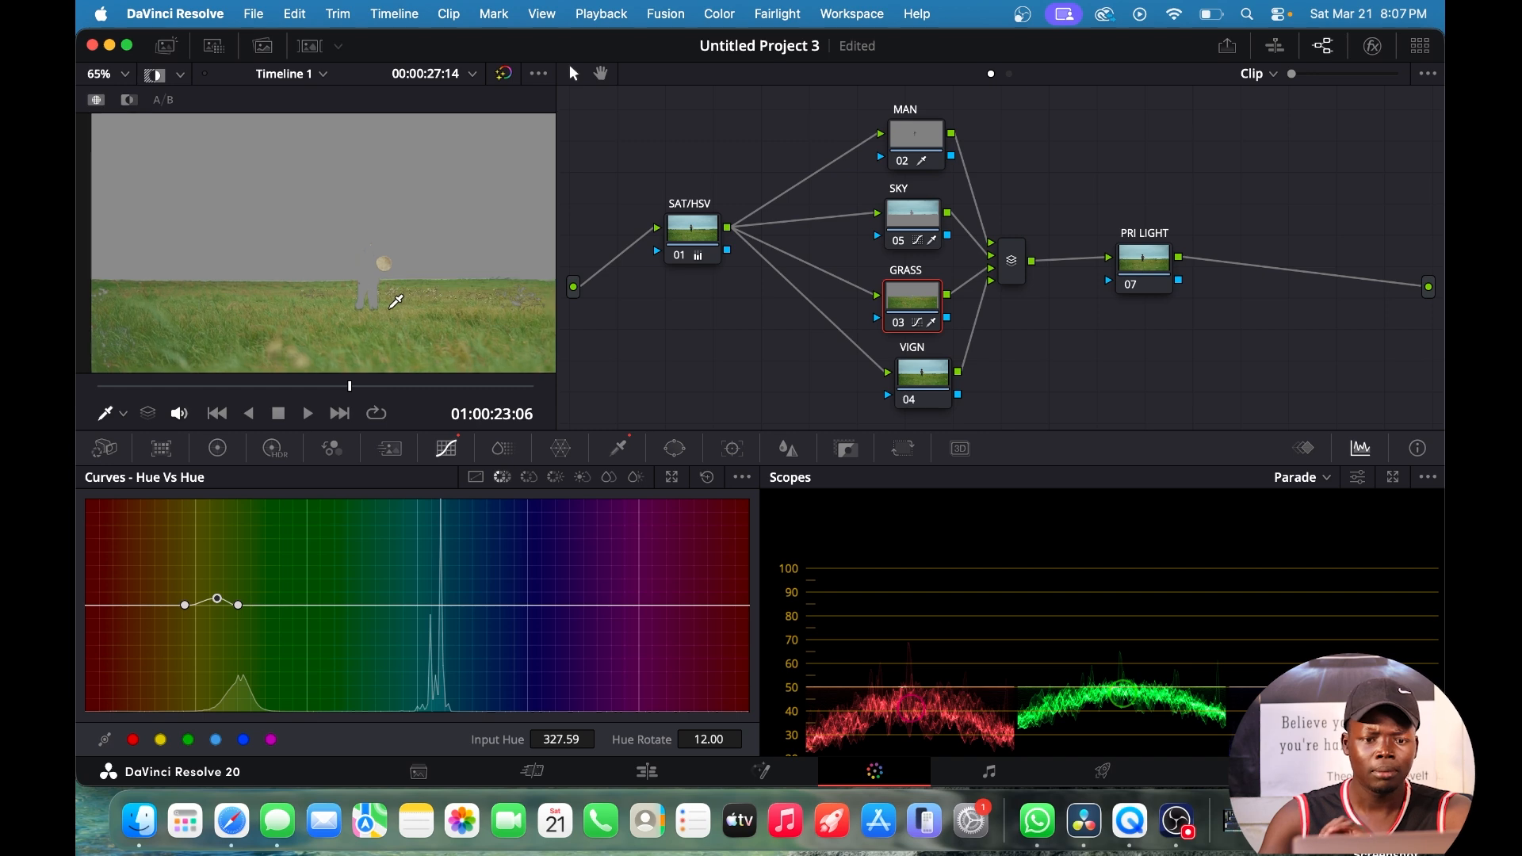
scroll(394, 302, "down", 3)
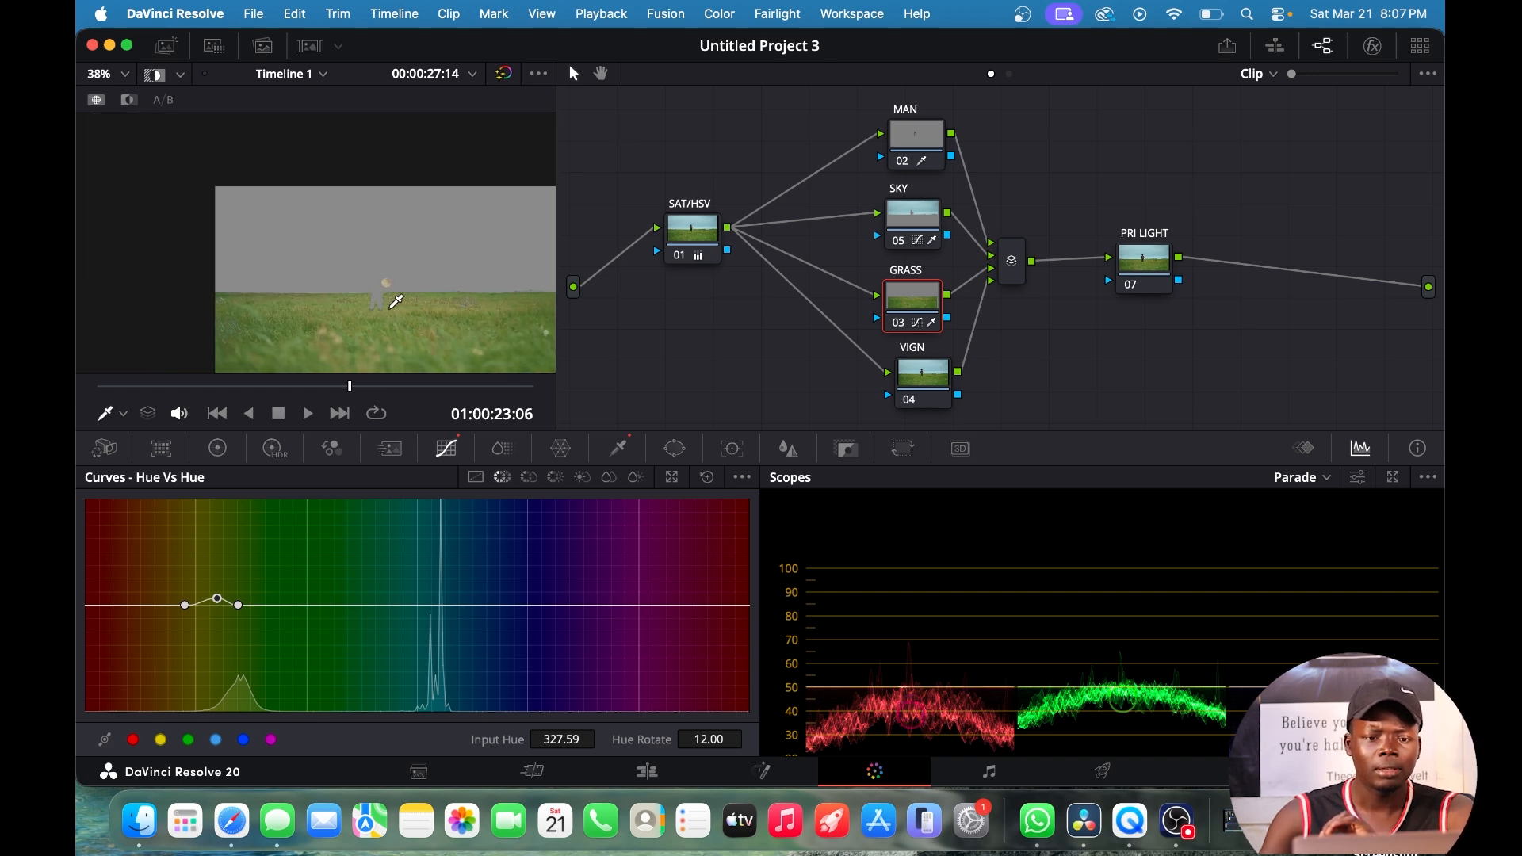
scroll(394, 302, "up", 2)
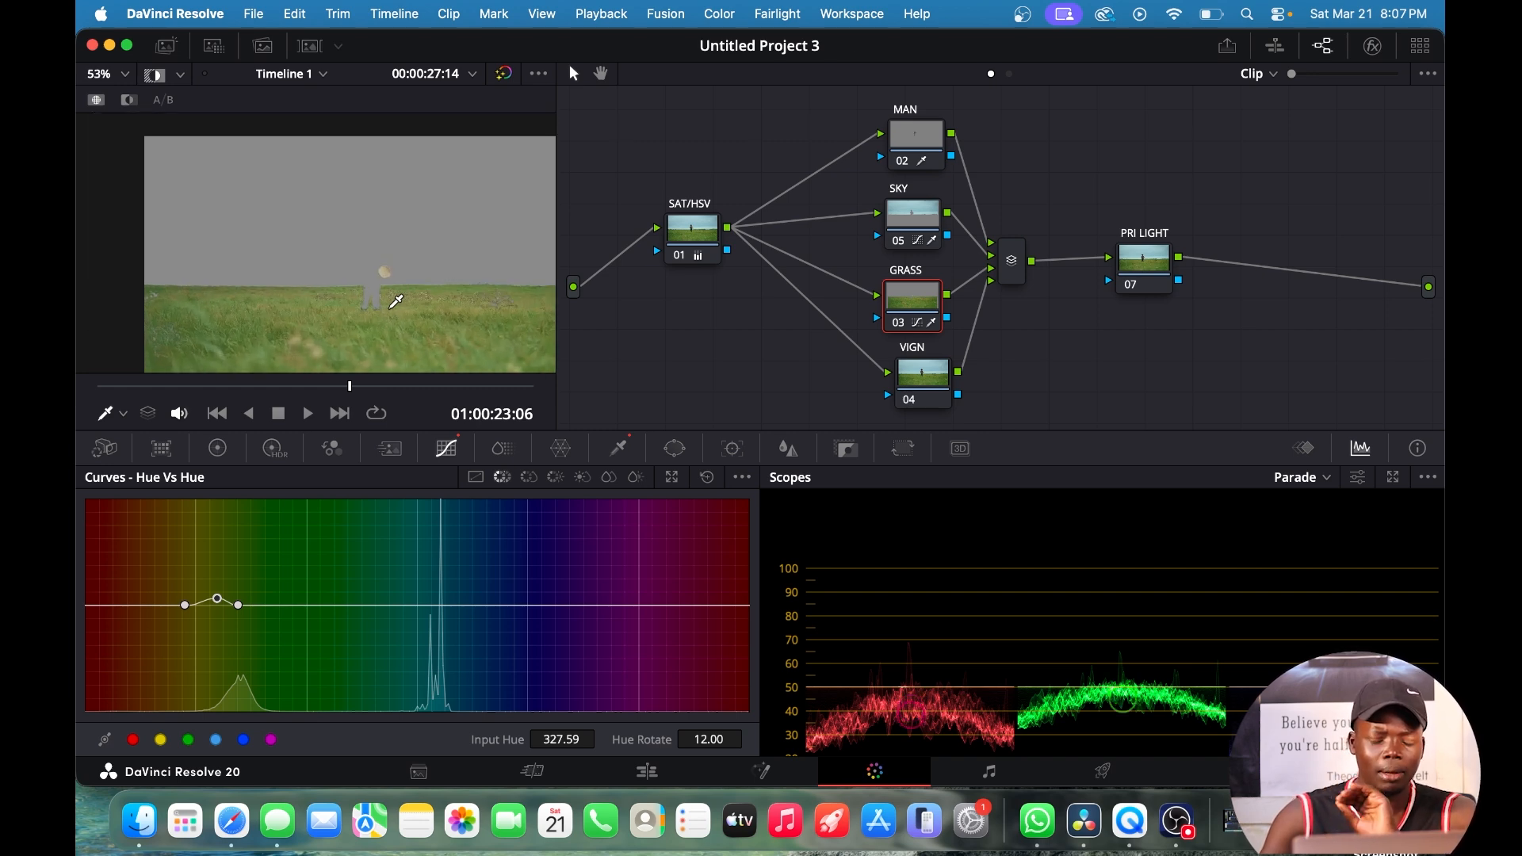
scroll(398, 301, "up", 3)
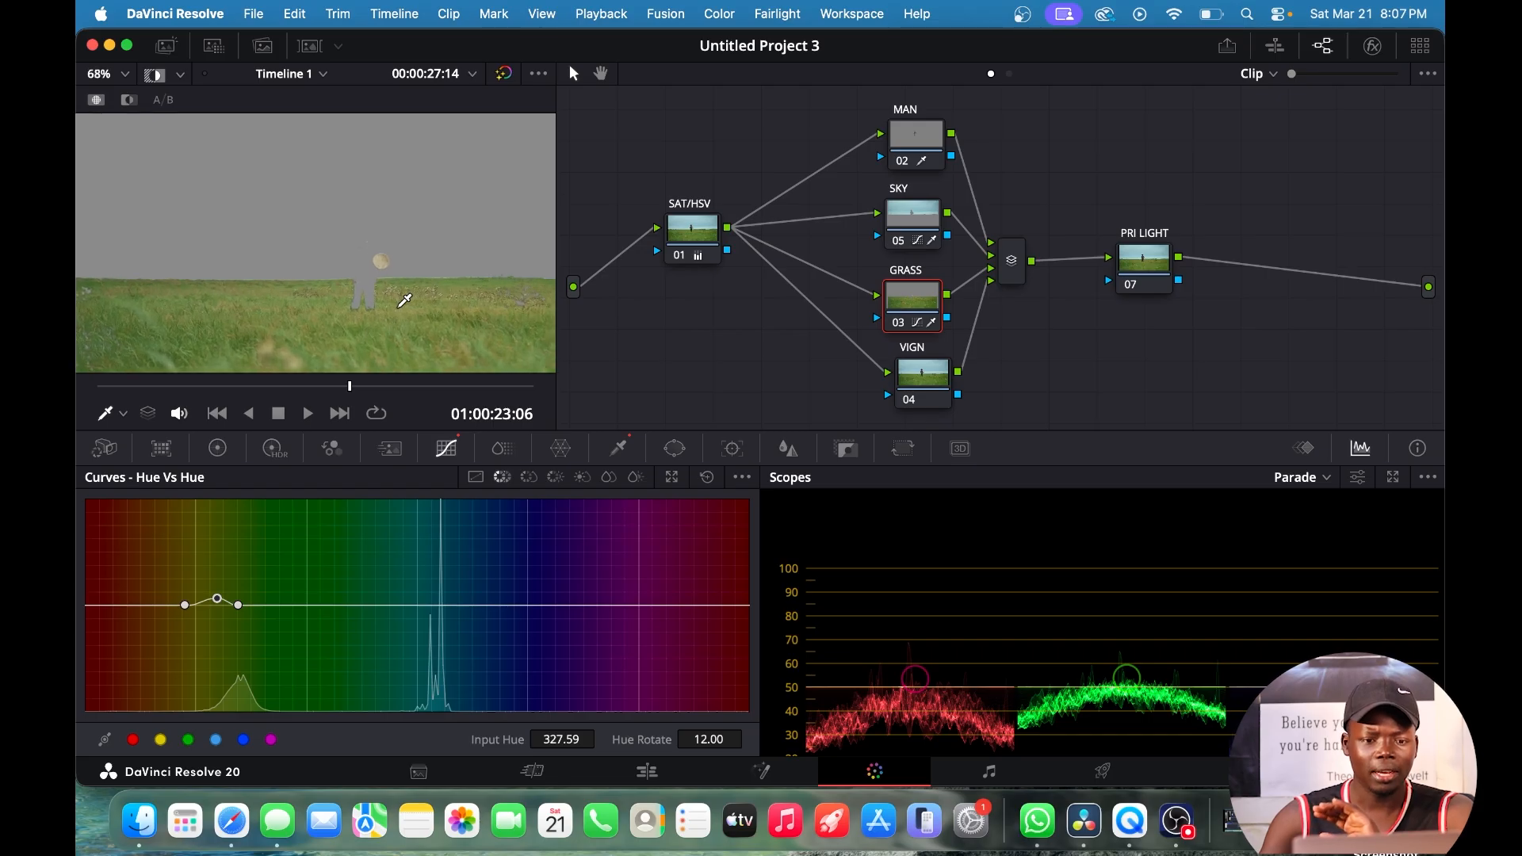
scroll(404, 301, "down", 1)
scroll(405, 300, "down", 1)
scroll(405, 301, "down", 6)
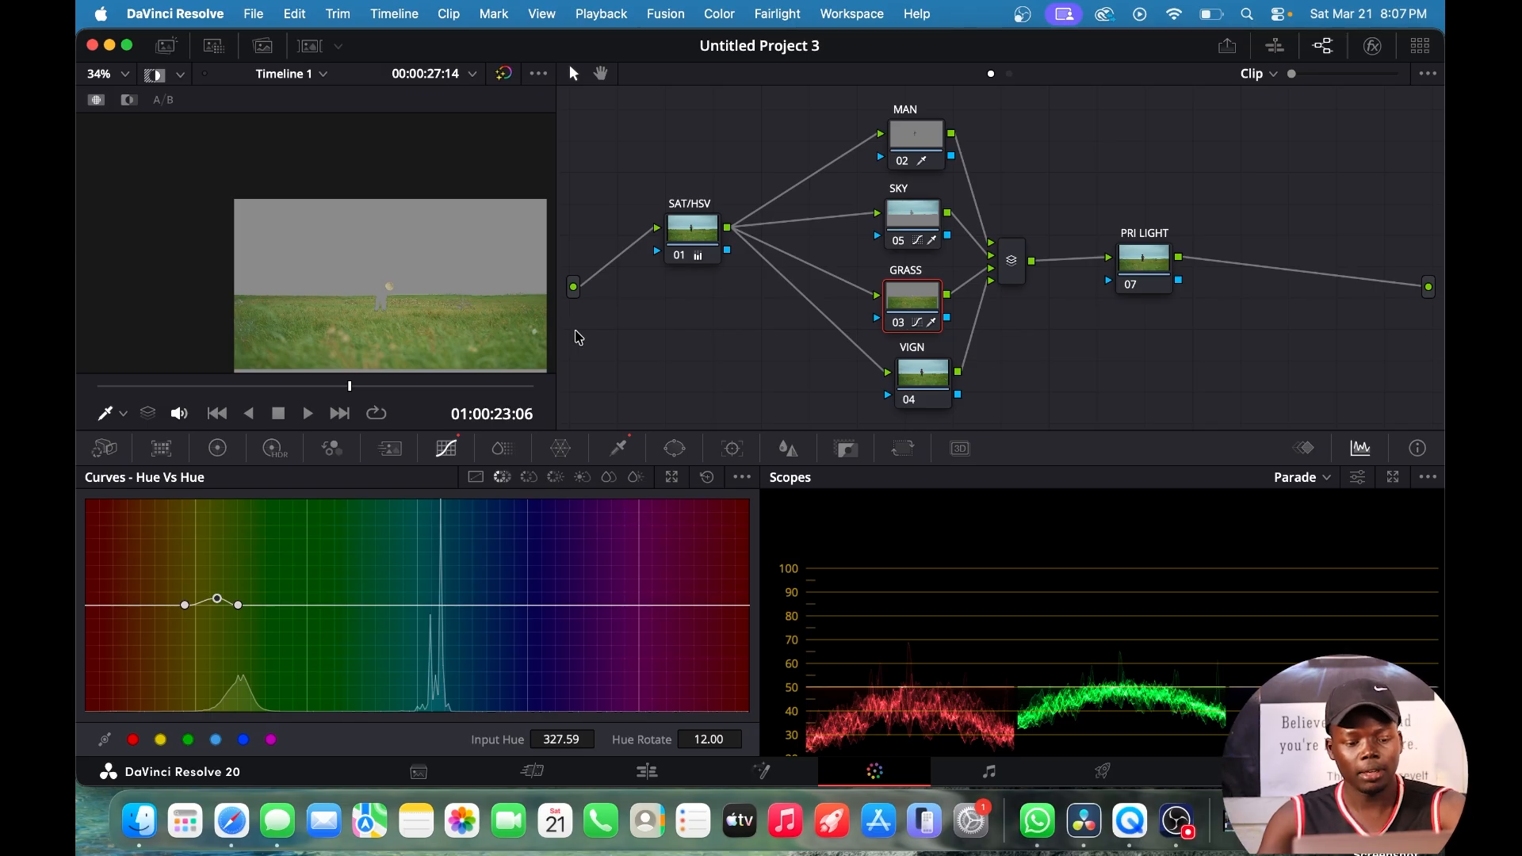
Turn off the highlight, compare the picture with the GRASS node disabled and enabled, and examine the grass around the man up close.
key("shift+h")
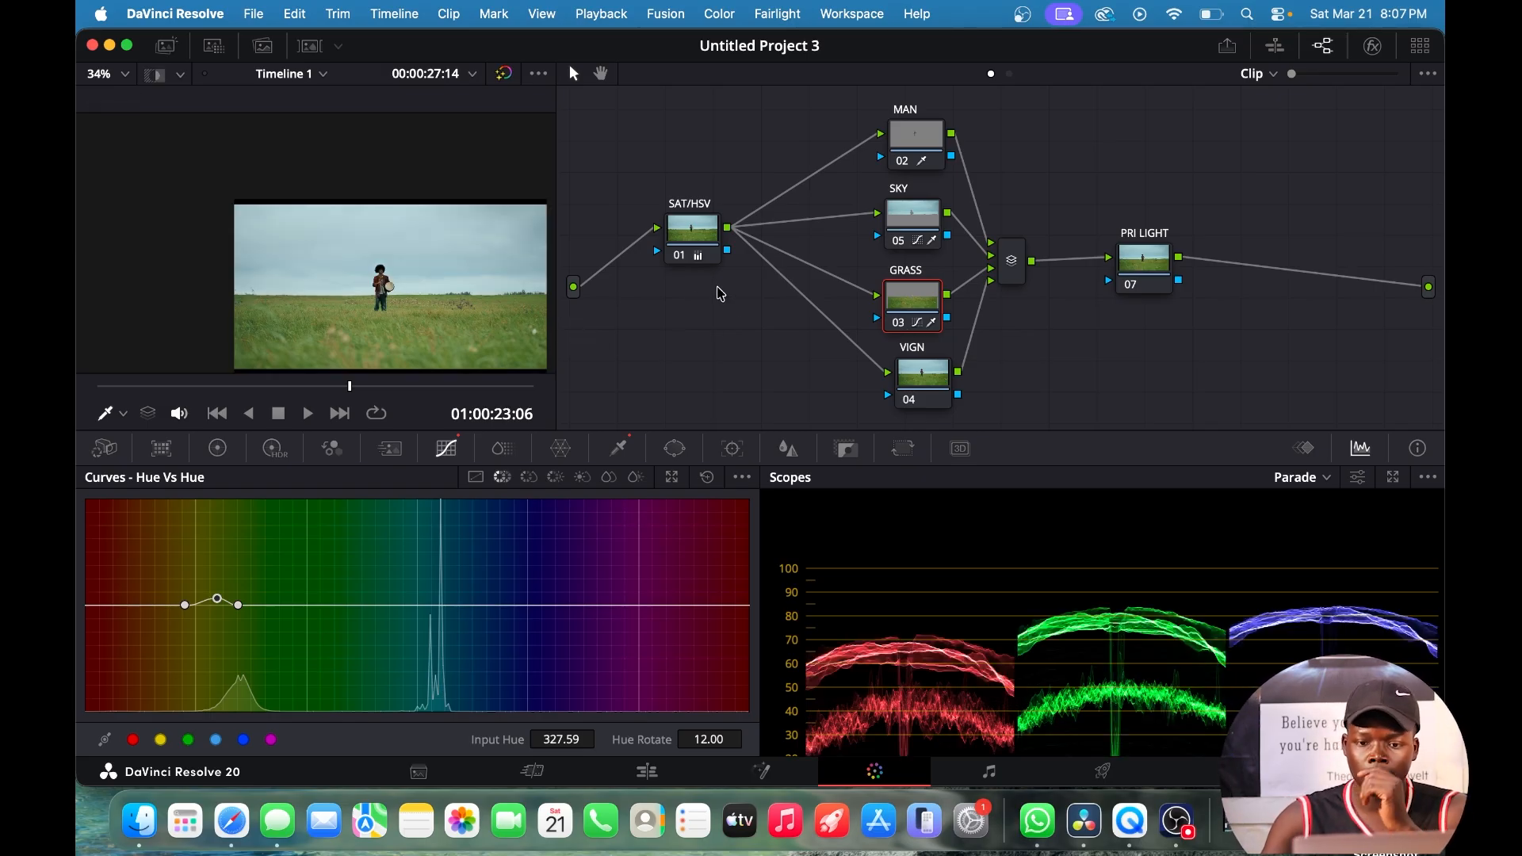
left_click(899, 323)
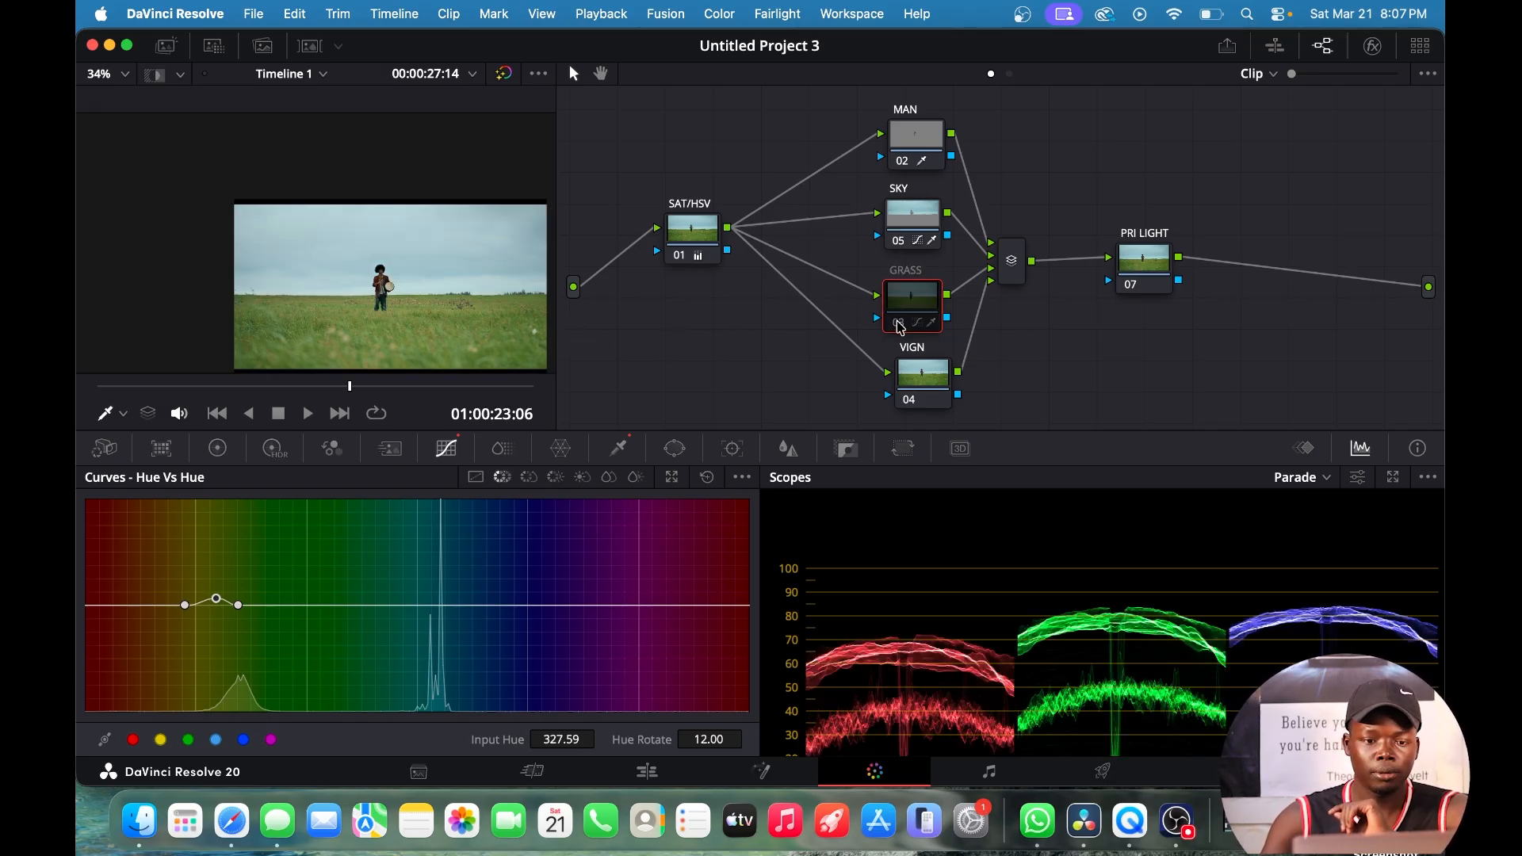
left_click(899, 324)
left_click(899, 323)
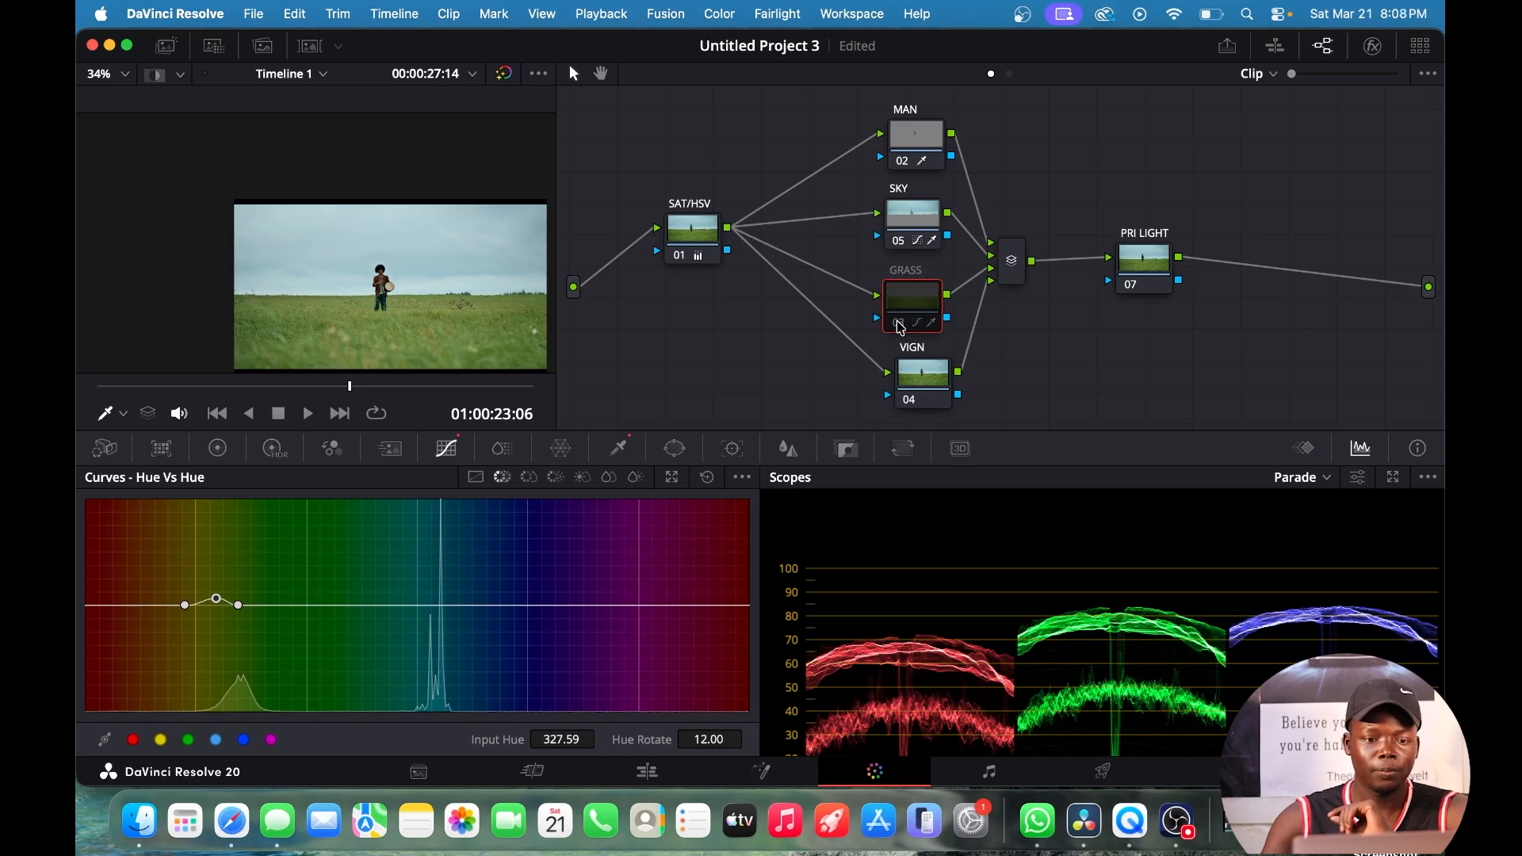
left_click(899, 325)
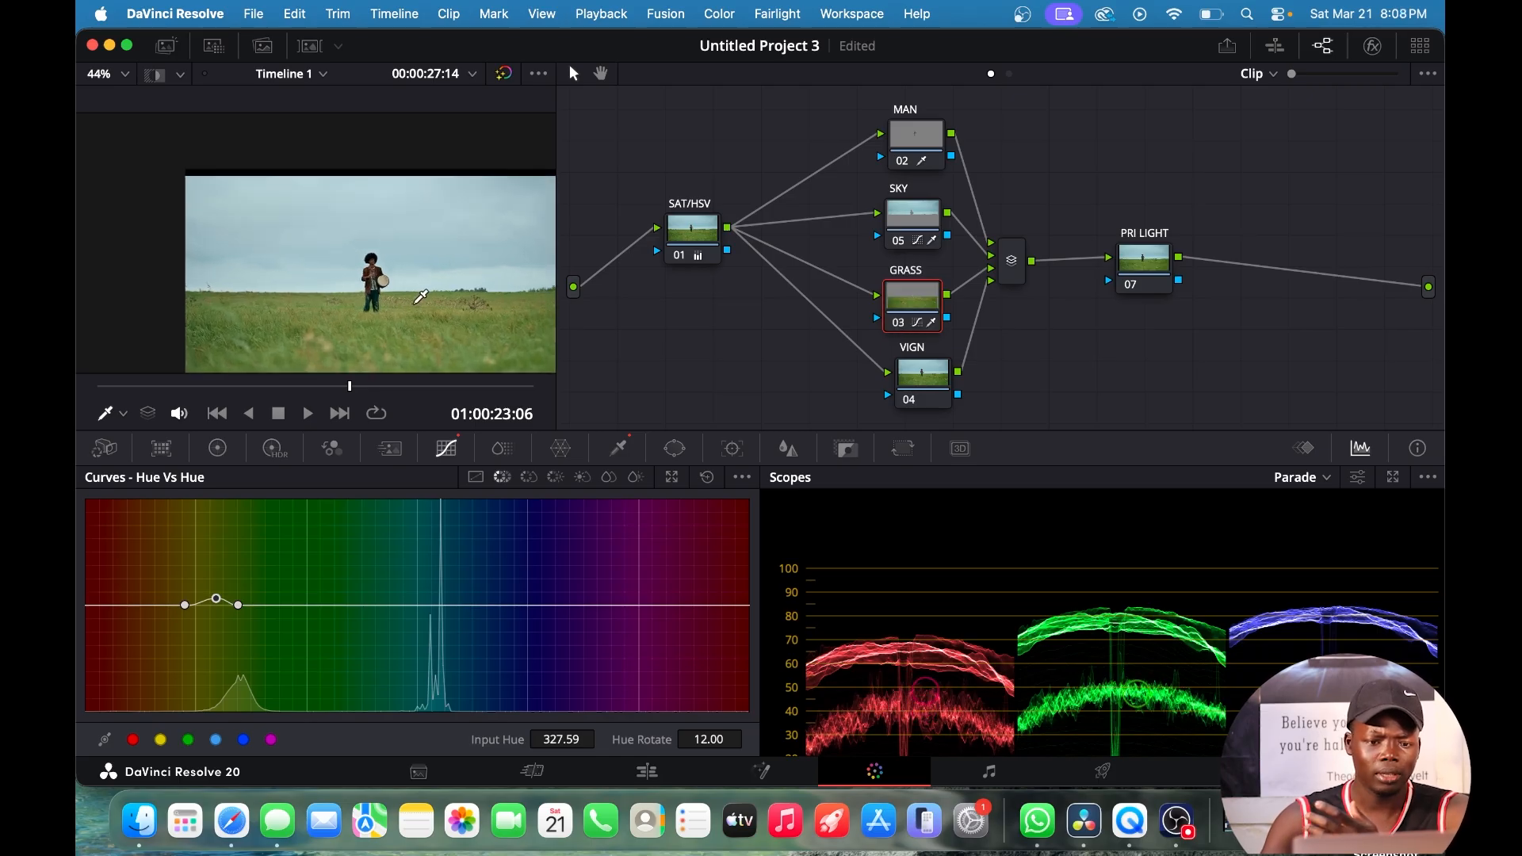
scroll(423, 295, "up", 6)
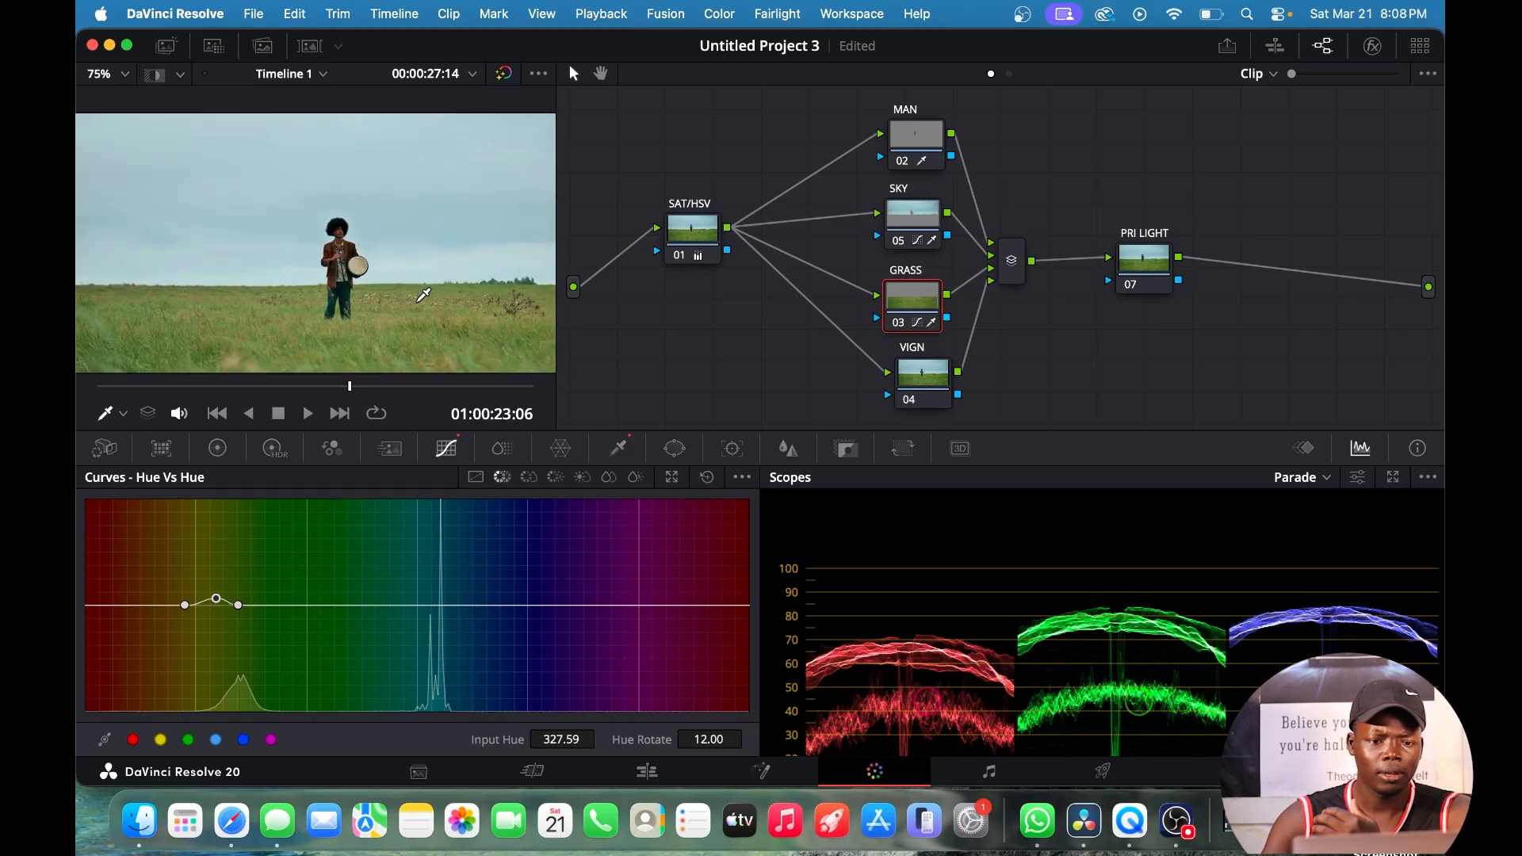
scroll(423, 295, "up", 5)
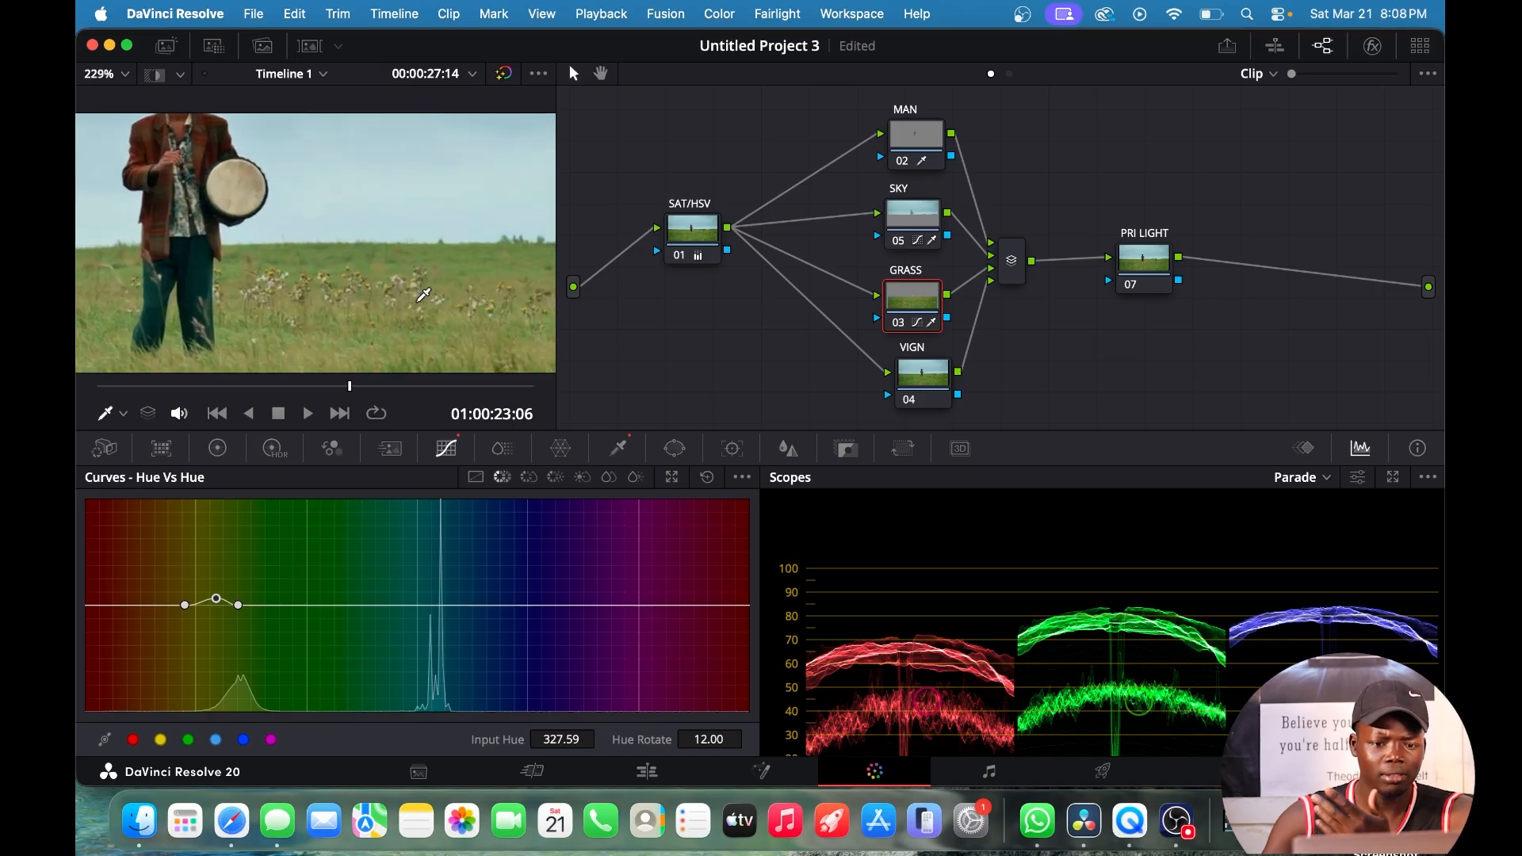
scroll(423, 295, "up", 3)
scroll(423, 295, "down", 6)
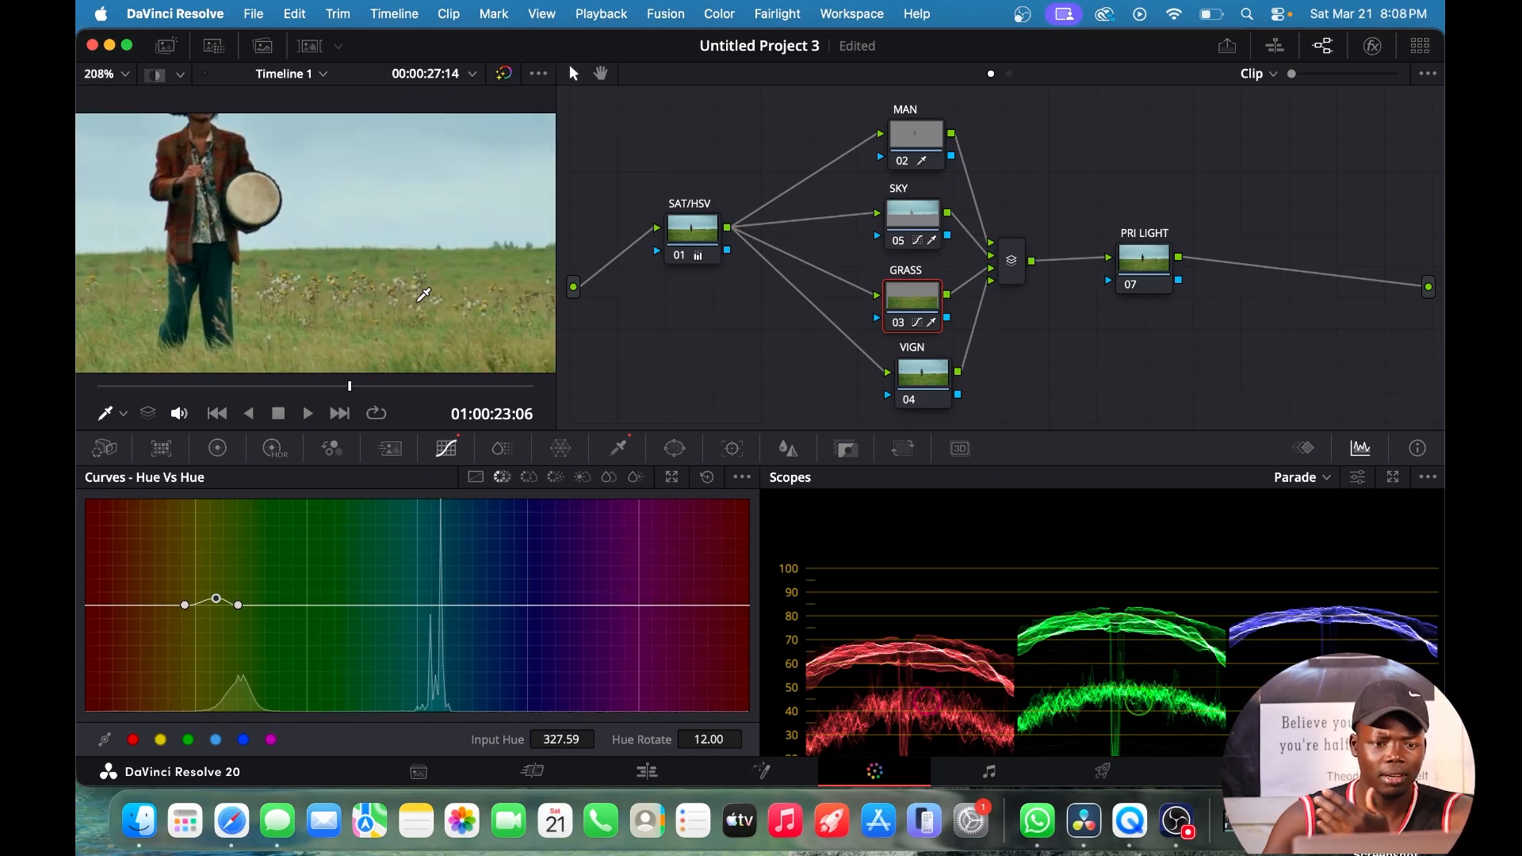
scroll(423, 295, "down", 7)
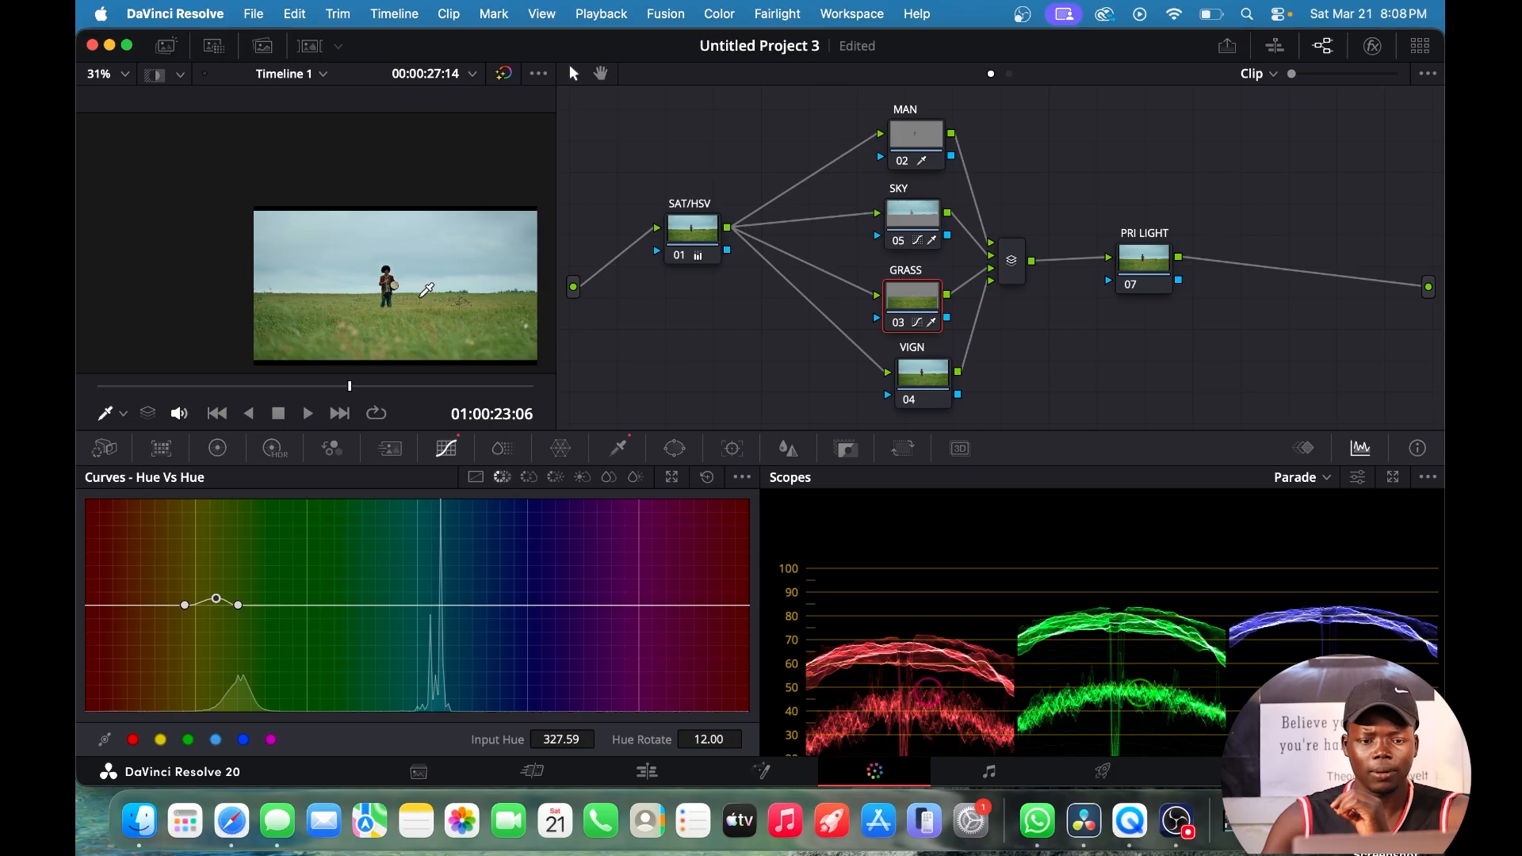
scroll(436, 289, "up", 1)
Align the VIGN node beneath the GRASS node and open its power window settings.
left_click(938, 387)
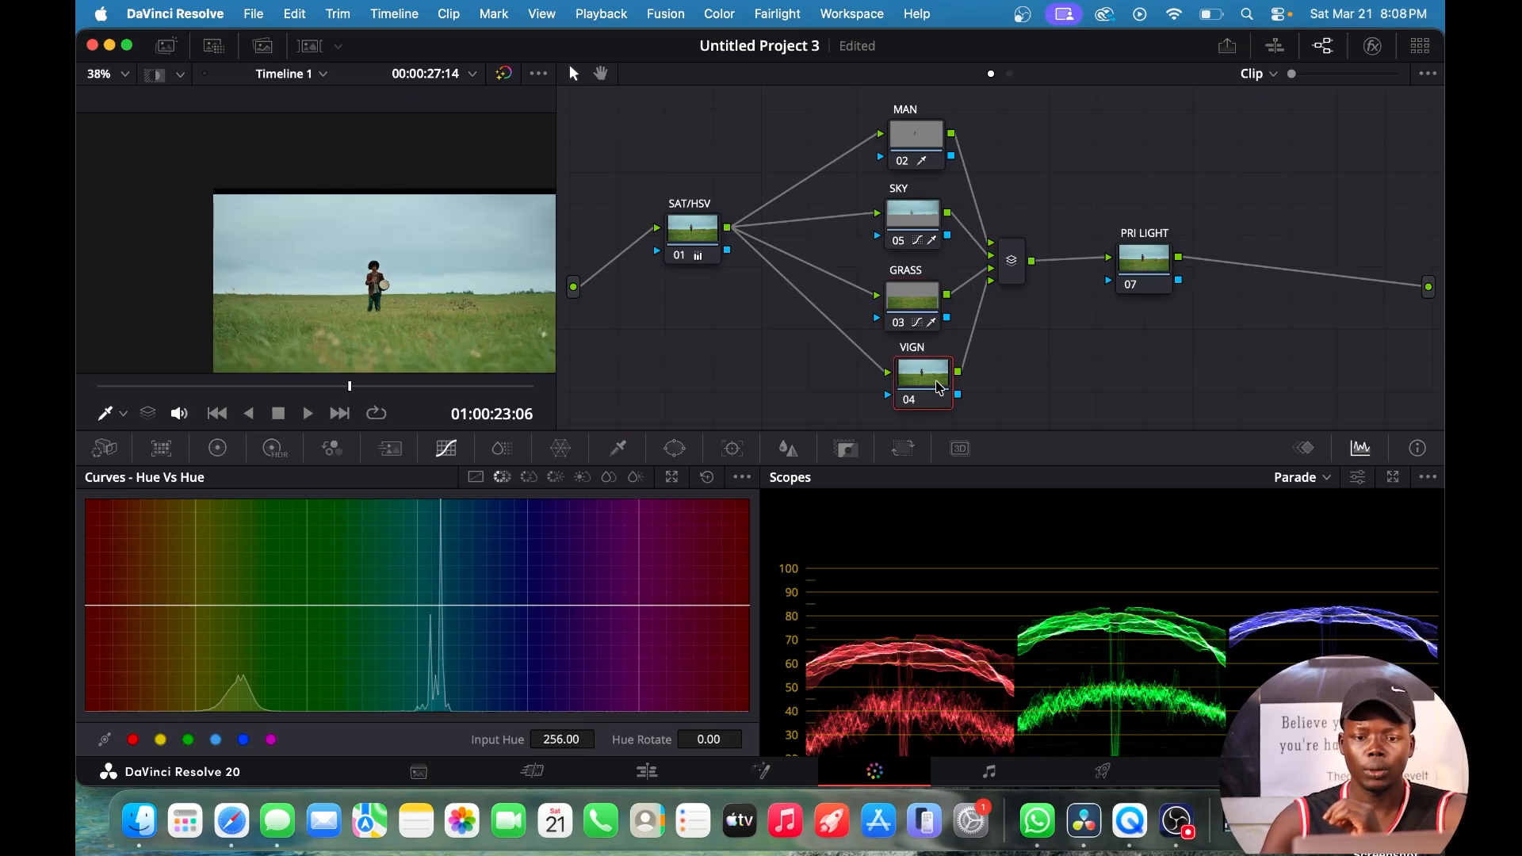
left_click_drag(934, 387, 913, 370)
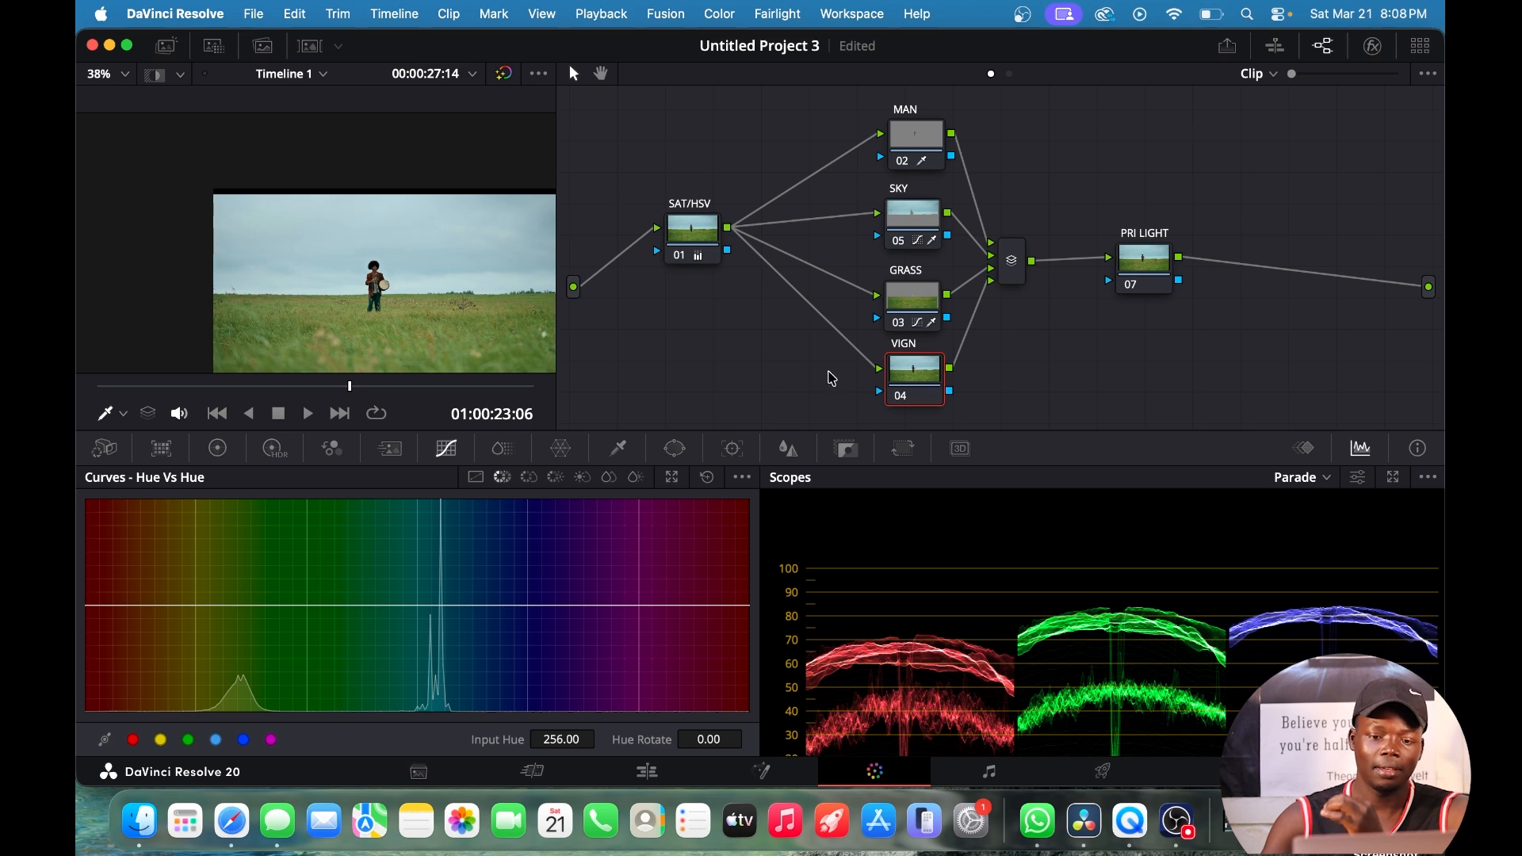
left_click(674, 449)
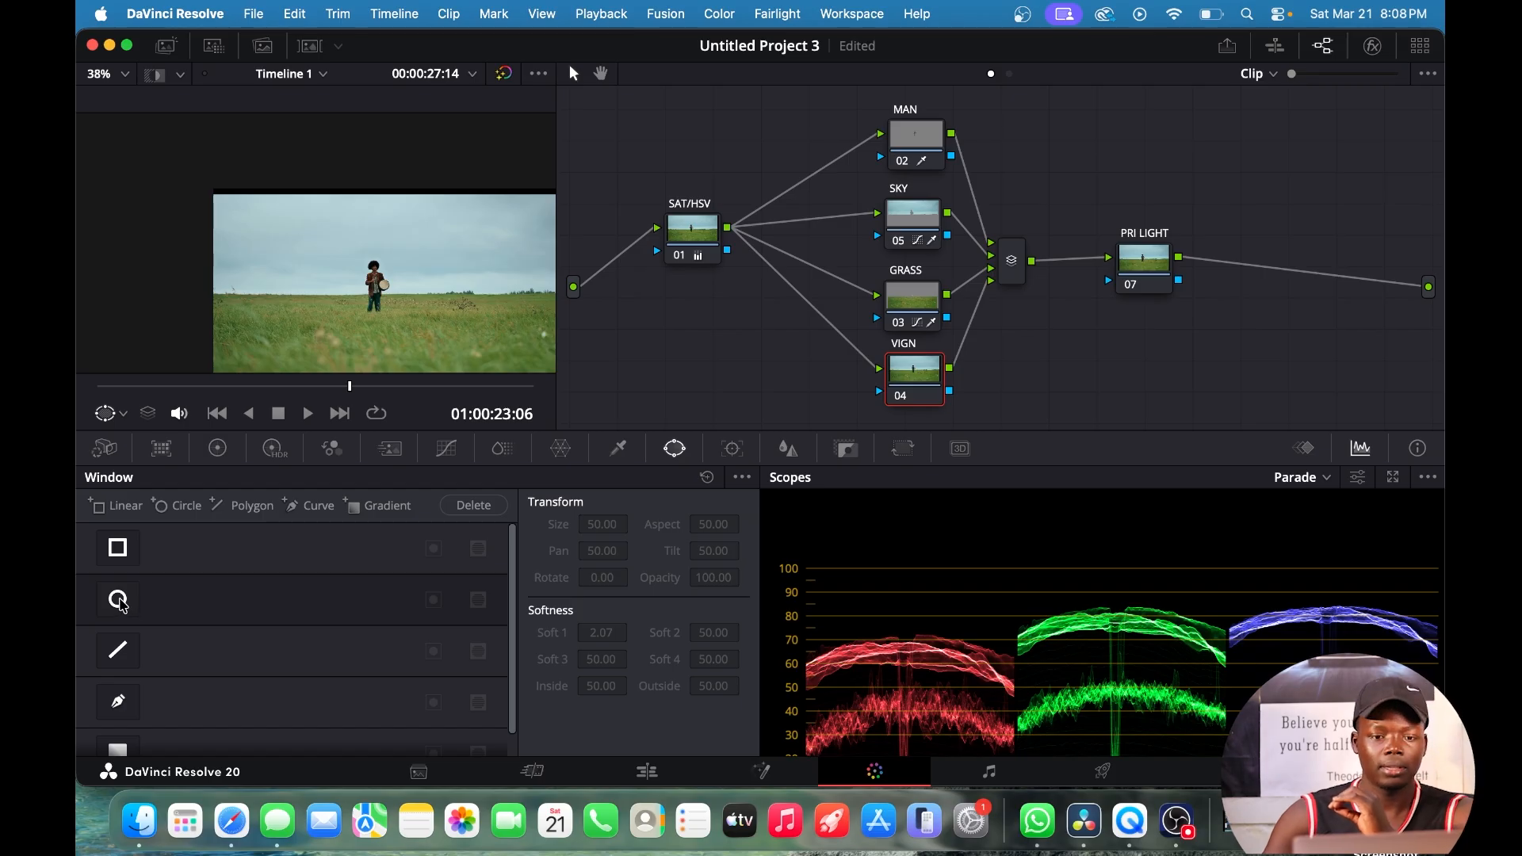
left_click(118, 600)
left_click_drag(357, 308, 206, 348)
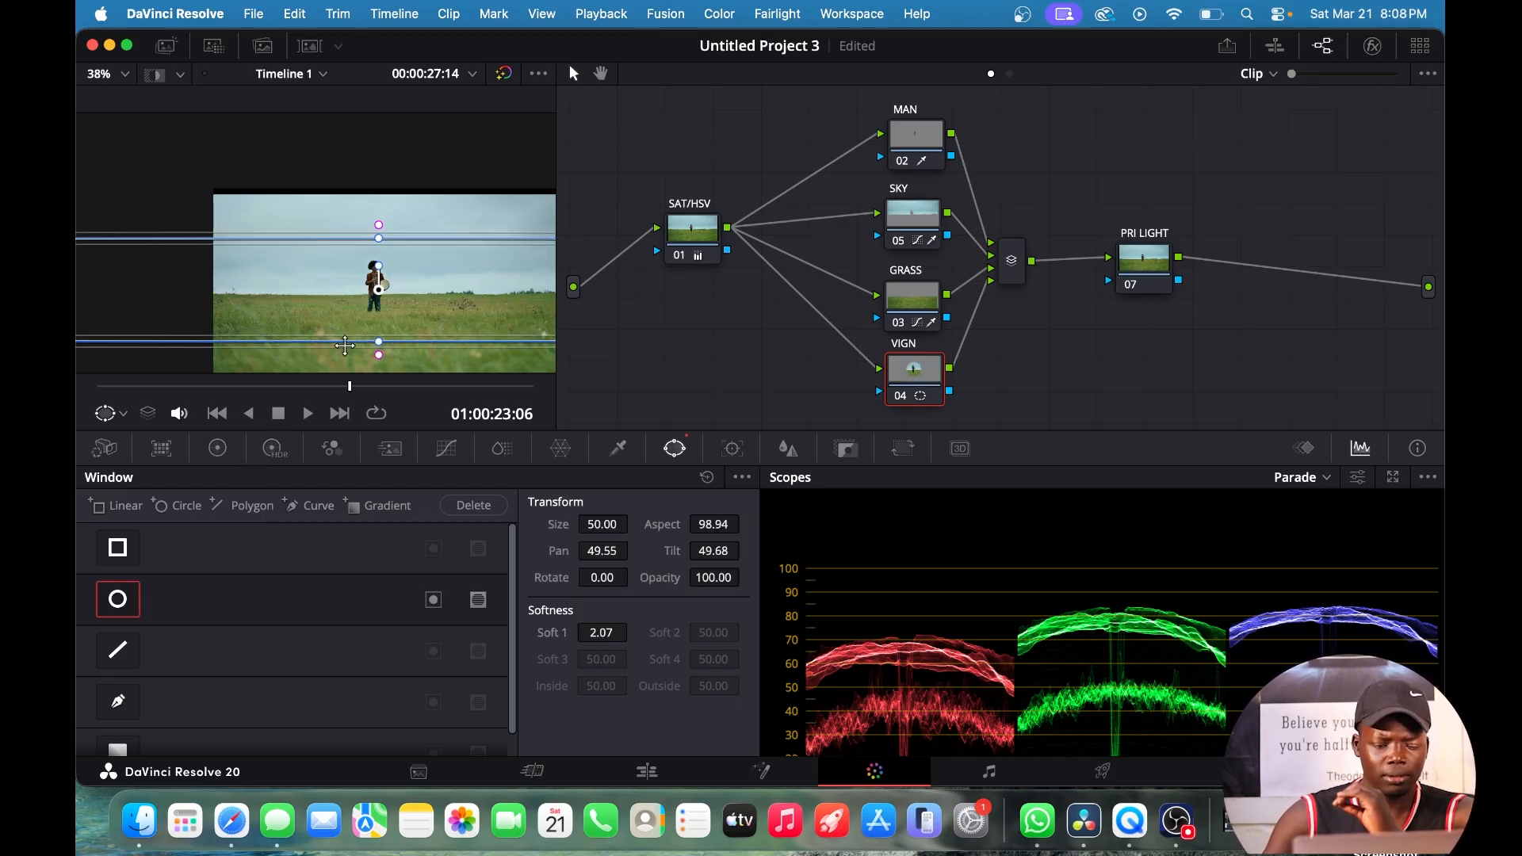
left_click_drag(384, 284, 446, 311)
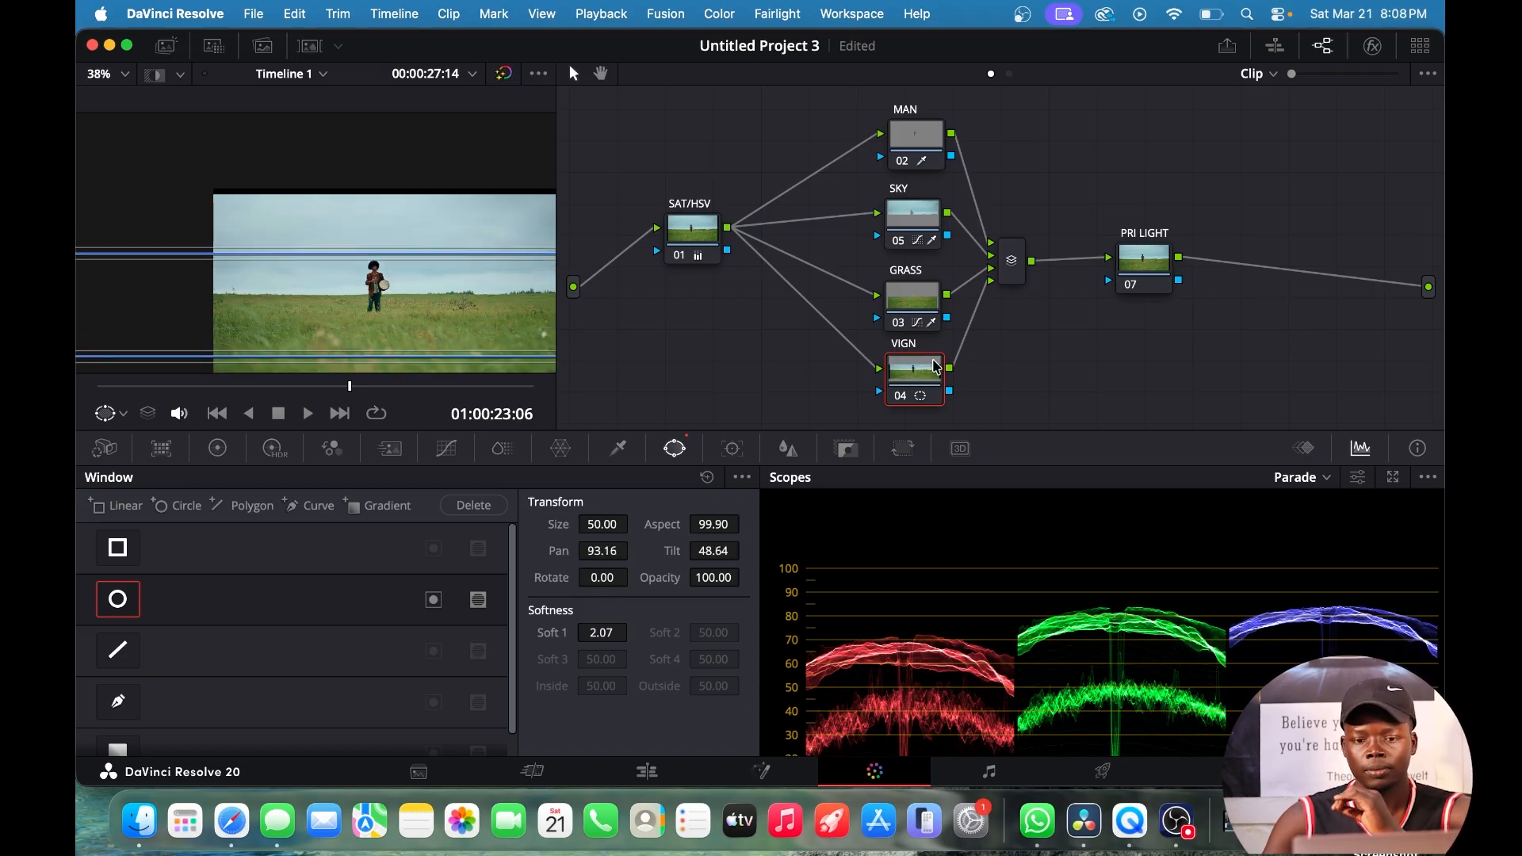
right_click(921, 375)
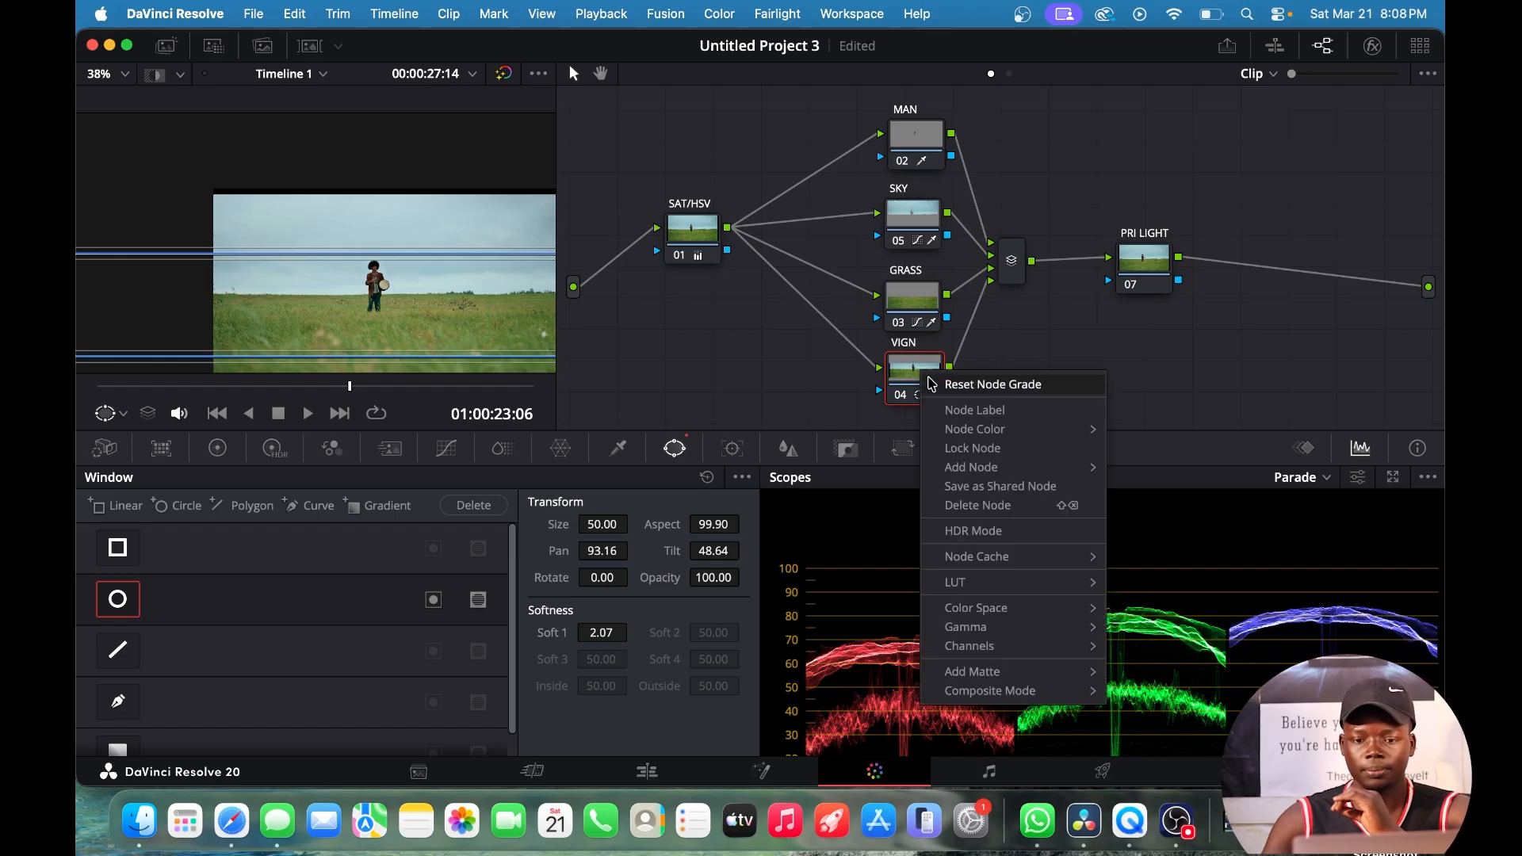
left_click(950, 384)
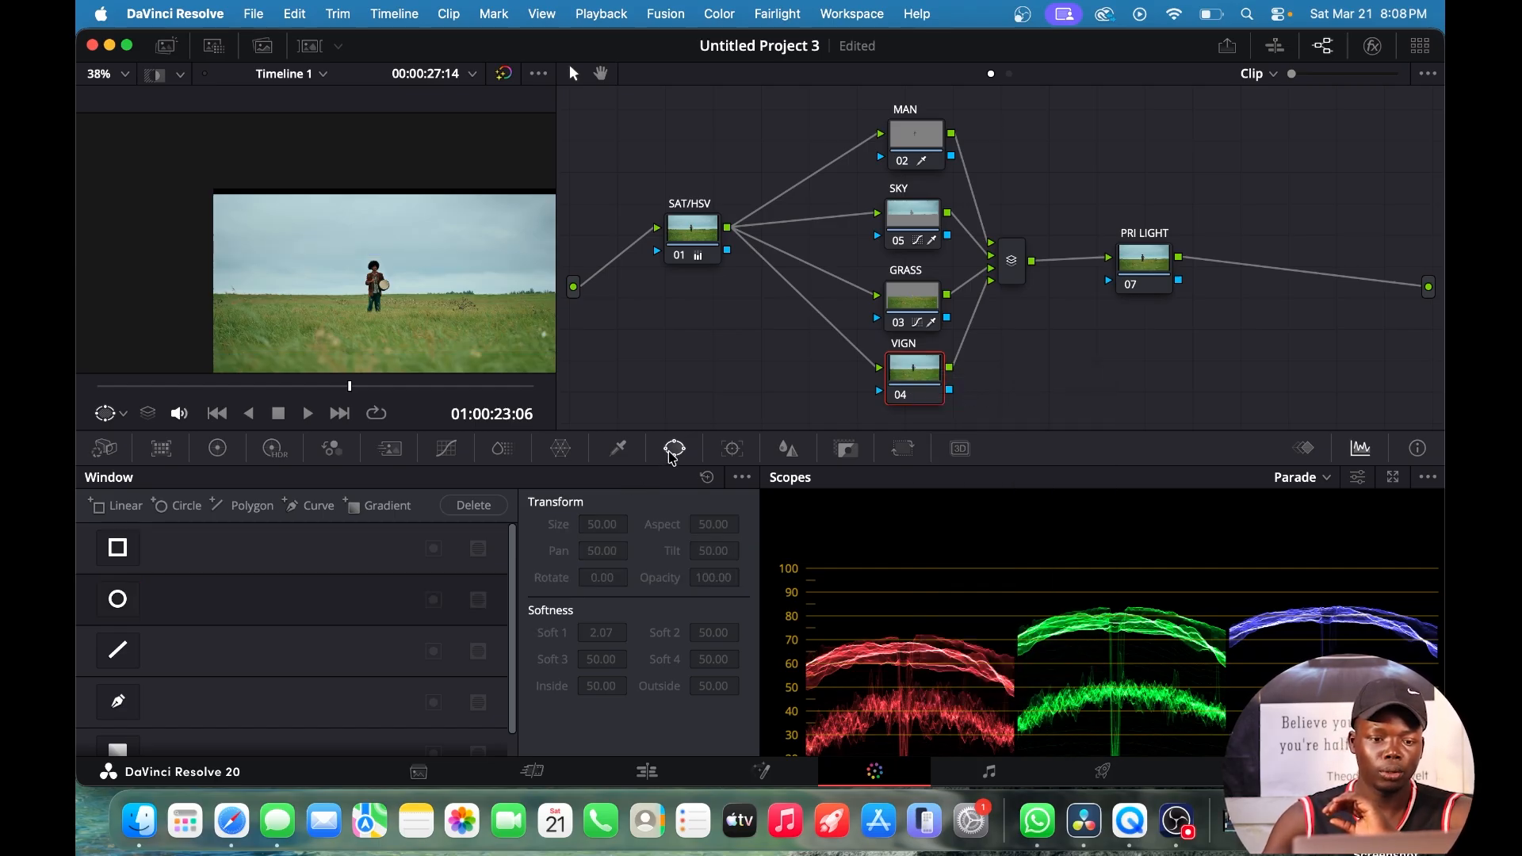
Add a circular window around the man on VIGN, shaped to size 53.65, aspect 79.40, pan 50.58, tilt 50.26, rotate -20.92 and softness 10.52.
left_click(124, 590)
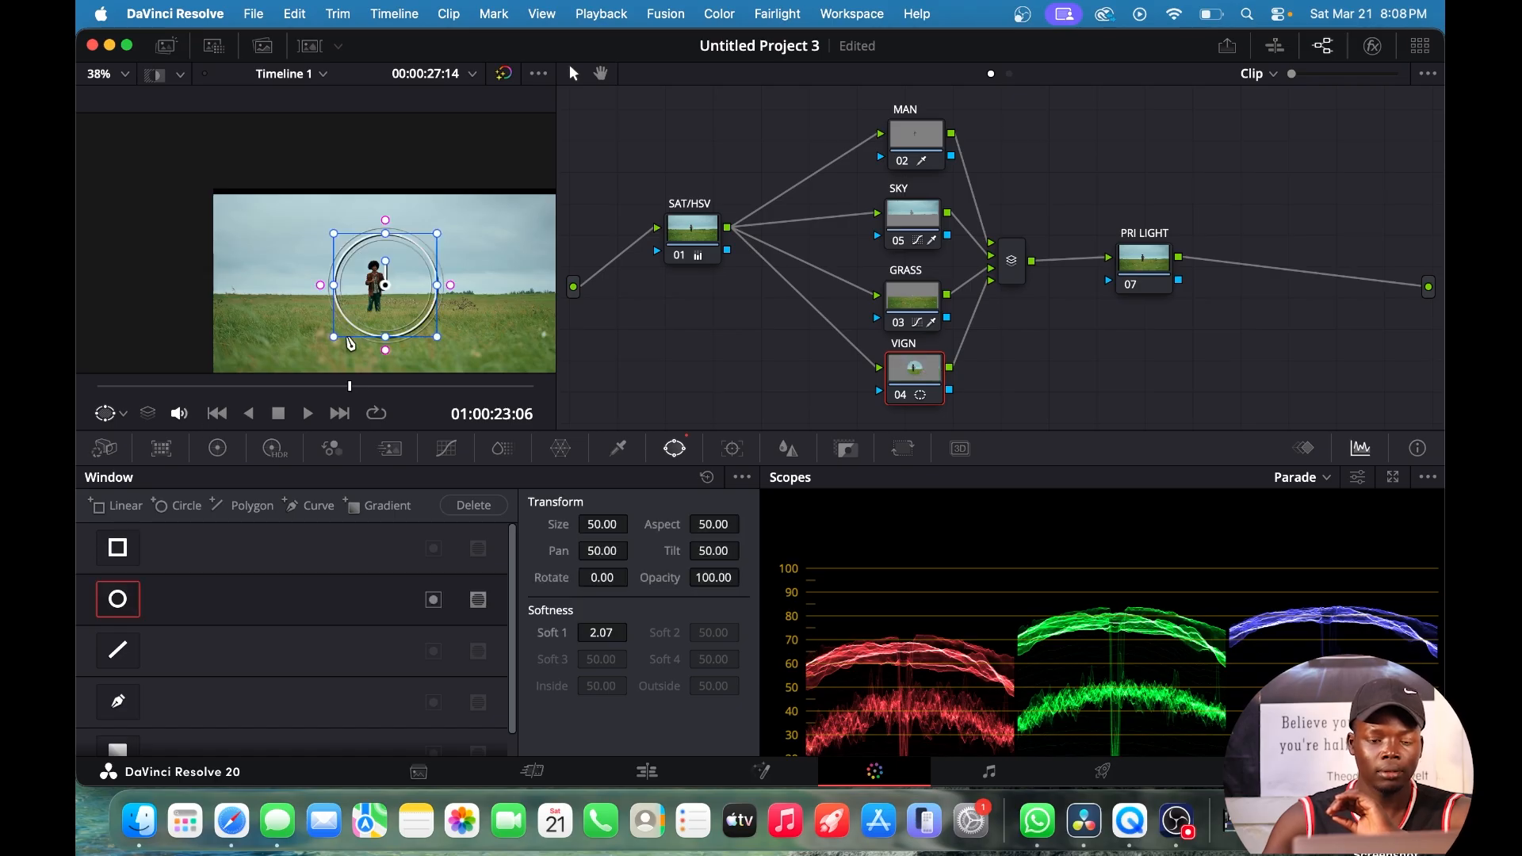
left_click_drag(334, 285, 277, 297)
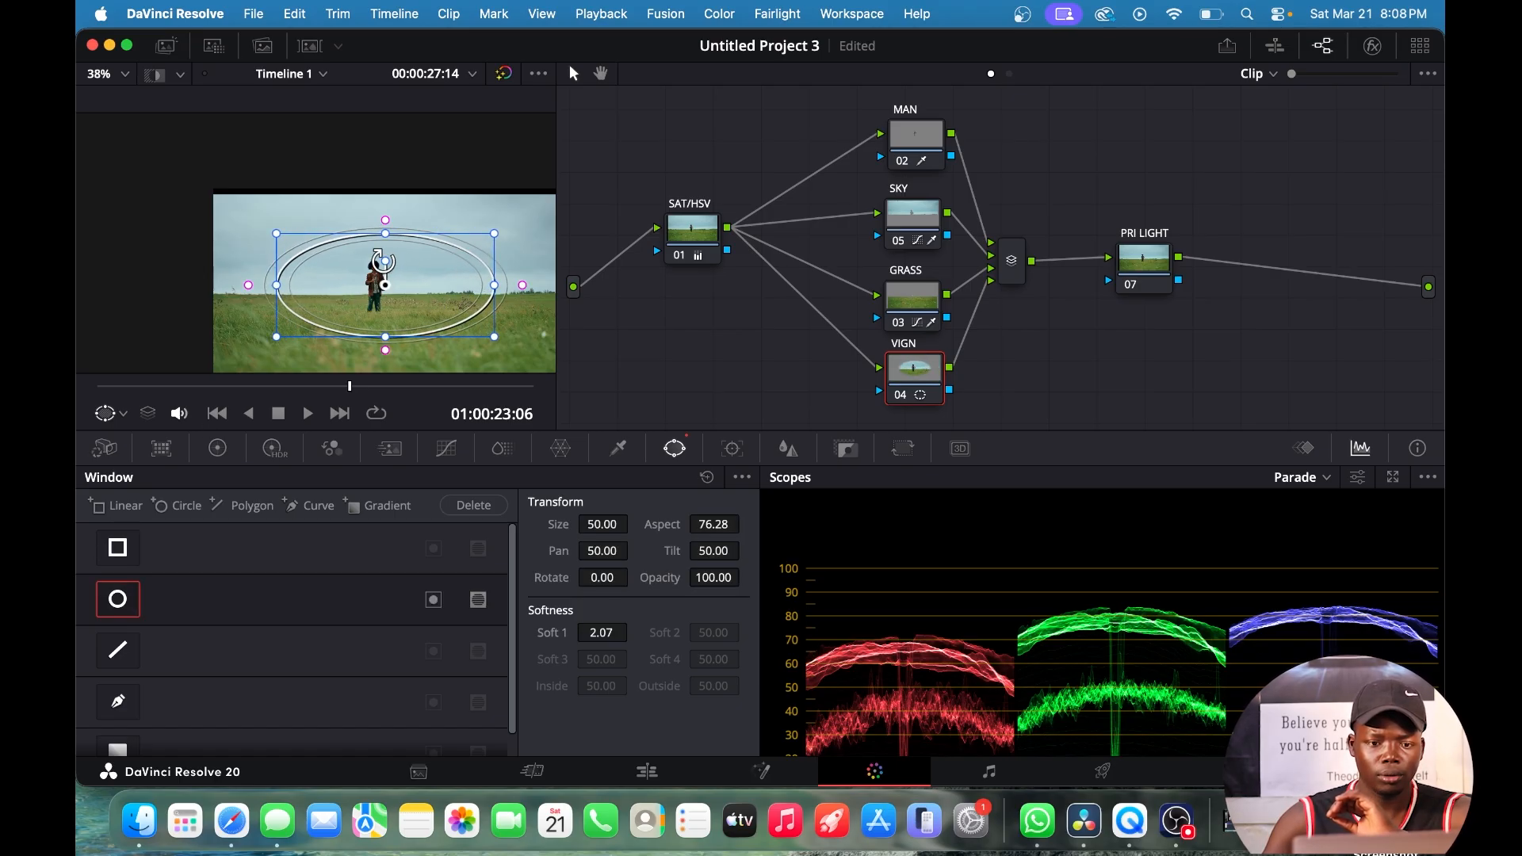
left_click_drag(385, 262, 367, 264)
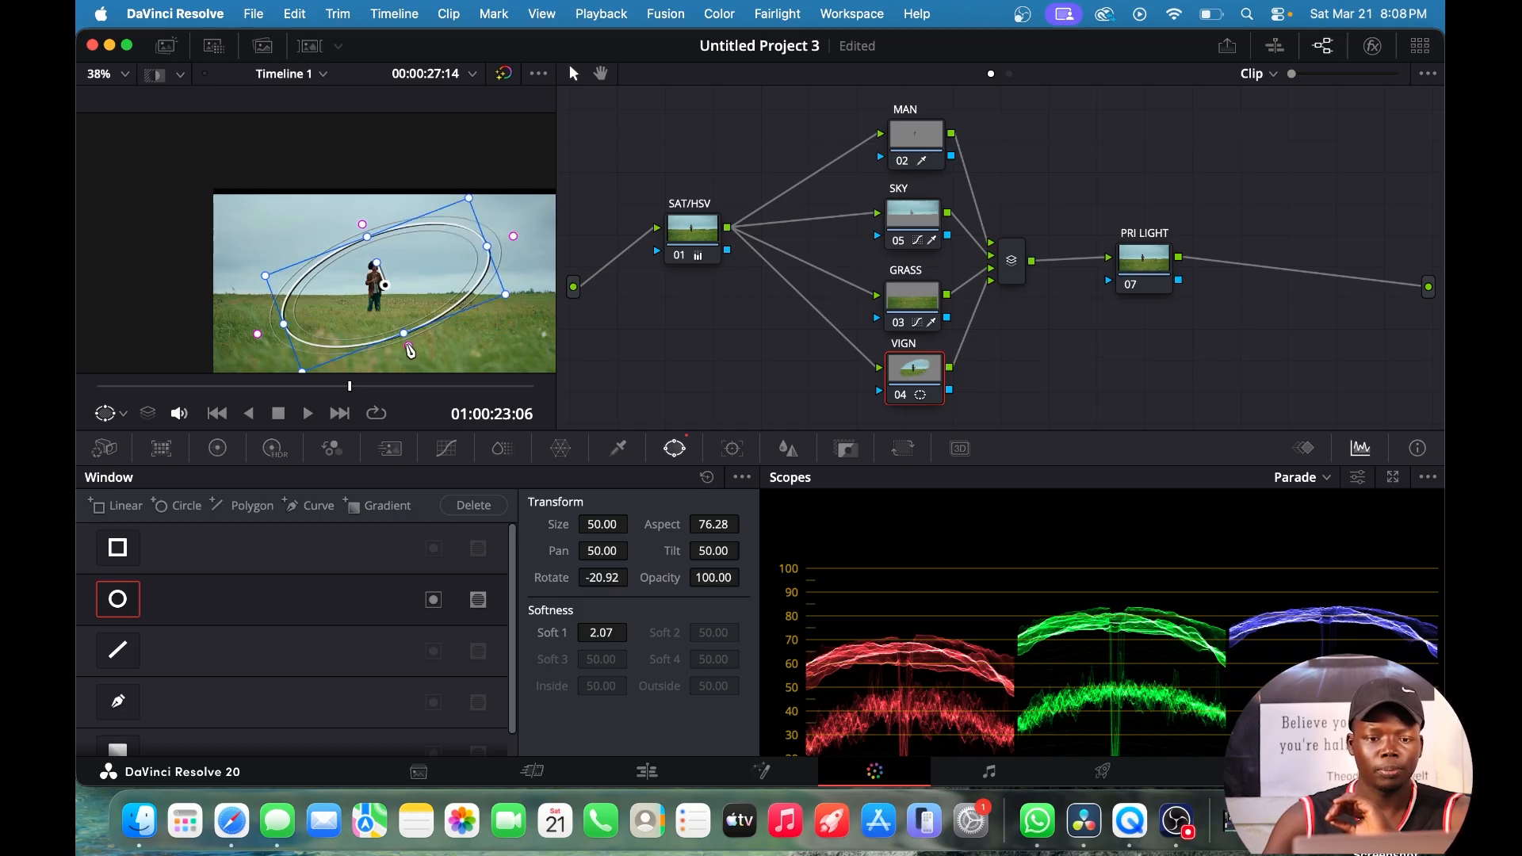
left_click_drag(411, 349, 440, 298)
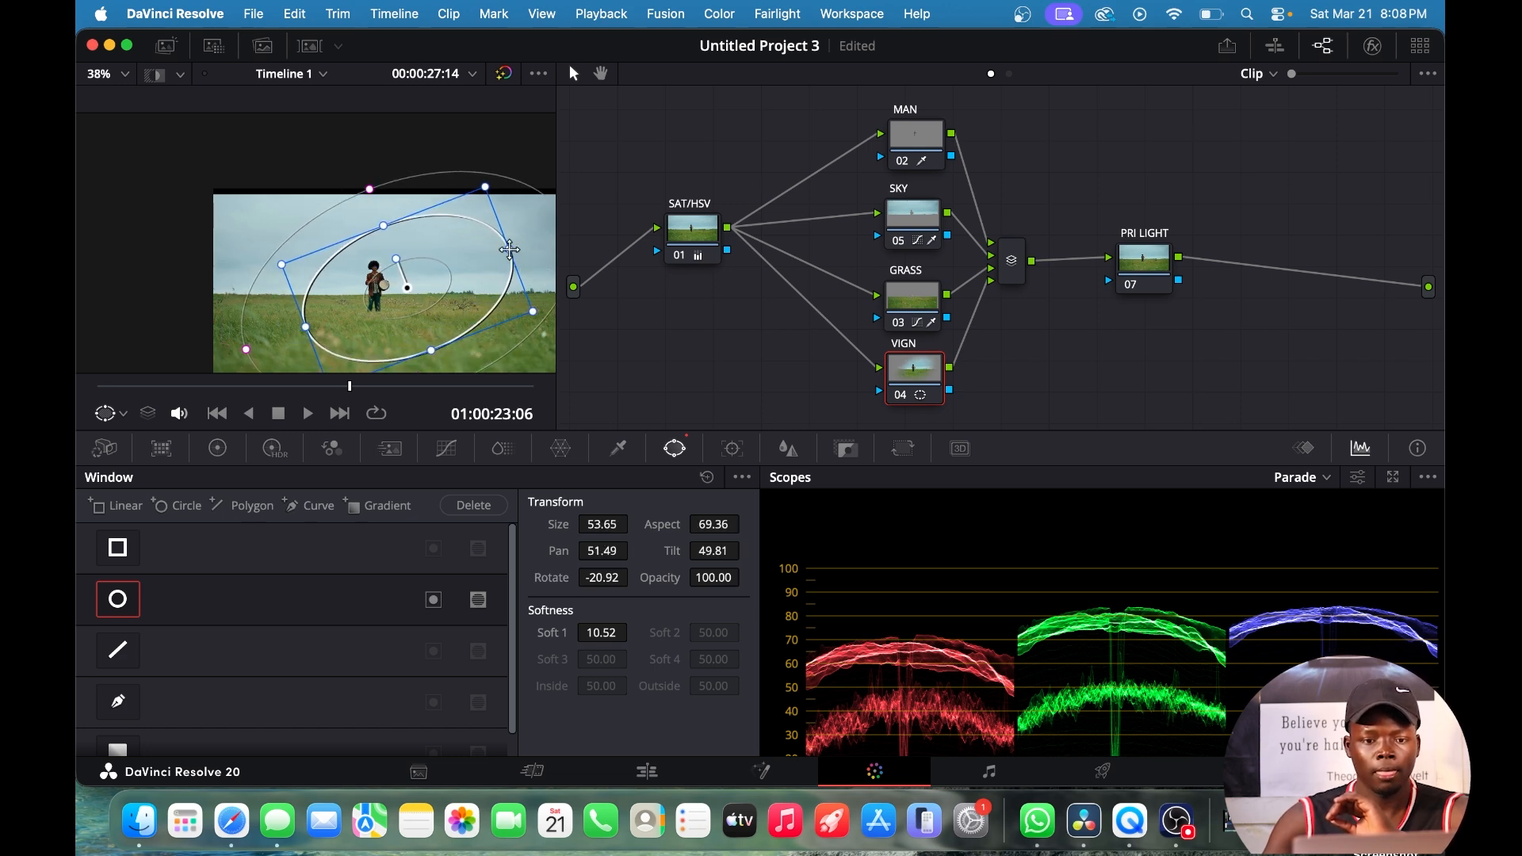
left_click_drag(510, 250, 556, 230)
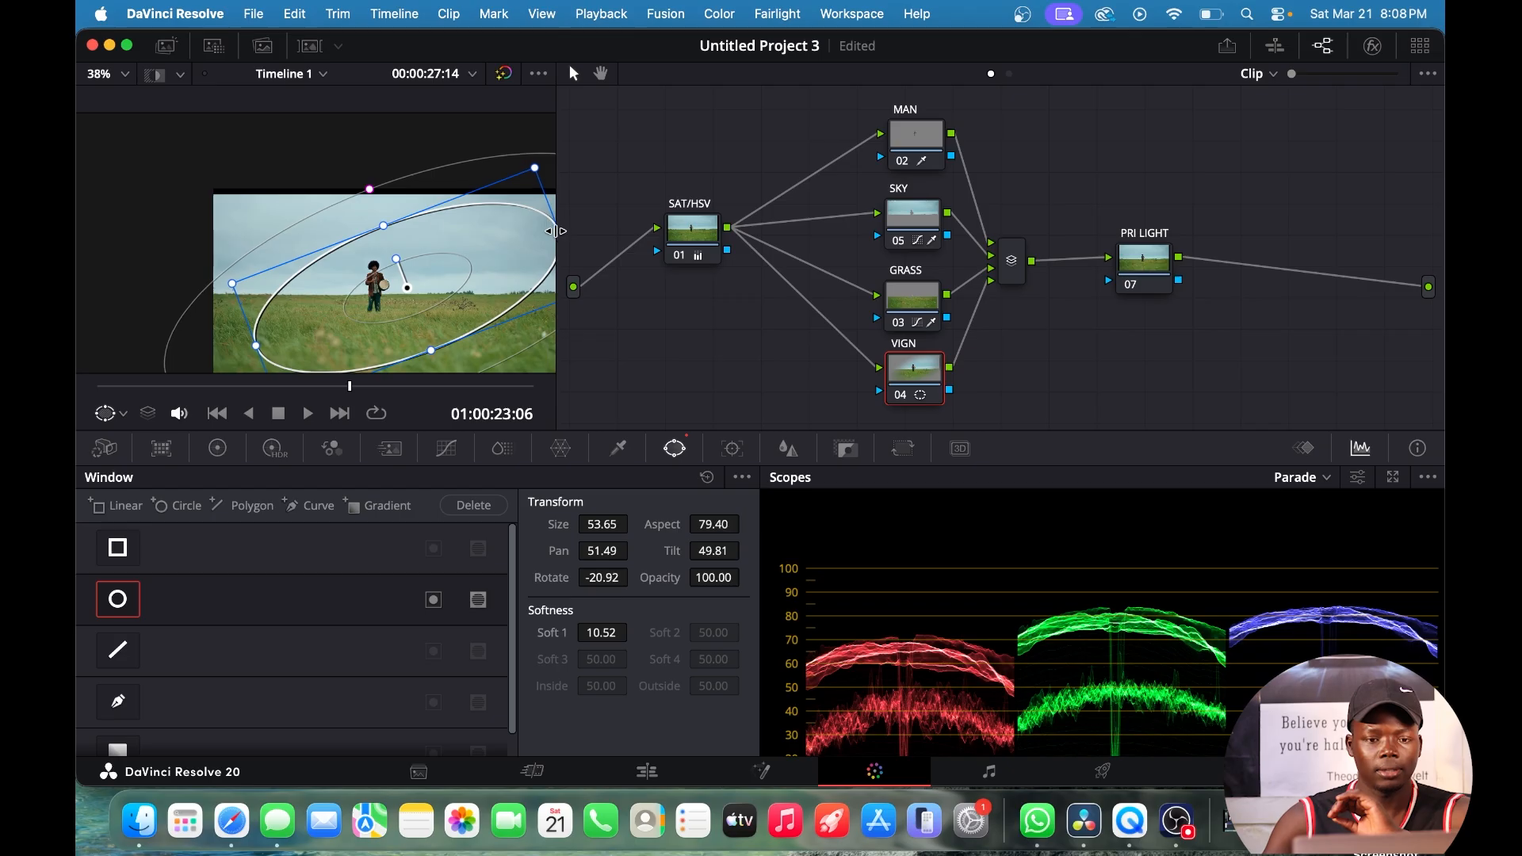
left_click_drag(415, 255, 402, 248)
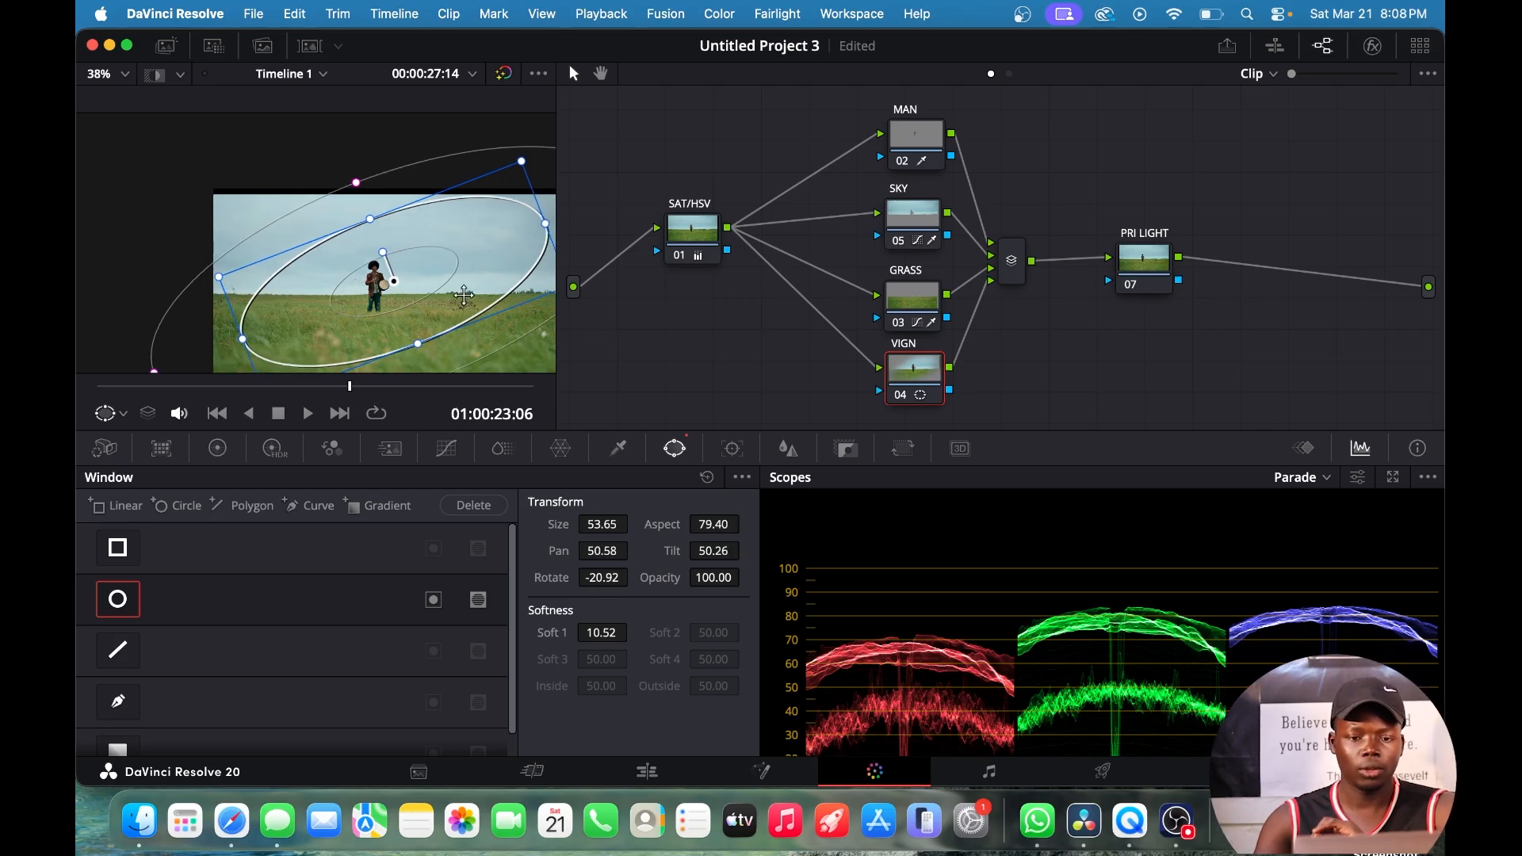
scroll(415, 242, "up", 3)
scroll(418, 245, "down", 2)
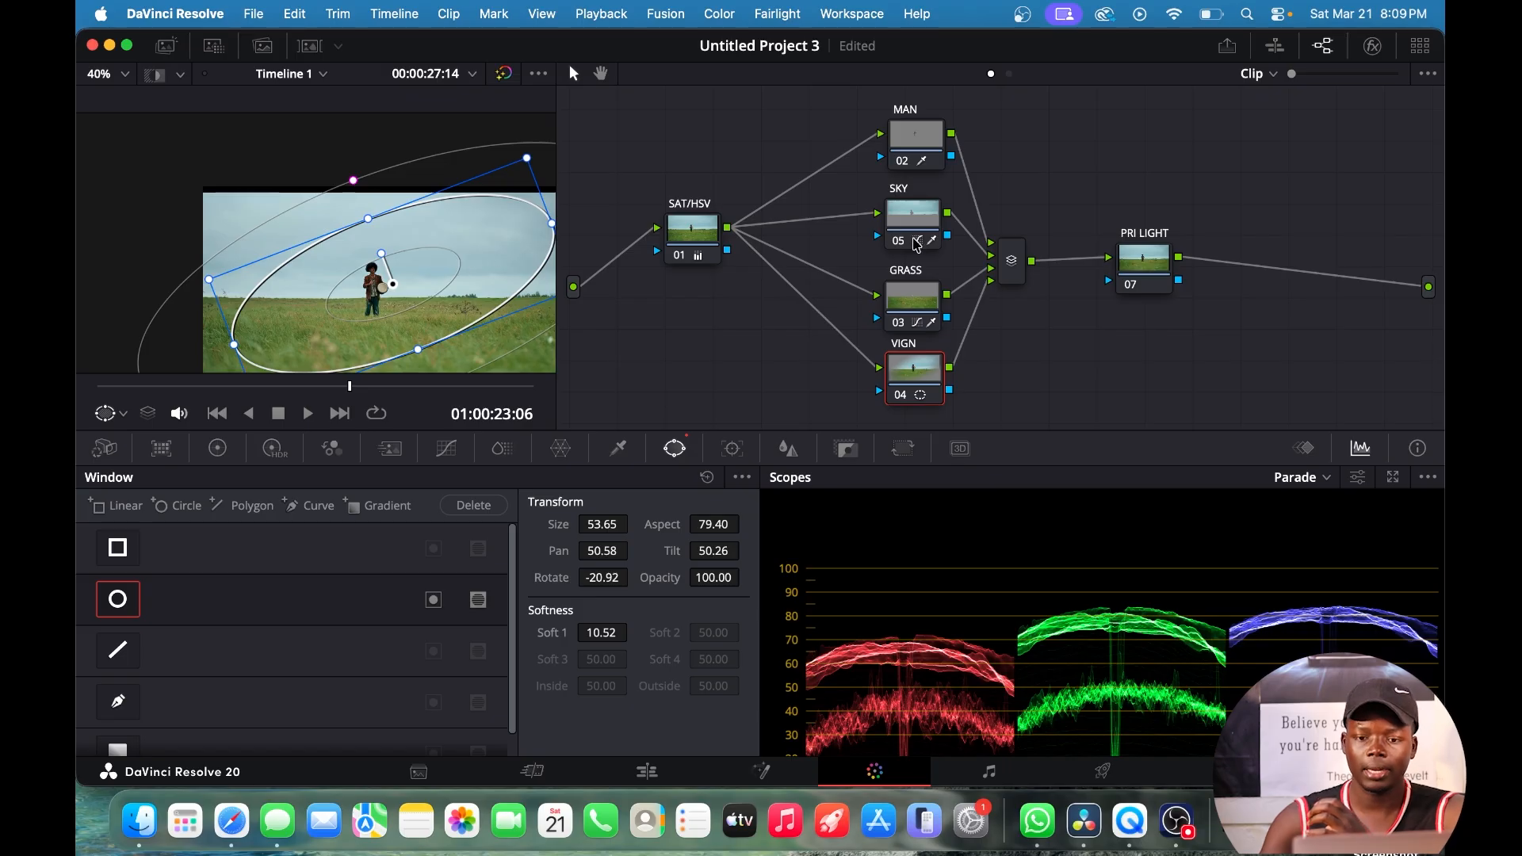
Show the primary color wheels for the VIGN node and set the node's gamma to Linear.
left_click_drag(925, 378, 928, 376)
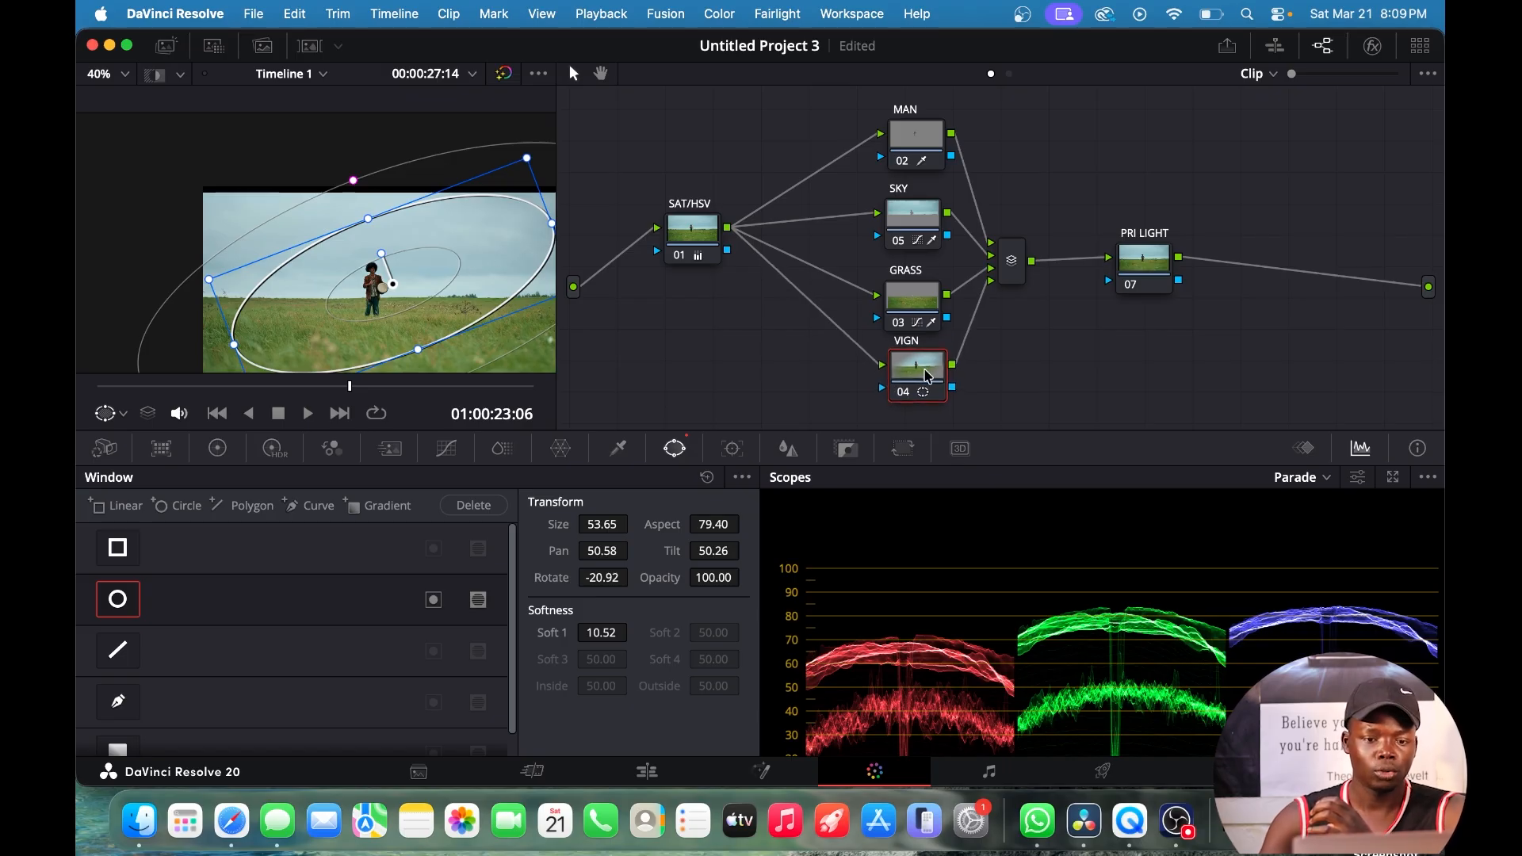
left_click(216, 450)
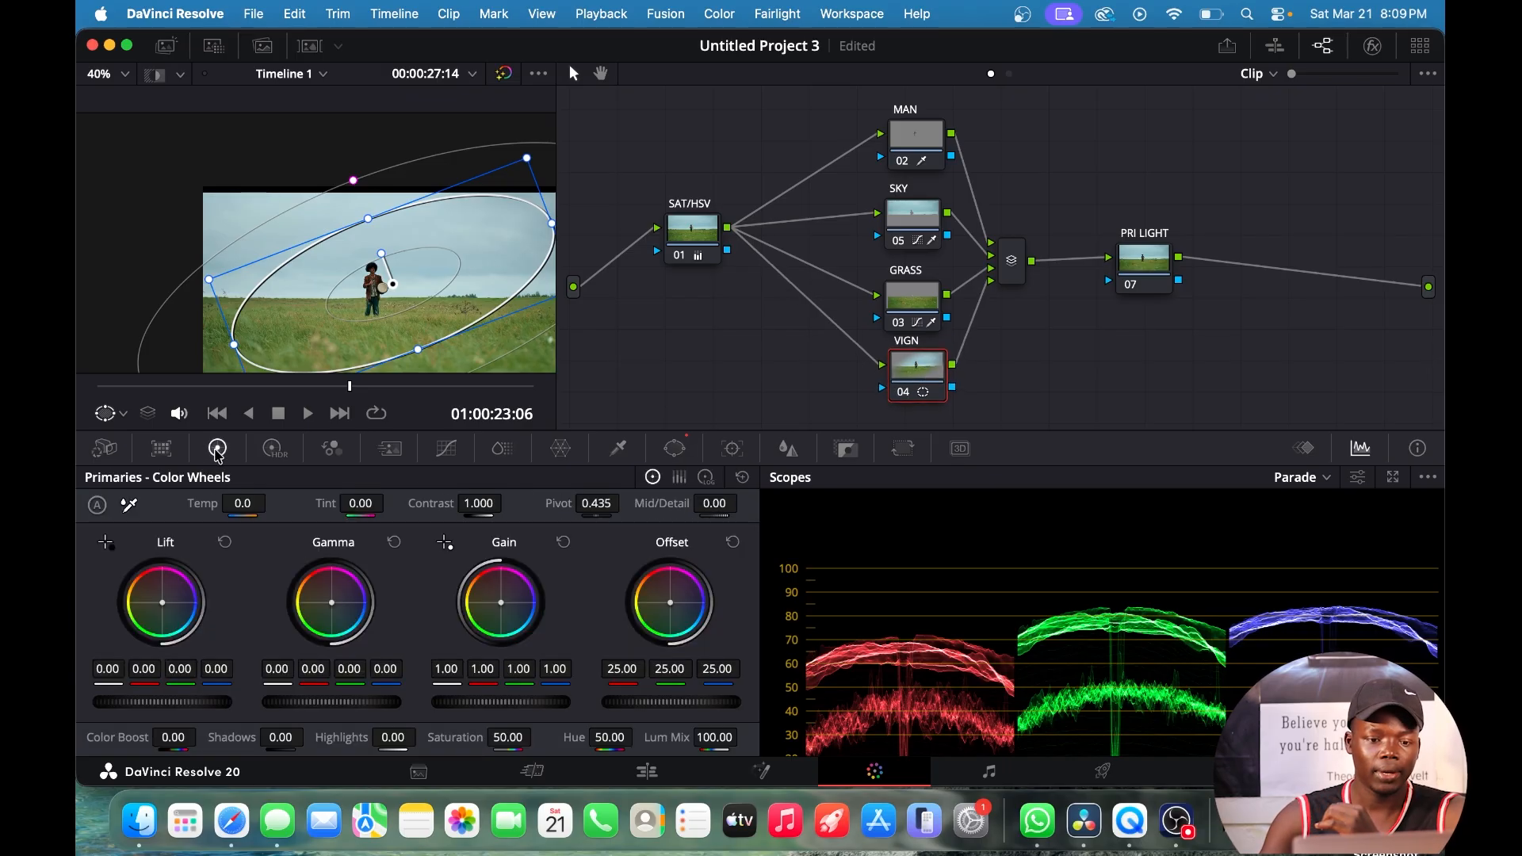
left_click_drag(906, 387, 901, 386)
right_click(914, 376)
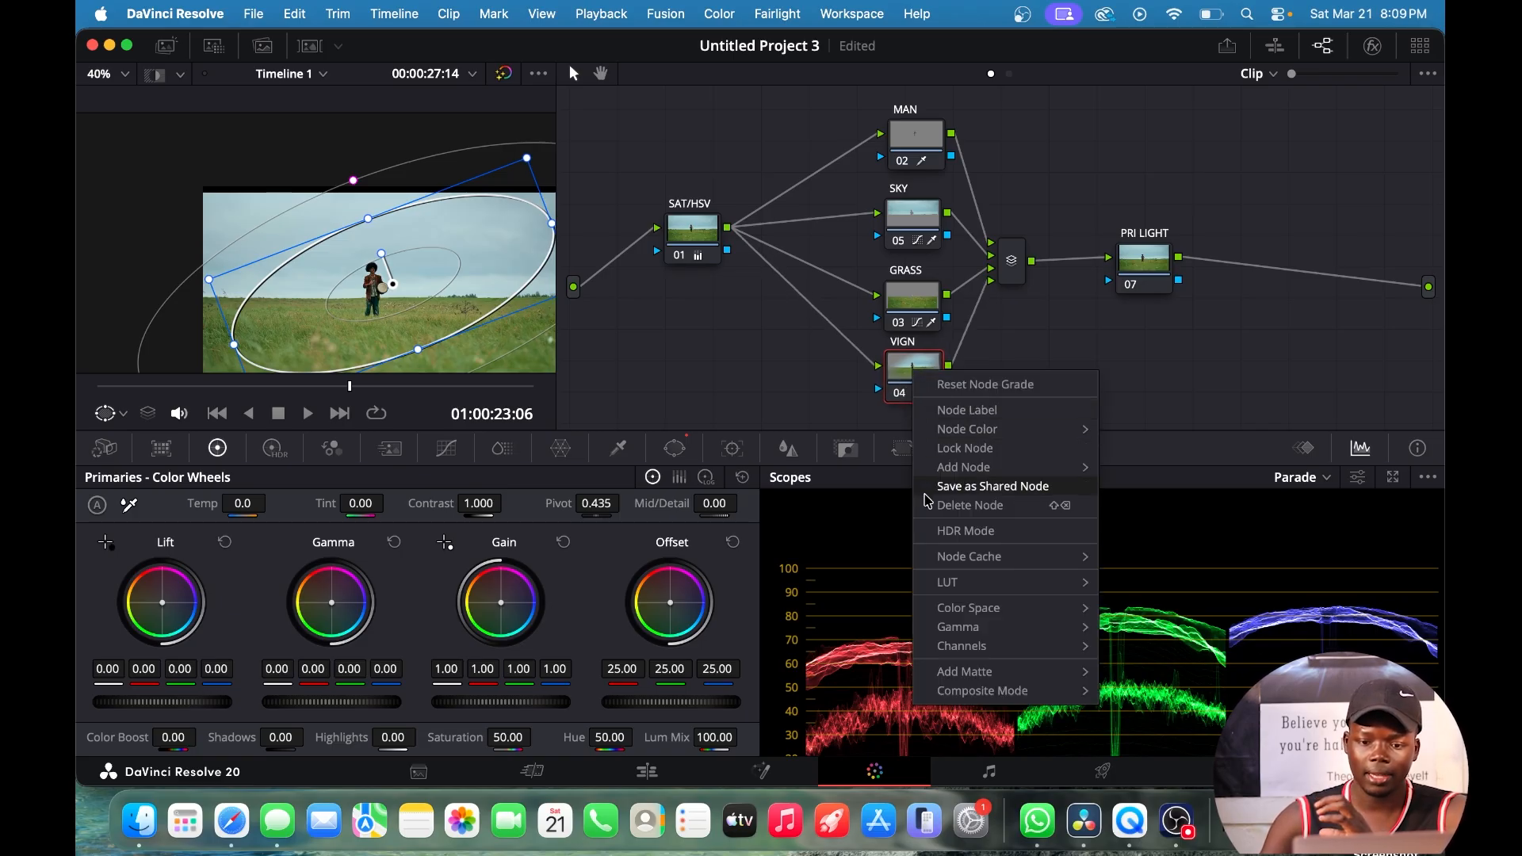
mouse_move(967, 629)
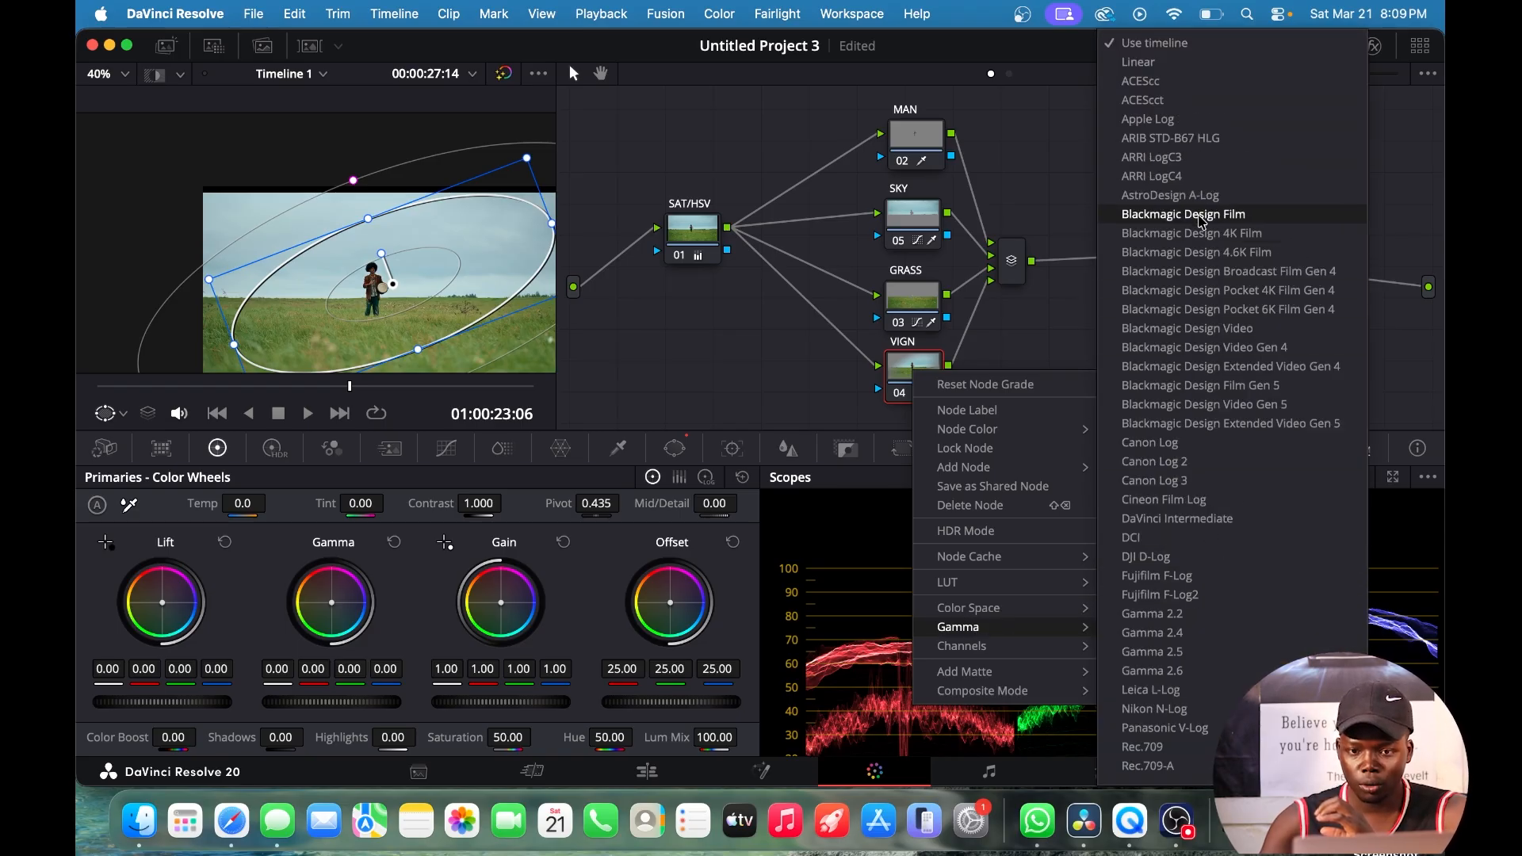
left_click(1142, 64)
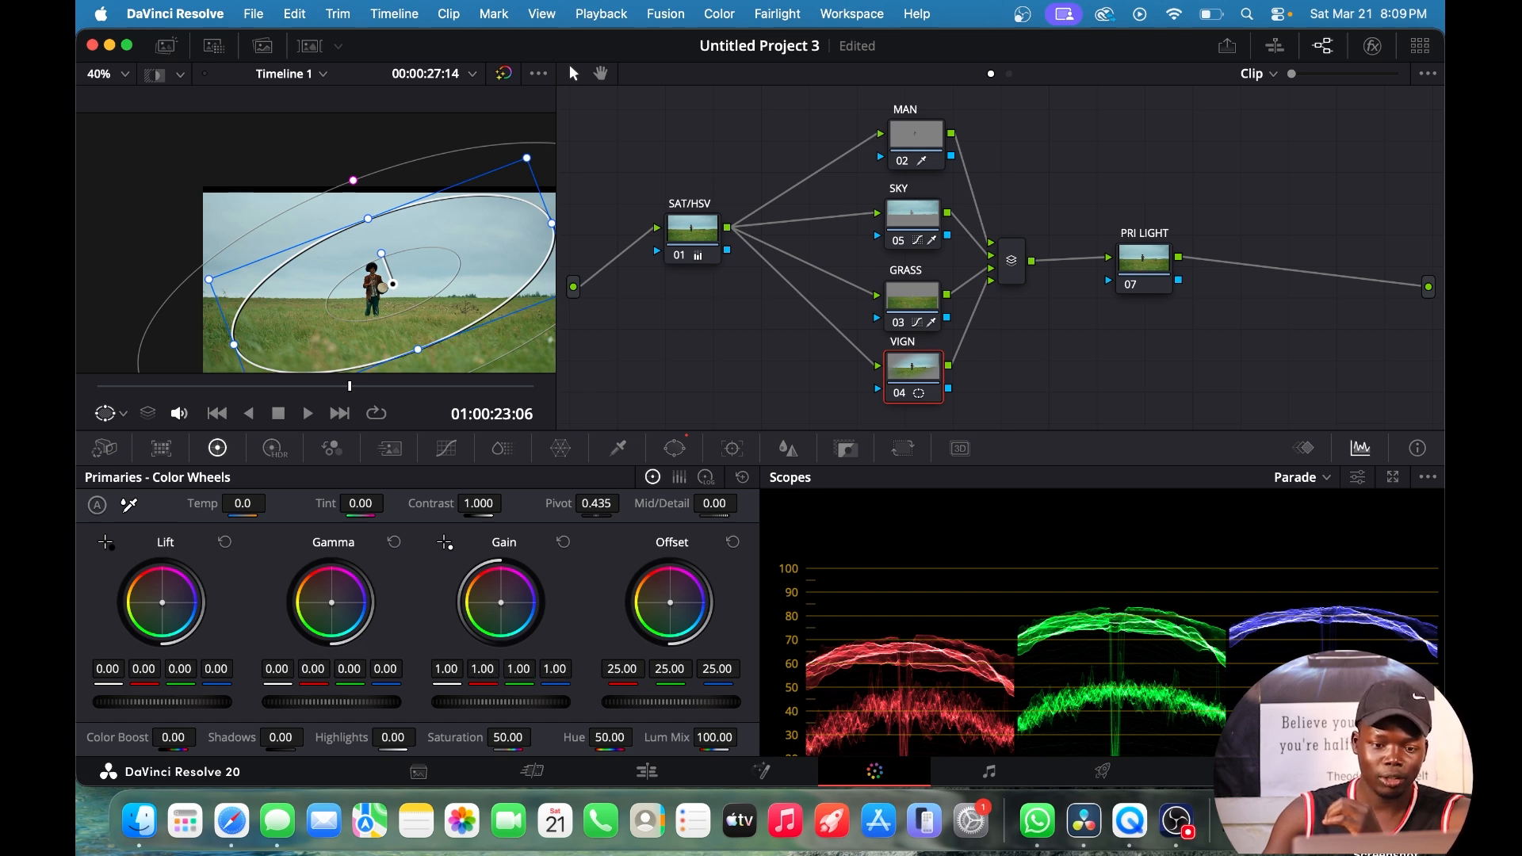
Warm the light inside the VIGN window by setting Gain red to 1.35 and Gain blue to 0.93.
left_click_drag(555, 670, 547, 670)
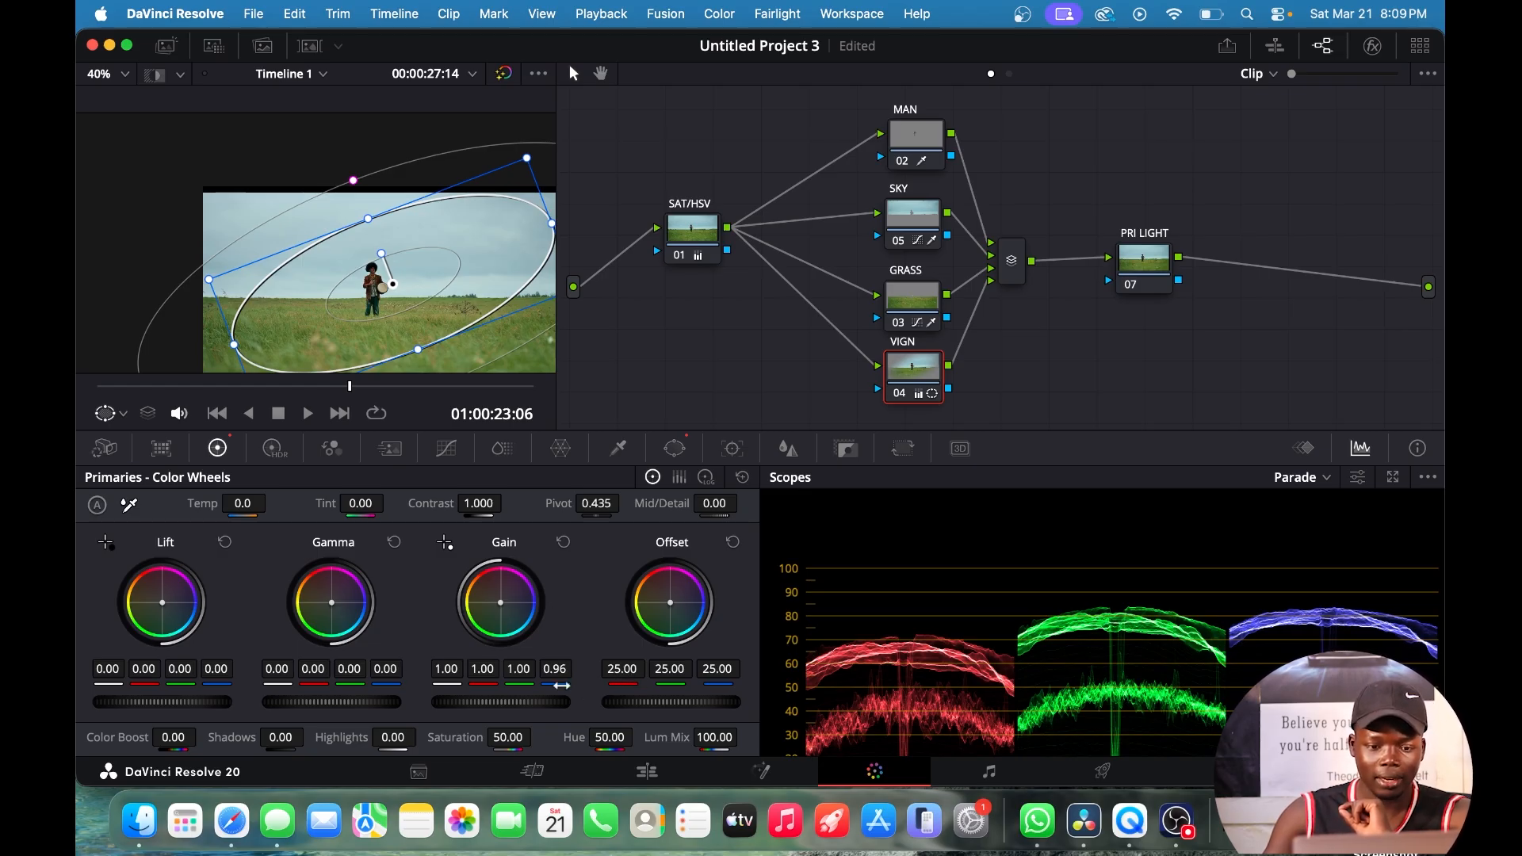
left_click_drag(480, 669, 554, 669)
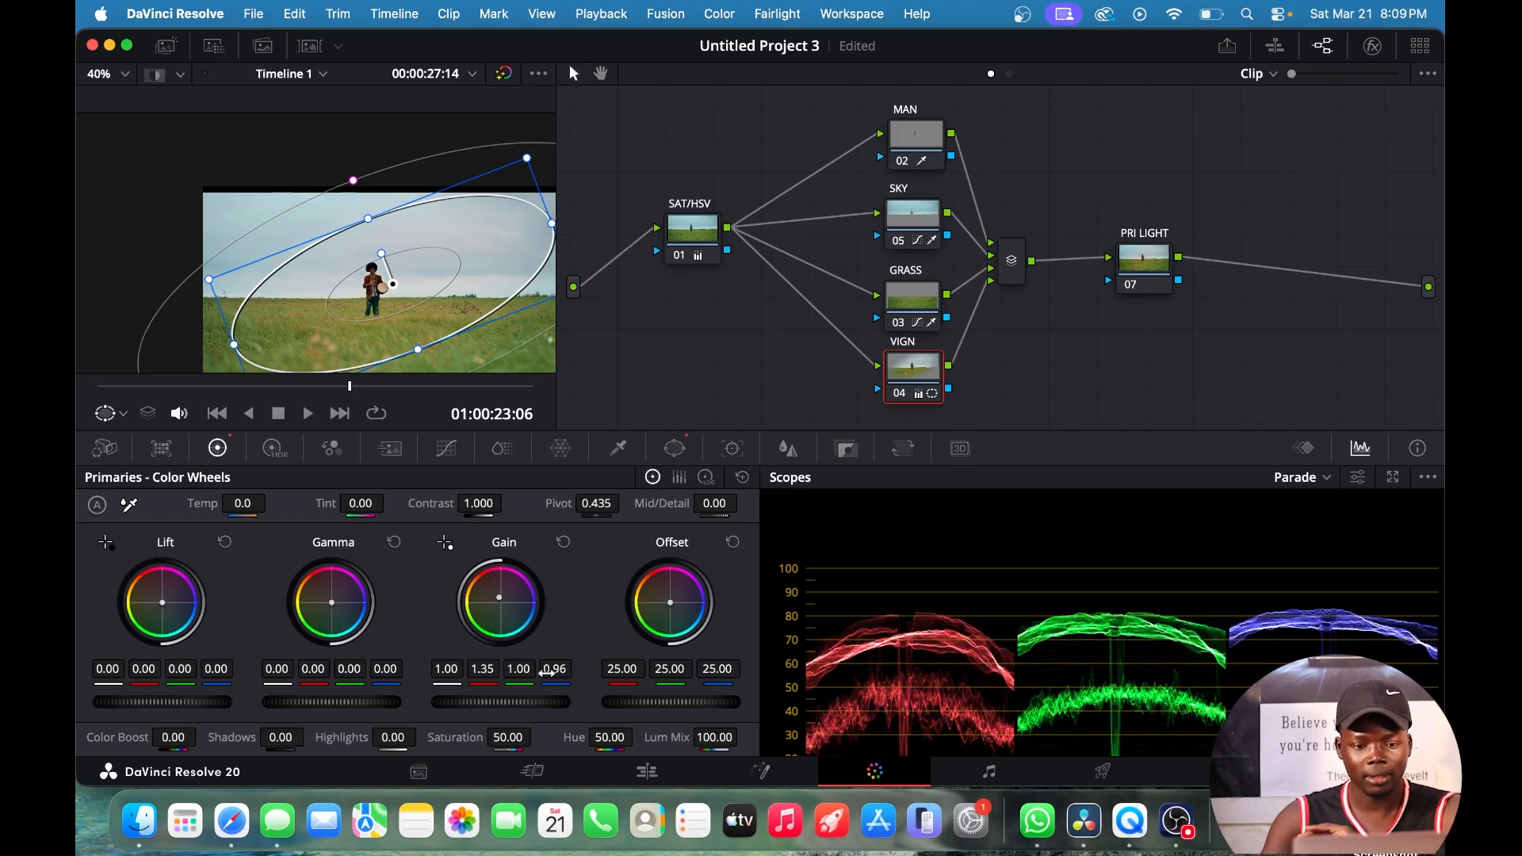
left_click_drag(555, 670, 550, 669)
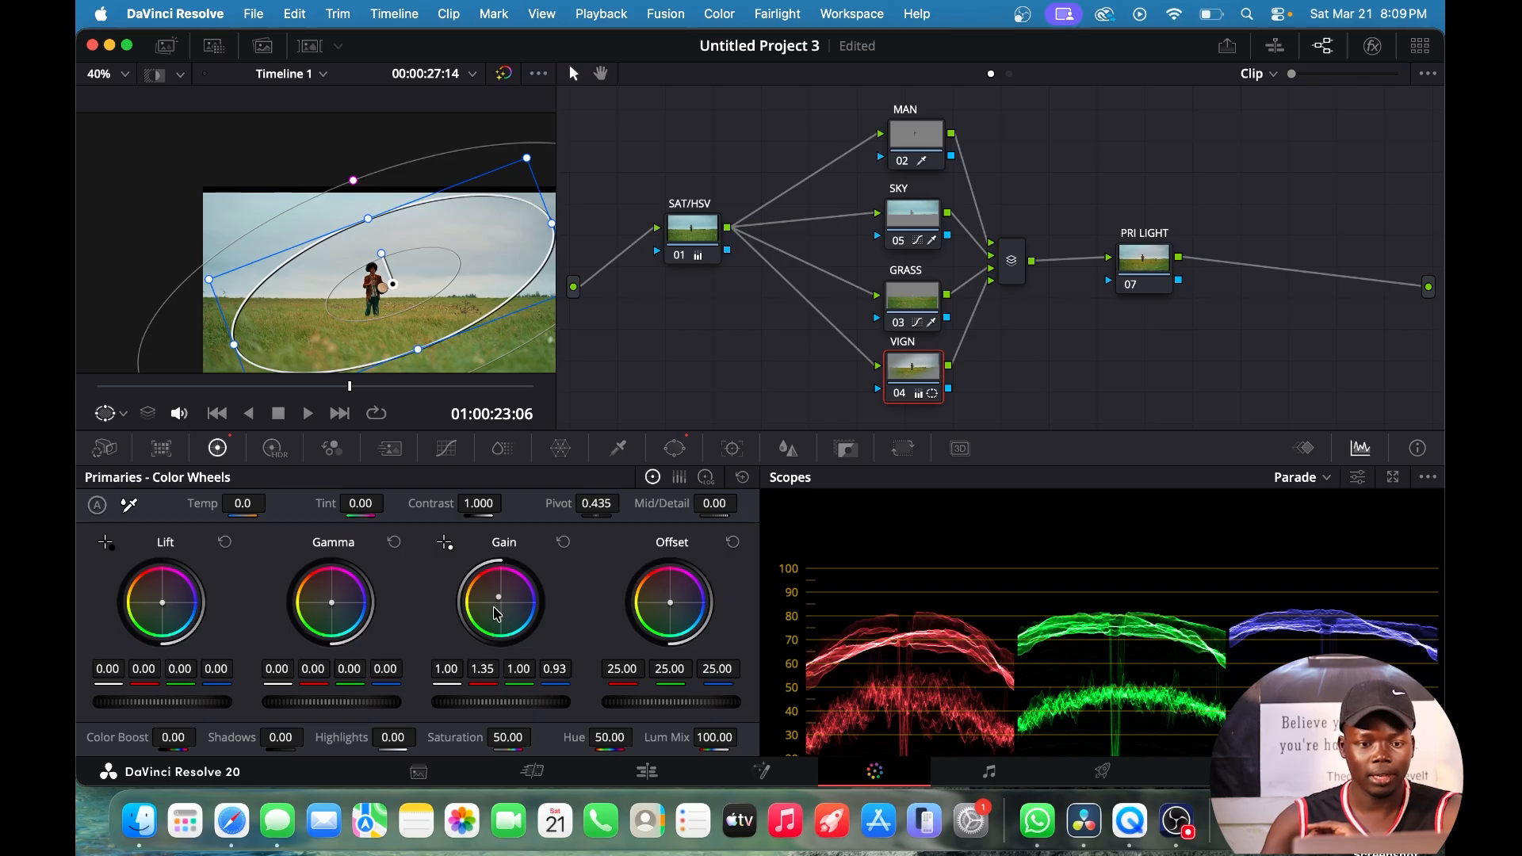
Shift the VIGN node's elliptical window down and right over the field, check the picture without its outline, and nudge the window slightly up.
left_click_drag(418, 348, 428, 359)
left_click_drag(293, 259, 332, 289)
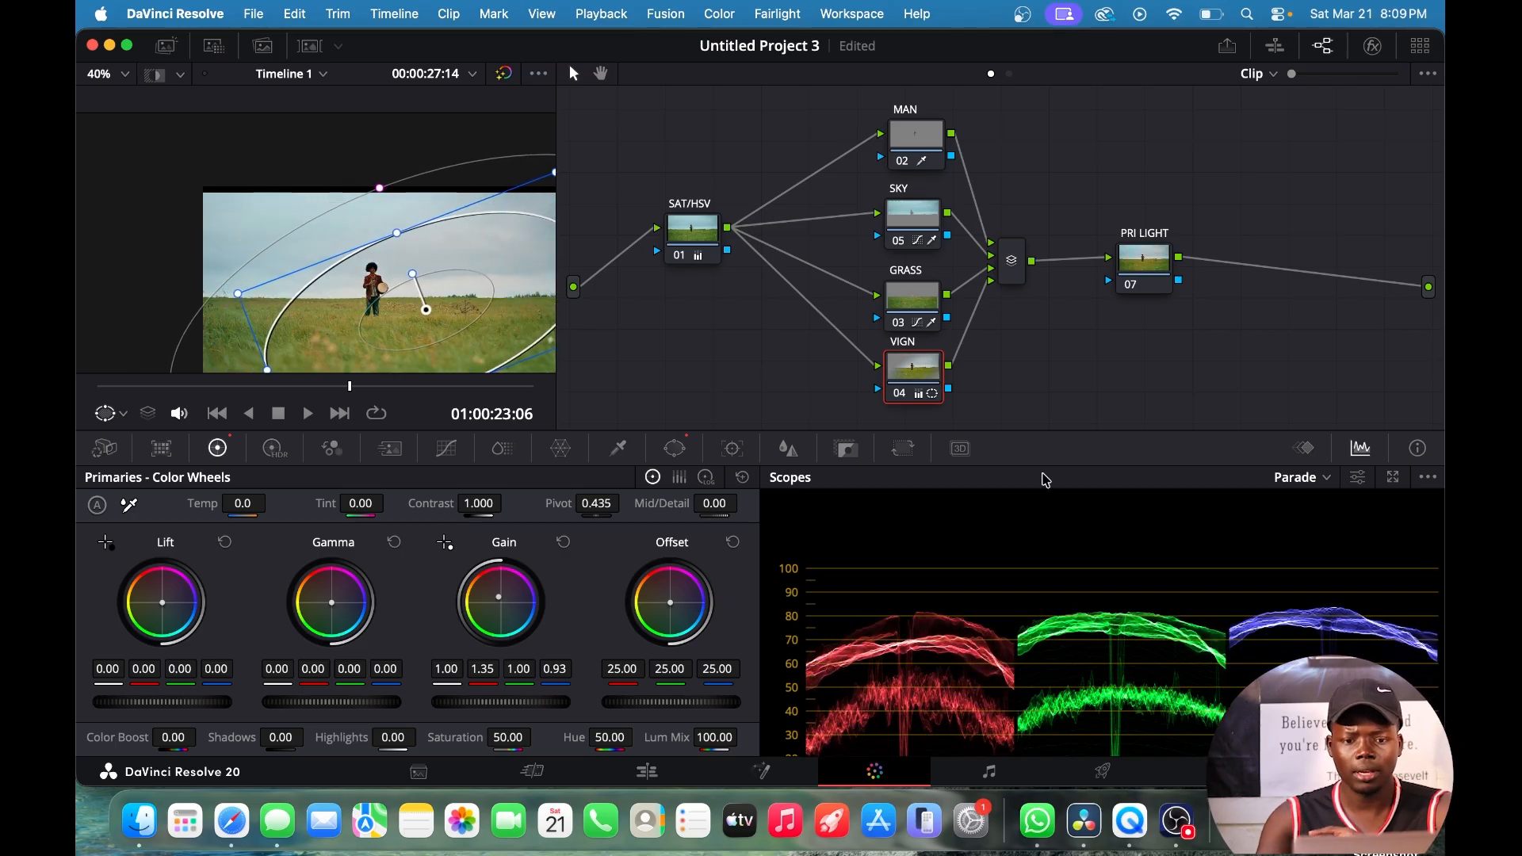
left_click(914, 327)
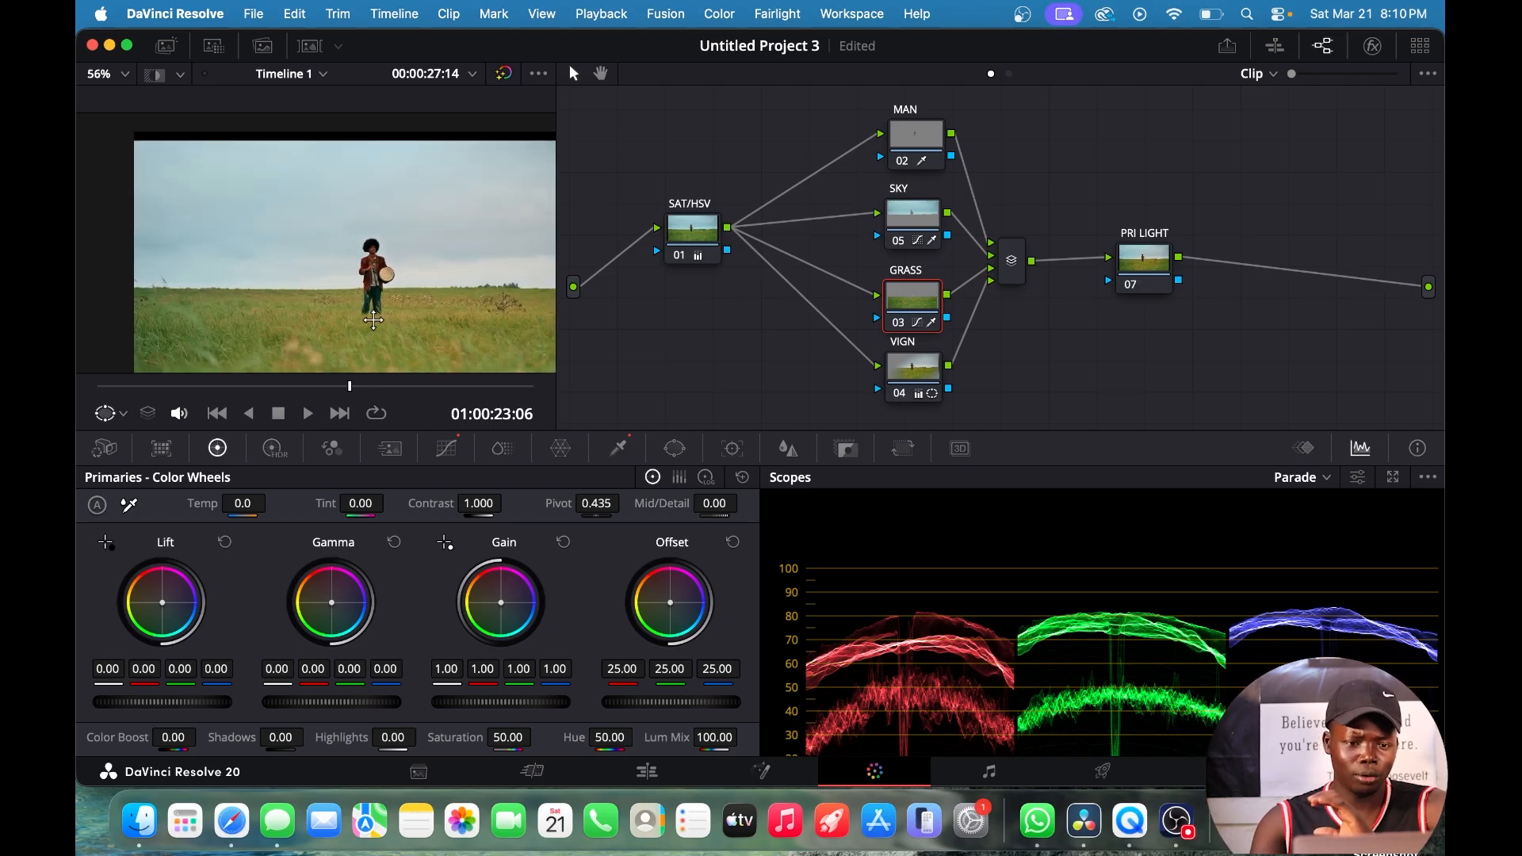
scroll(373, 319, "down", 2)
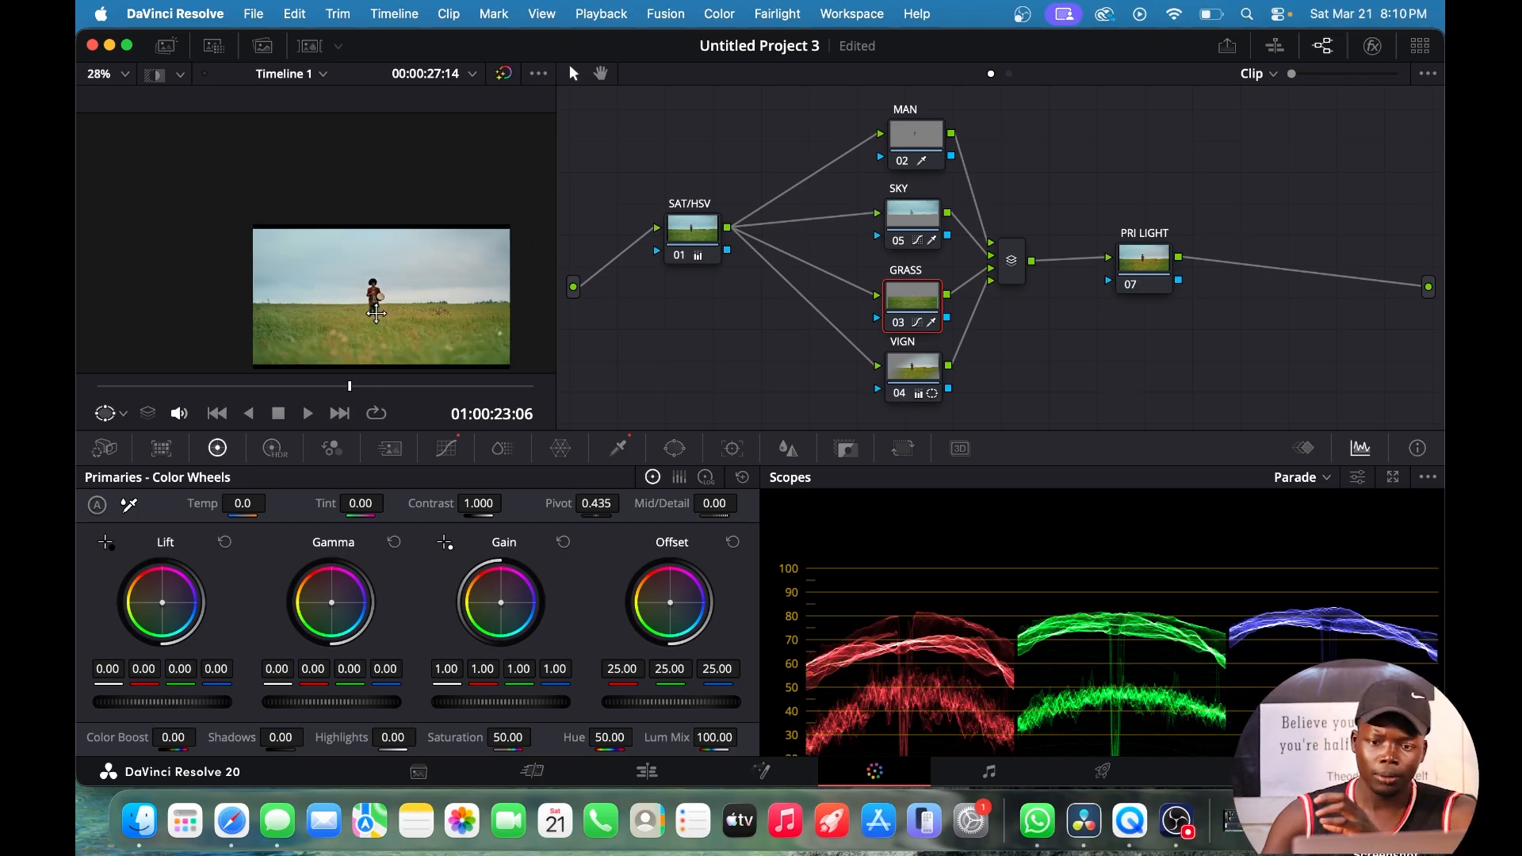
left_click(920, 379)
left_click_drag(917, 377, 919, 375)
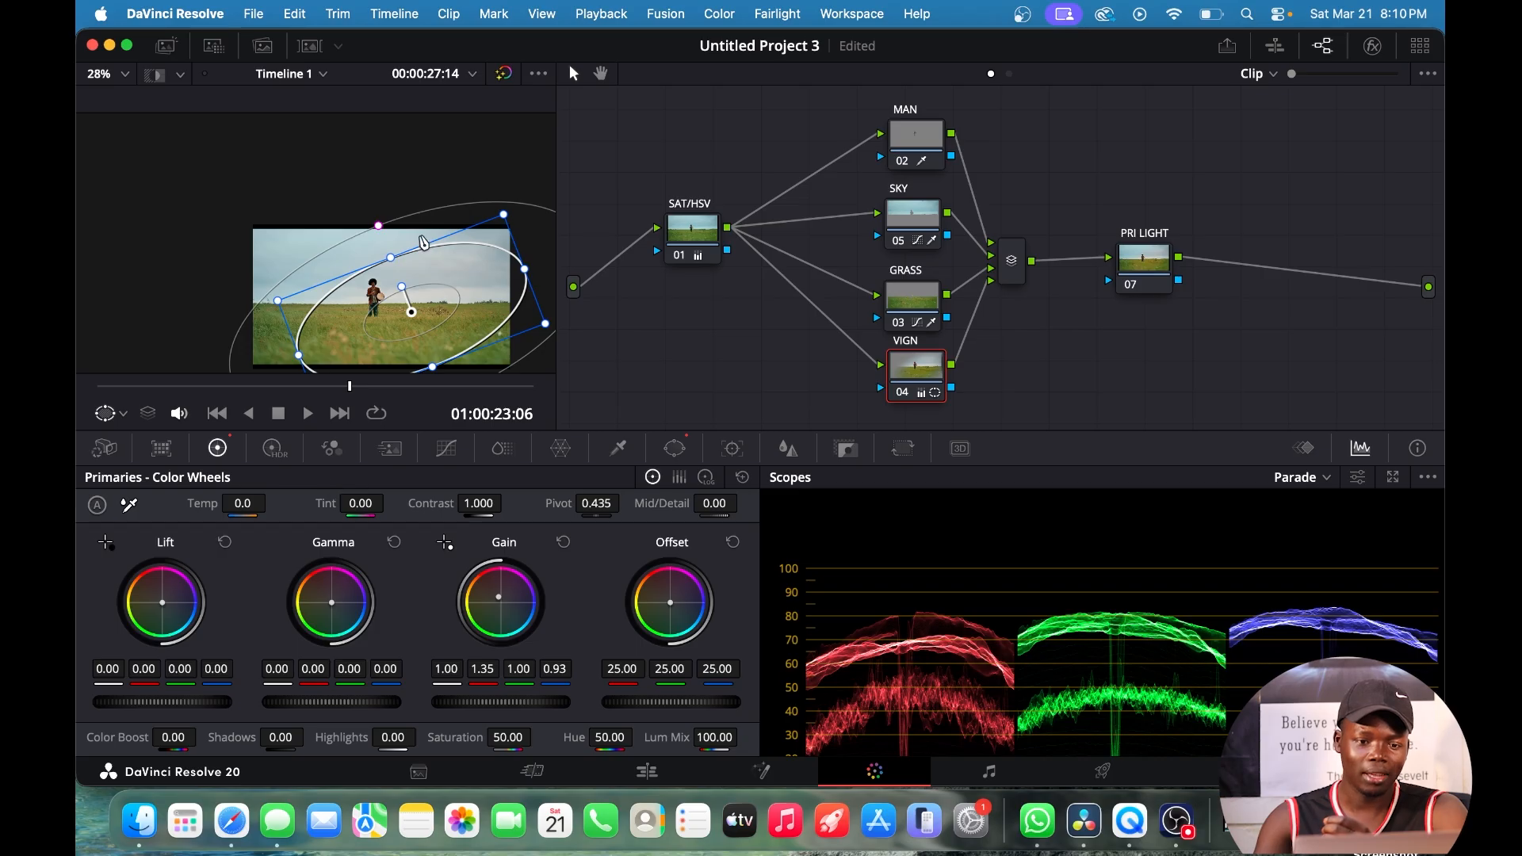
left_click_drag(441, 297, 440, 292)
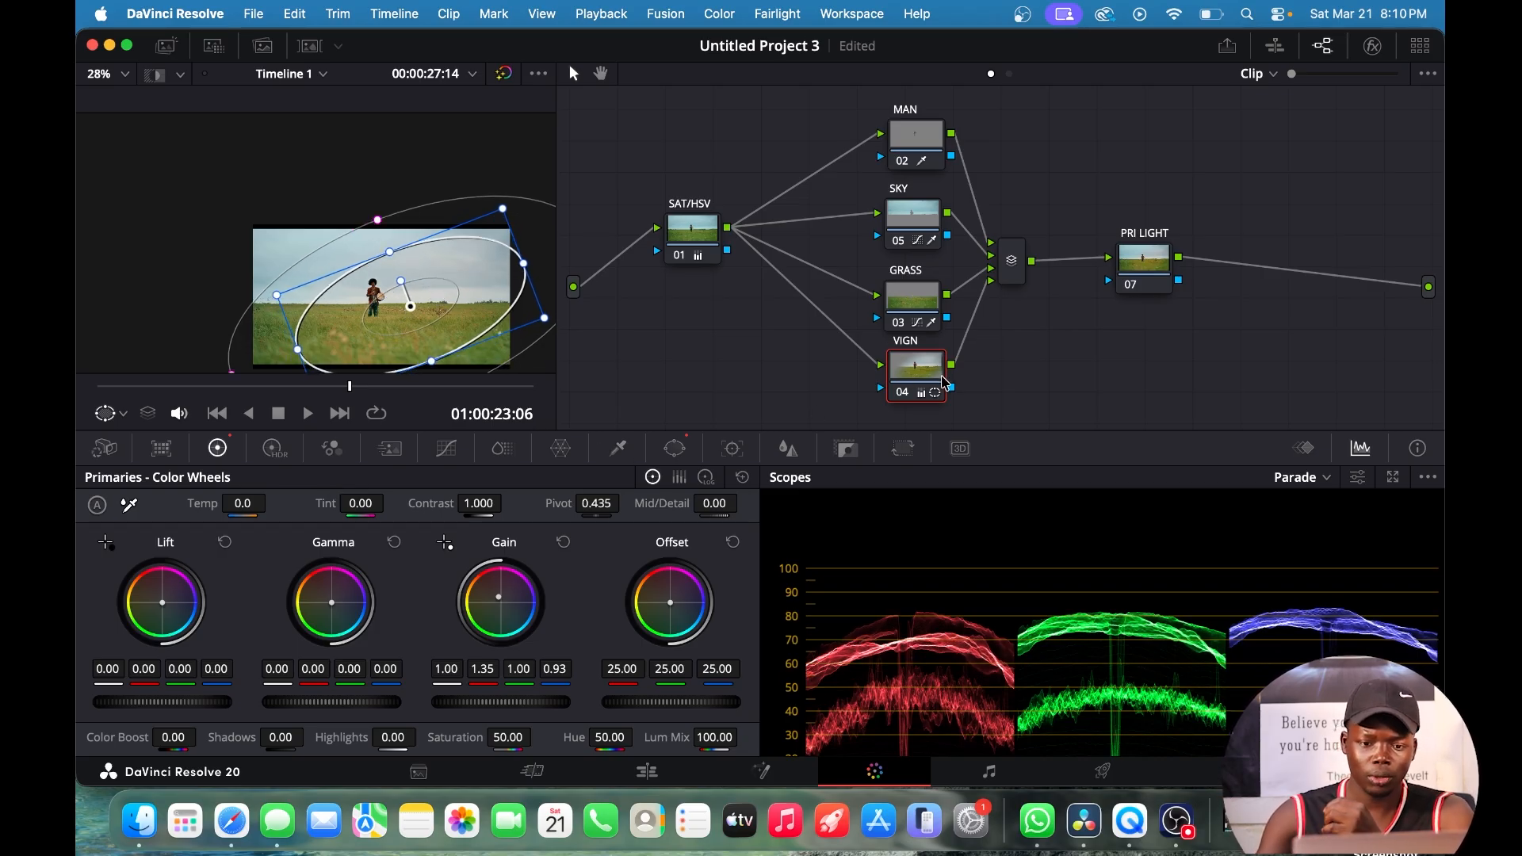
Replace the VIGN node's Gain warmth with Temp 1640 and Tint -18, and nudge its window slightly up and left.
left_click(563, 542)
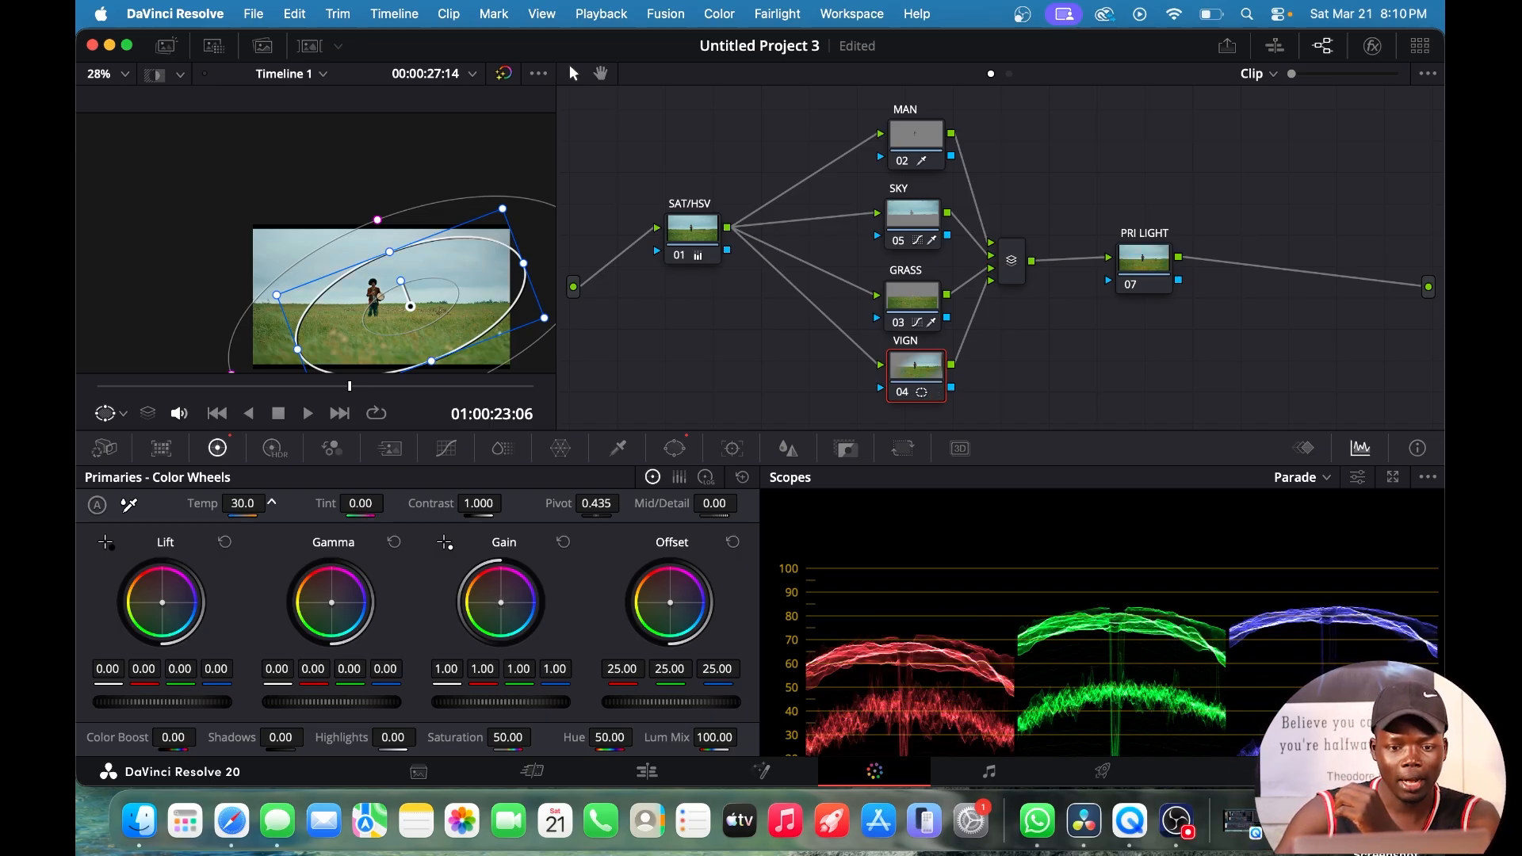
left_click_drag(271, 503, 410, 503)
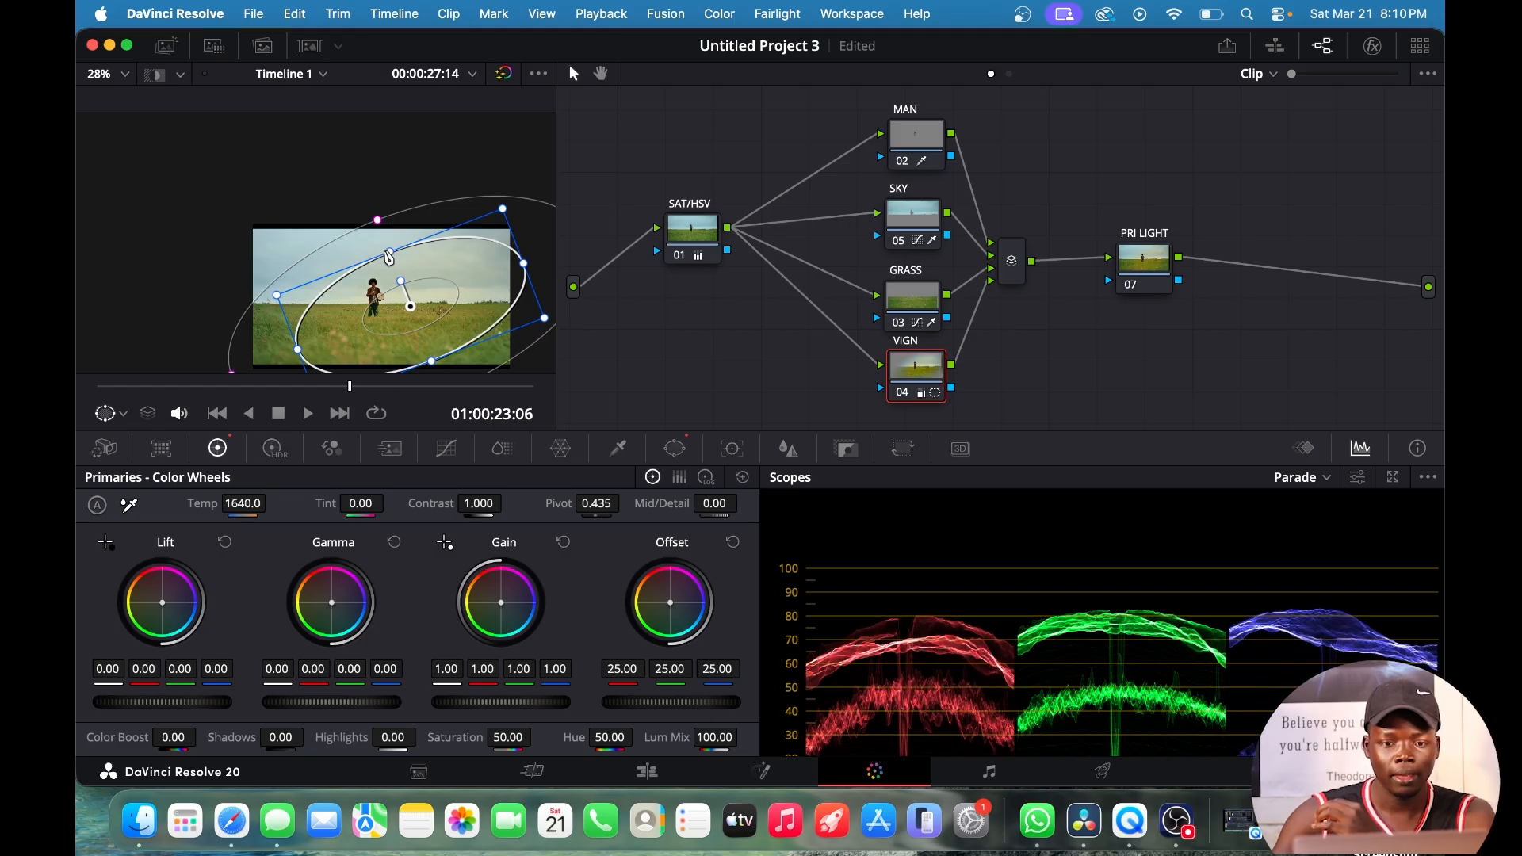
left_click_drag(389, 256, 370, 294)
left_click_drag(441, 348, 450, 349)
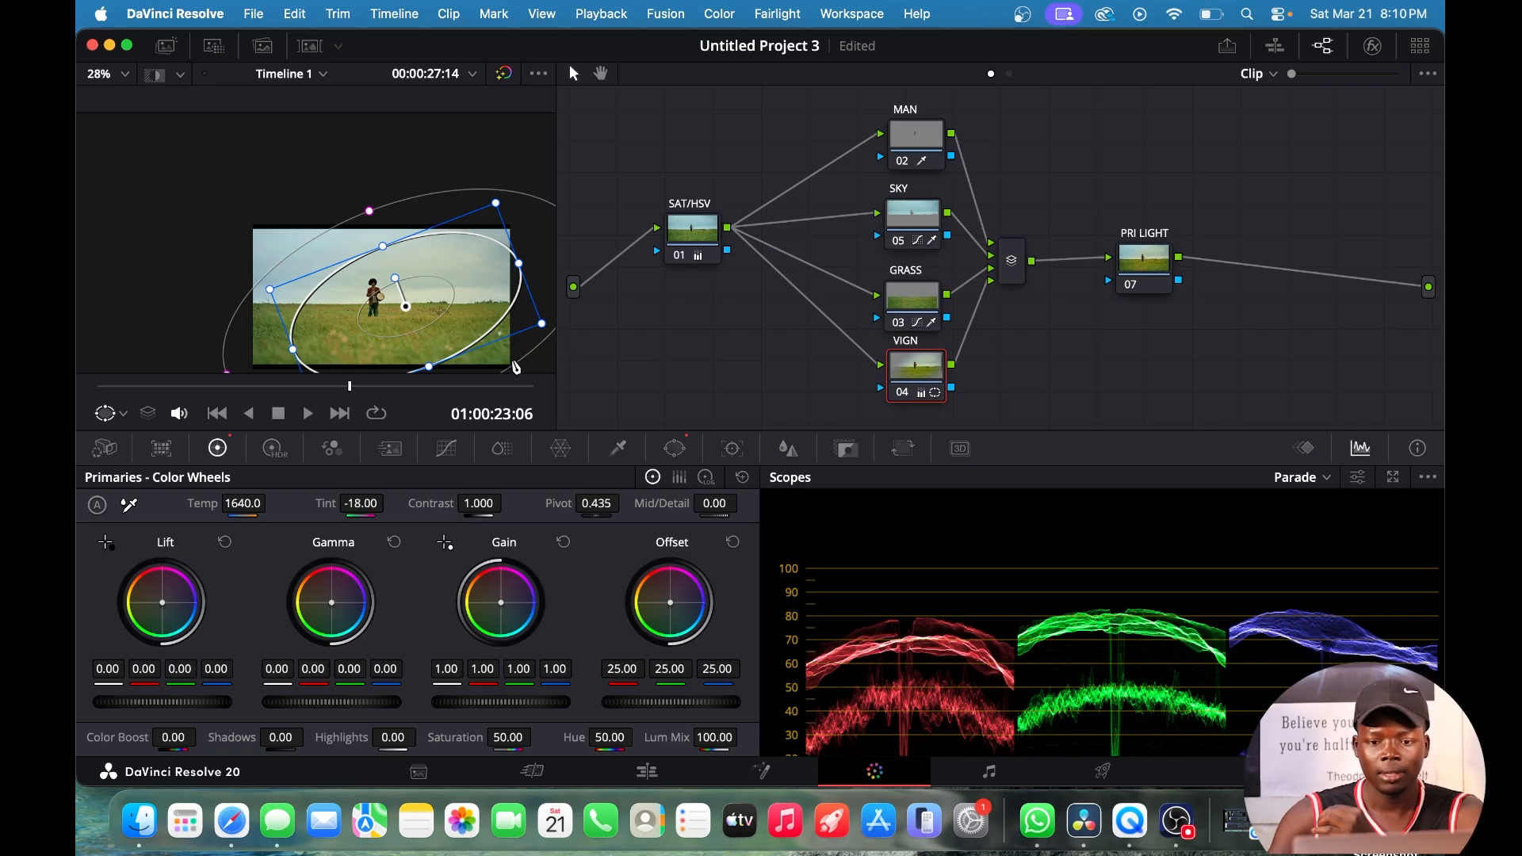
Select the PRI LIGHT node, display its primaries as color bars, and lower Offset blue to 20.40.
left_click_drag(1014, 272, 1025, 267)
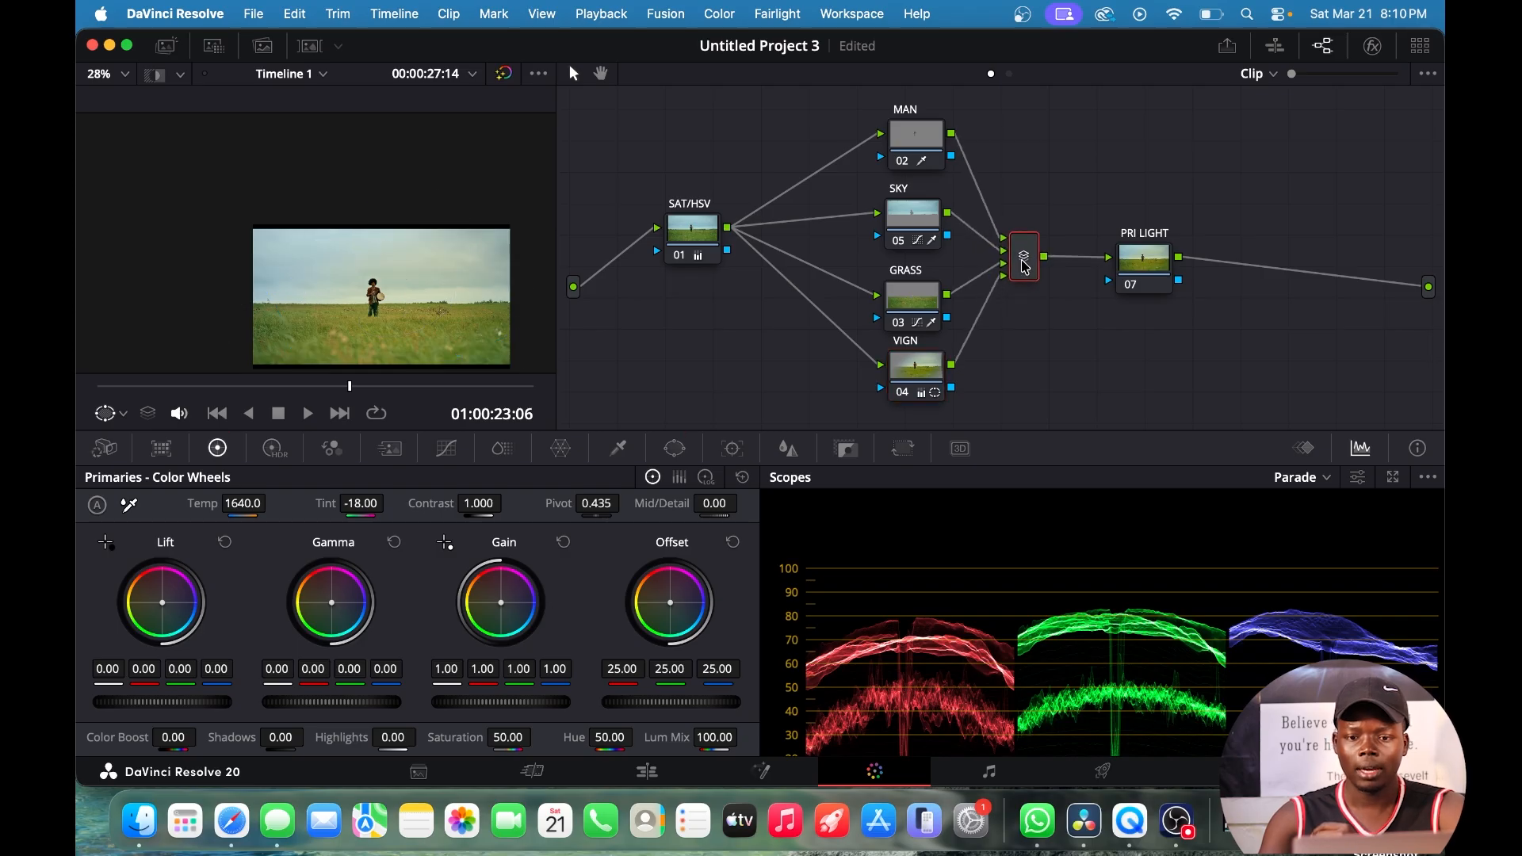
left_click_drag(1153, 258, 1169, 255)
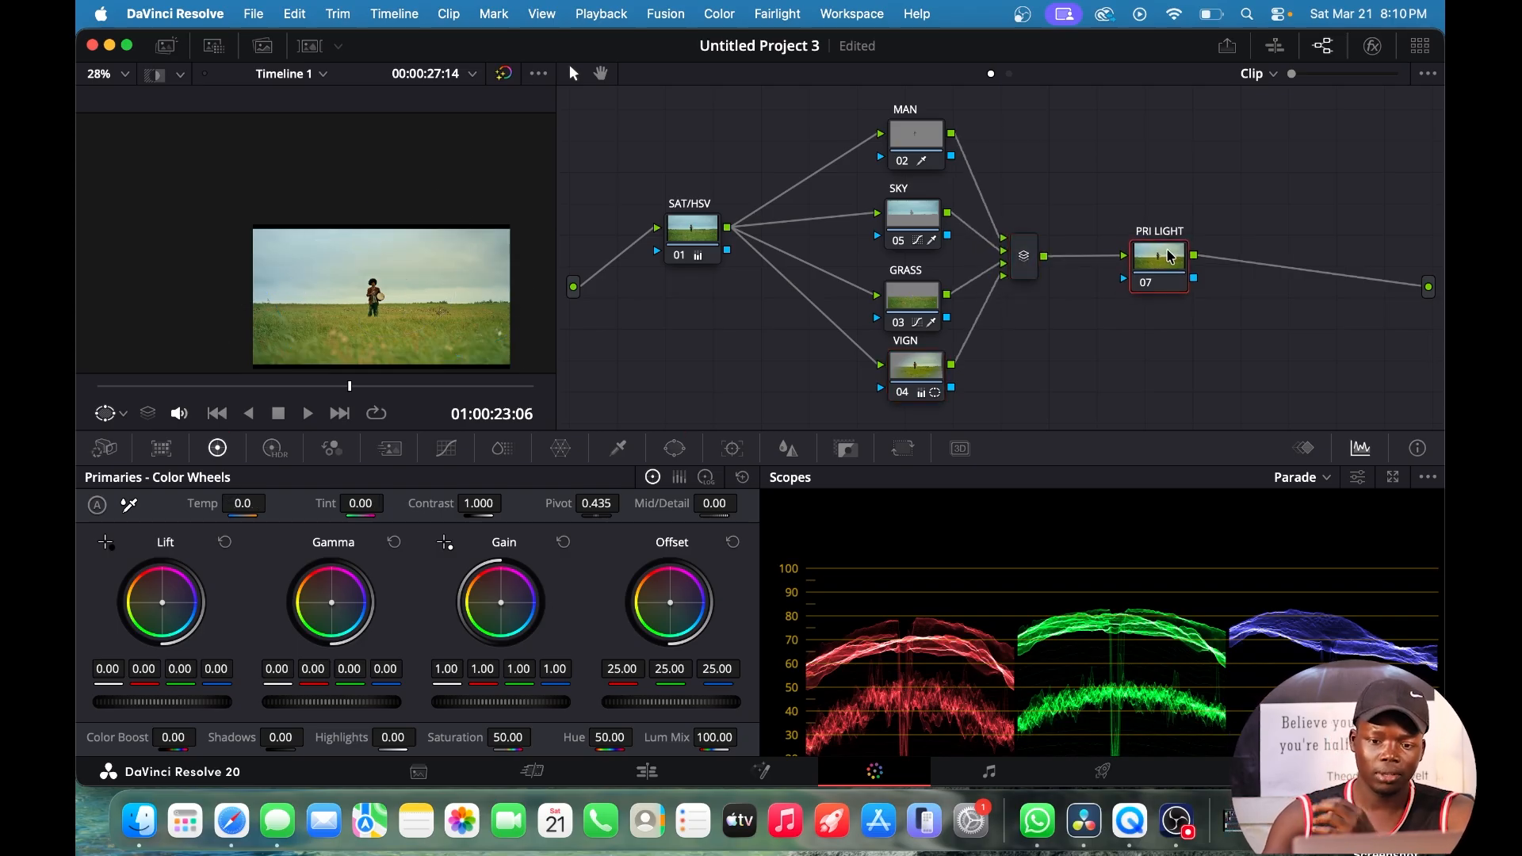
left_click(680, 478)
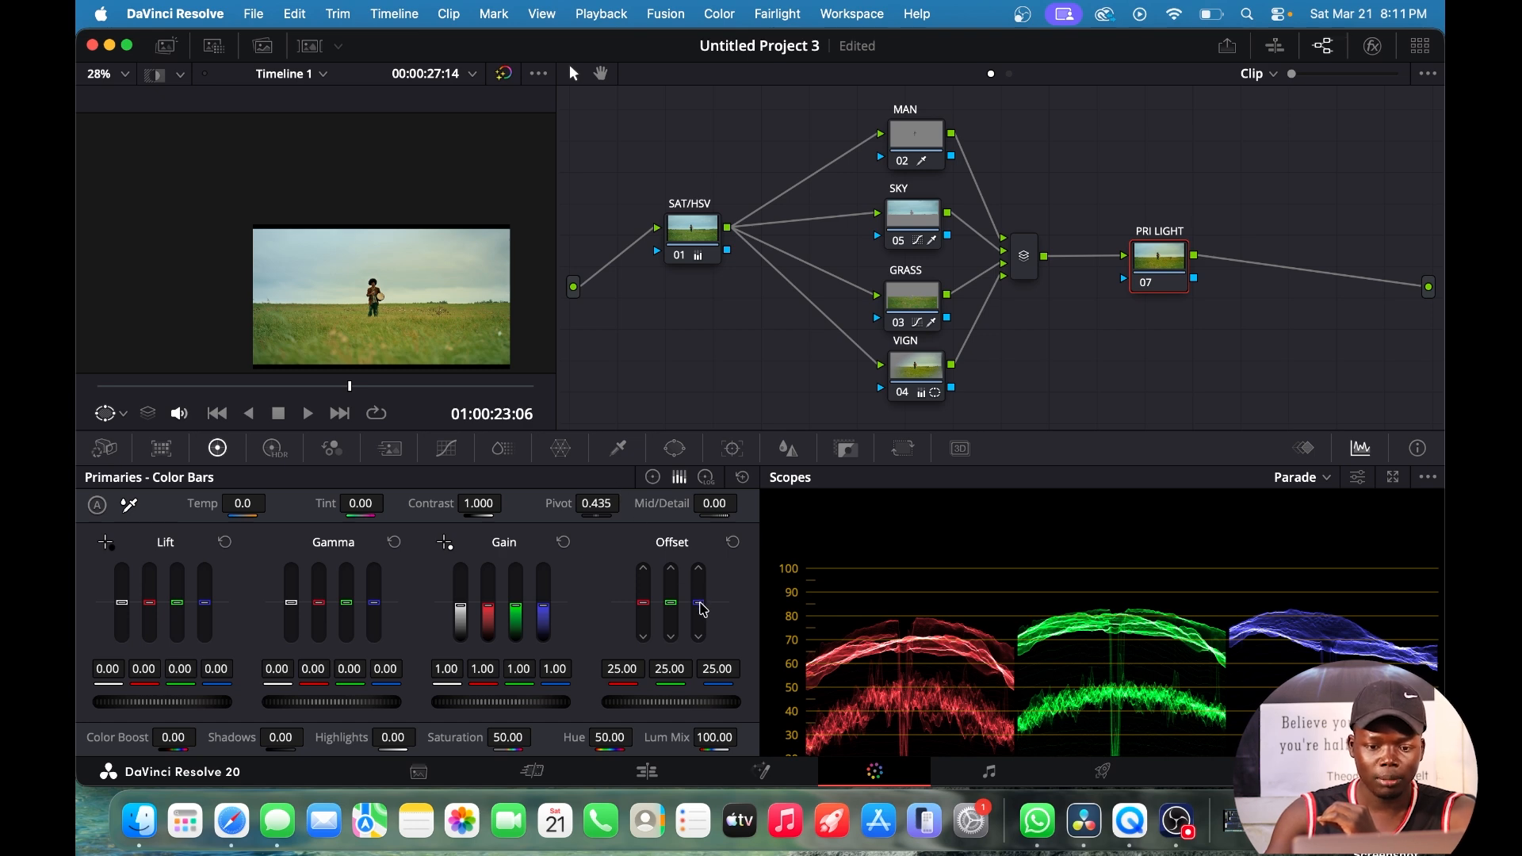
mouse_move(702, 609)
left_mouse_down()
mouse_move(702, 579)
mouse_move(702, 630)
left_mouse_up()
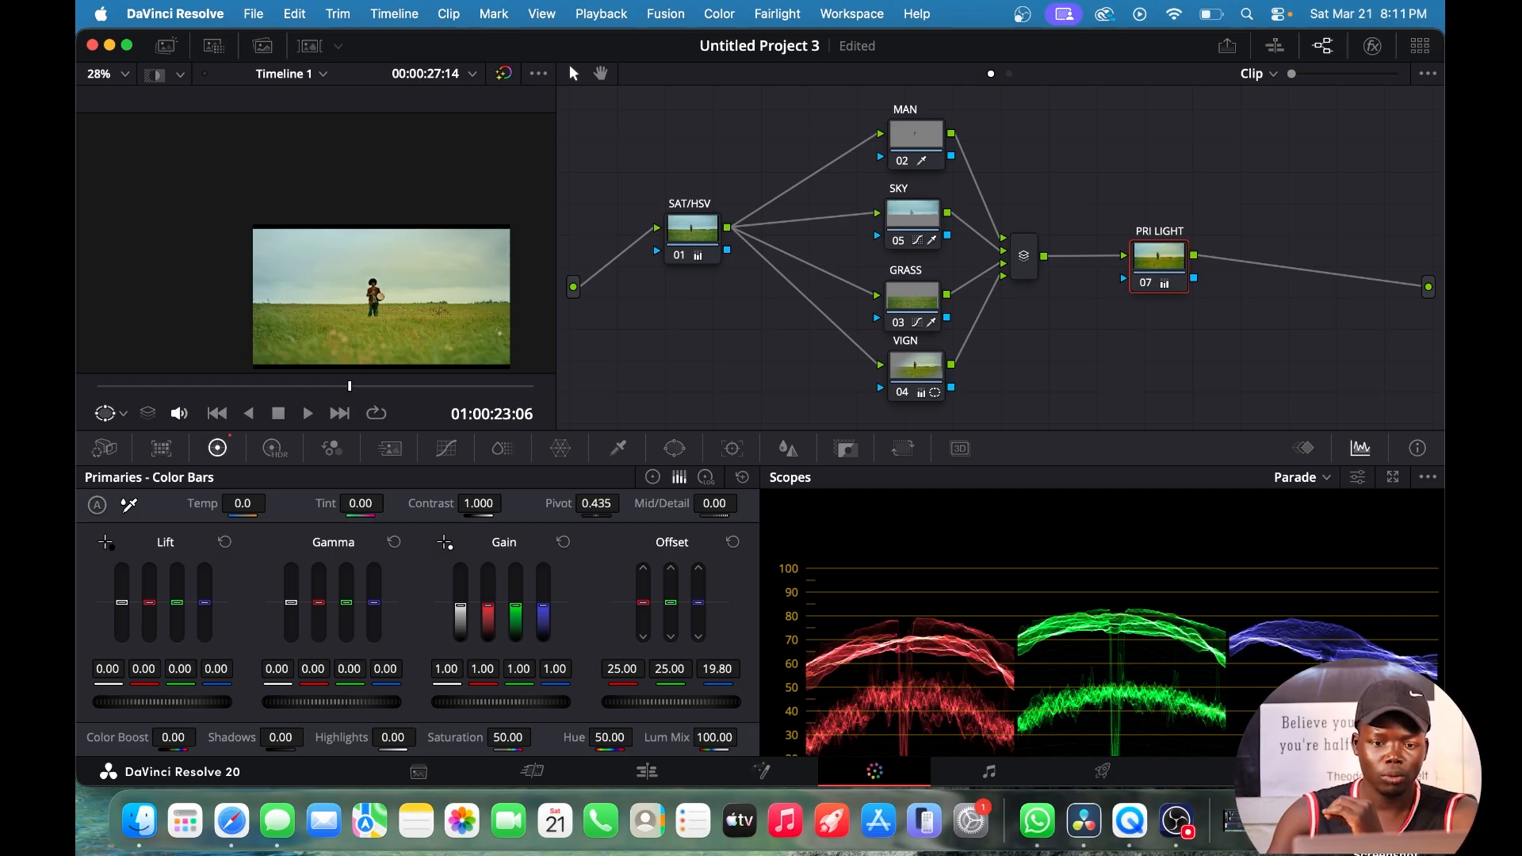
left_click_drag(701, 630, 702, 627)
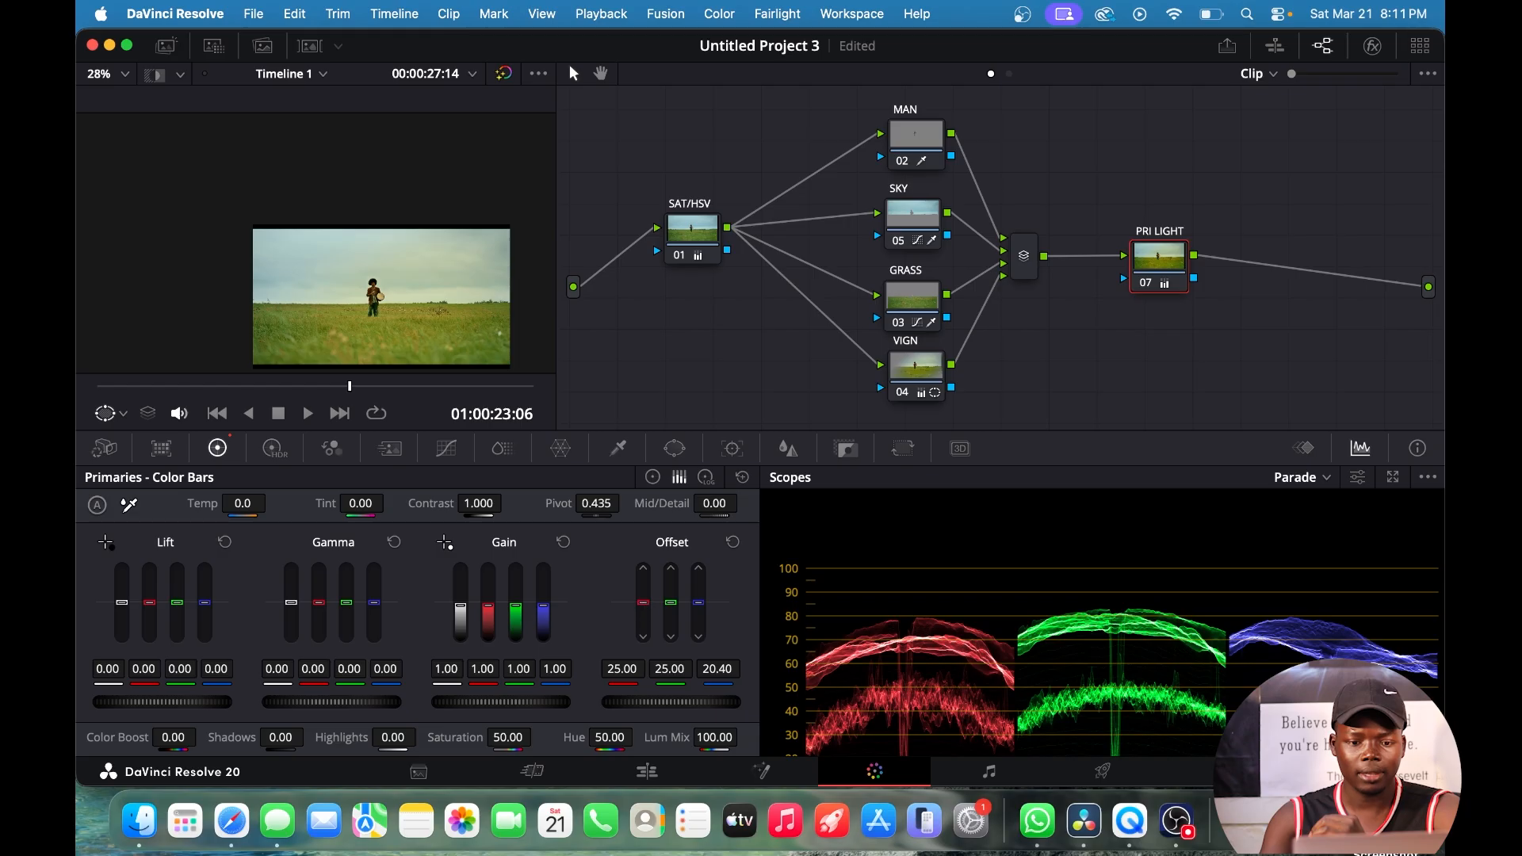
mouse_move(643, 602)
left_mouse_down()
mouse_move(643, 574)
mouse_move(643, 603)
left_mouse_up()
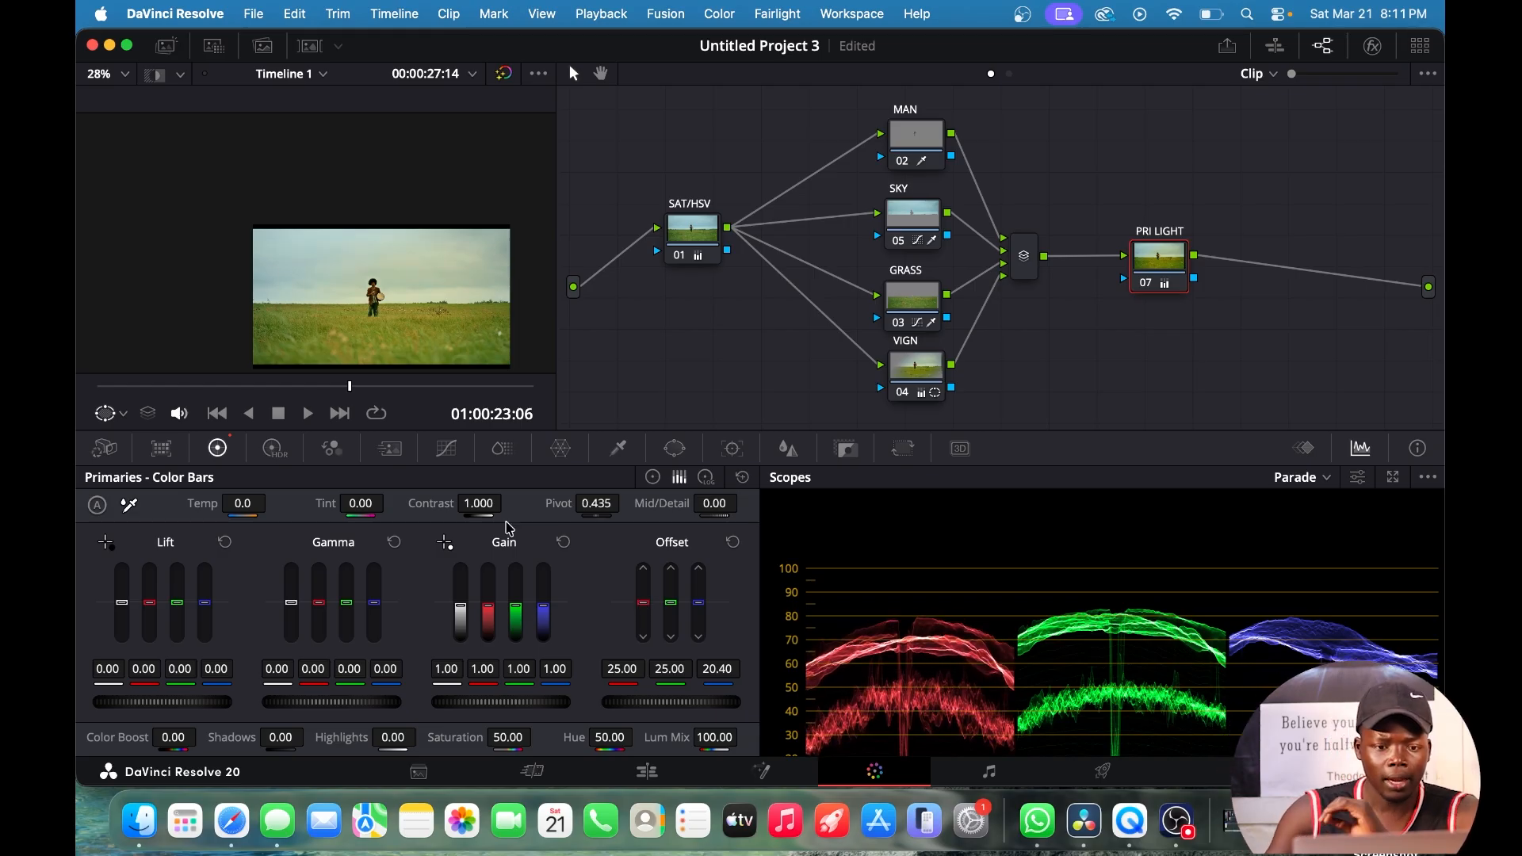
Enlarge the clip in the viewer to 46% and compare the picture without and with the whole grade.
scroll(427, 289, "up", 1)
scroll(428, 294, "down", 2)
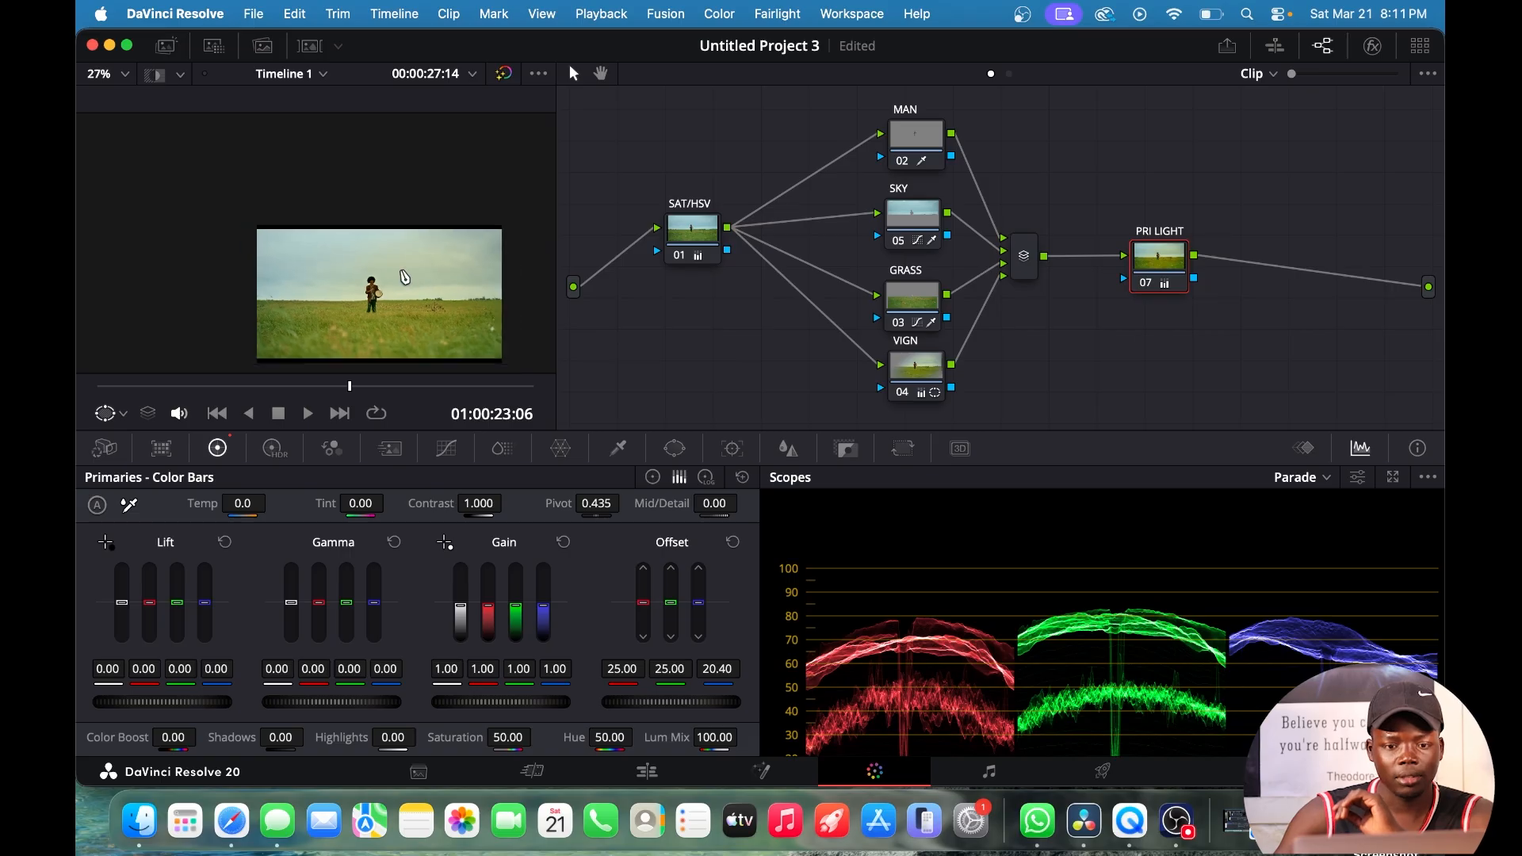
scroll(518, 347, "up", 3)
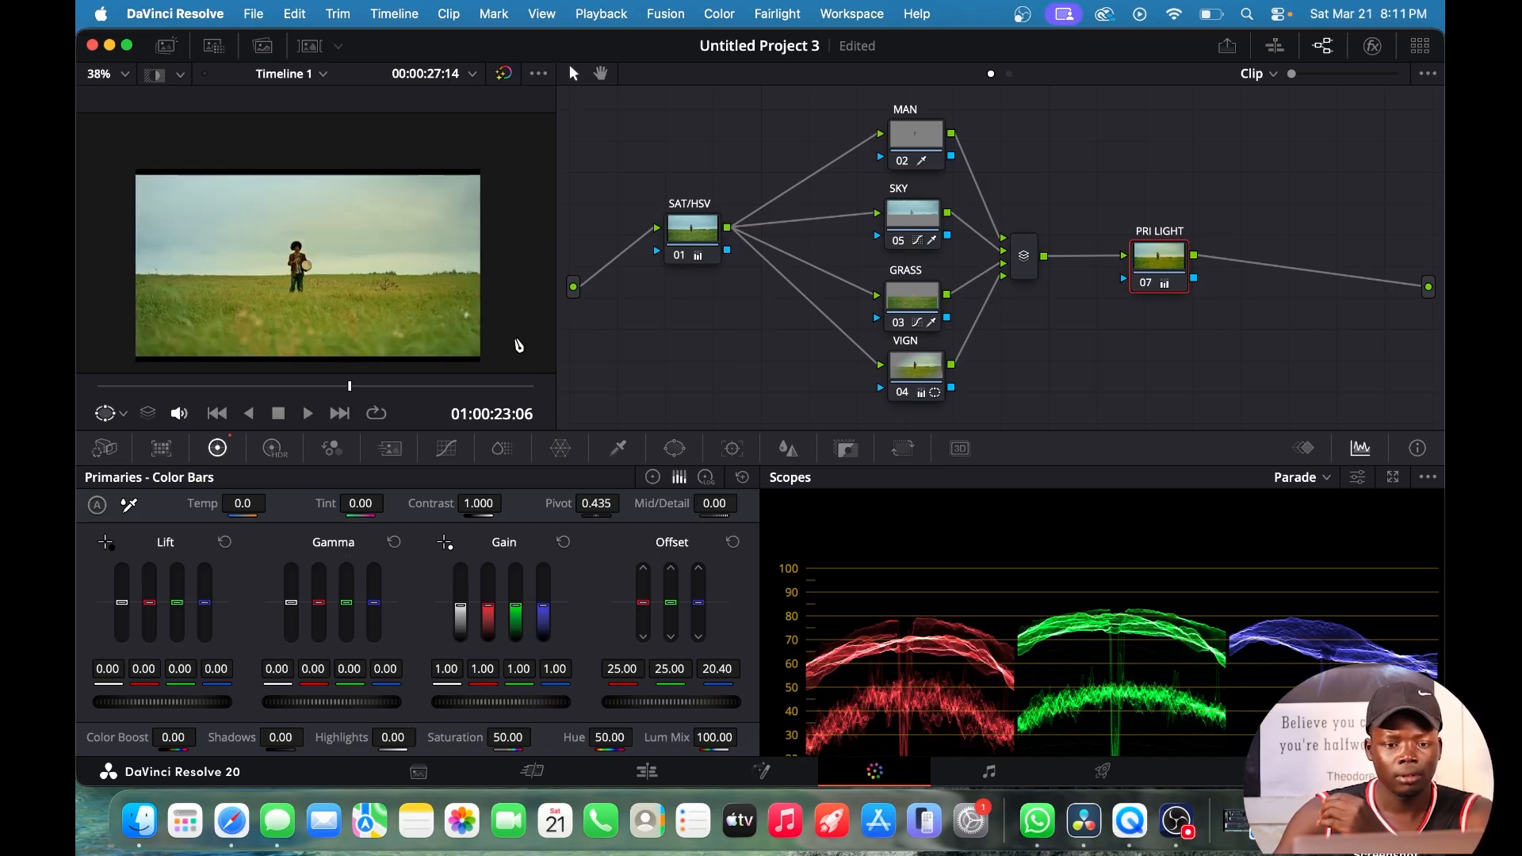
scroll(273, 328, "up", 2)
scroll(274, 328, "up", 1)
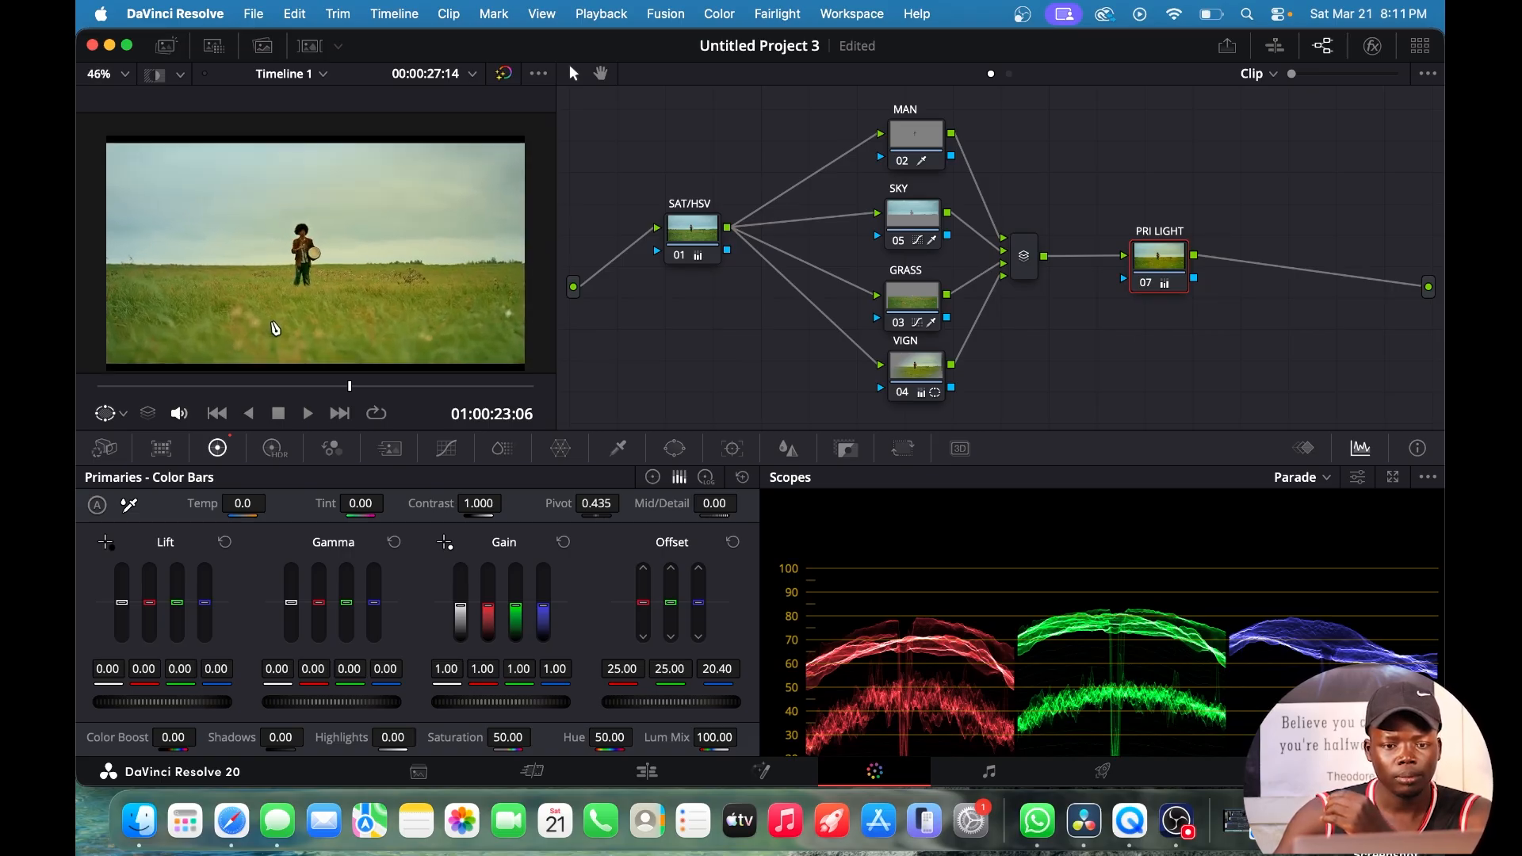
key("super+z")
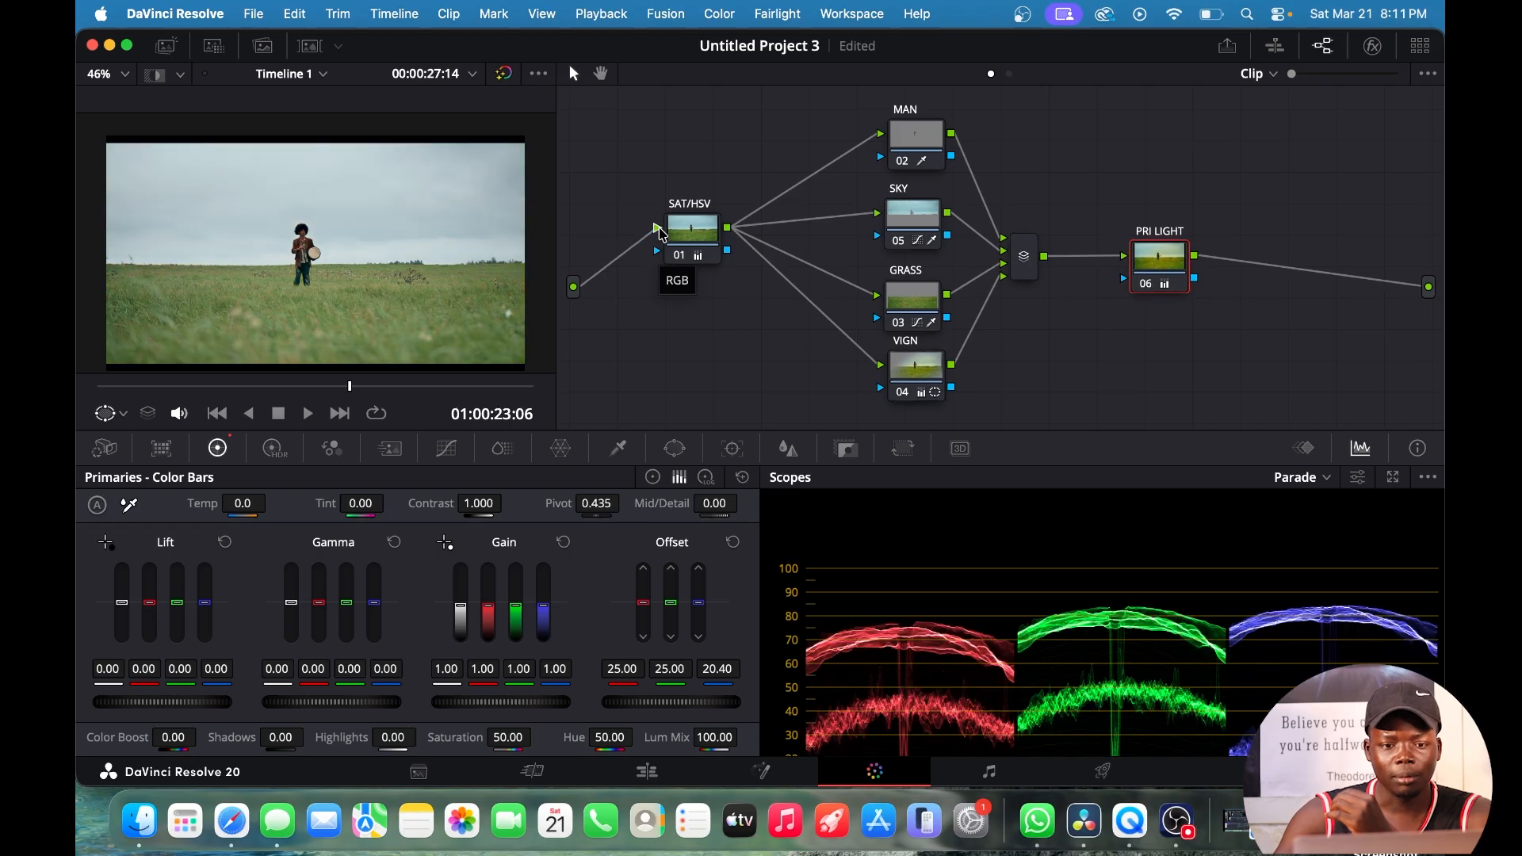
key("super+shift+z")
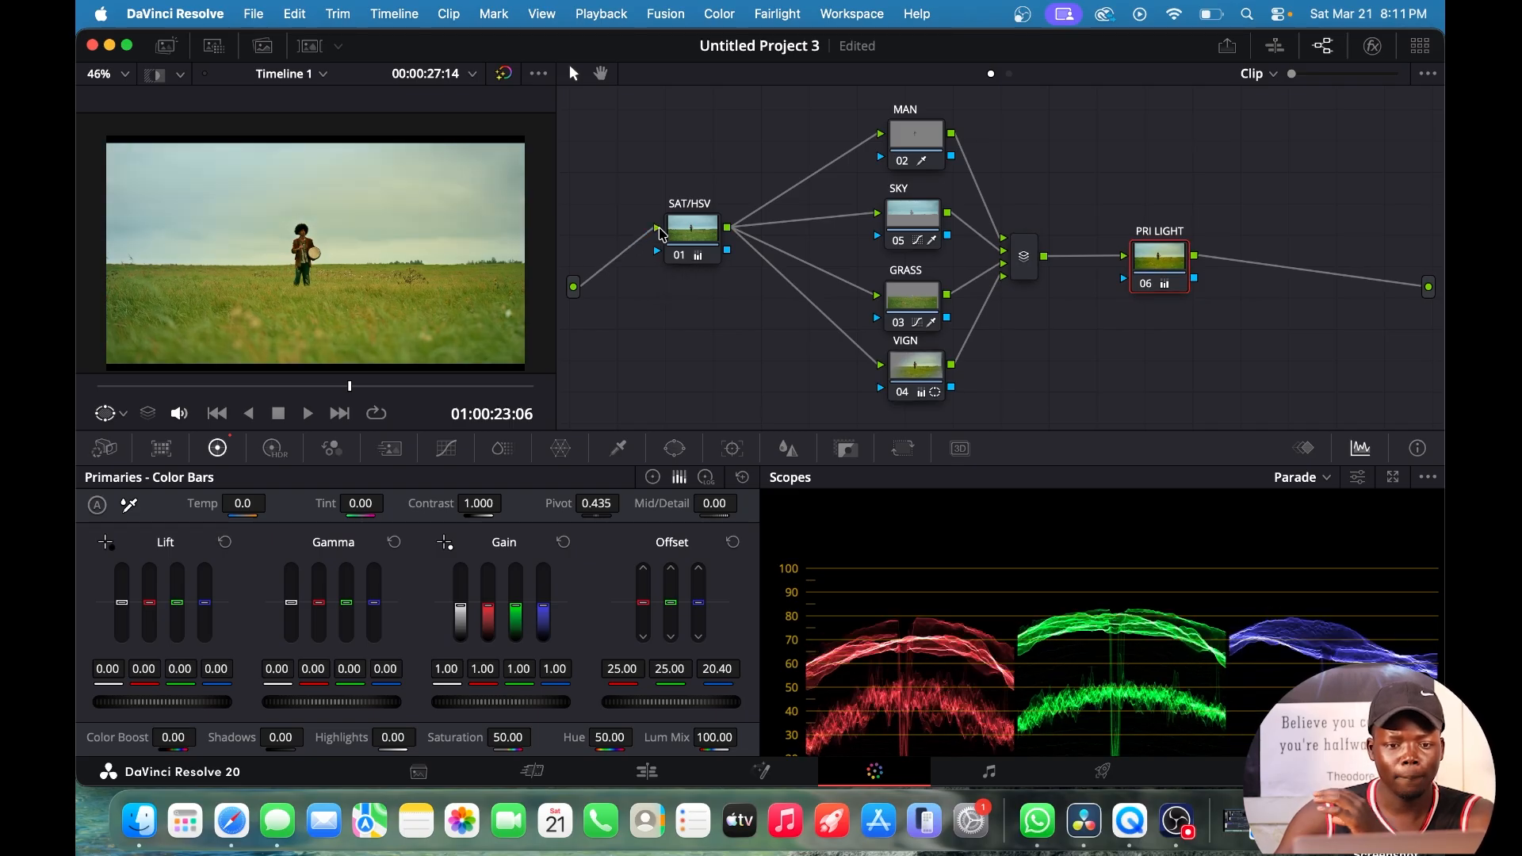
left_click(660, 228)
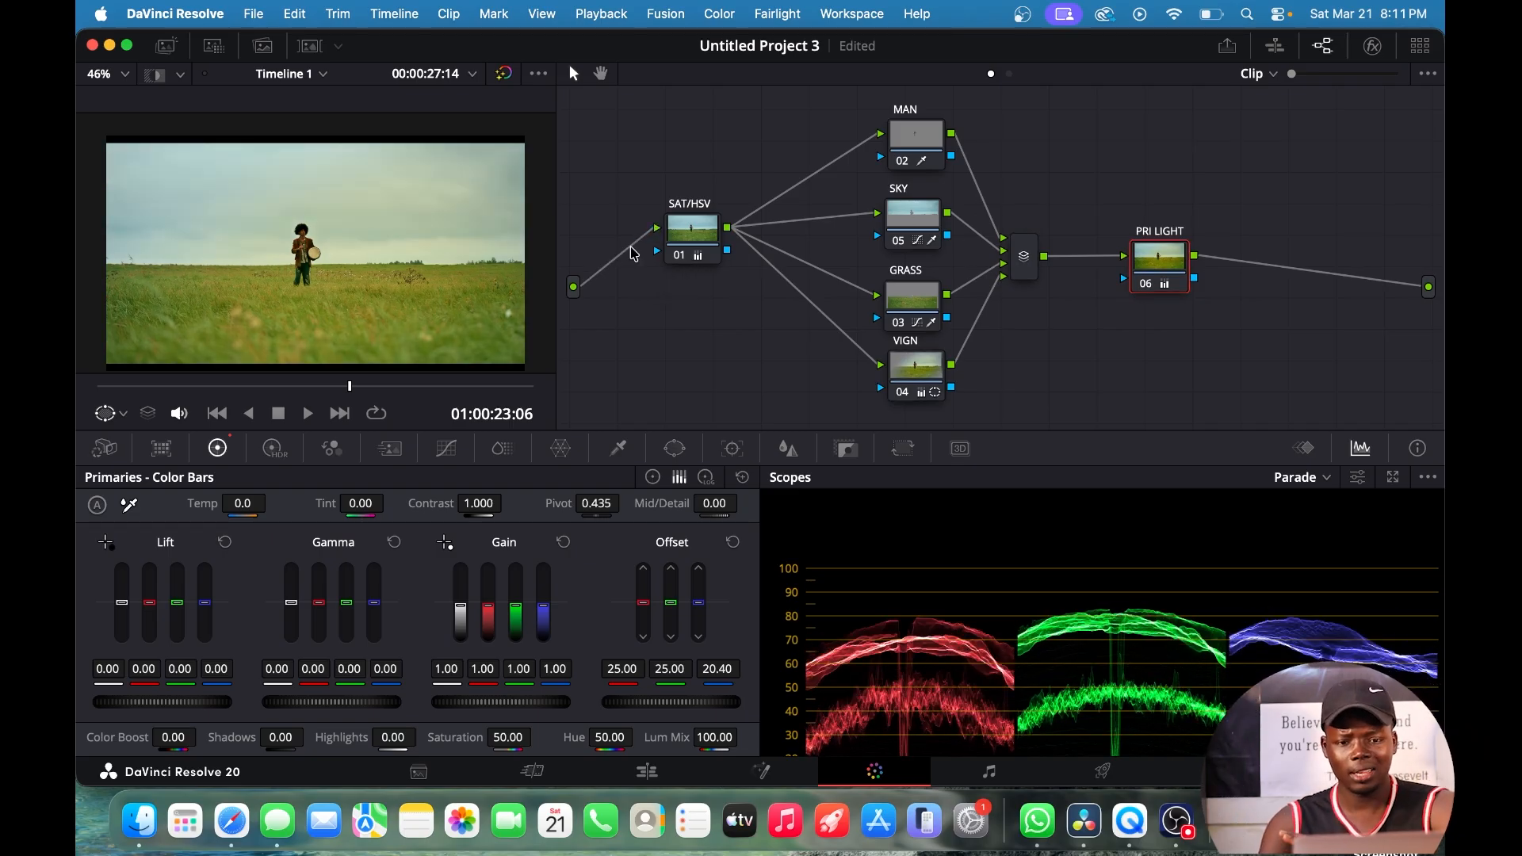
Review the SAT/HSV, SKY, GRASS, VIGN and PRI LIGHT nodes one after another through the tree.
left_click_drag(705, 244, 704, 236)
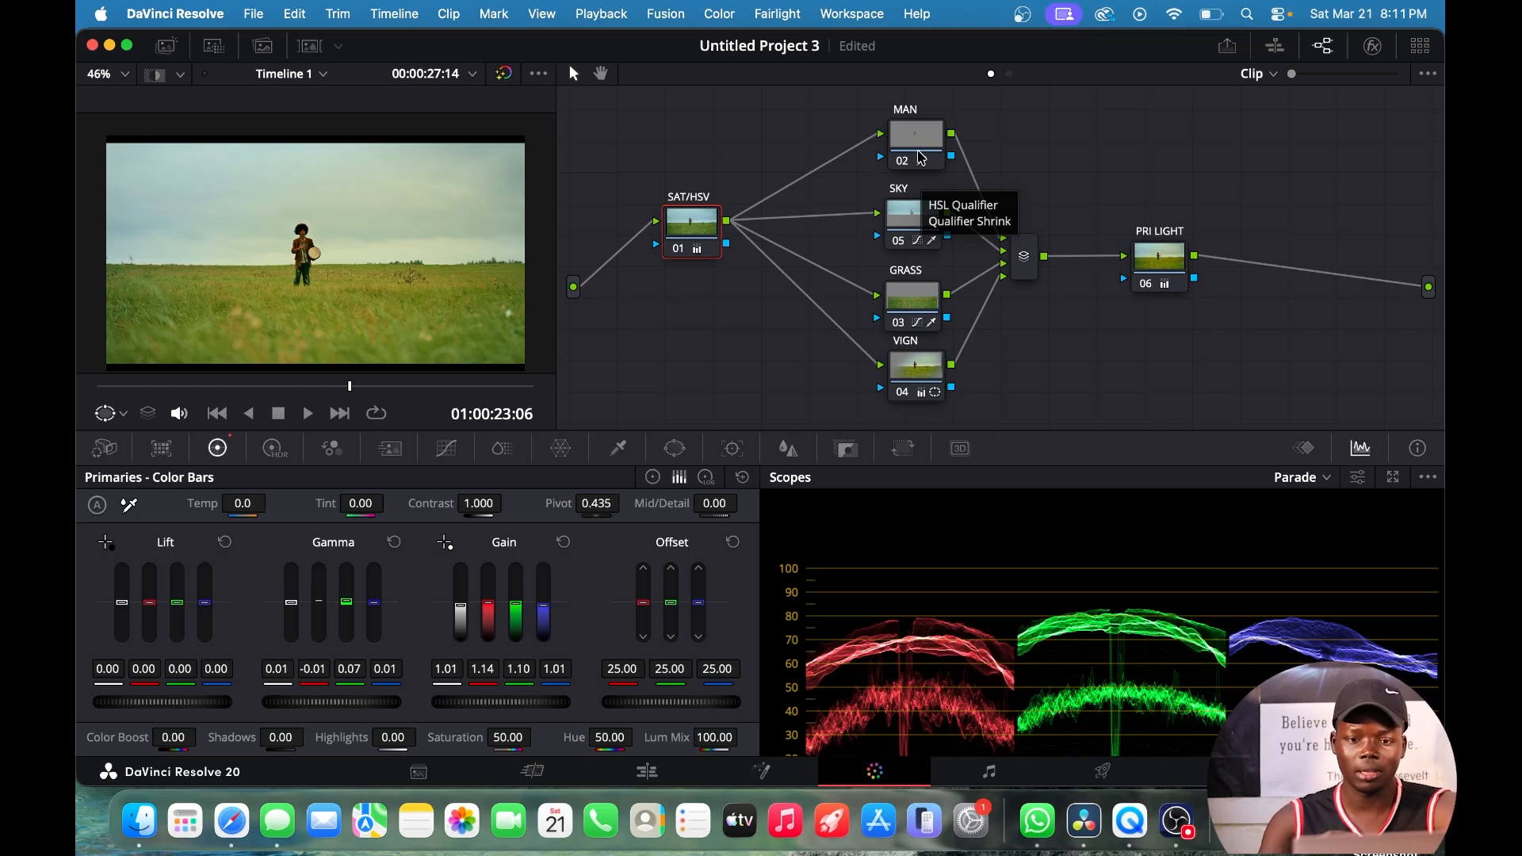
left_click(907, 227)
left_click_drag(923, 296, 928, 295)
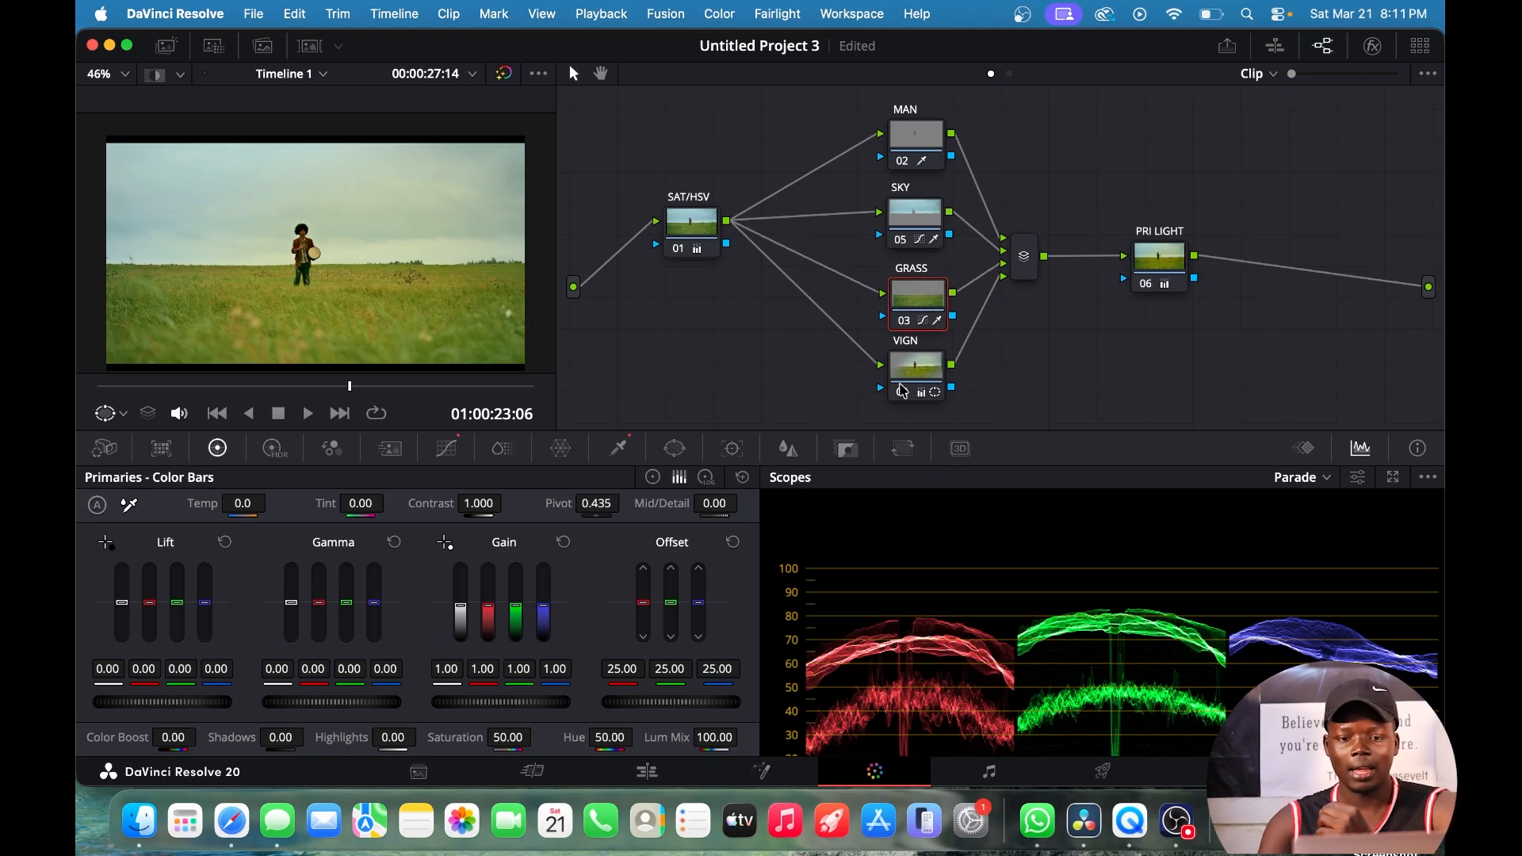
left_click_drag(915, 385, 917, 386)
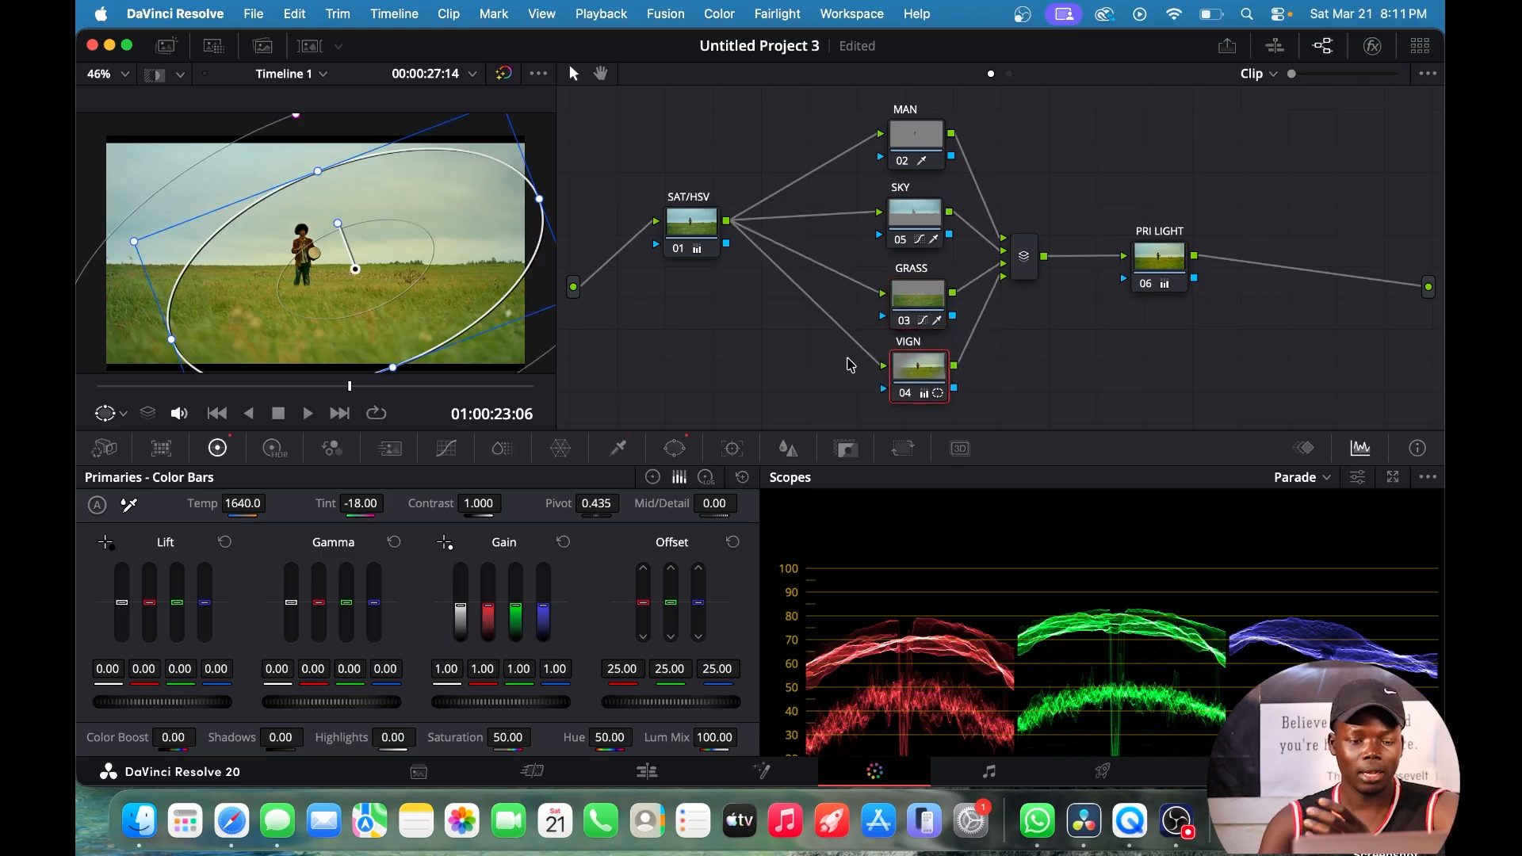
left_click_drag(1158, 264, 1149, 262)
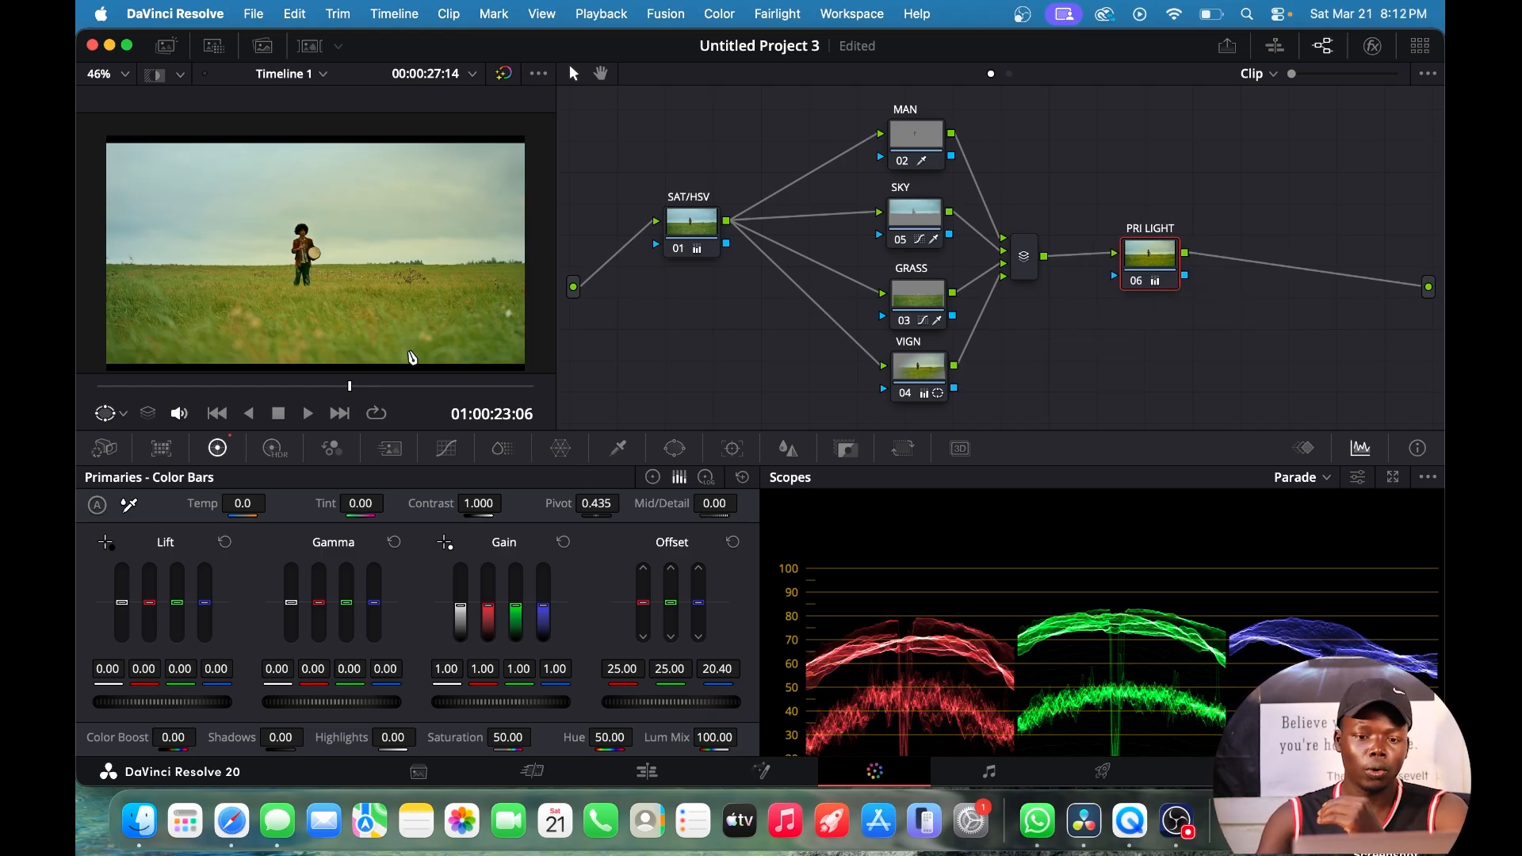
Switch the complete grade off and on again for a final before-and-after comparison.
left_click_drag(661, 226, 661, 226)
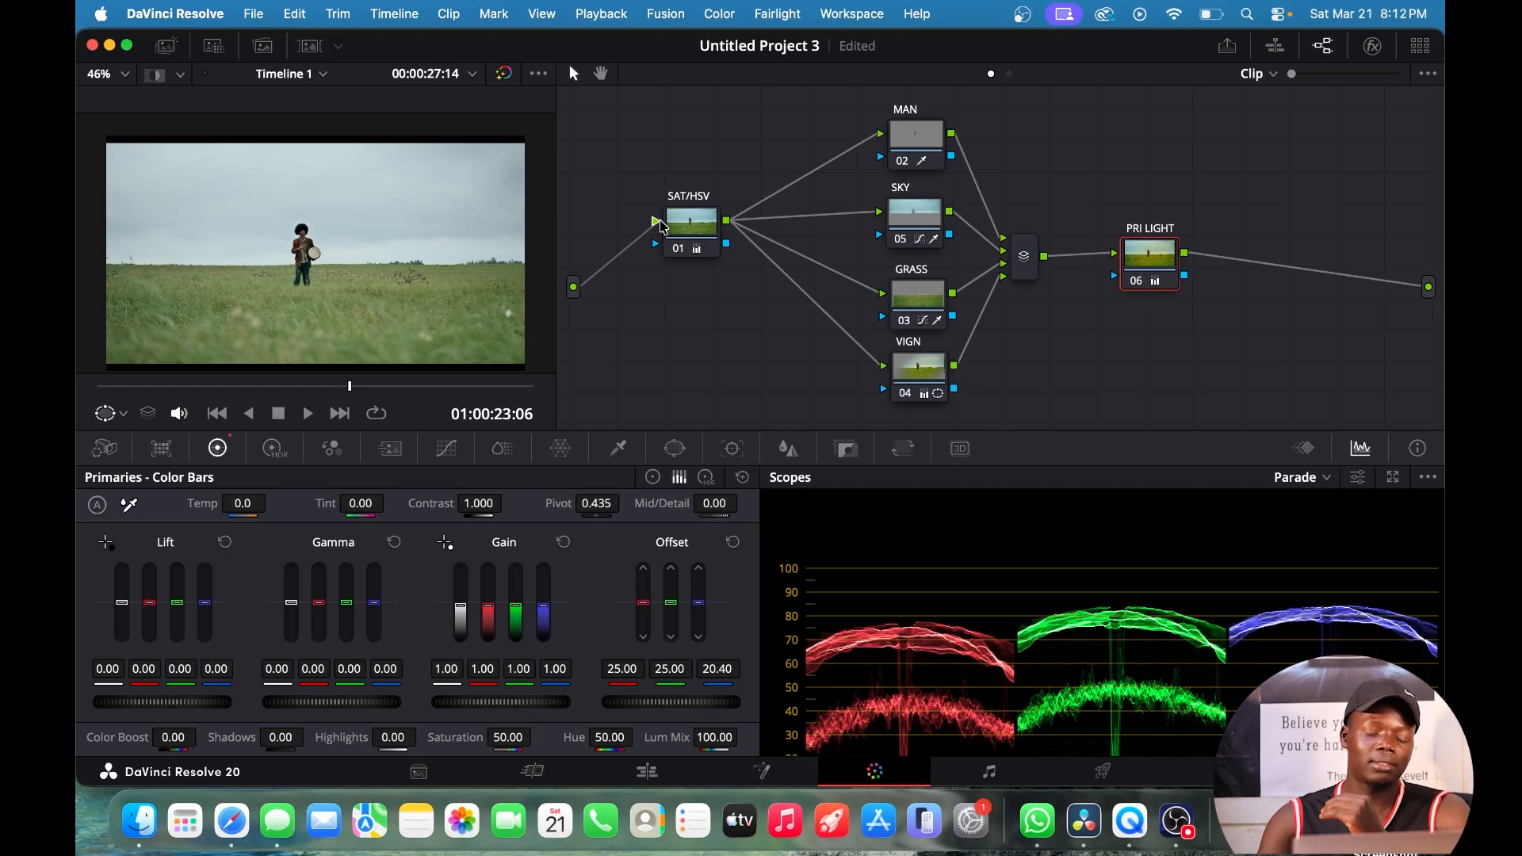
left_click(660, 226)
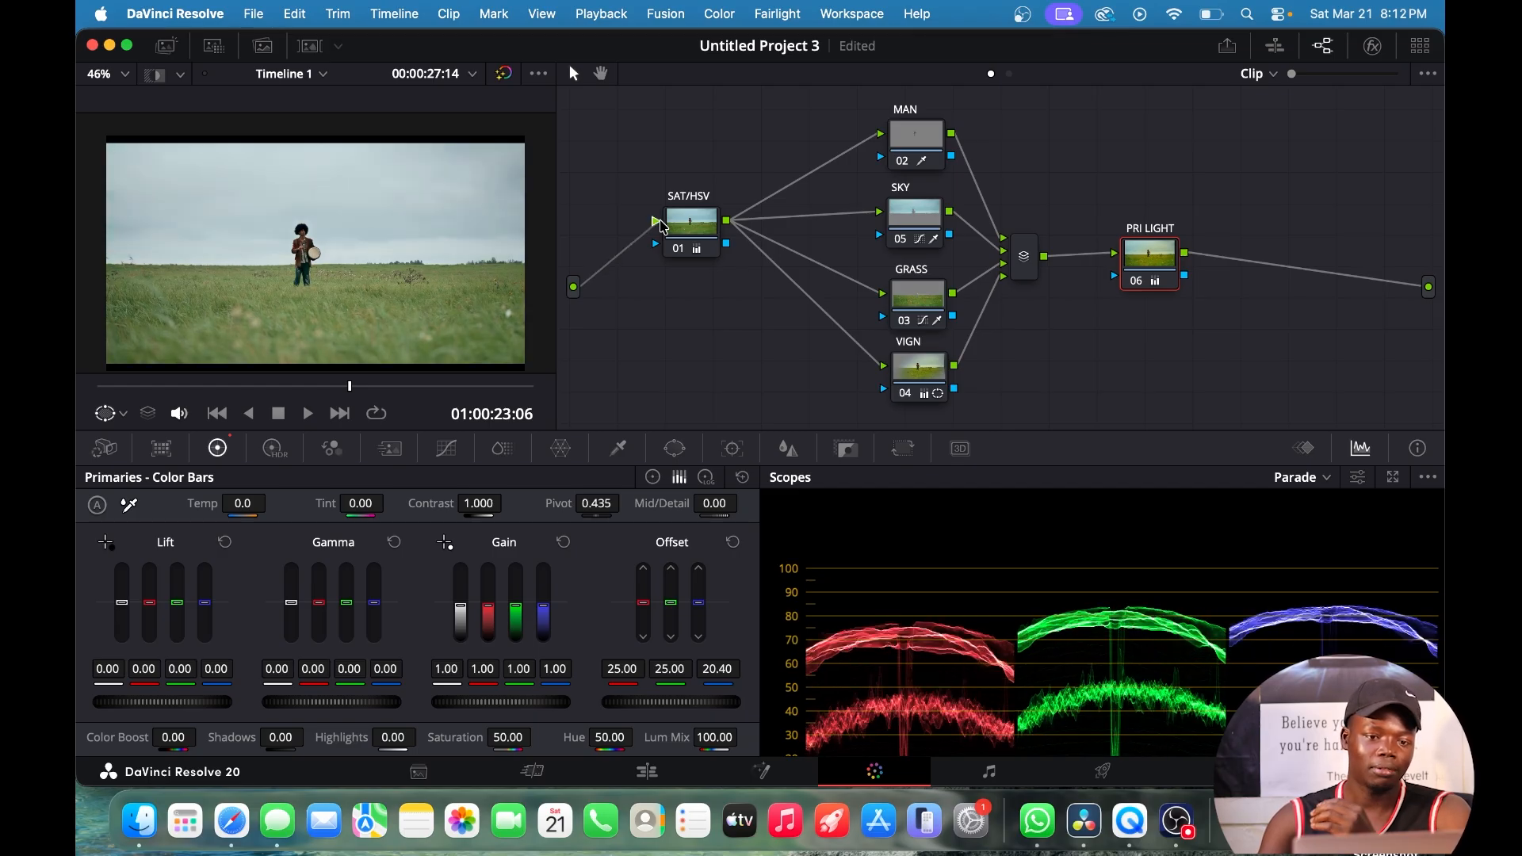
left_click(660, 226)
left_click_drag(660, 226, 660, 226)
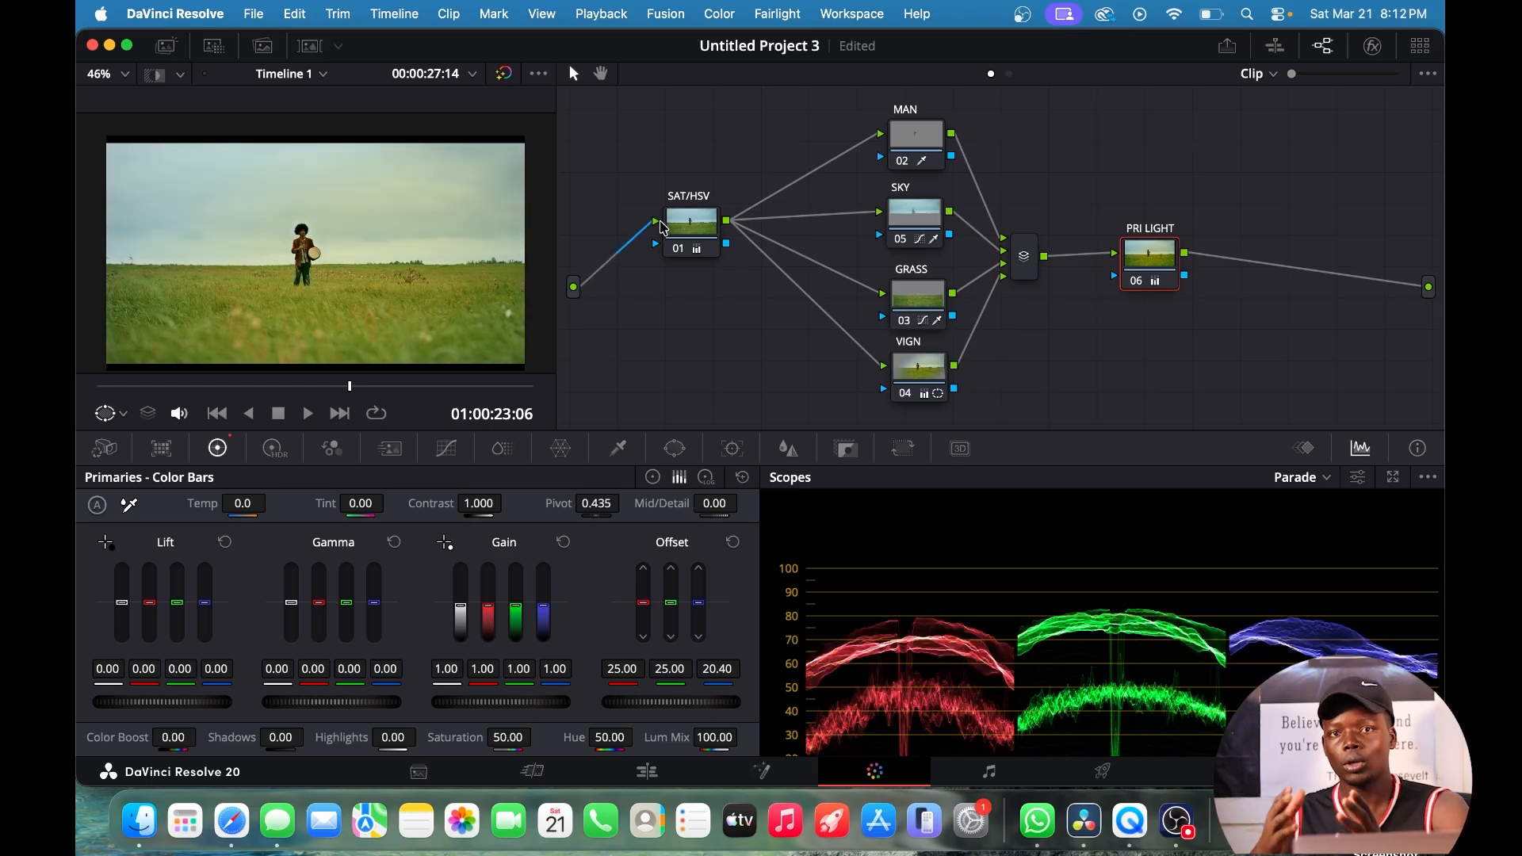